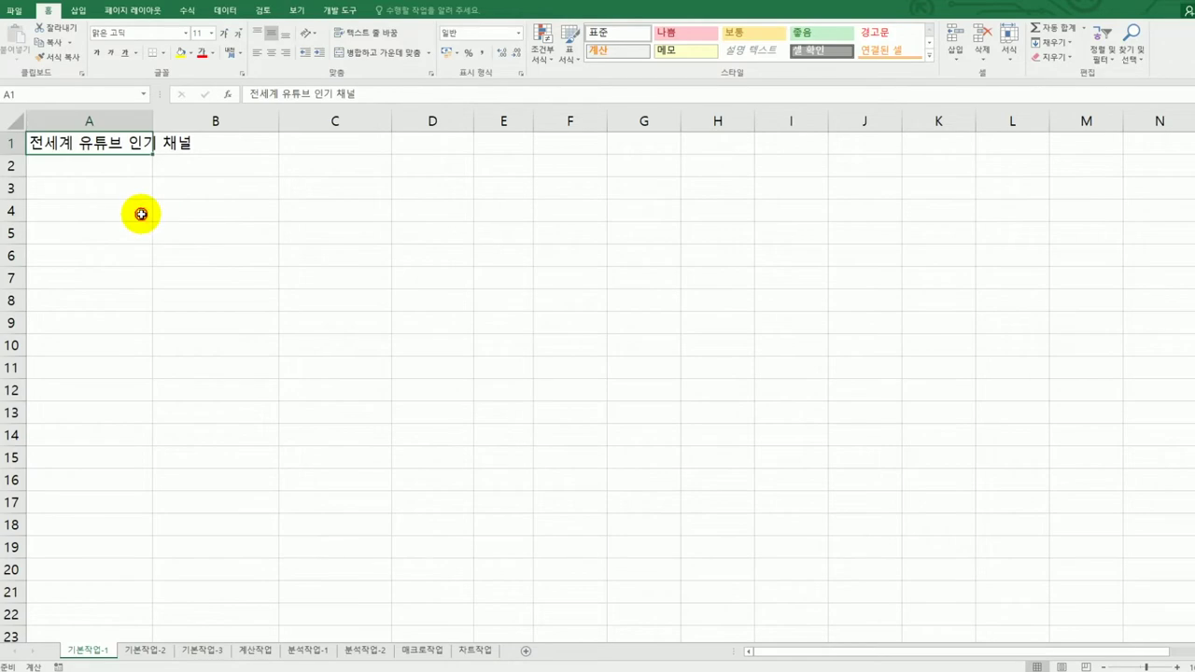
left_click(128, 188)
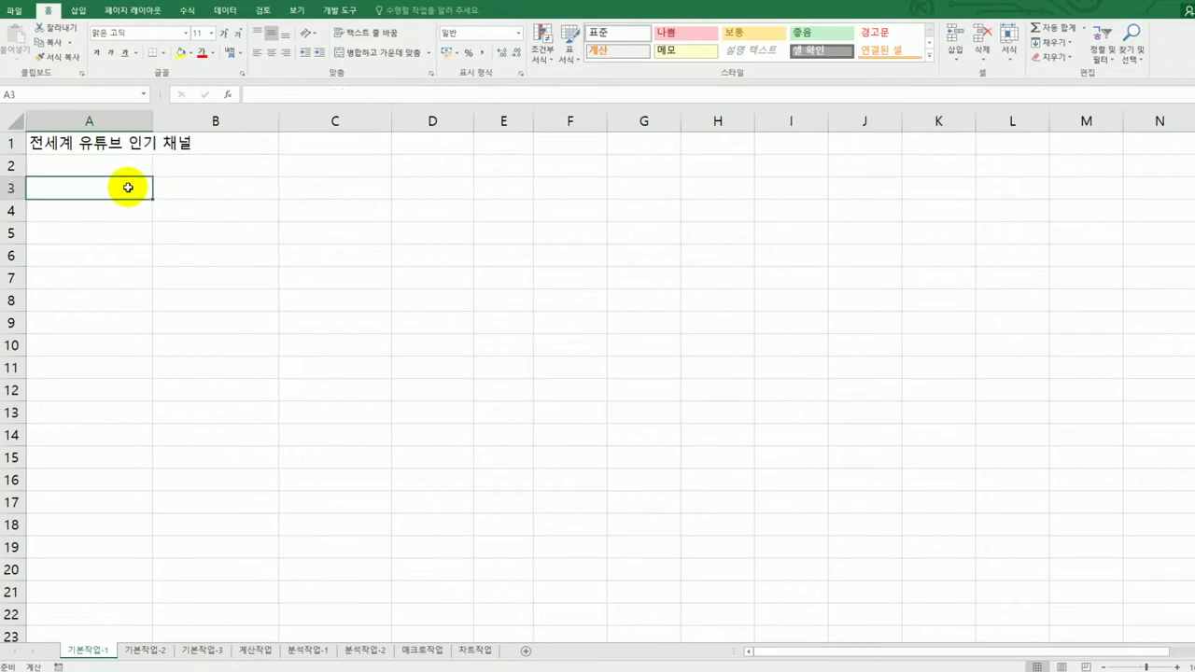
mouse_move(128, 188)
left_mouse_down()
mouse_move(427, 321)
mouse_move(571, 407)
mouse_move(575, 391)
left_mouse_up()
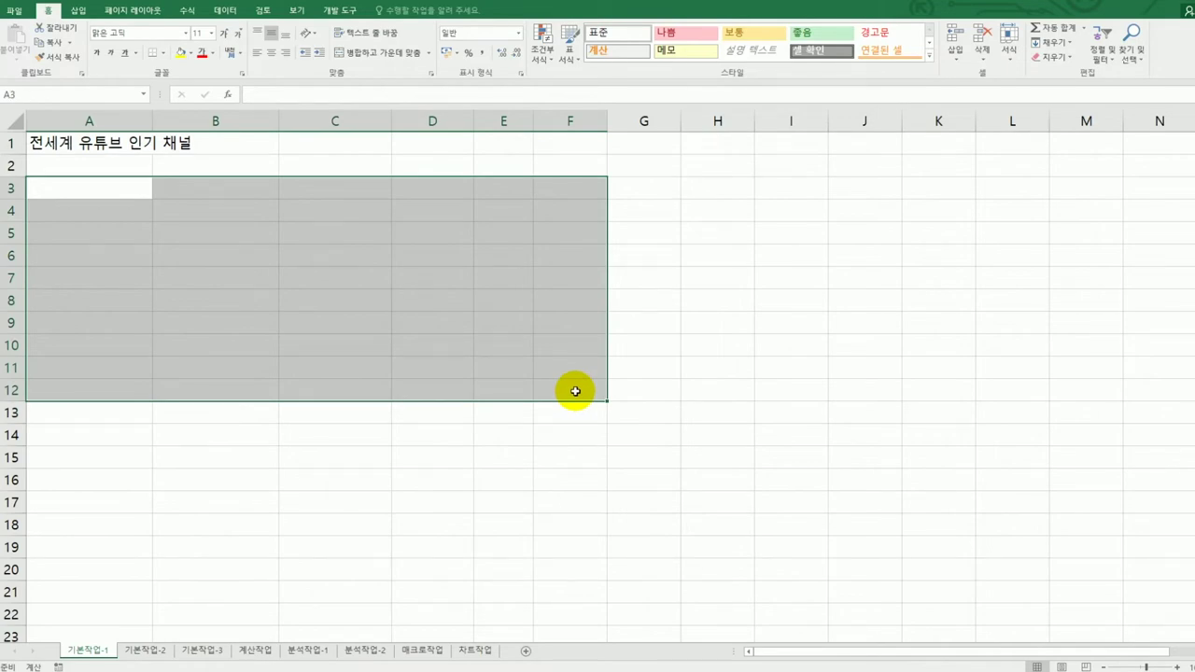
left_click_drag(354, 213, 355, 380)
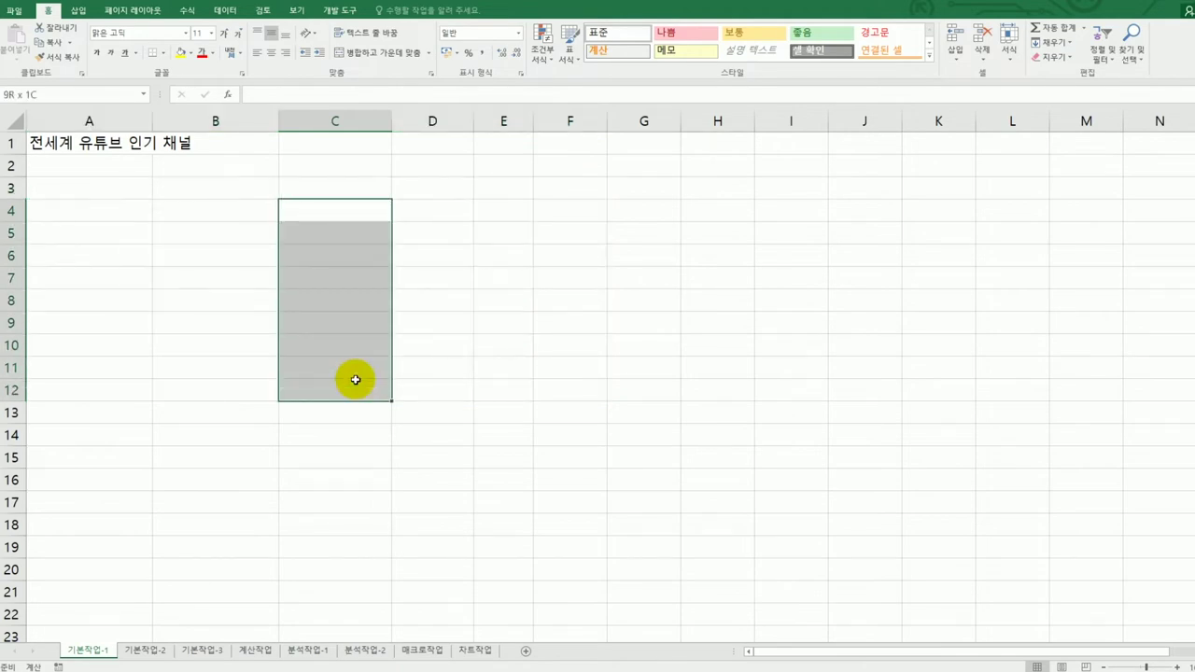
Enter the dates 2006-03-13 in cell C4 and 2010-04-29 in cell C5
left_click(321, 216)
type("2006-")
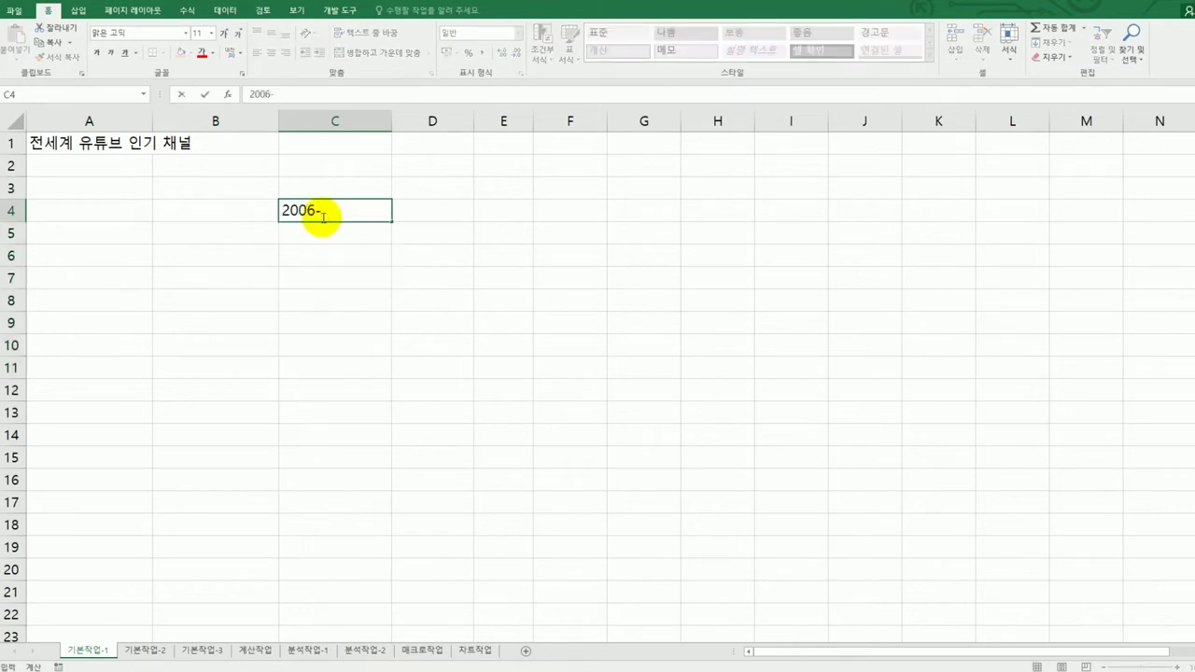
type("03-13")
key("Return")
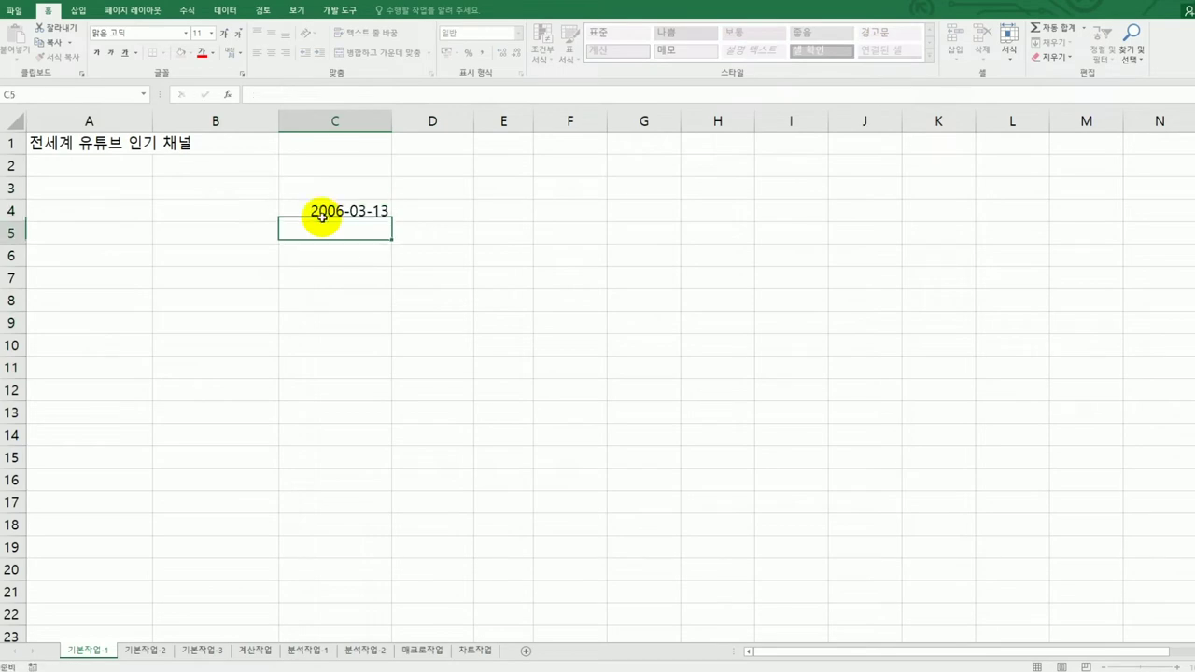
type("2010")
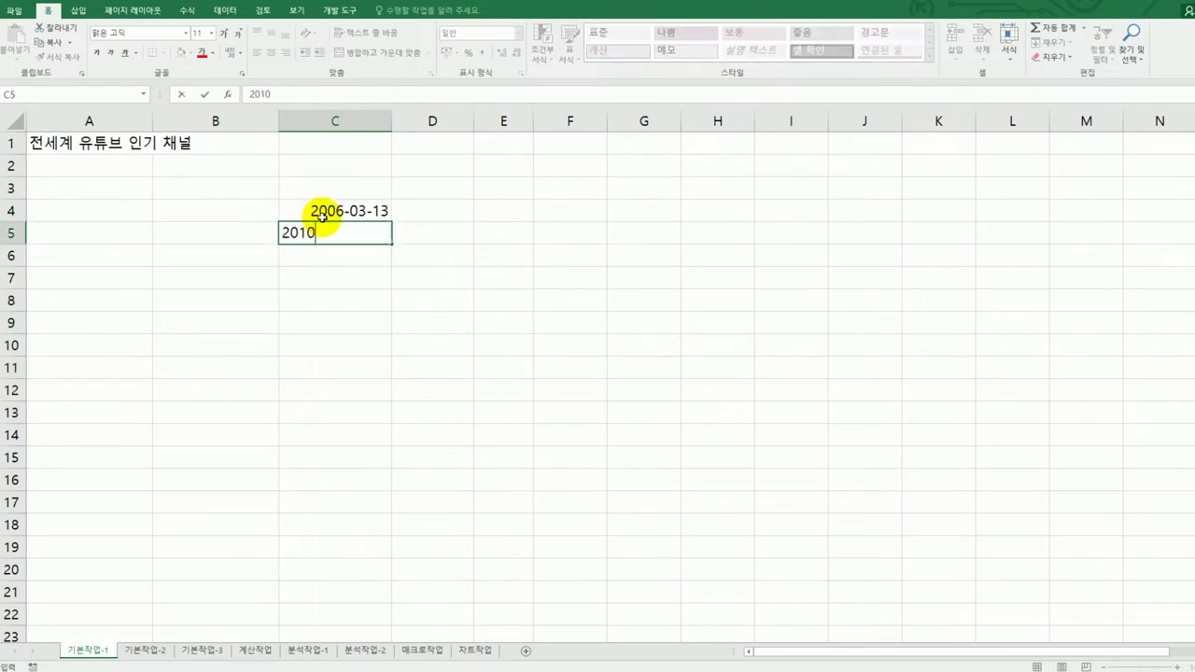
type("-04-29")
key("Return")
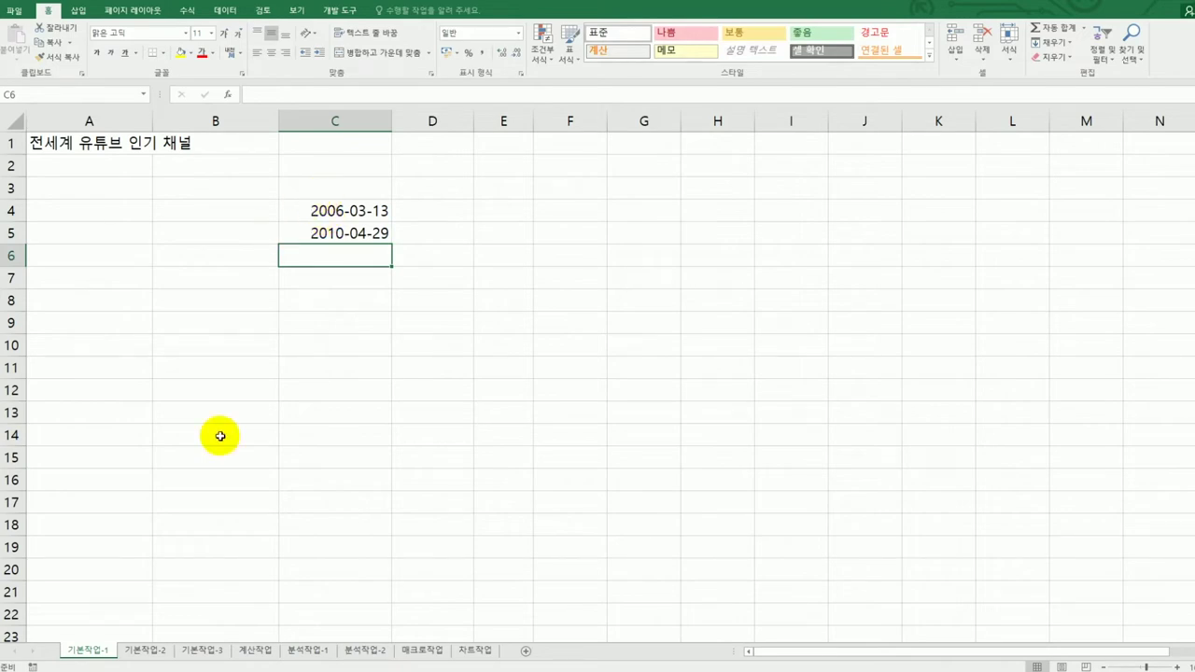
On sheet 기본작업-2, merge and center the title across A1:F1
left_click(146, 650)
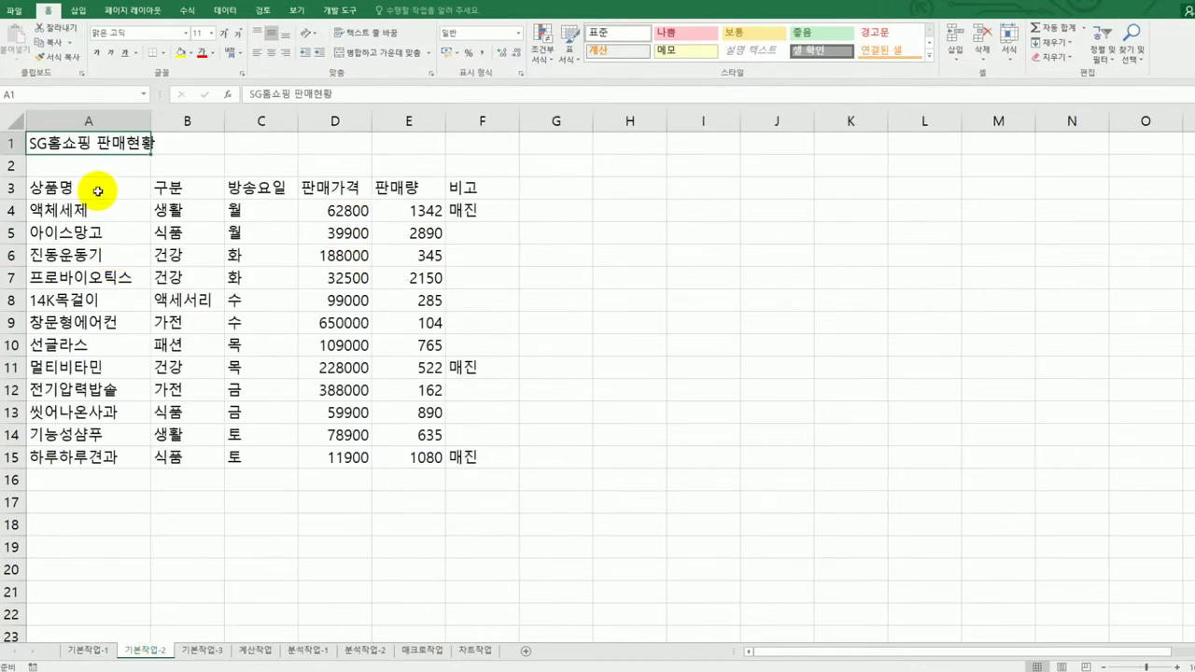
left_click_drag(88, 138, 452, 137)
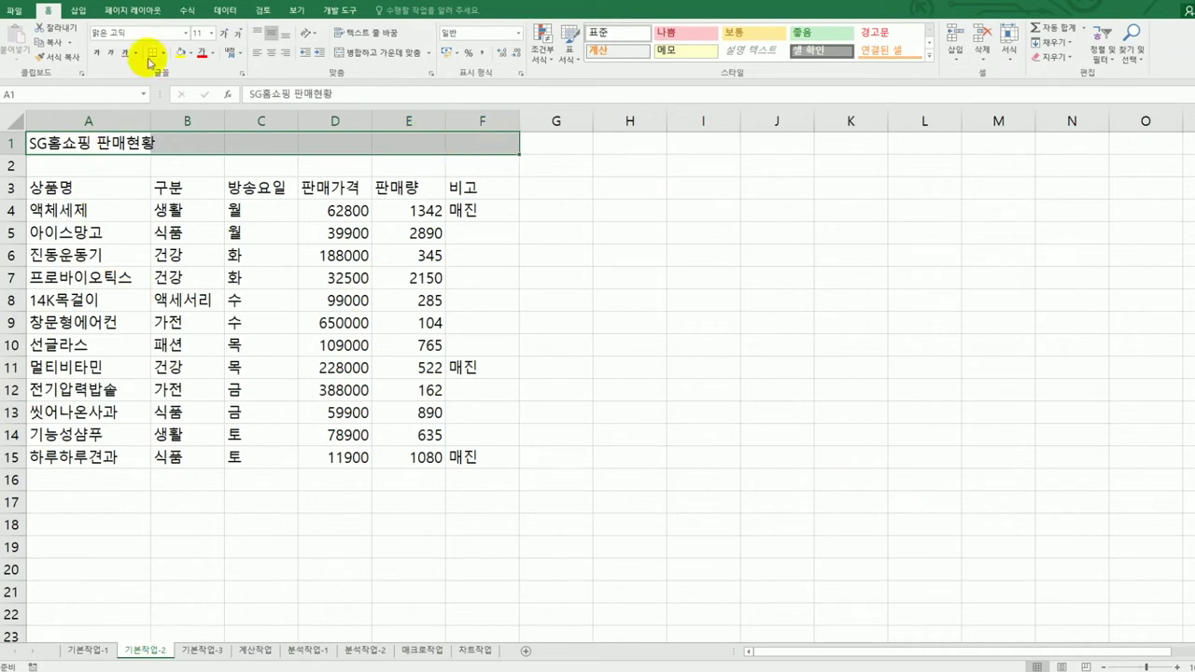
left_click(347, 58)
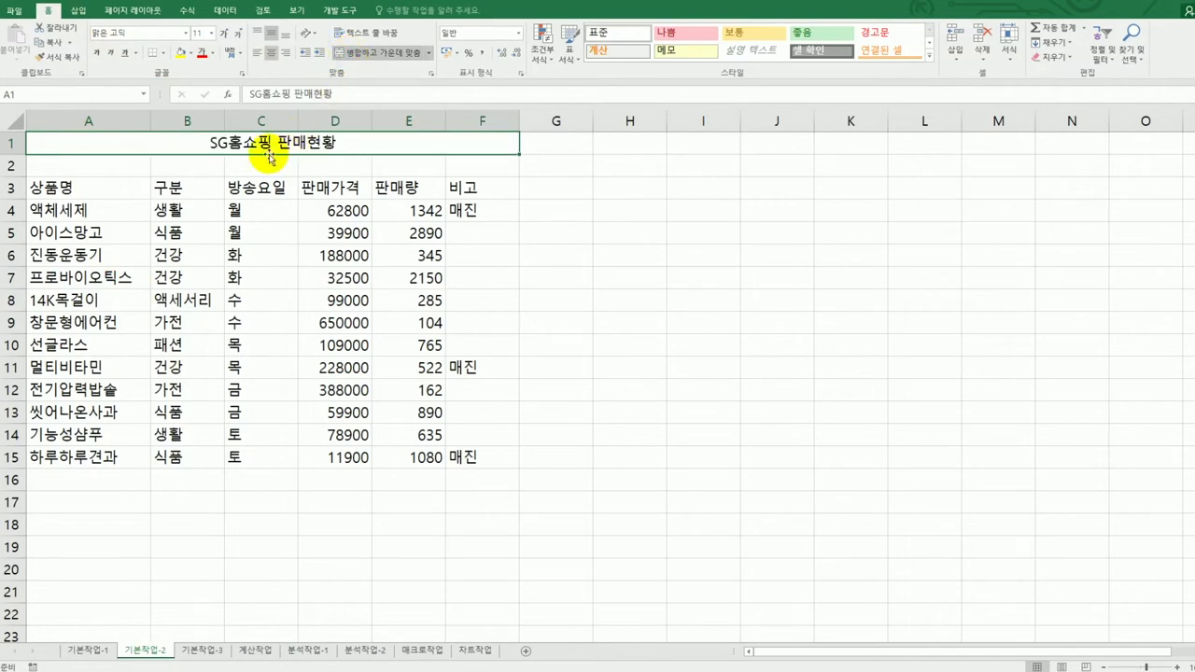
Try merging and centering the title across A1:G1, and restore its merged, centered range A1:F1
left_click(387, 54)
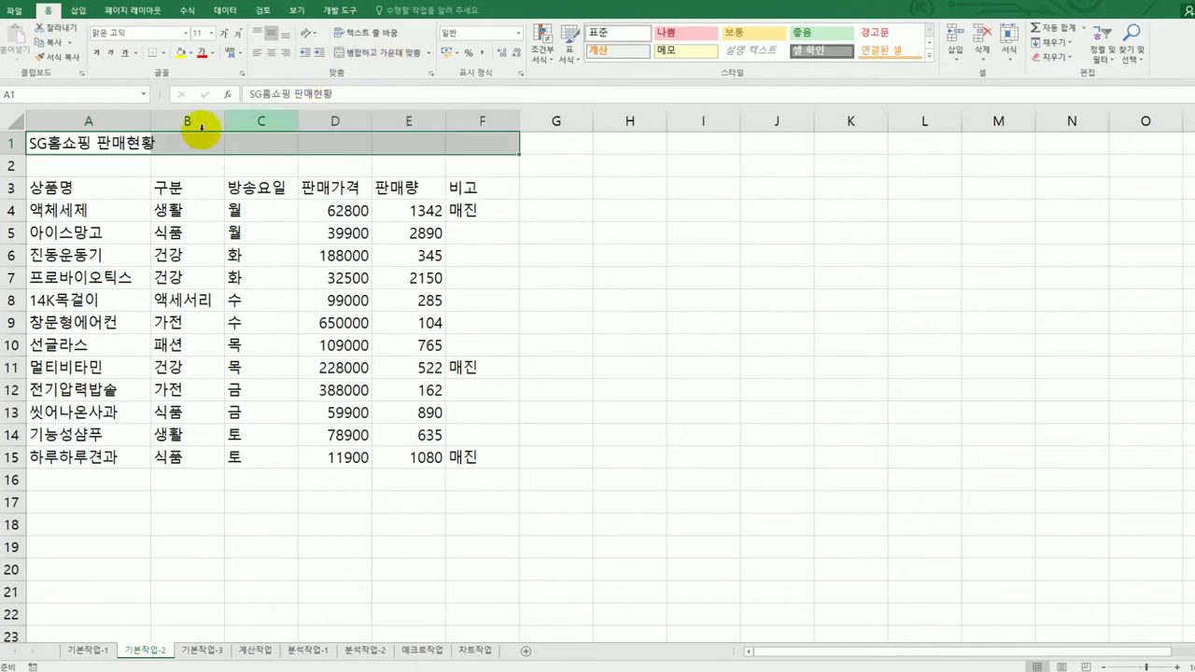
left_click_drag(119, 144, 534, 141)
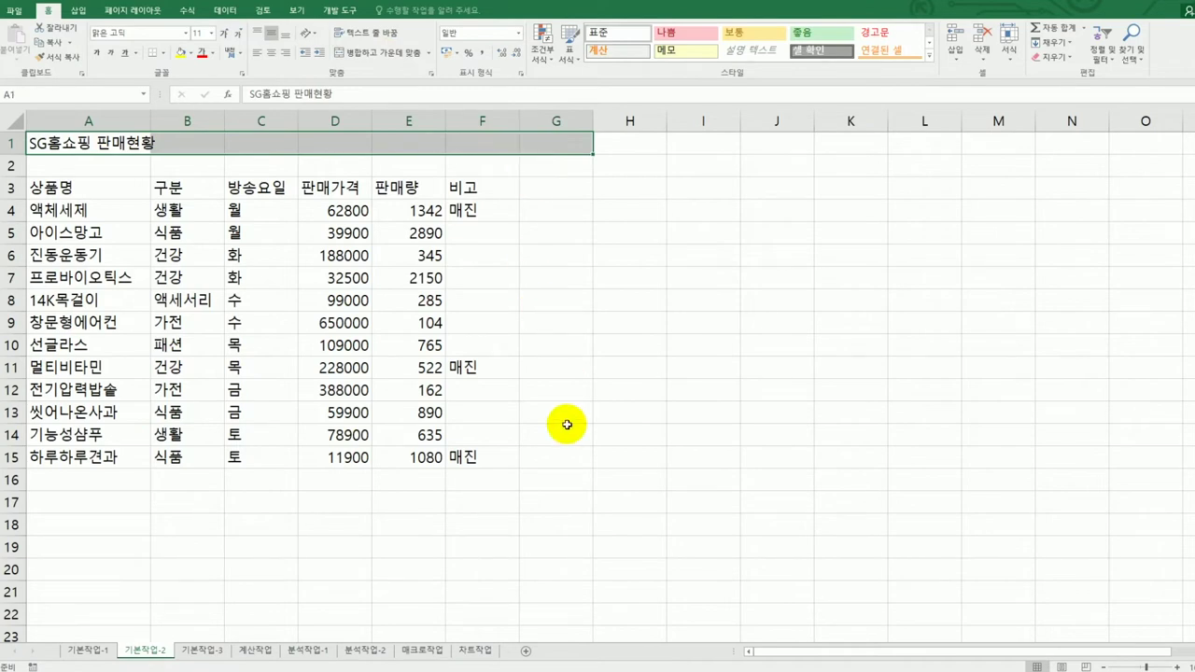
left_click(377, 58)
left_click(632, 299)
left_click(550, 144)
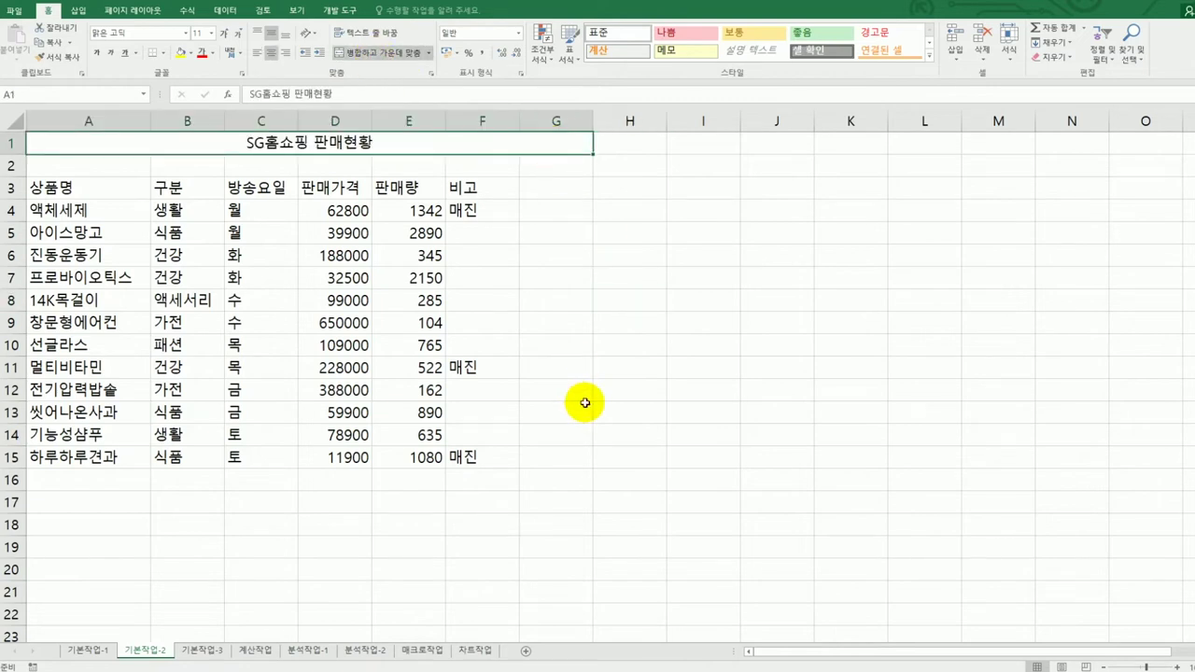
left_click(368, 58)
left_click_drag(103, 144, 451, 145)
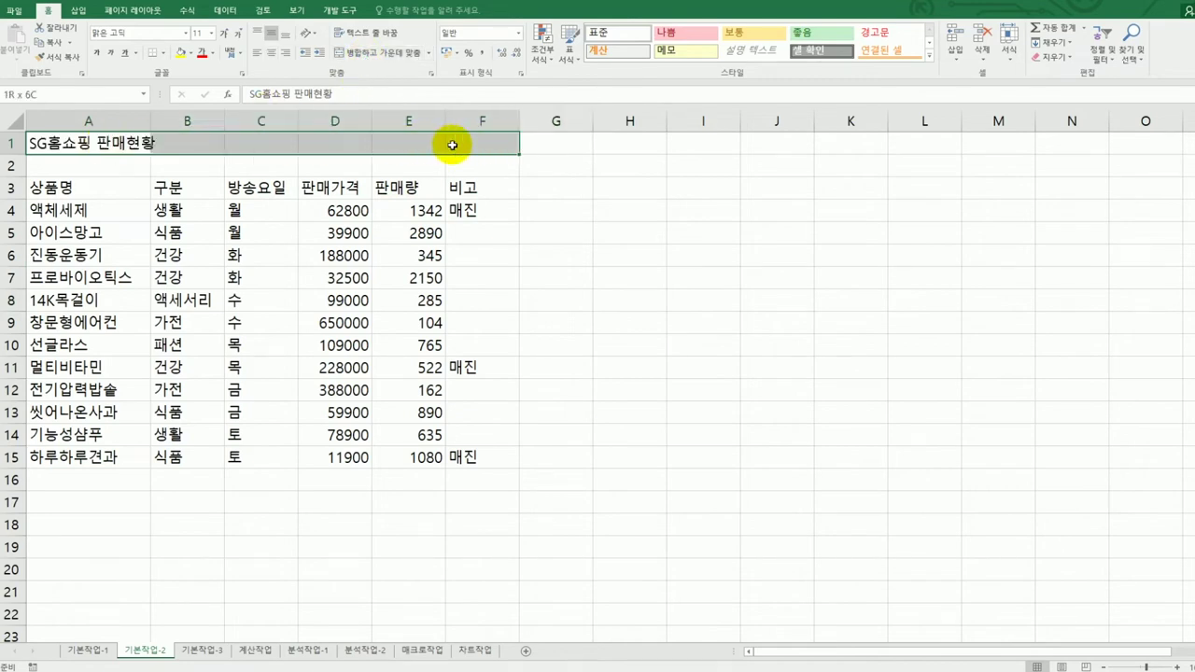
left_click(381, 54)
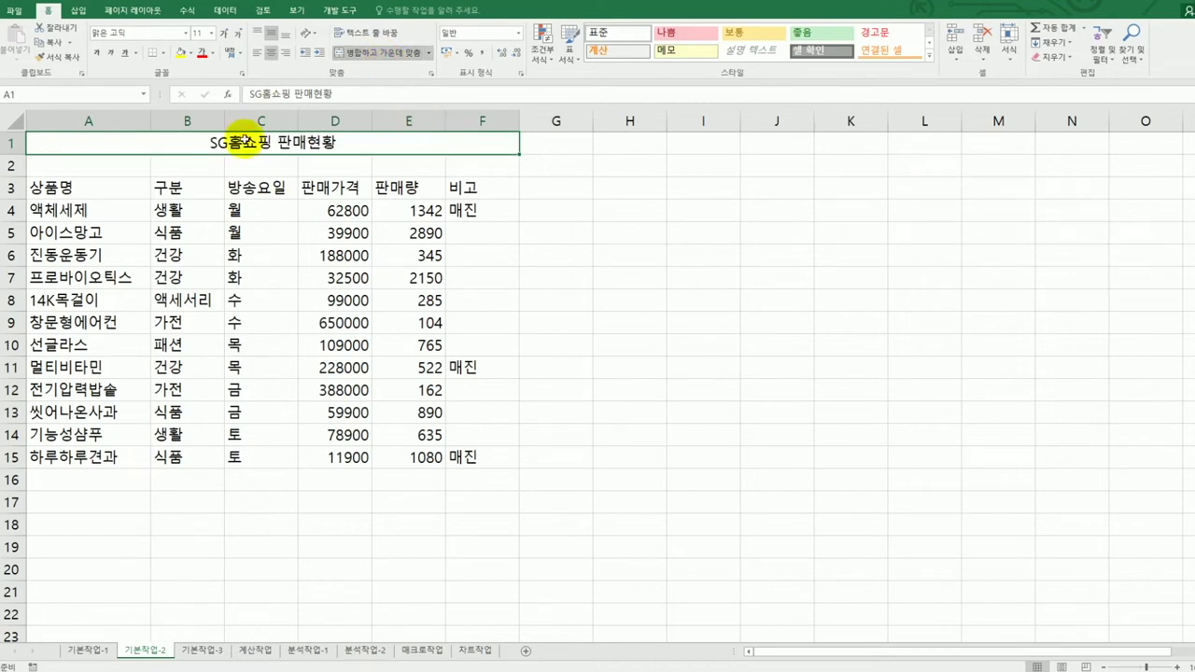
Format the title in A1 with the font 궁서체, size 16, bold
left_click(185, 34)
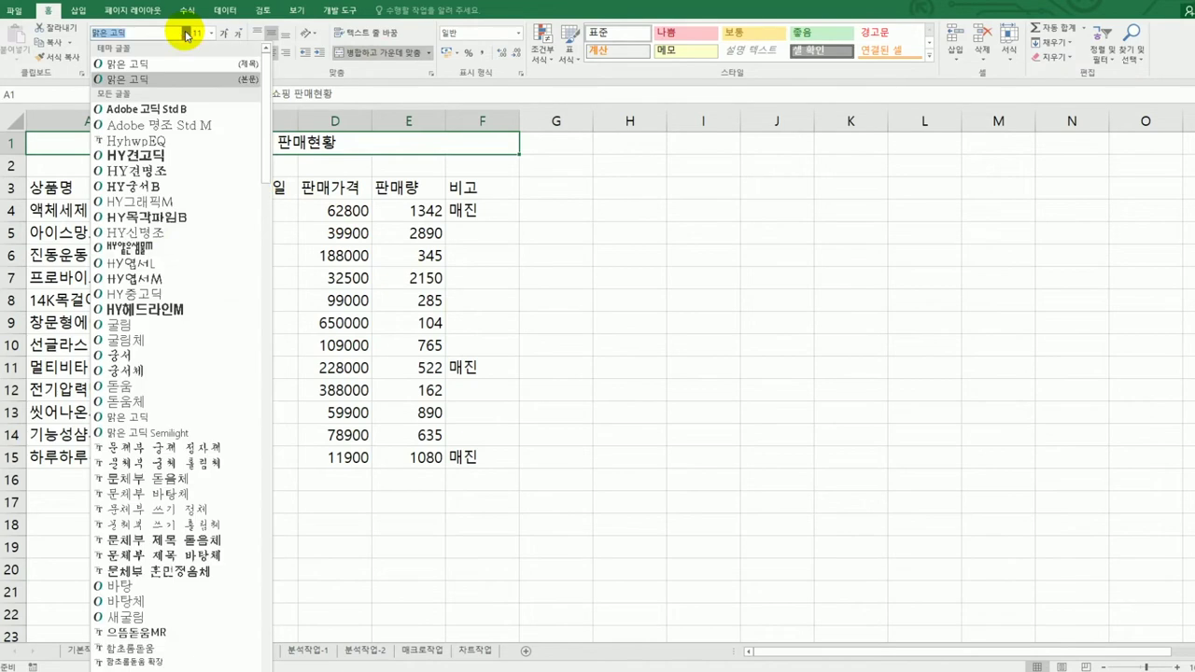
left_click(175, 370)
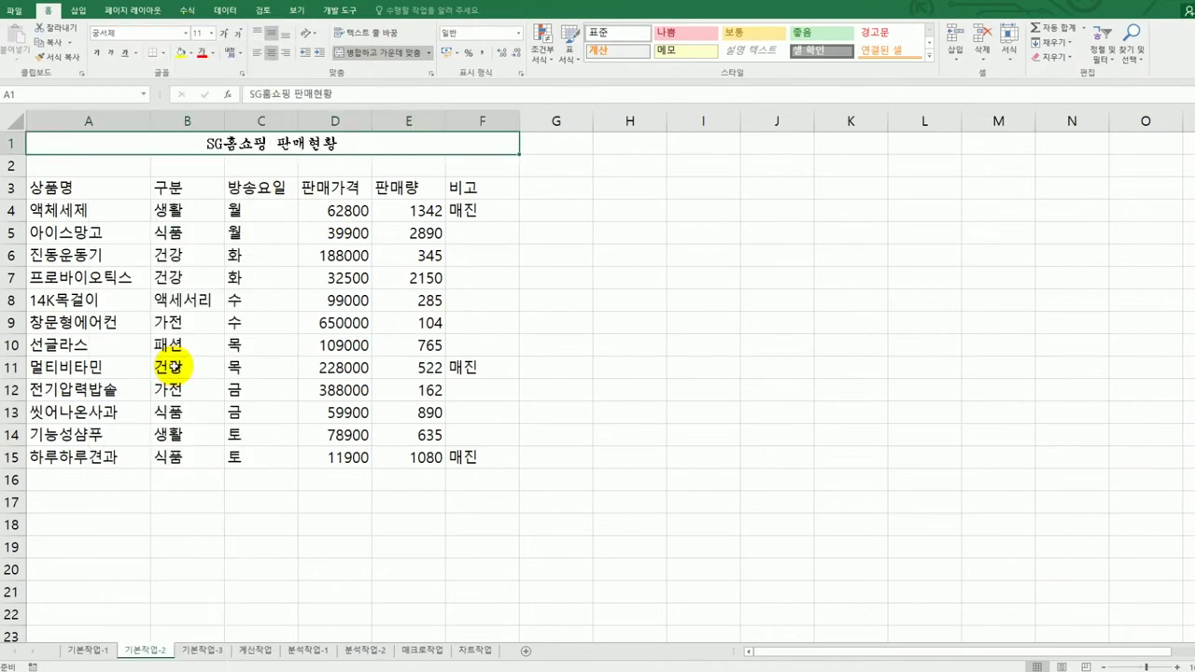
left_click(212, 33)
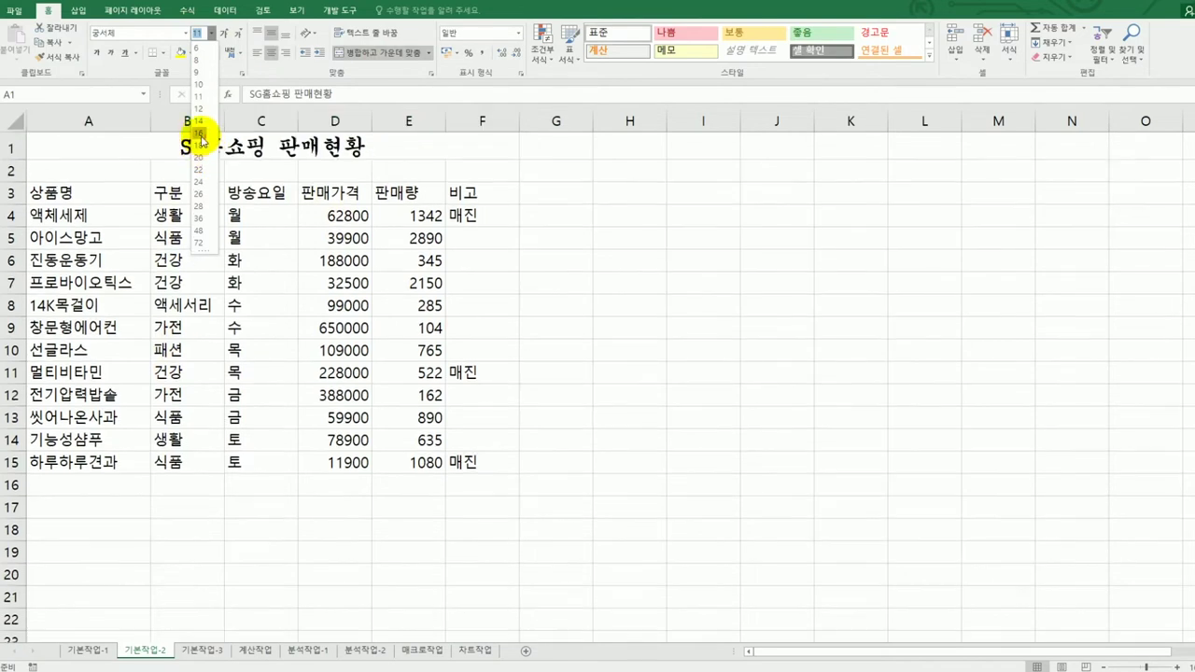
left_click(198, 133)
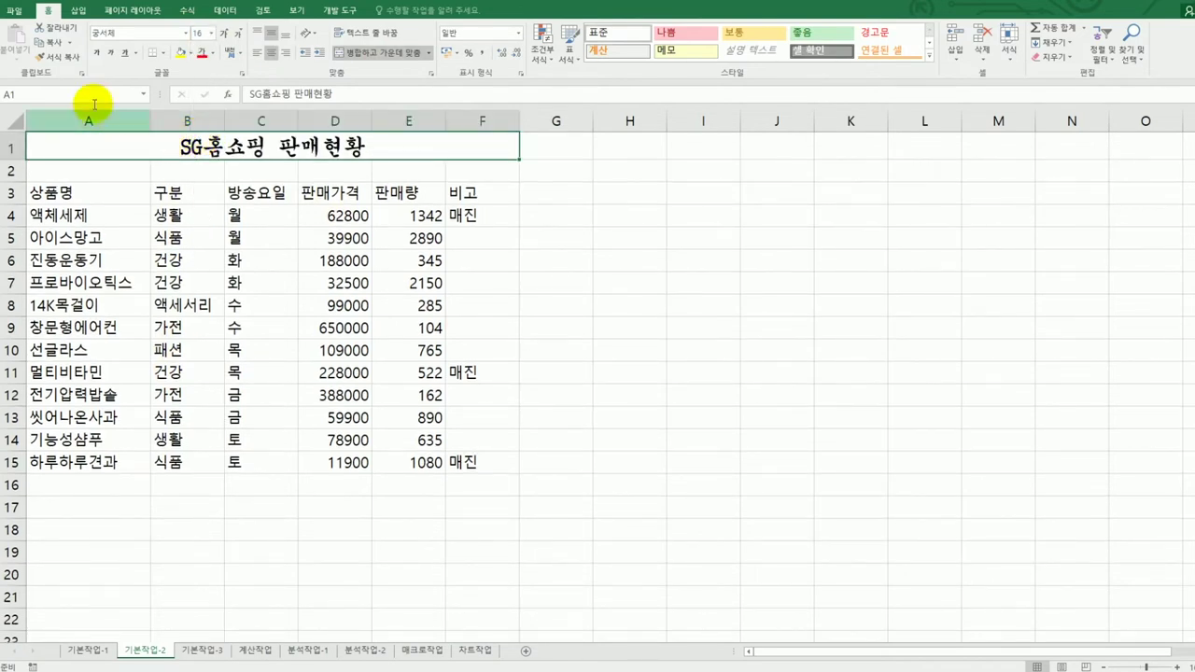
left_click(94, 54)
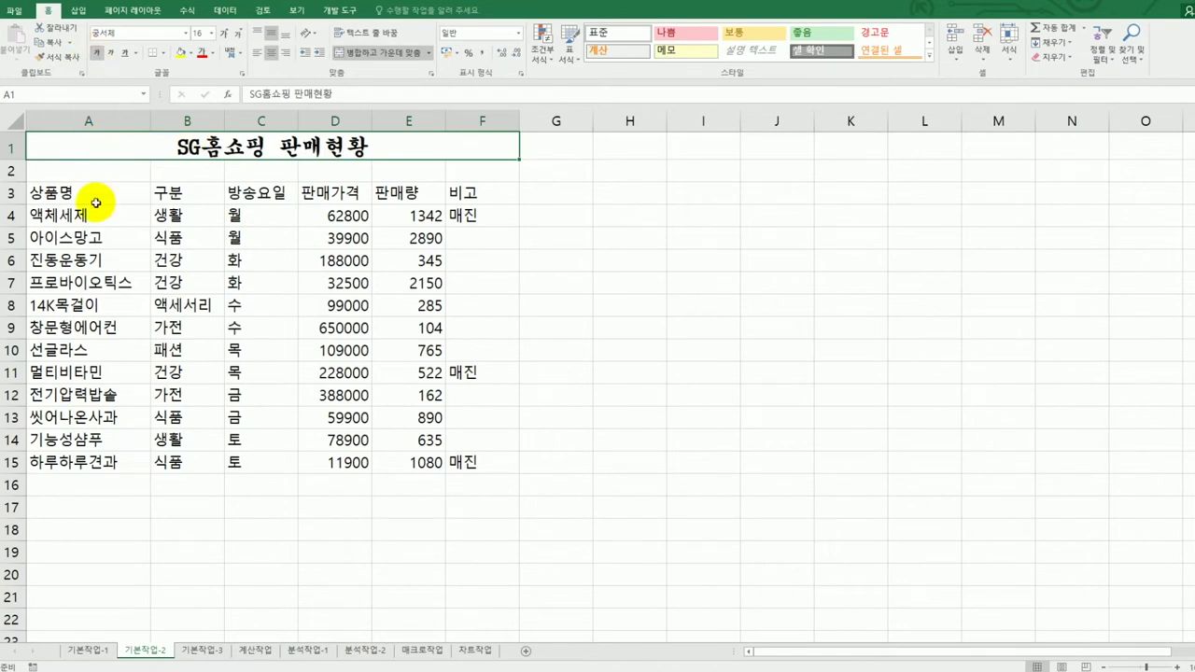
Center the header row A3:F3 horizontally
left_click_drag(59, 192, 475, 196)
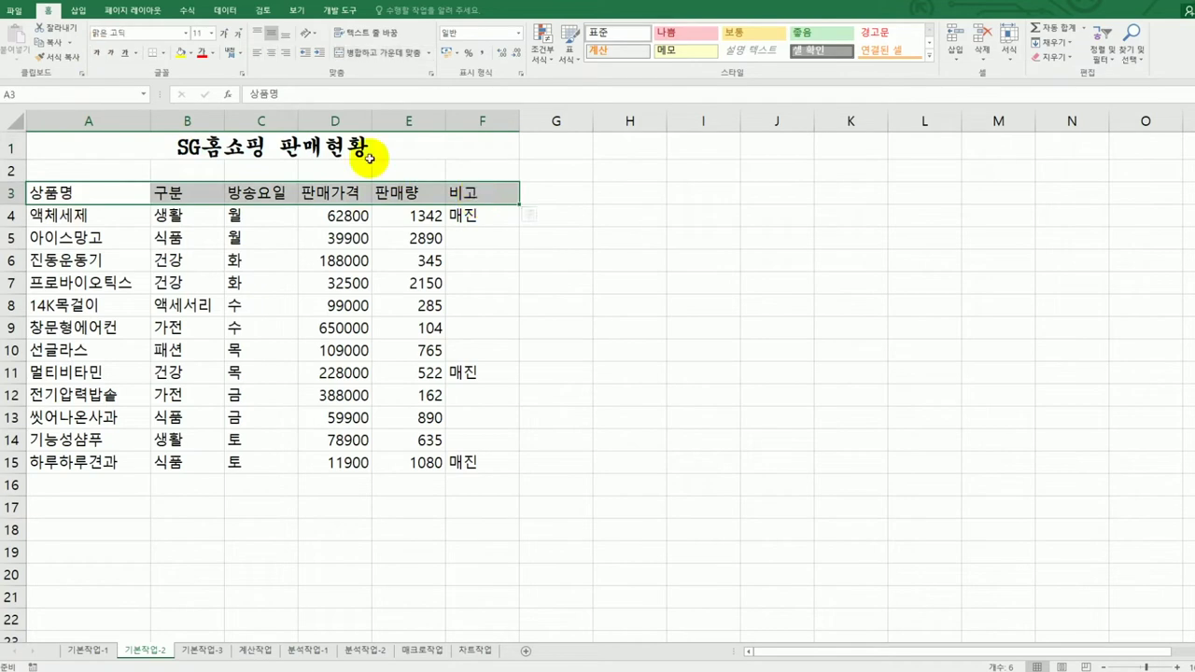
left_click(270, 58)
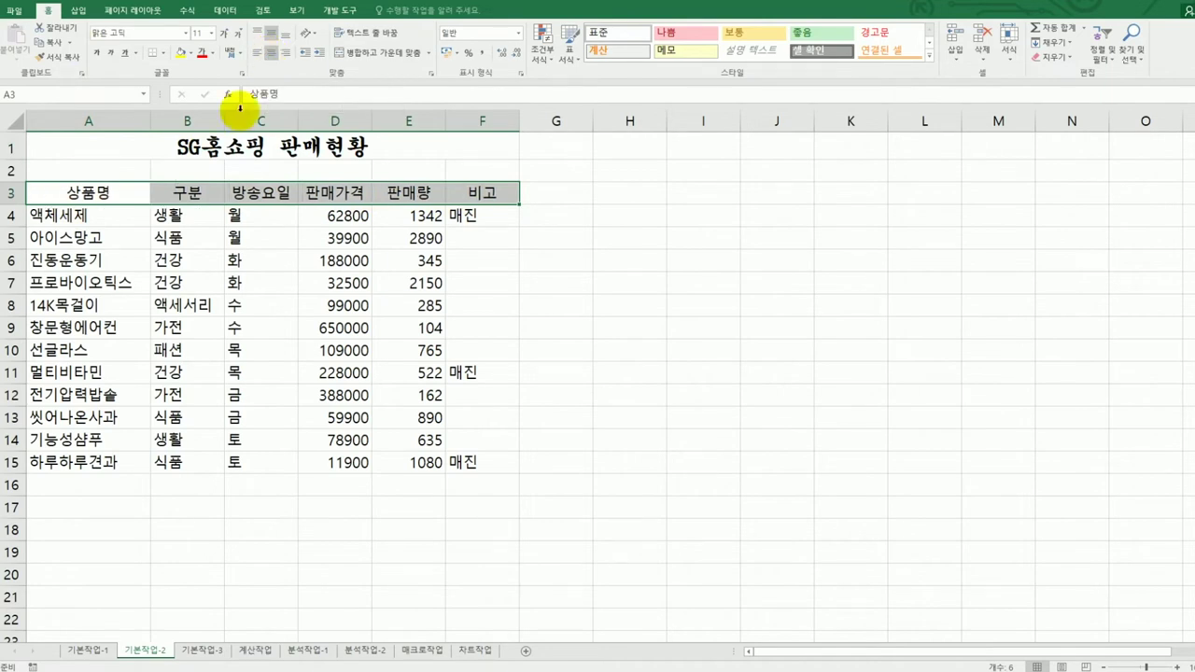
Set the horizontal alignment of the product names in A4:A15 to 균등 분할 (들여쓰기)
left_click(110, 217)
left_click_drag(112, 260, 136, 474)
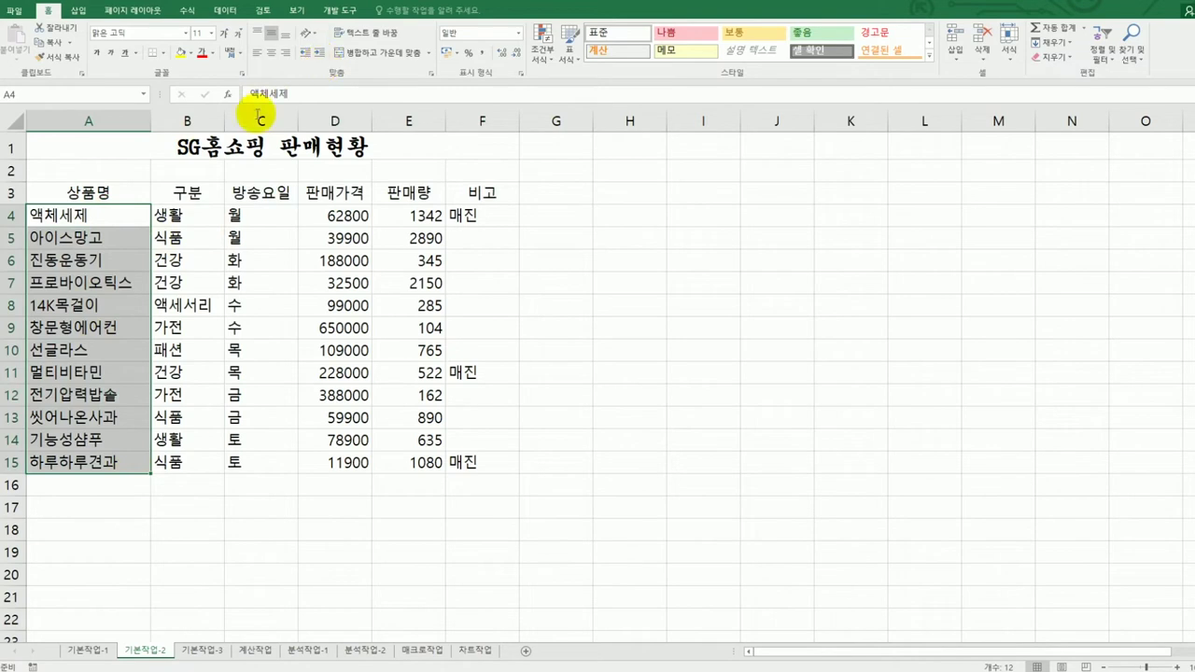
right_click(122, 277)
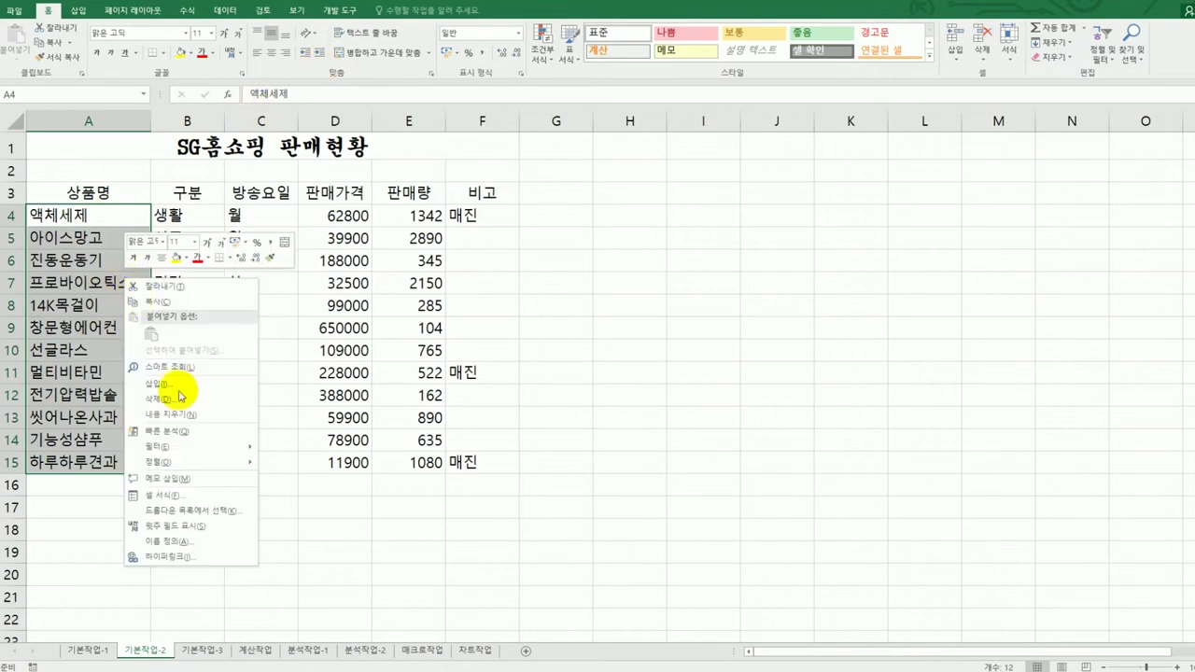
left_click(206, 499)
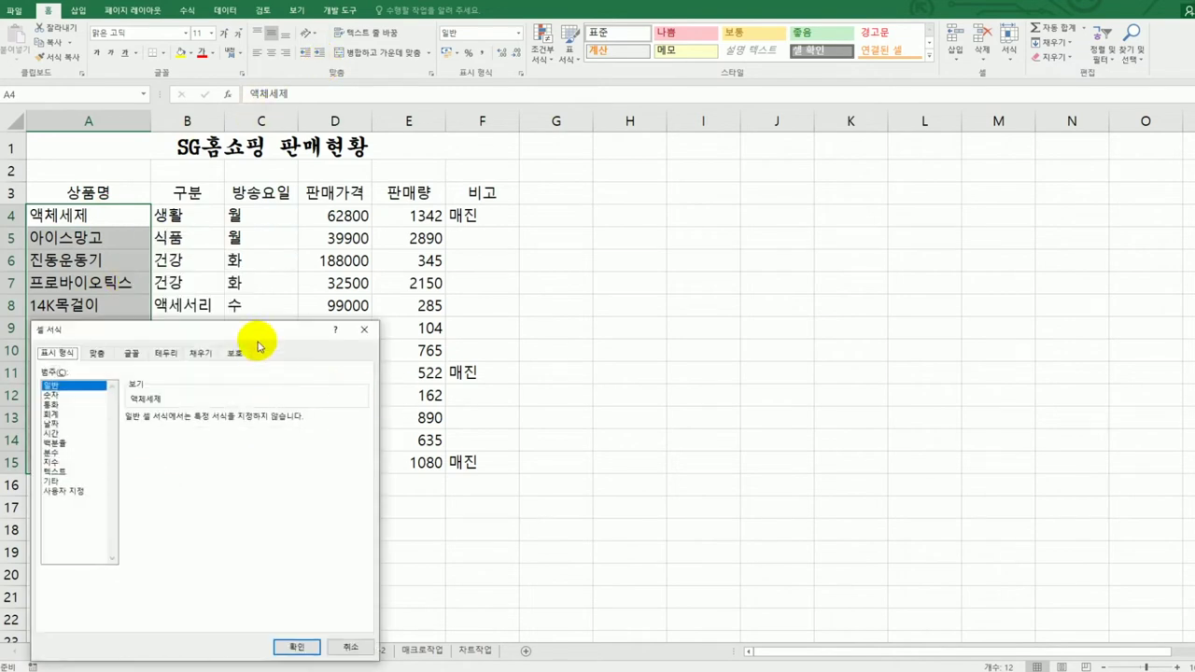
left_click_drag(450, 302, 774, 200)
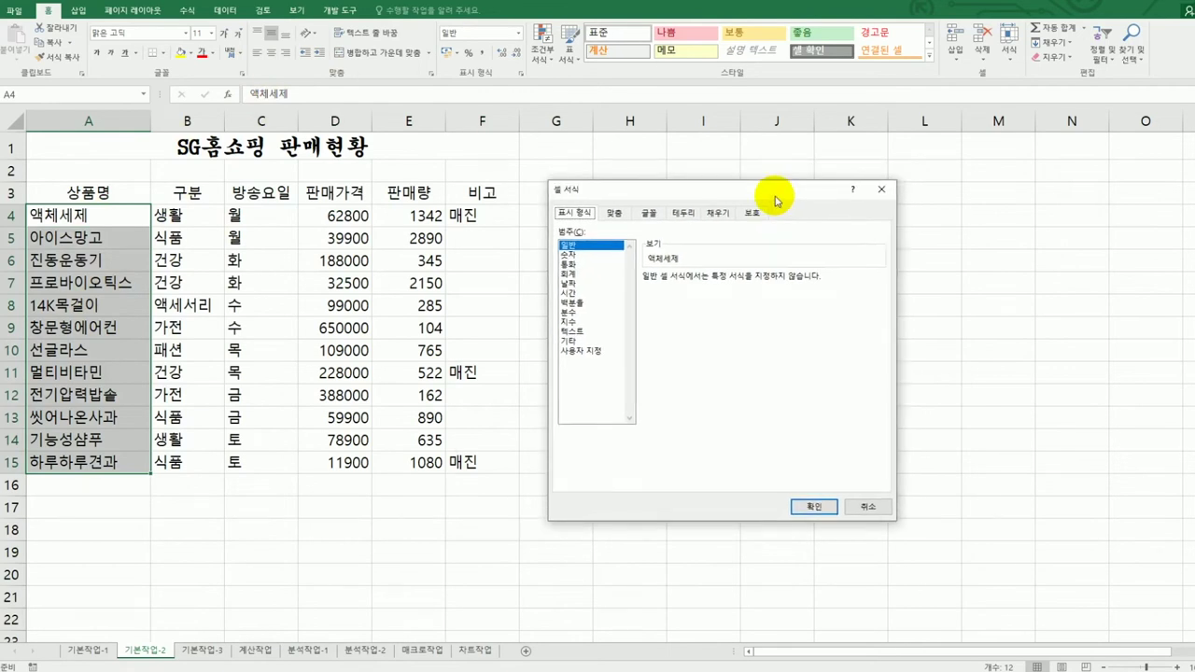
left_click(613, 215)
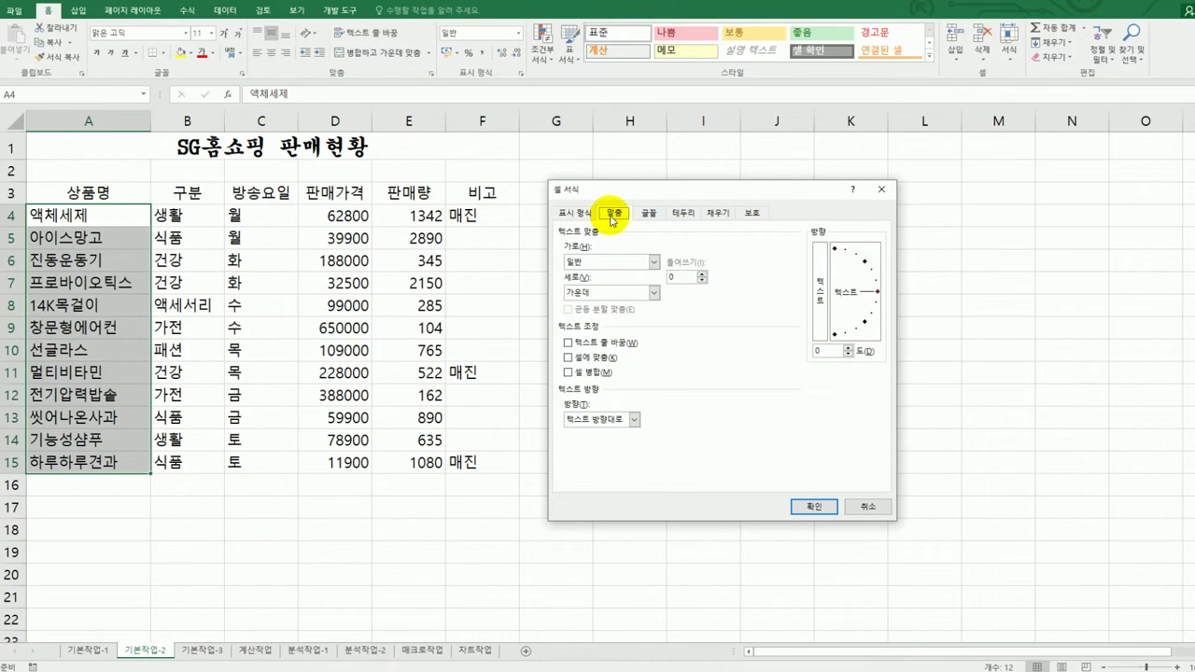
left_click(619, 264)
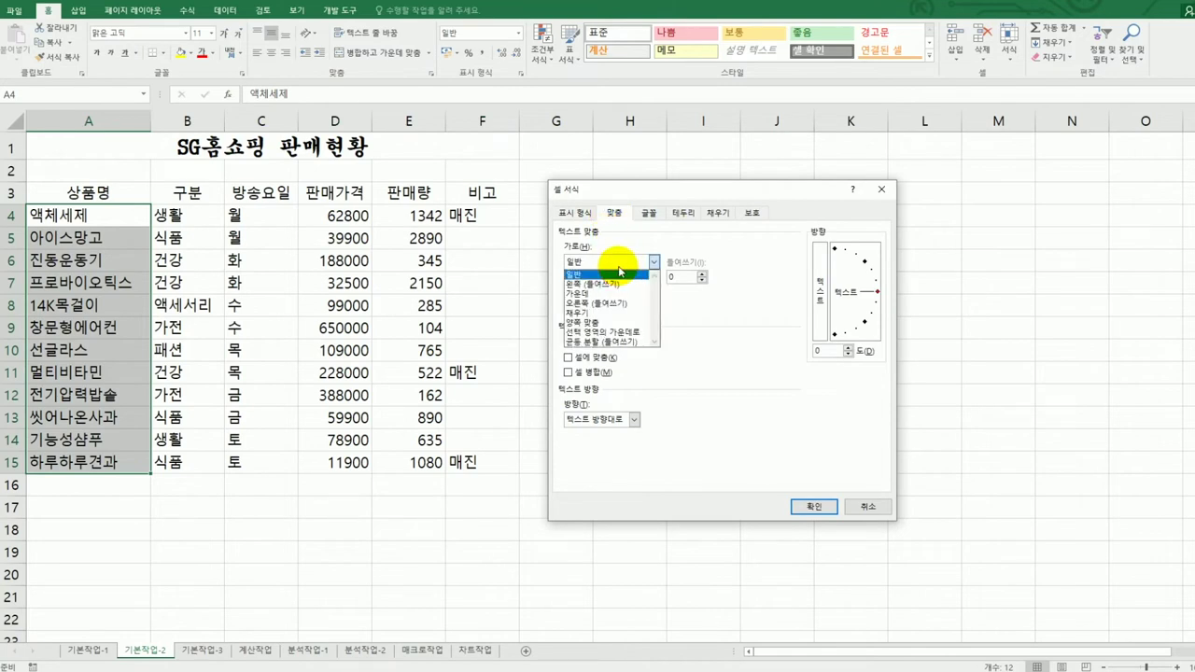
left_click(619, 343)
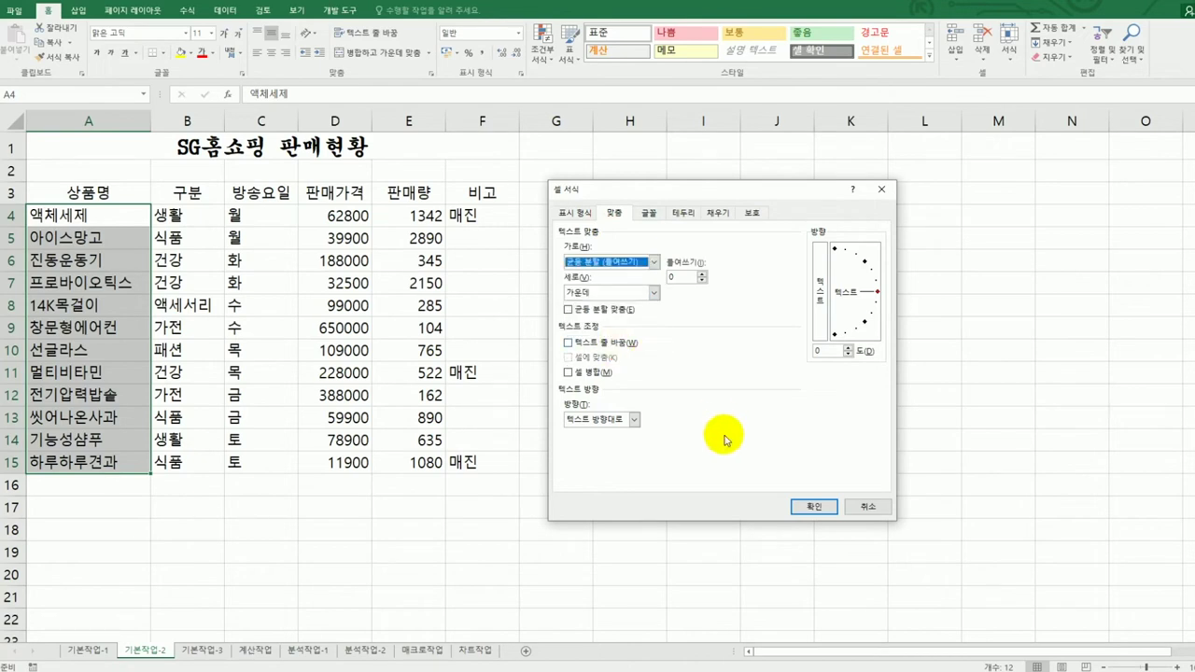
left_click(808, 507)
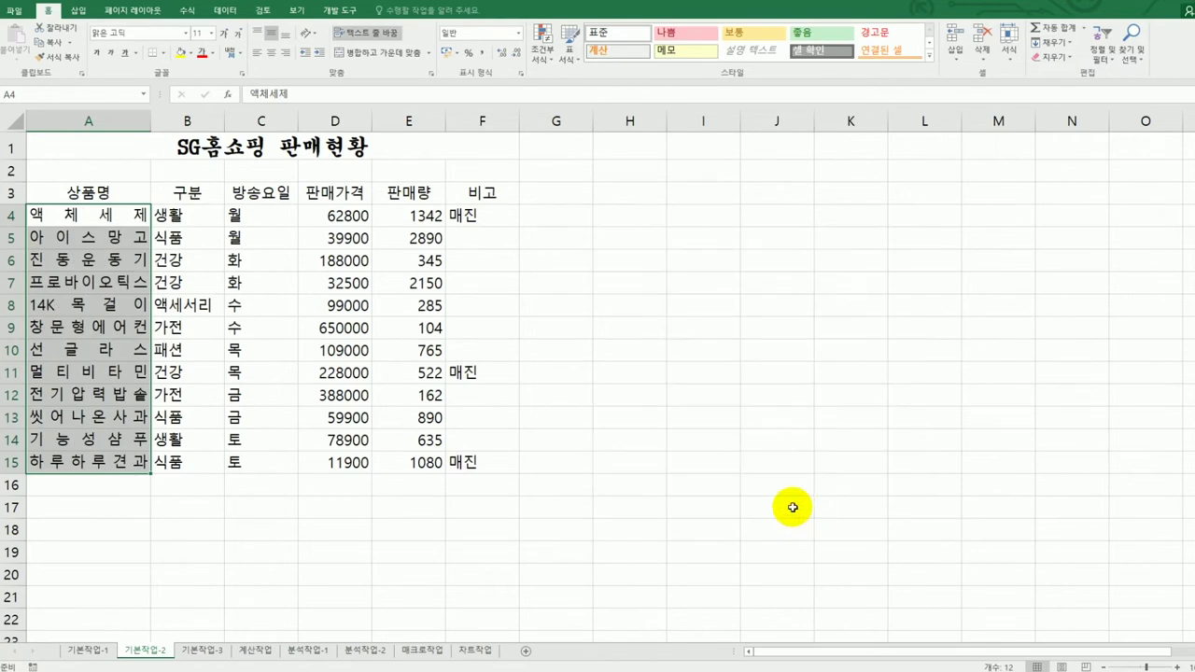
Insert a comment on title cell A1 and replace its default text with "6월 둘째 주"
left_click(352, 146)
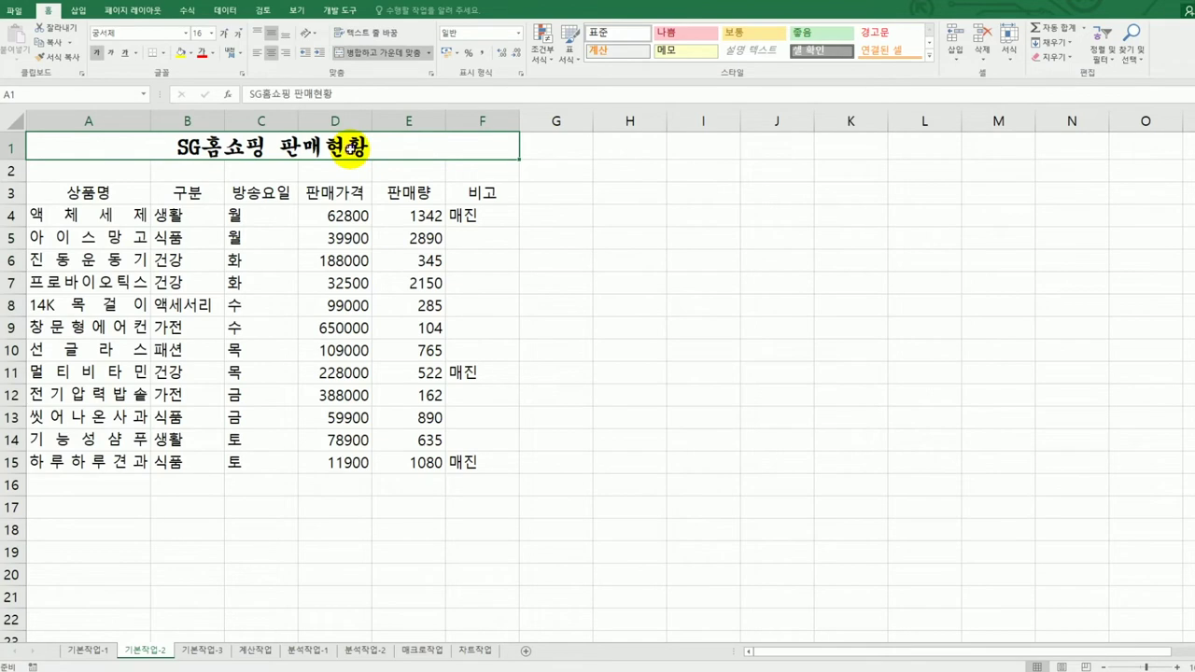
right_click(352, 147)
left_click(465, 354)
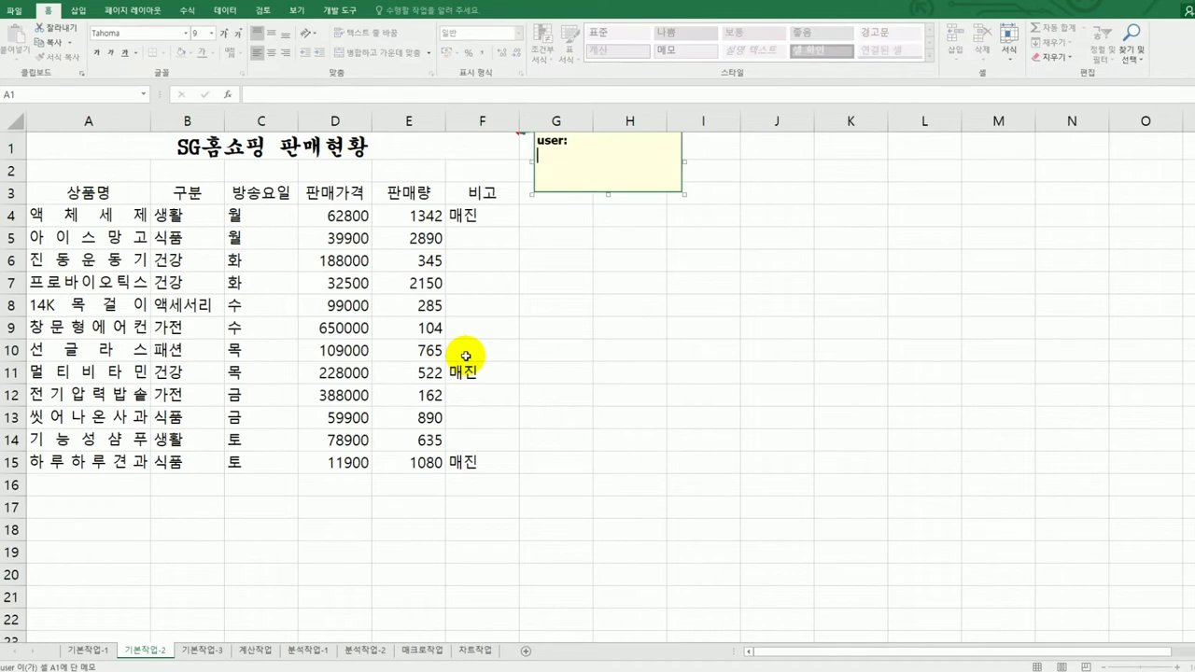
key("ctrl+a")
type("6월 둘째")
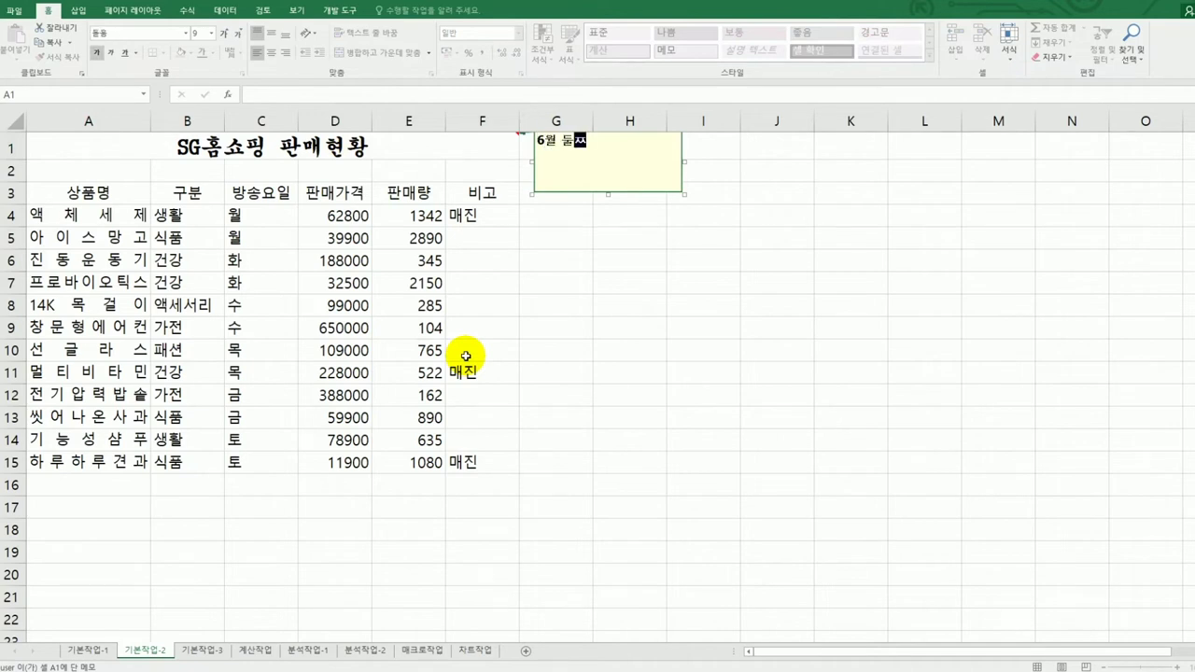
type(" 주")
key("BackSpace")
key("BackSpace")
type("주")
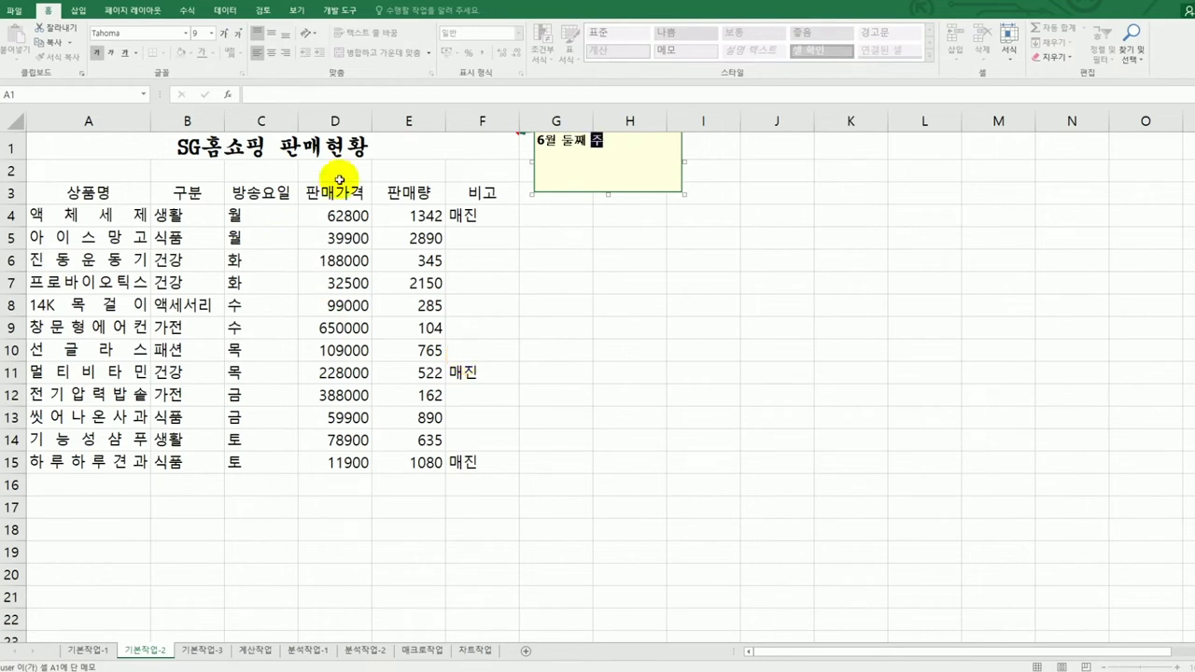
Keep the comment on A1 always displayed and turn on automatic sizing (자동 크기) for its box
right_click(420, 153)
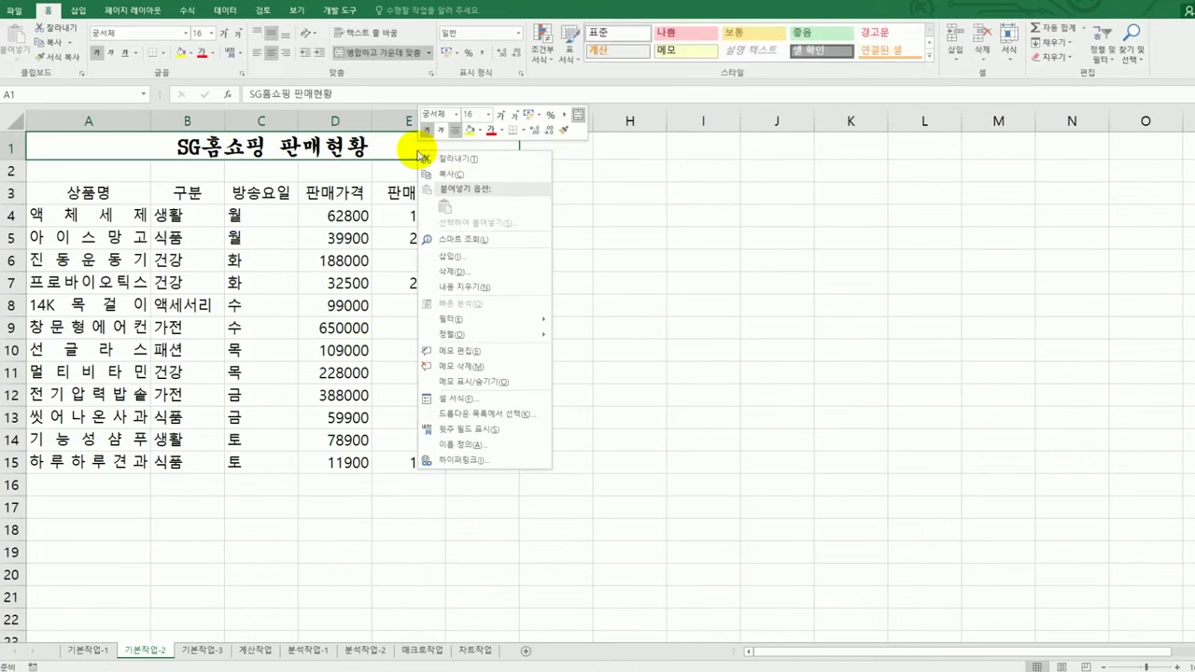
left_click(514, 380)
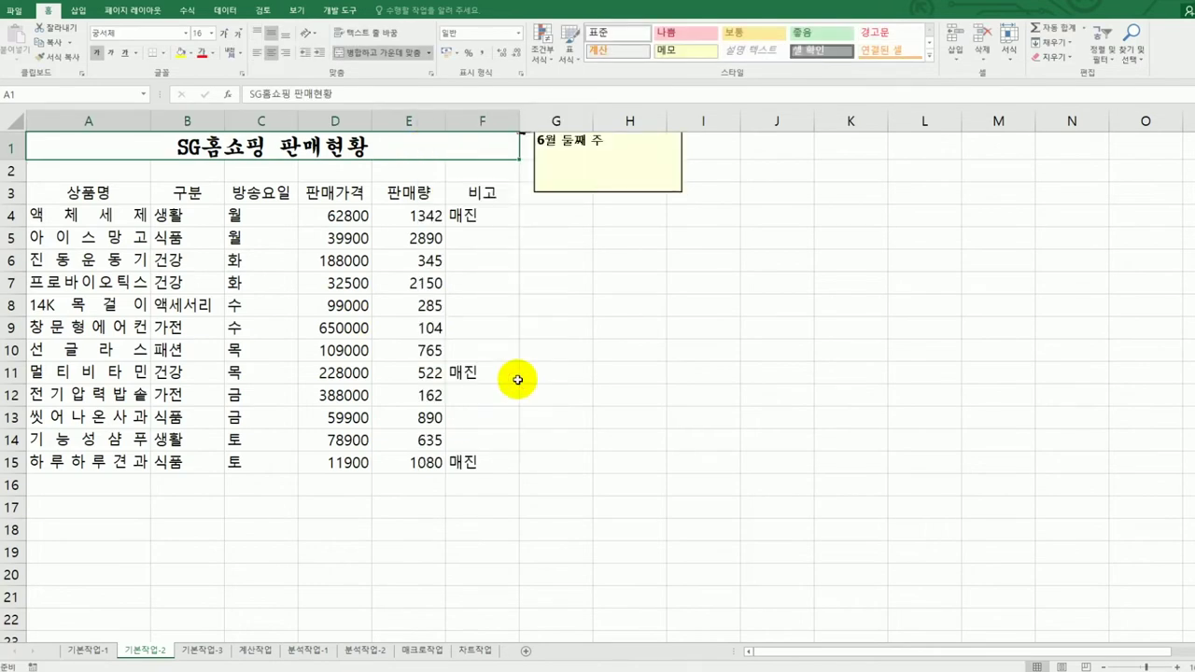
left_click(576, 147)
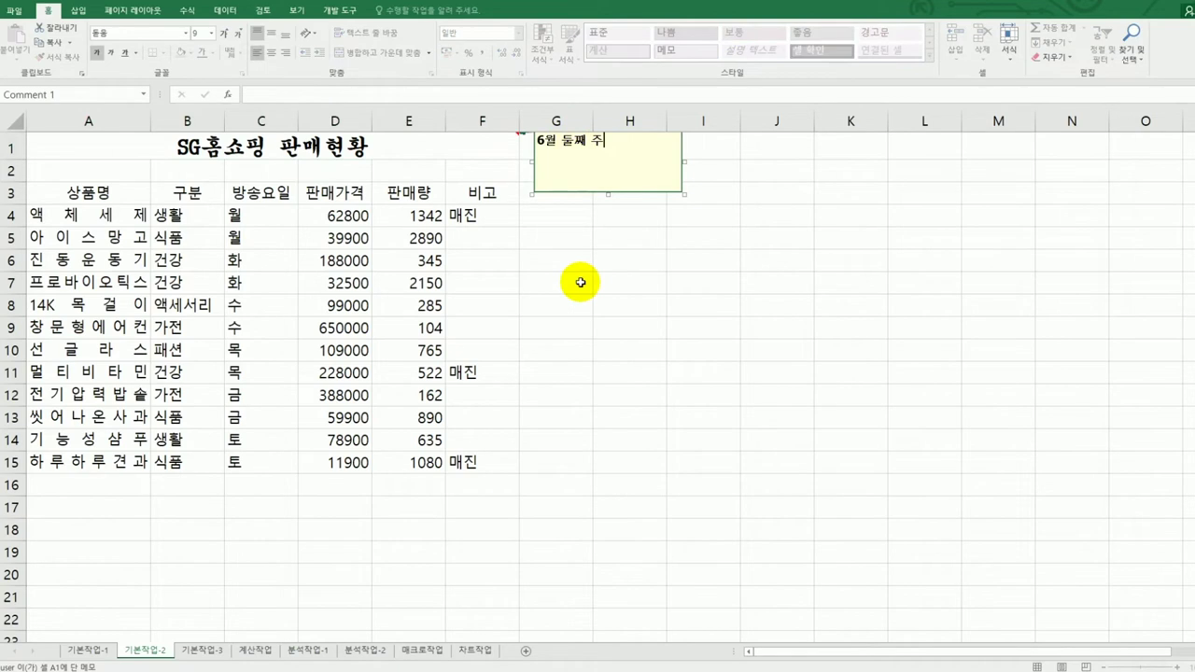
left_click(644, 194)
right_click(643, 194)
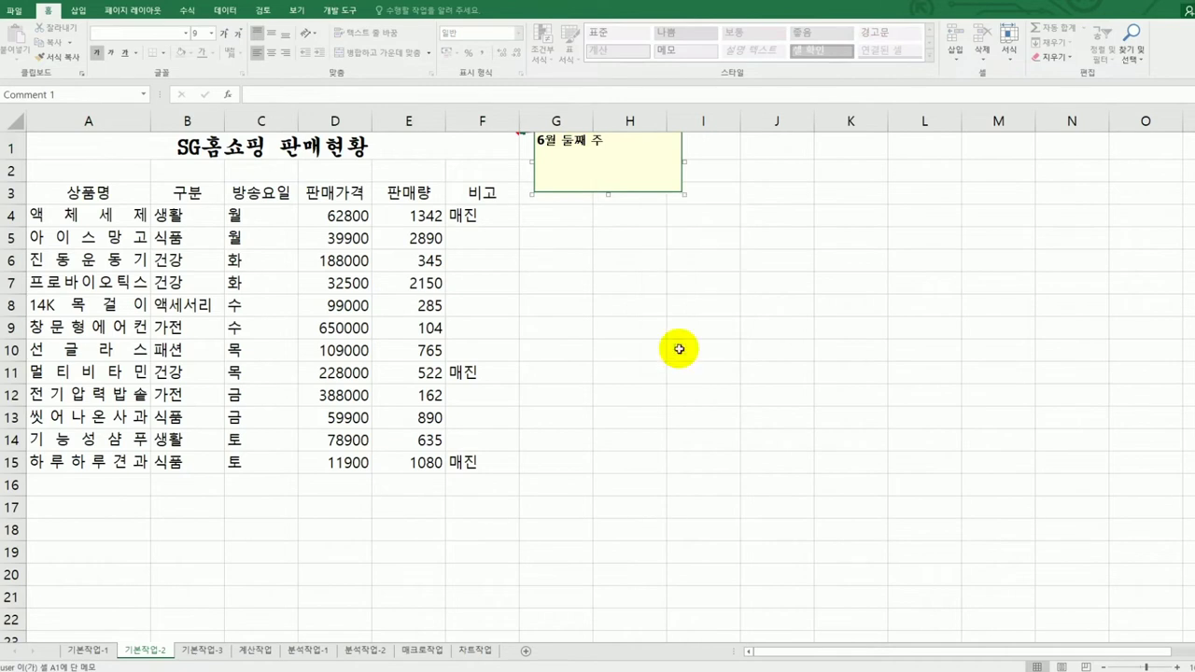
left_click(681, 352)
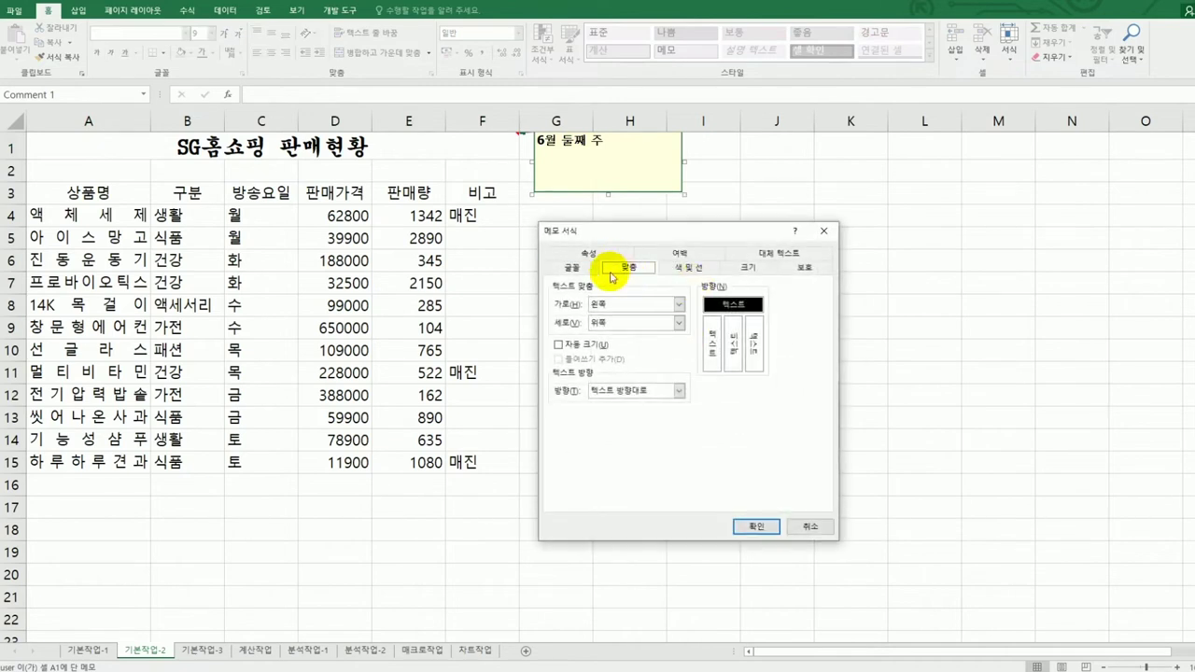
left_click(602, 348)
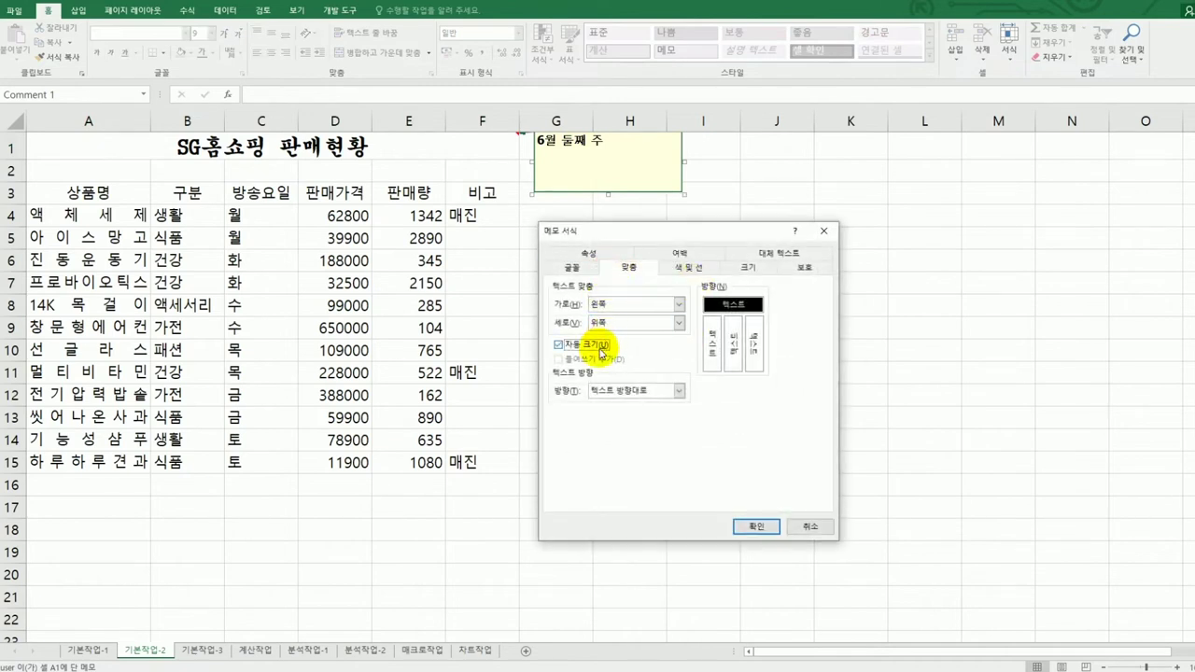
left_click(739, 525)
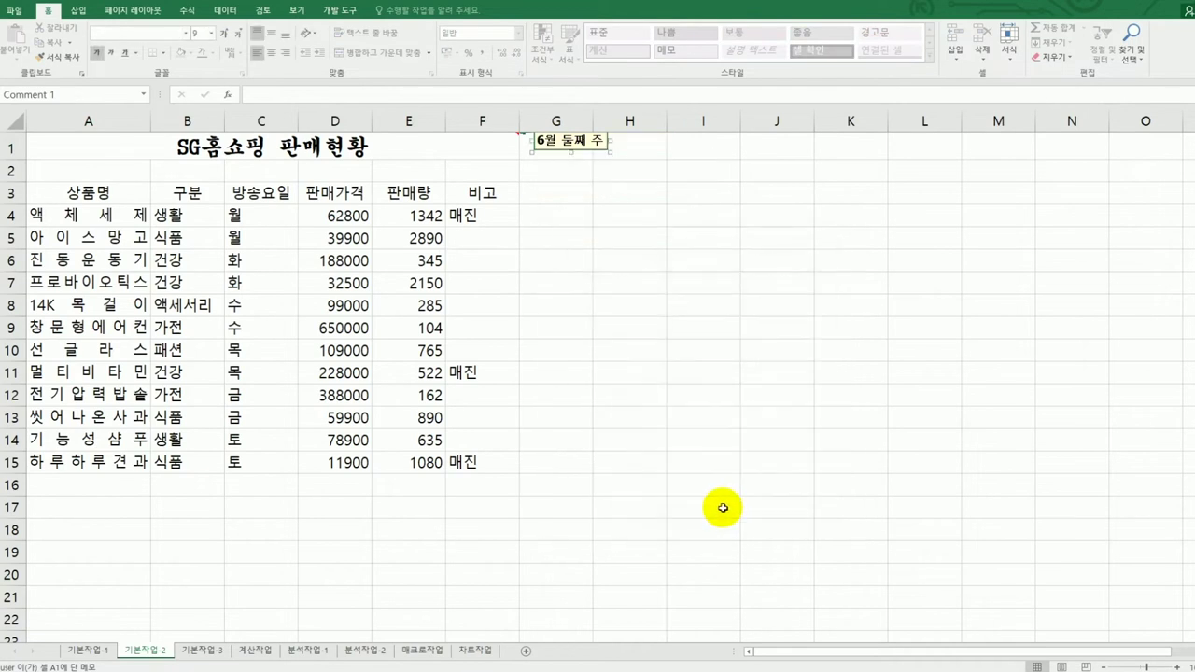
left_click(723, 507)
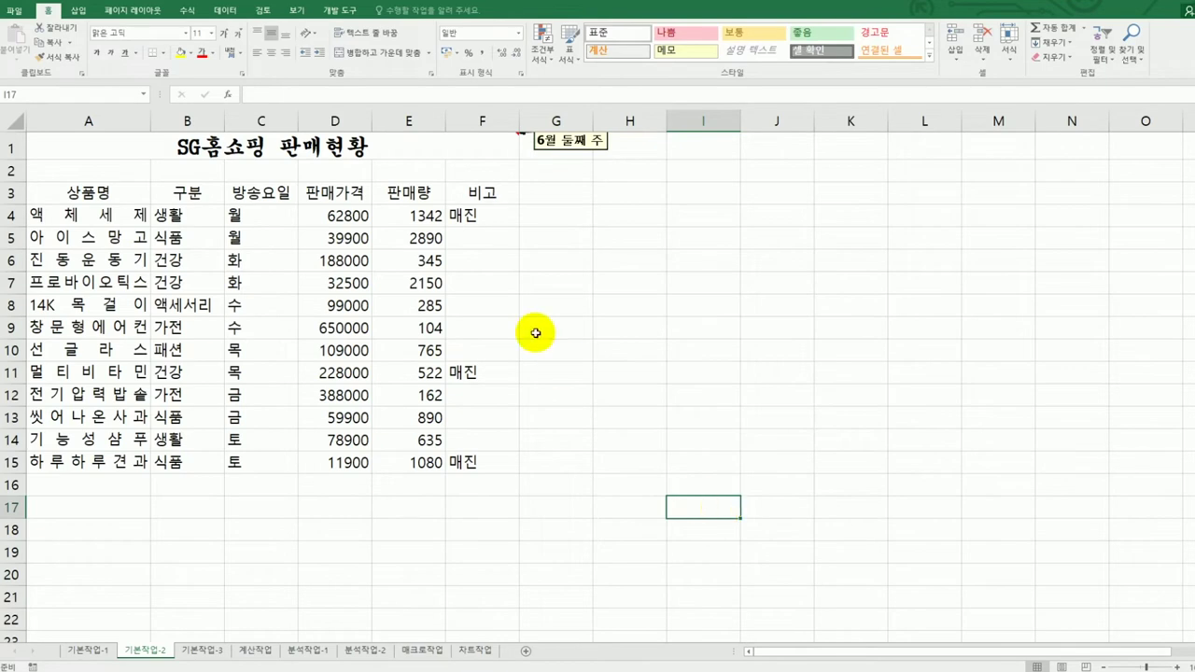
Apply the custom number format @"요일" to the broadcast days in C4:C15
left_click_drag(271, 217, 280, 462)
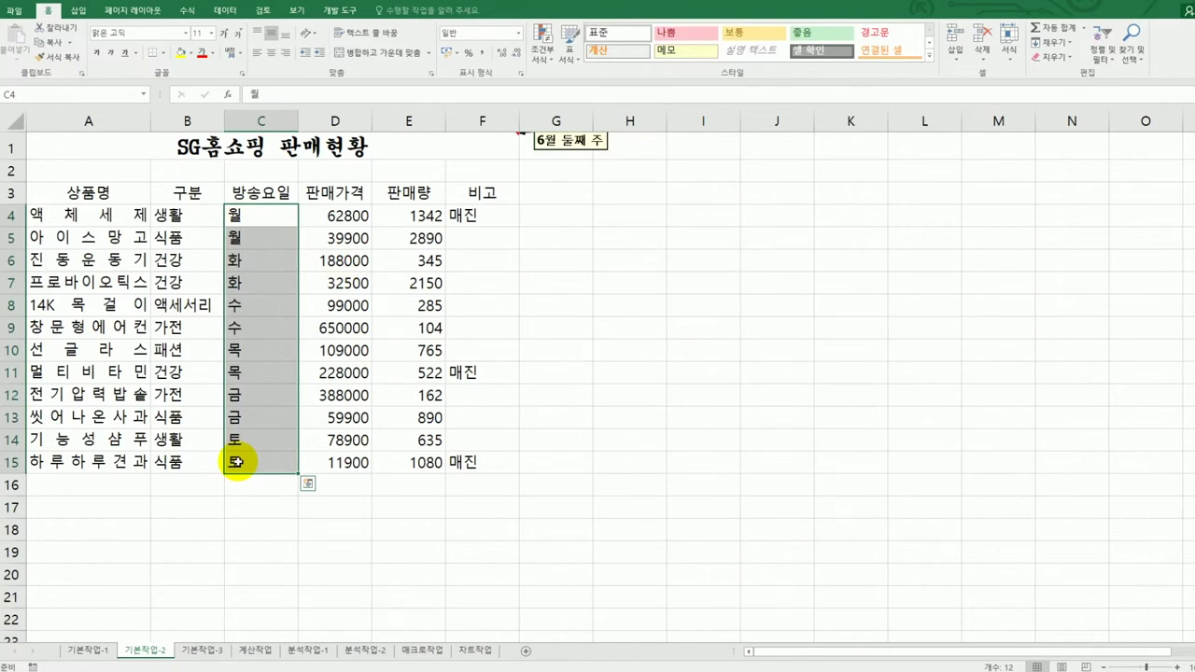
right_click(256, 237)
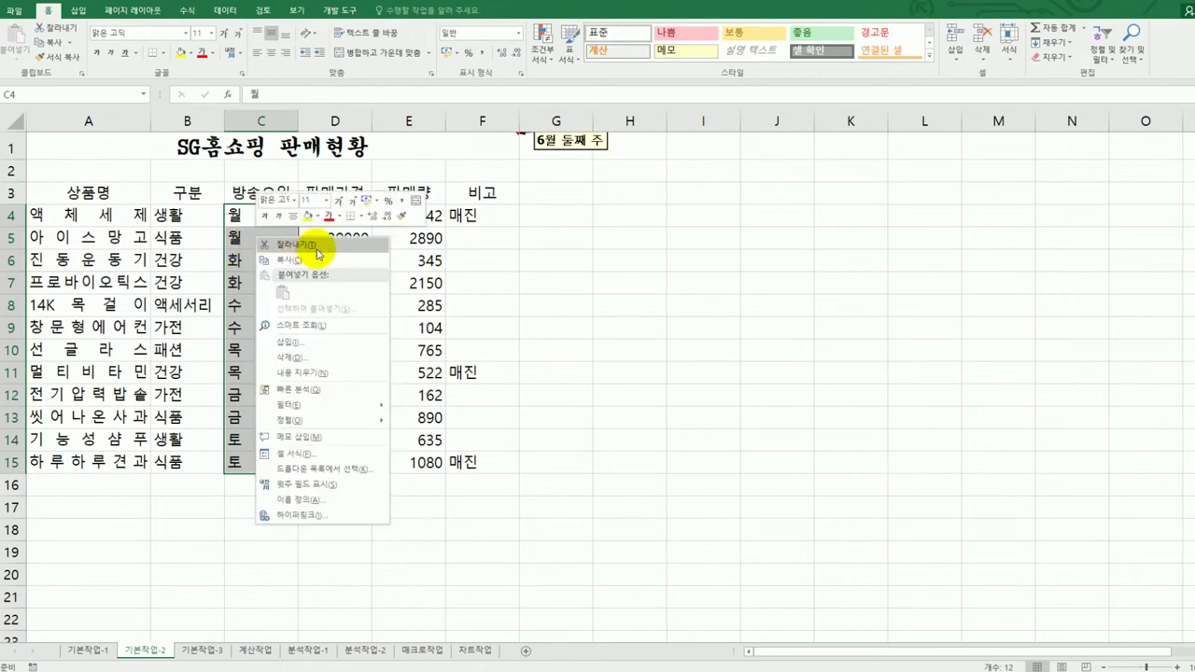
left_click(319, 461)
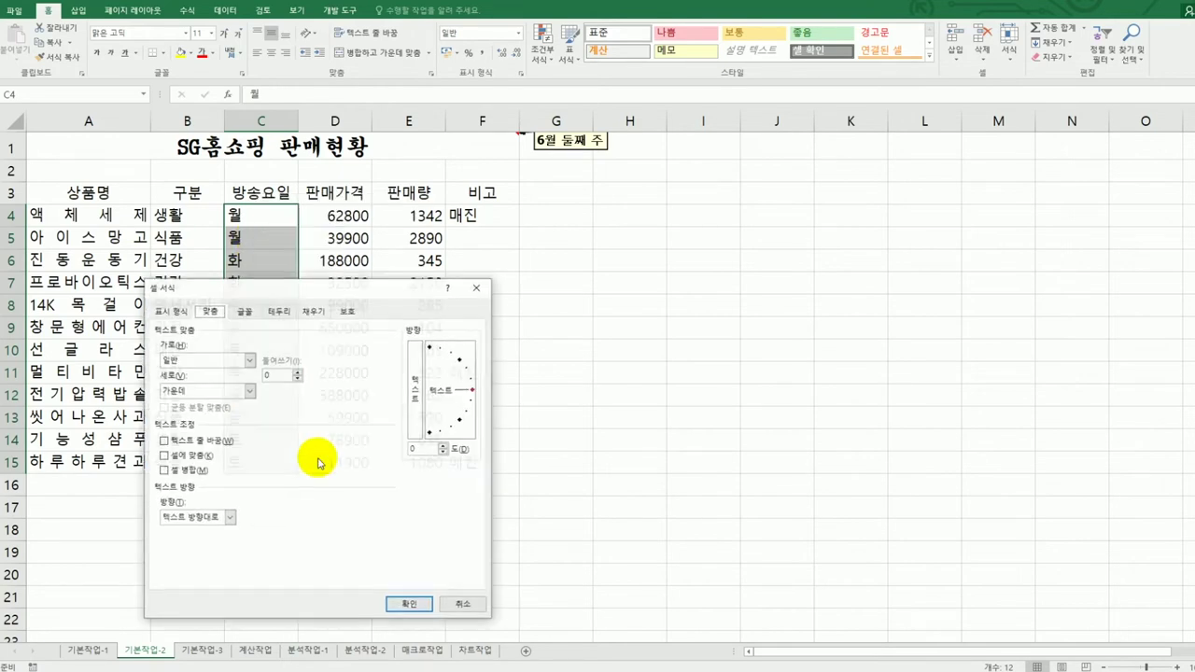
left_click_drag(357, 292, 829, 180)
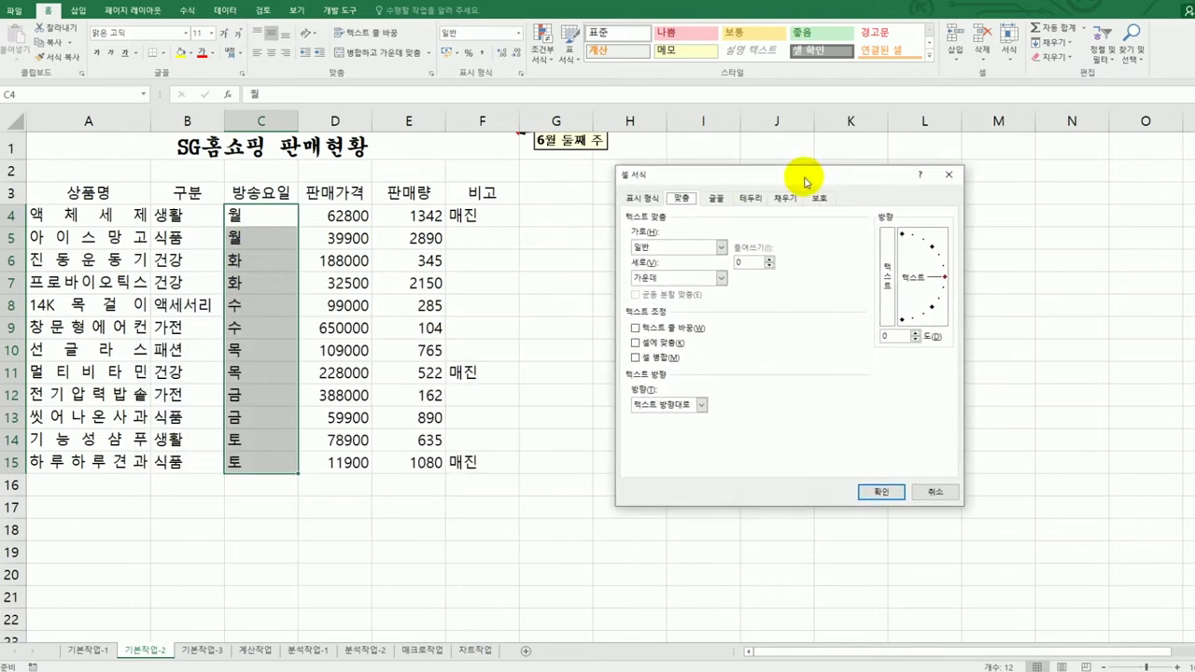
left_click(652, 200)
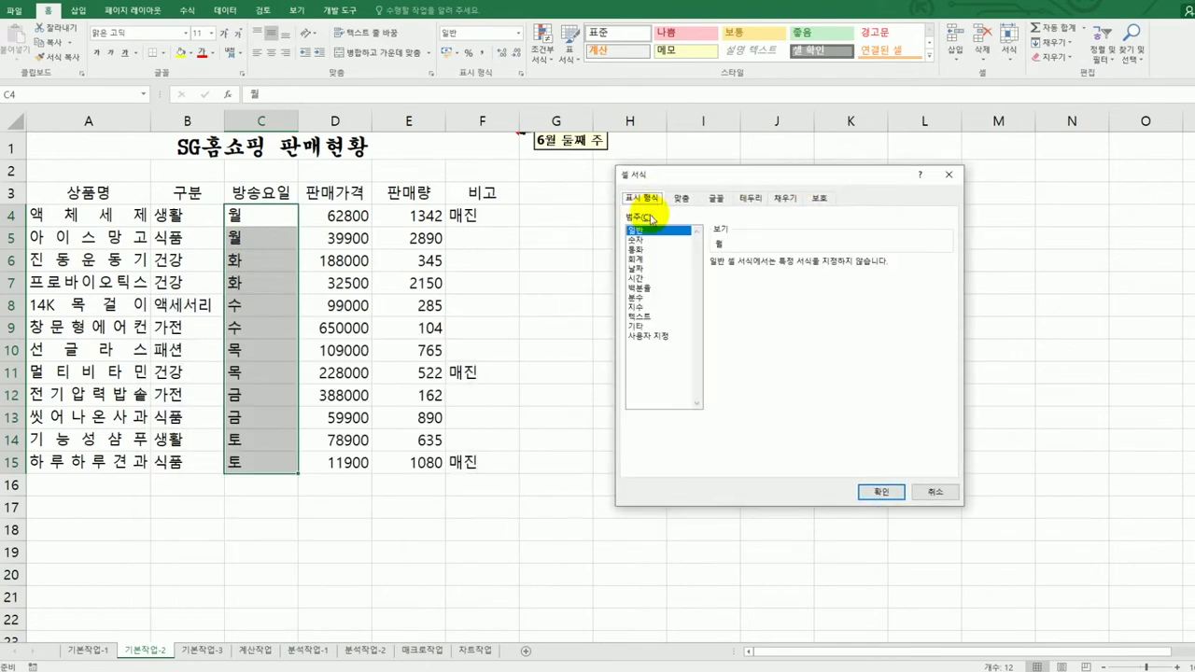
left_click(663, 338)
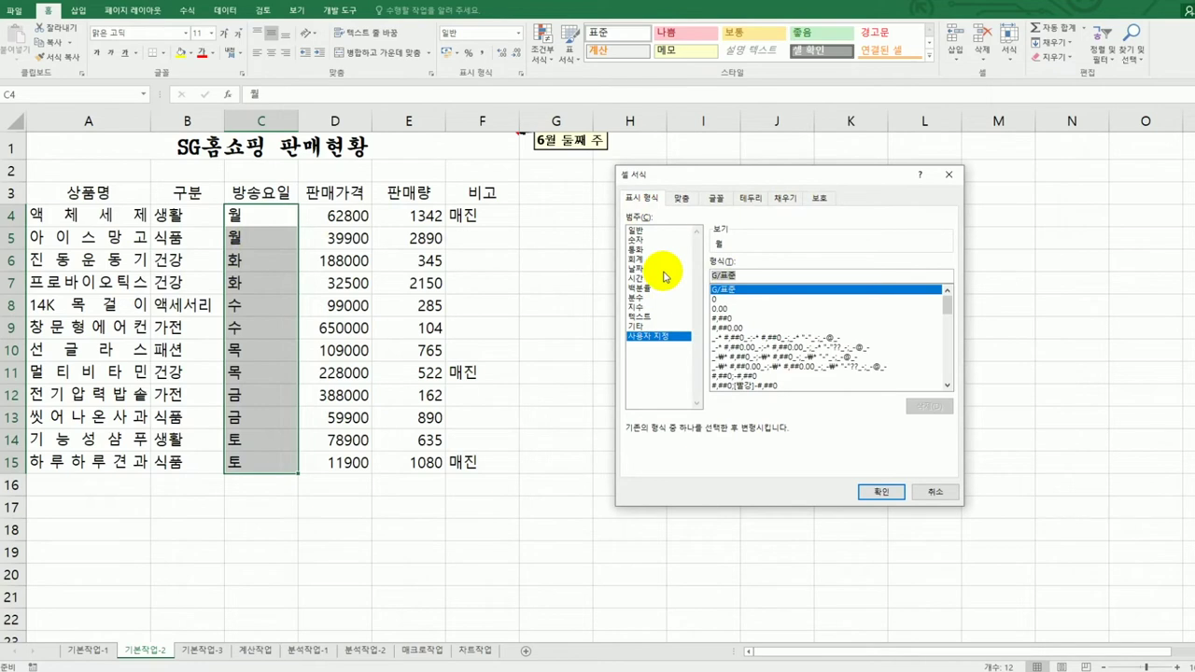
type("@")
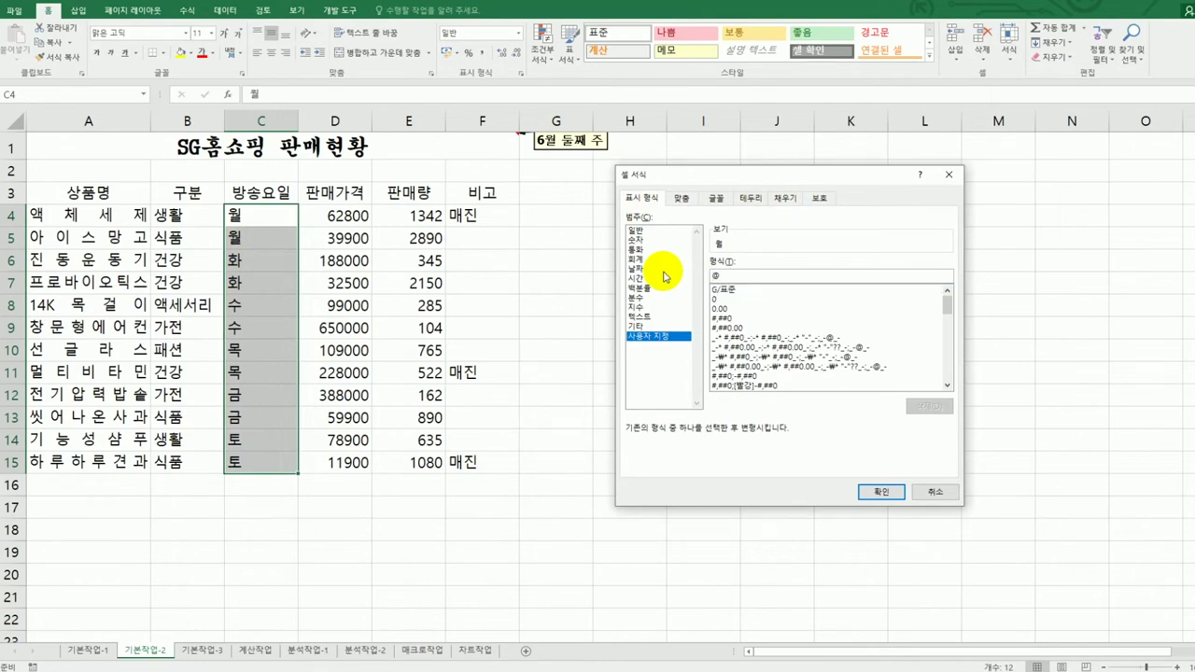
type("\"")
type("ㅇ")
key("BackSpace")
key("BackSpace")
type("요일\"")
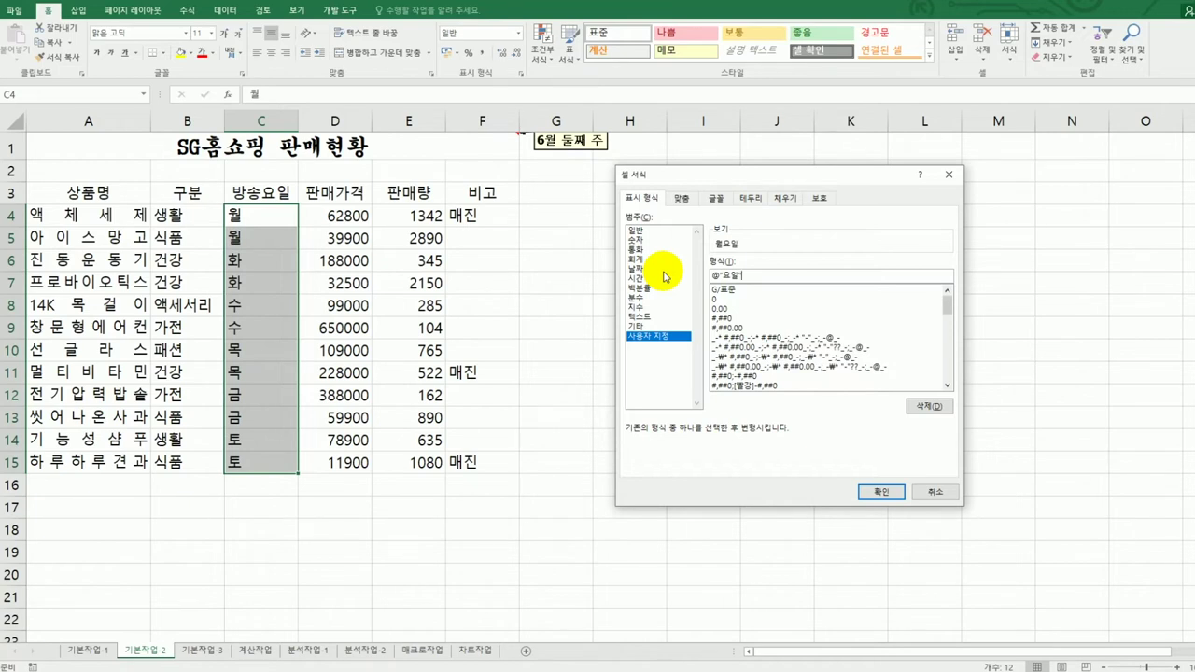
left_click(877, 493)
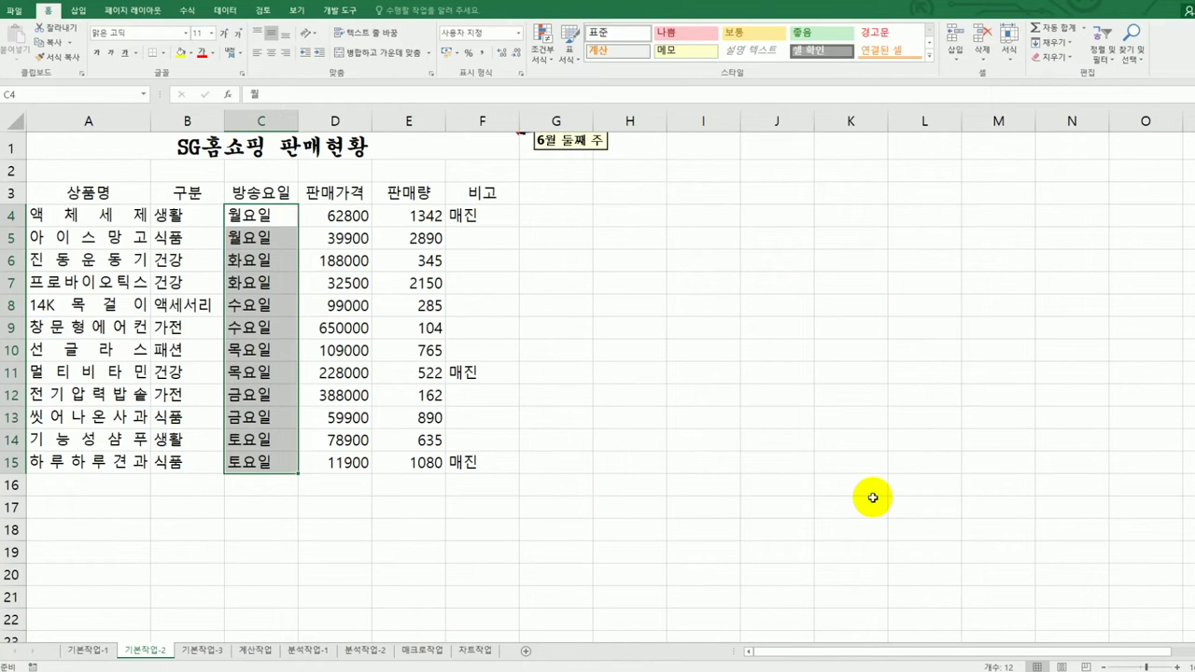
Apply all borders (모든 테두리) and a thick outside border (굵은 바깥쪽 테두리) to the table A3:F15
left_click(128, 203)
mouse_move(129, 207)
left_mouse_down()
mouse_move(458, 439)
mouse_move(462, 460)
left_mouse_up()
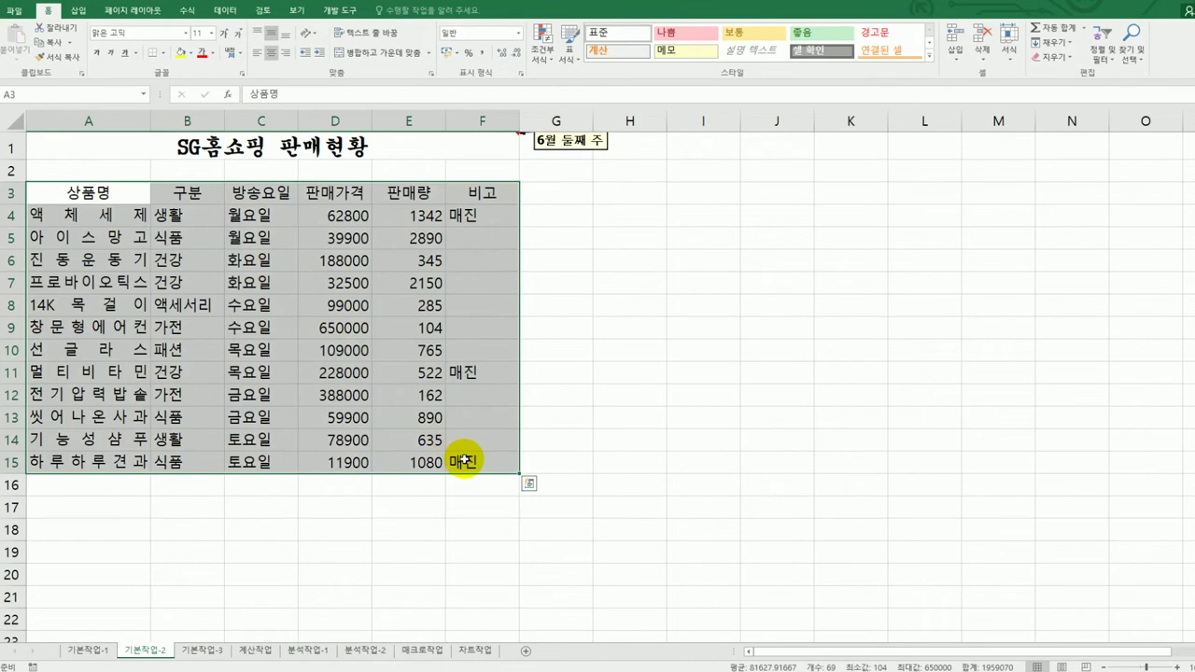
left_click(166, 56)
left_click(186, 155)
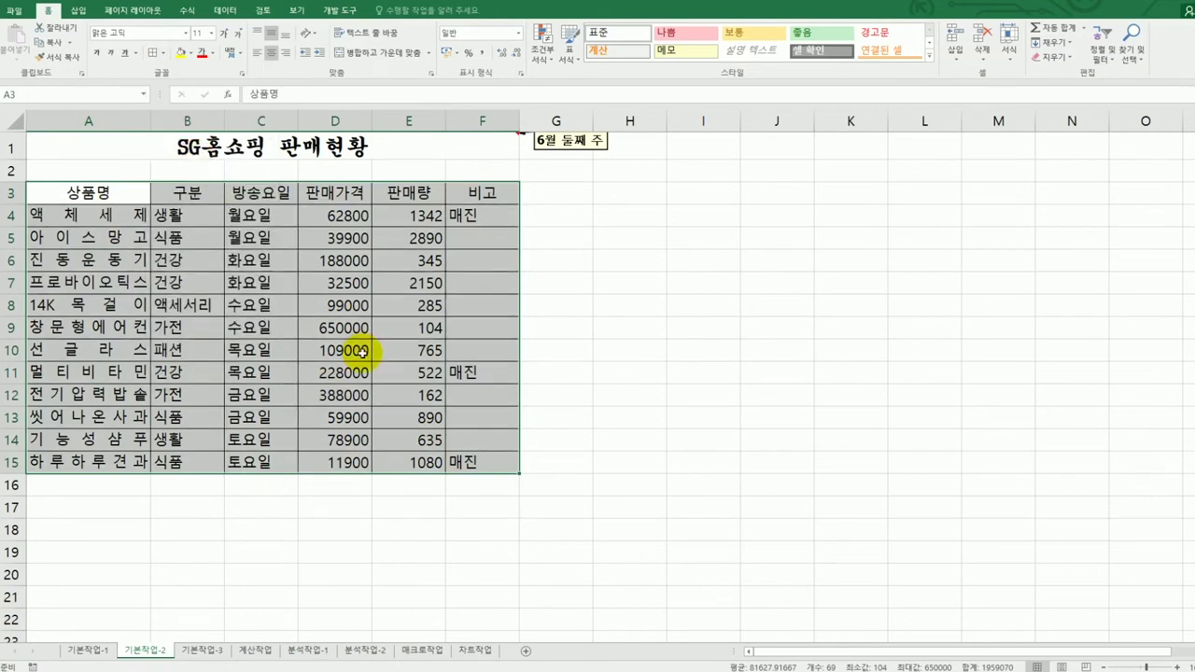
left_click(165, 56)
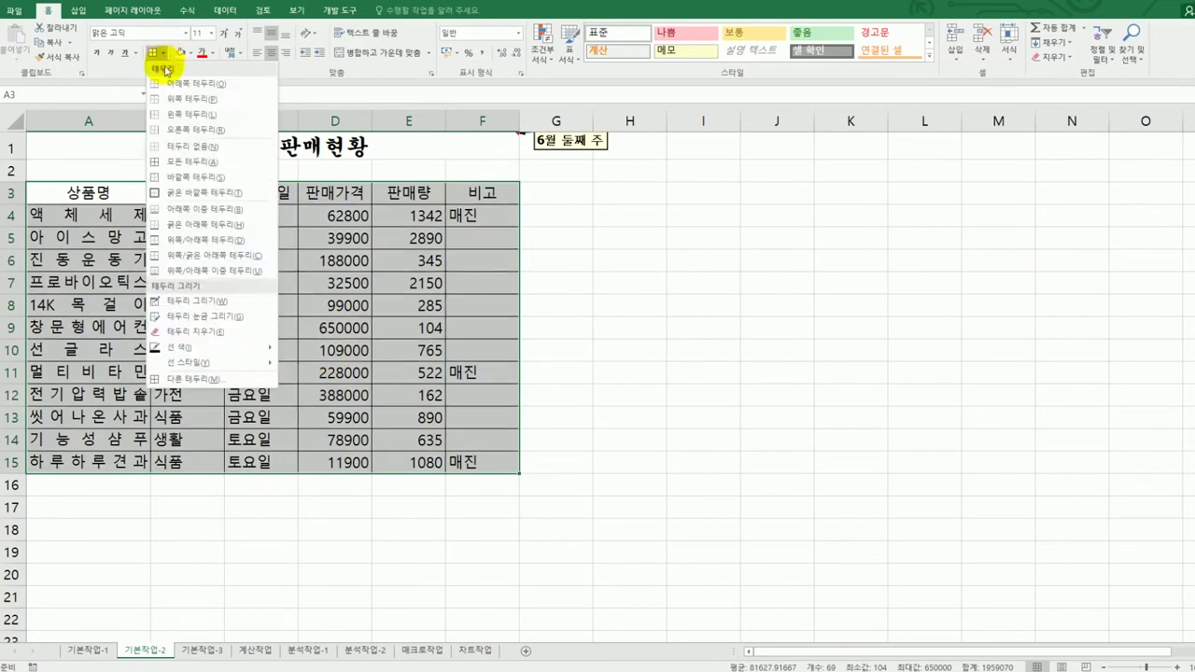
left_click(191, 192)
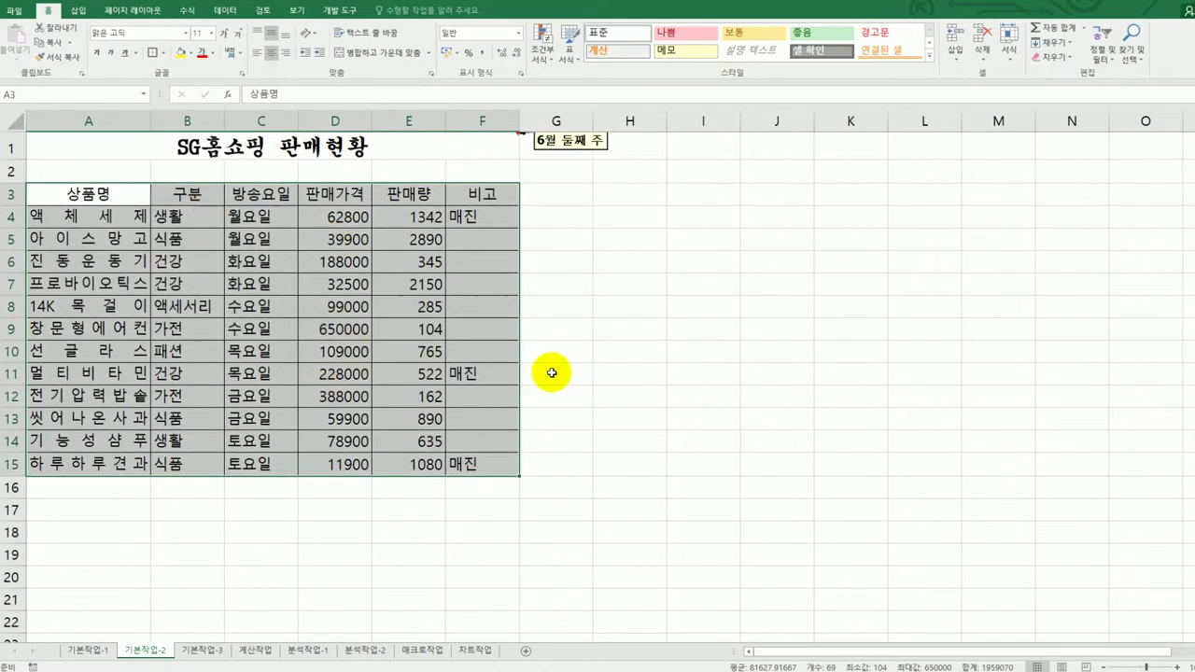
left_click(653, 481)
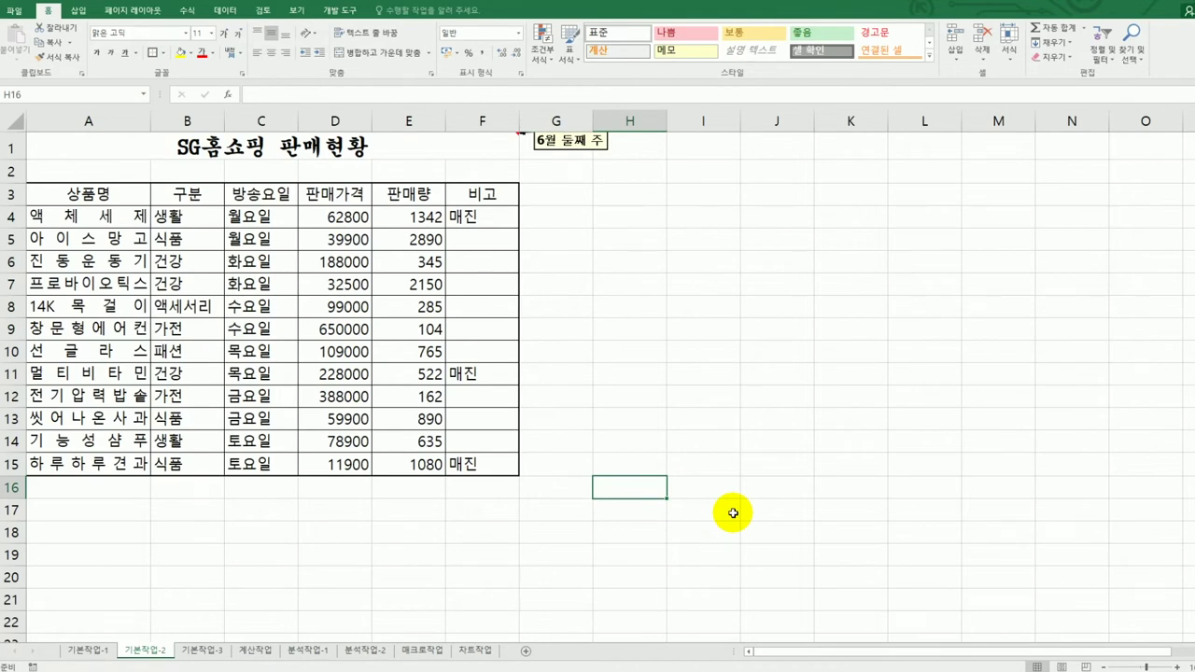
Go to the 기본작업-3 sheet and turn on AutoFilter for the reservation table headers in row 3
left_click(203, 650)
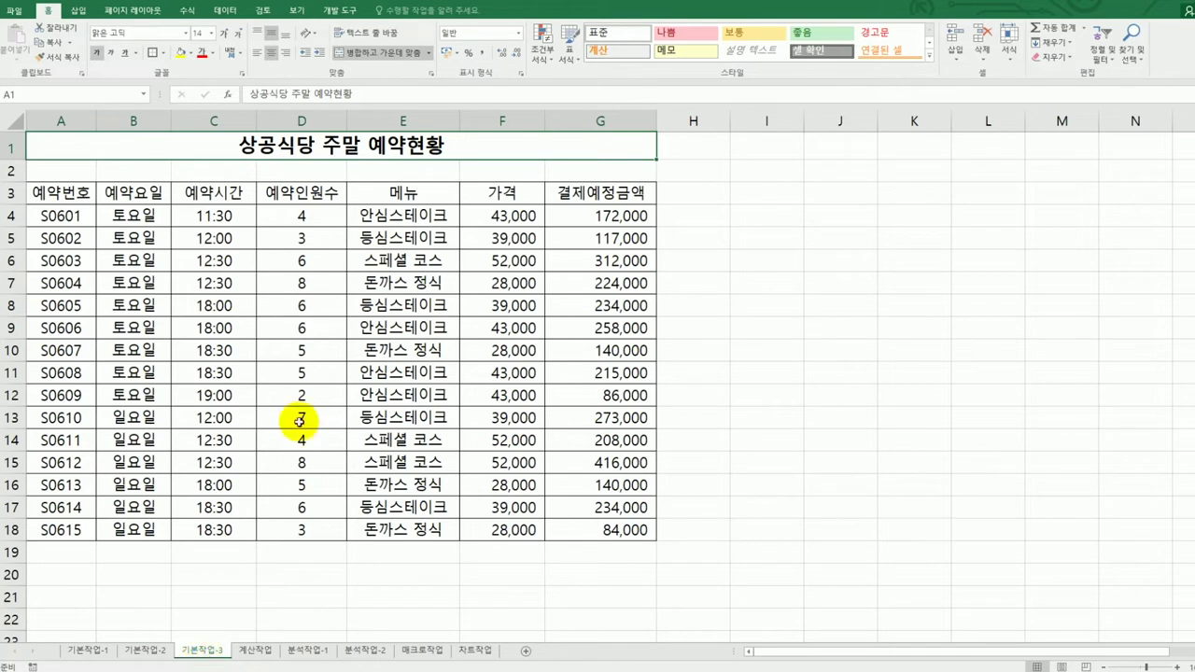
left_click(308, 199)
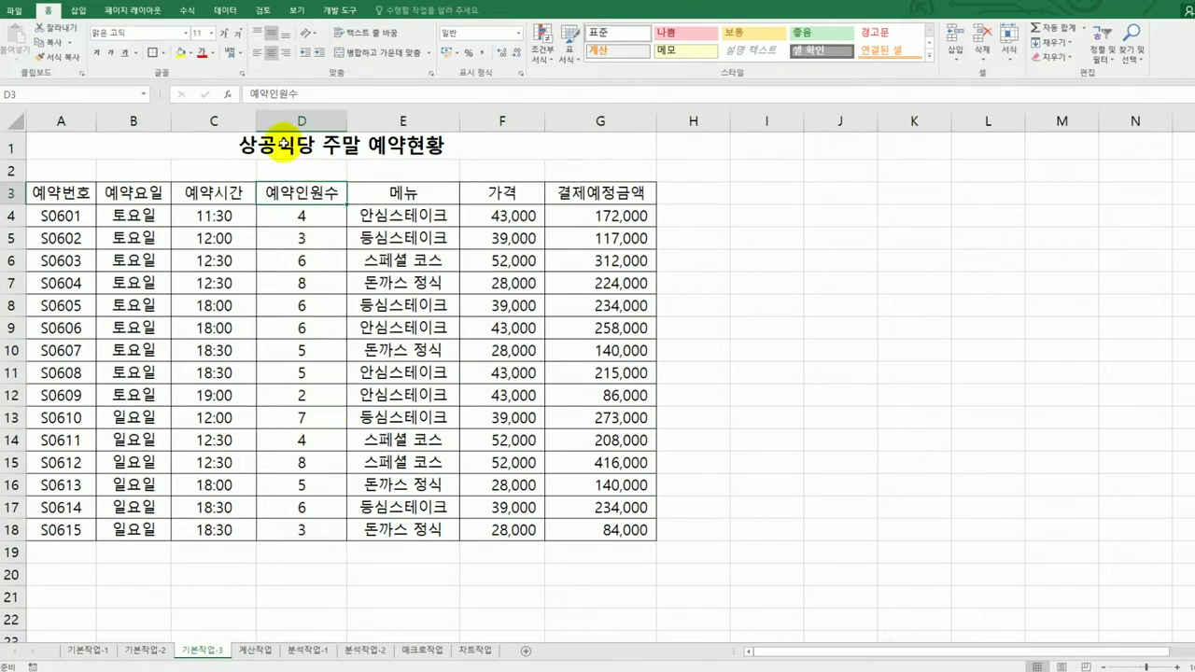
left_click(226, 10)
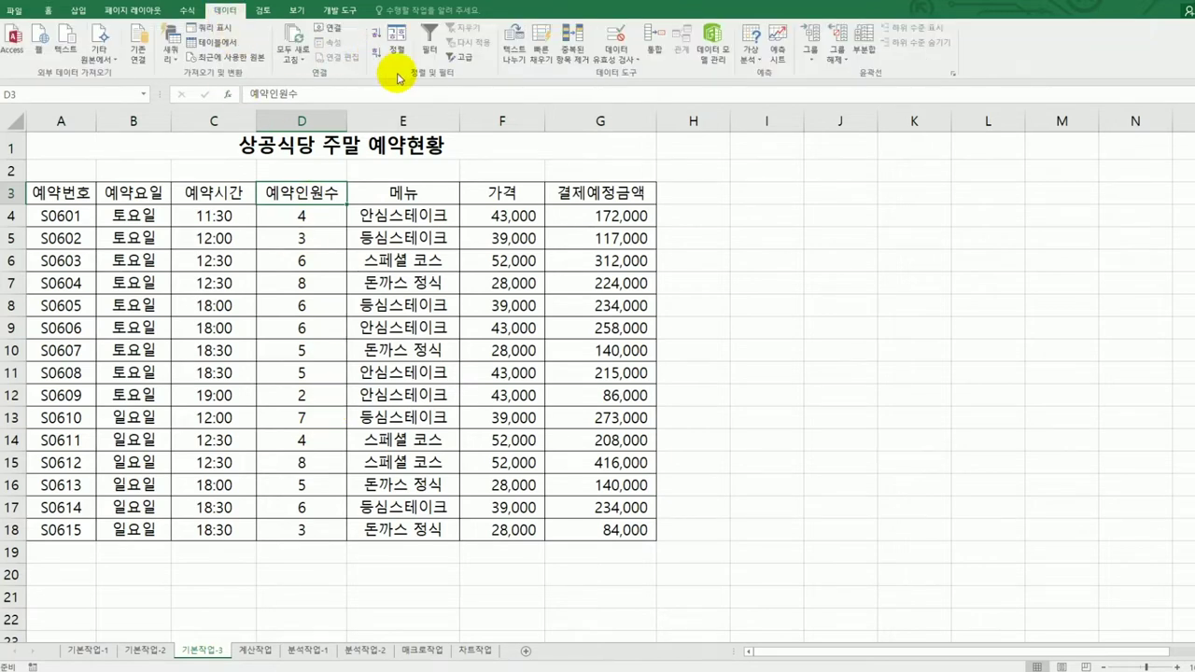
left_click(425, 47)
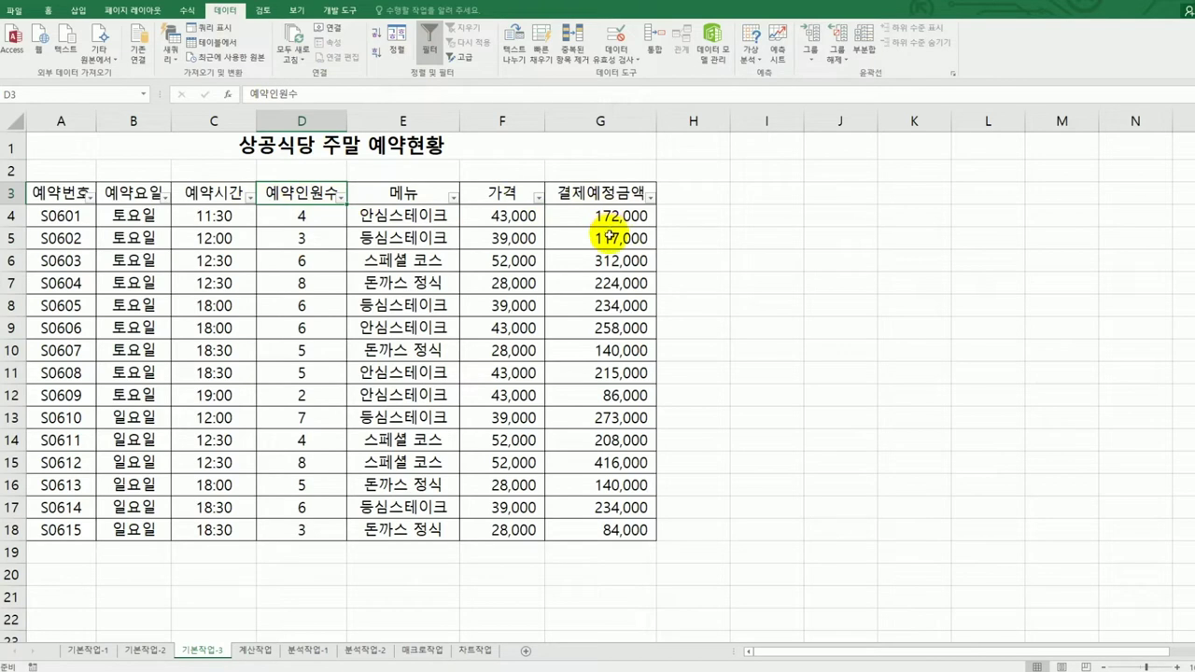
Start a custom number filter on the 결제예정금액 column with the first condition >= 200000
left_click(651, 198)
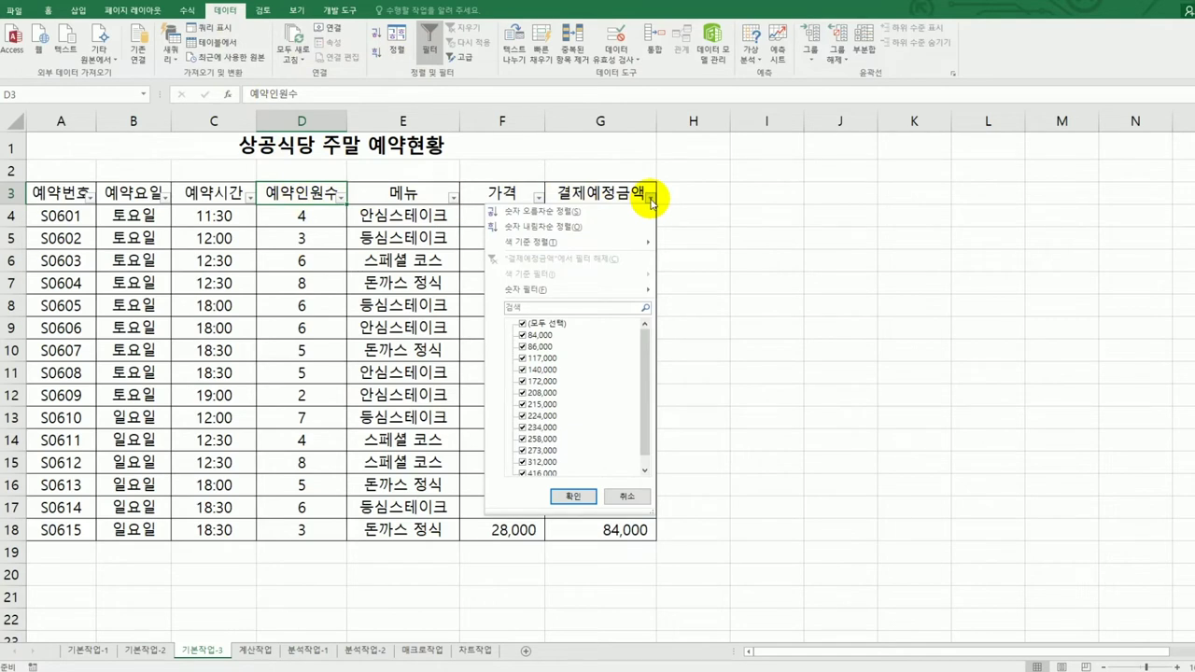
mouse_move(616, 289)
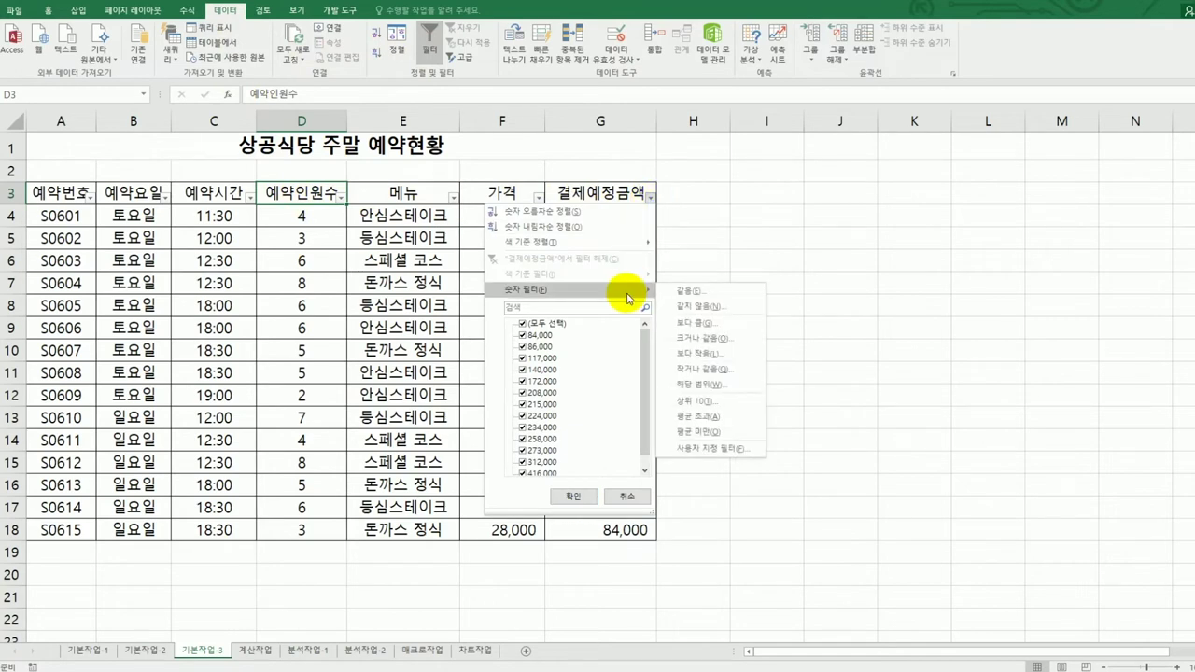
left_click(711, 449)
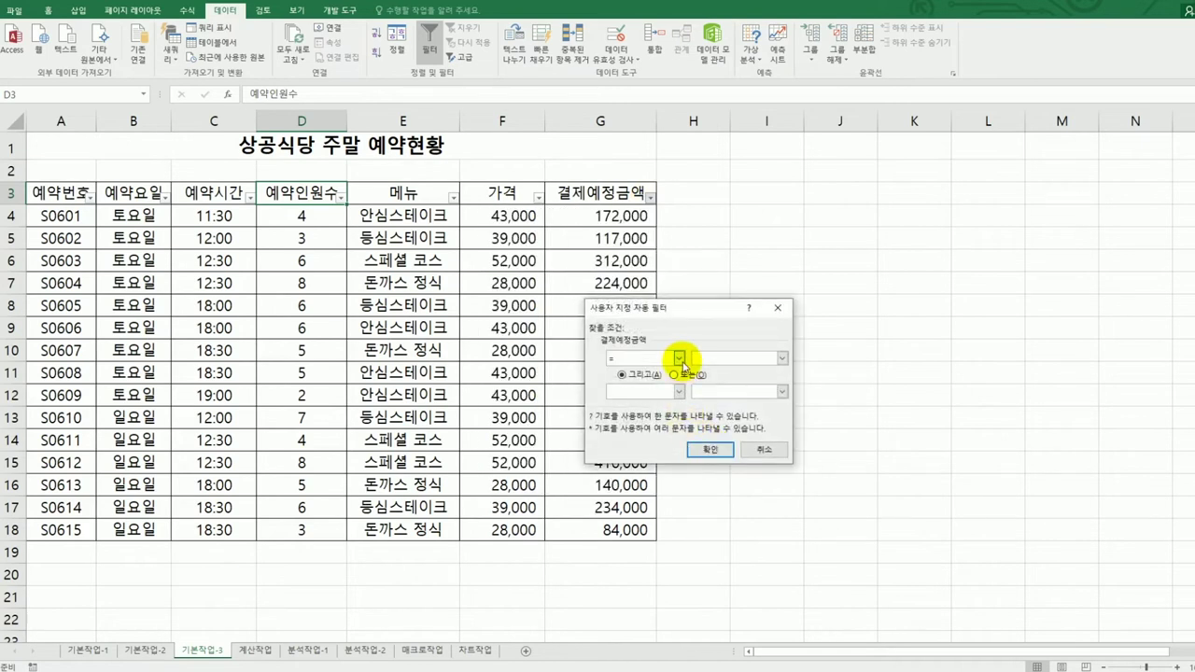
left_click(679, 359)
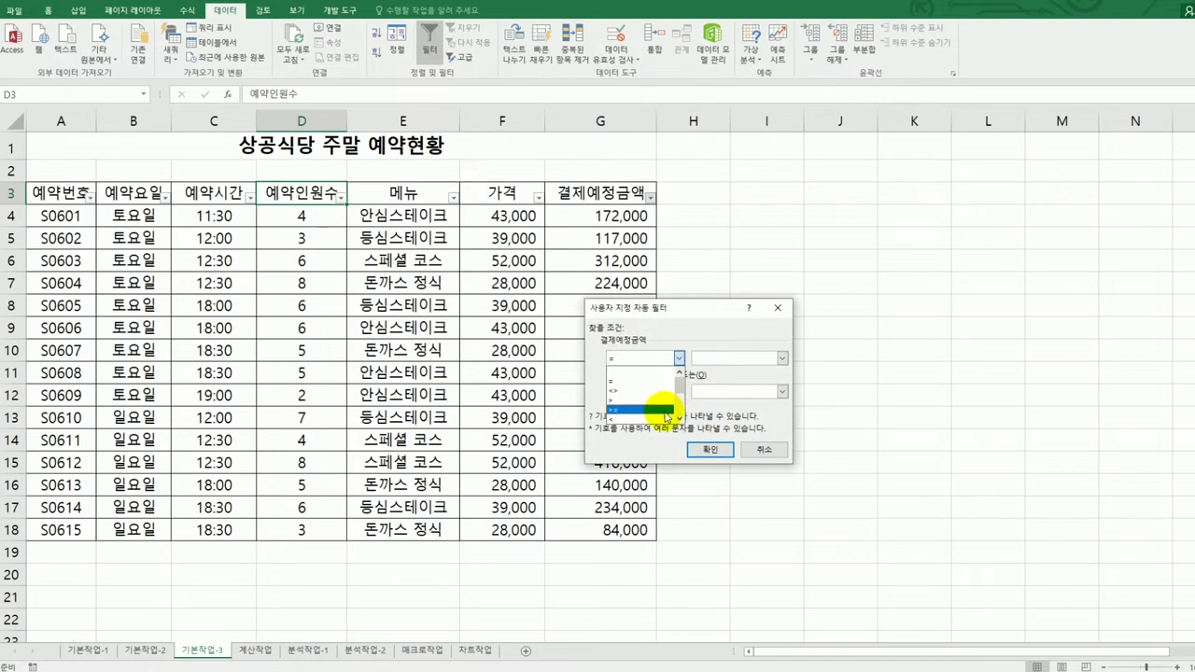
left_click(665, 411)
left_click(716, 363)
type("200000")
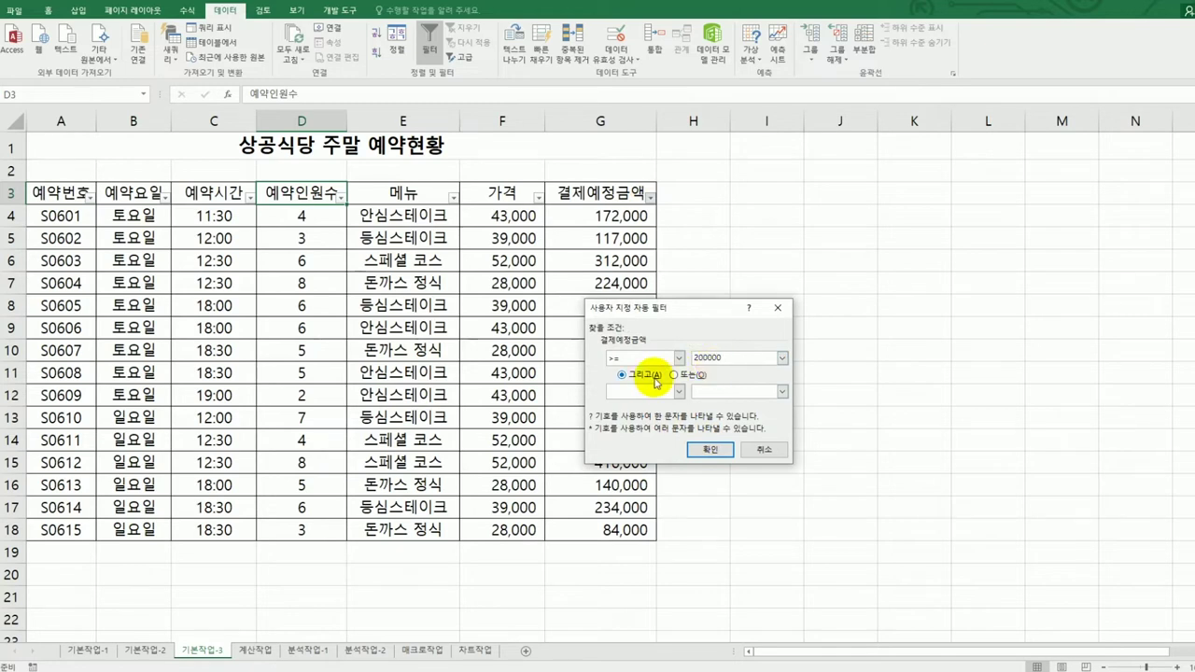
Add the second condition < 300000 joined with 그리고 (AND) to the 결제예정금액 filter and apply it
left_click(678, 392)
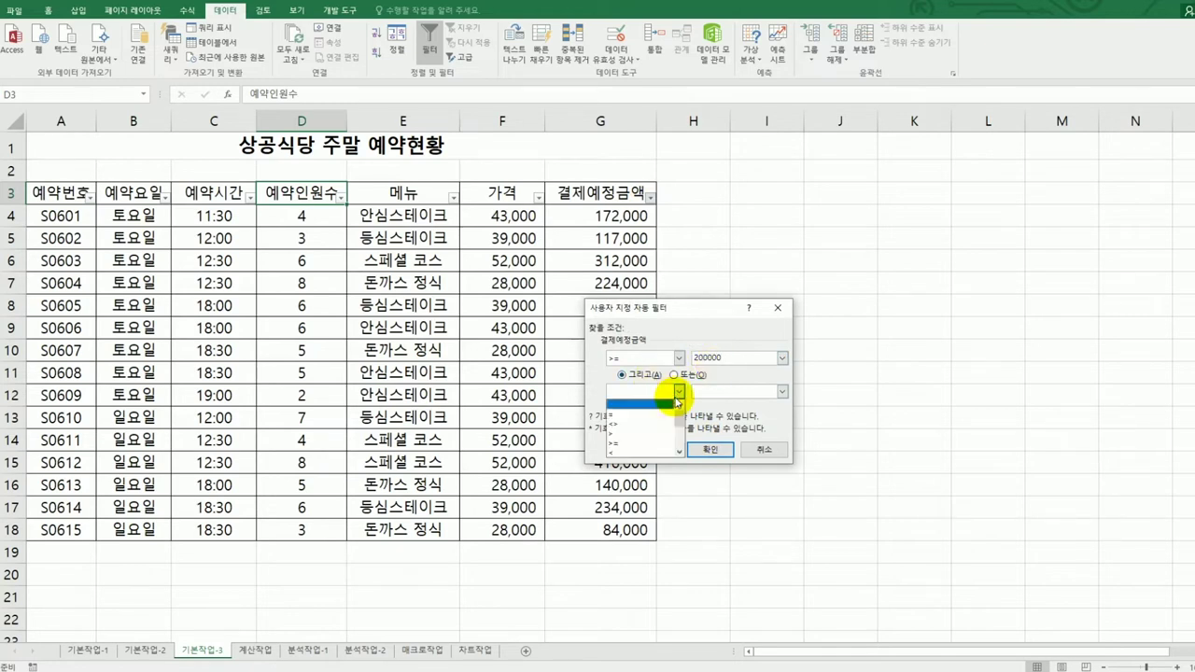
left_click(651, 448)
left_click(724, 390)
type("300")
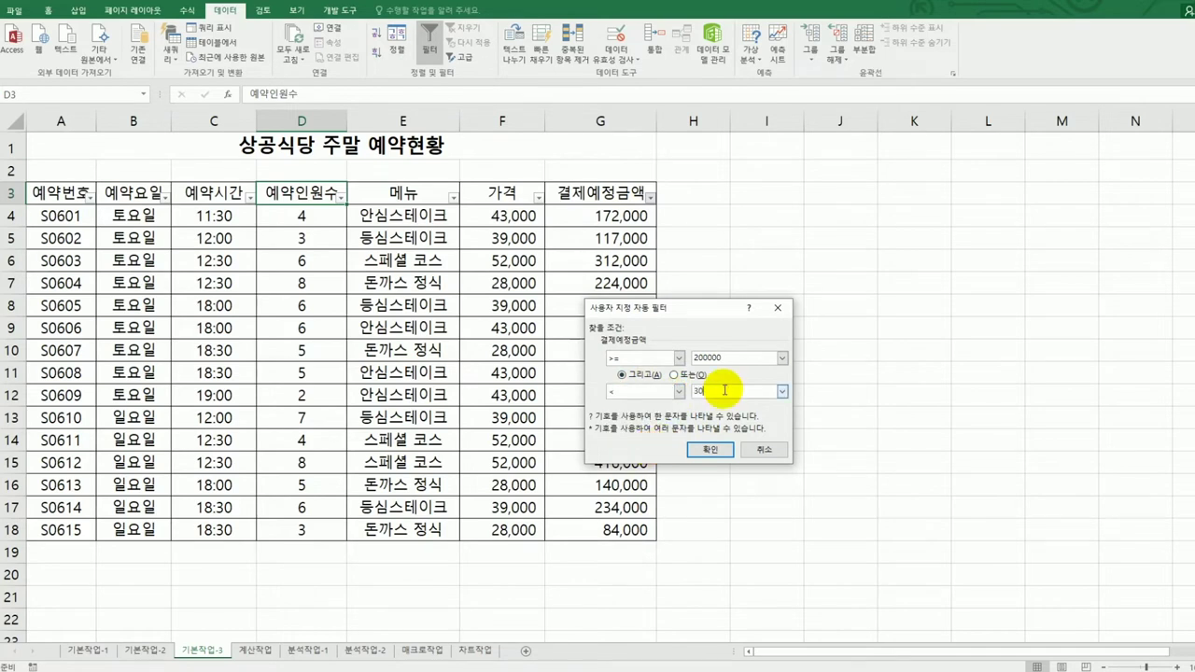
type("000")
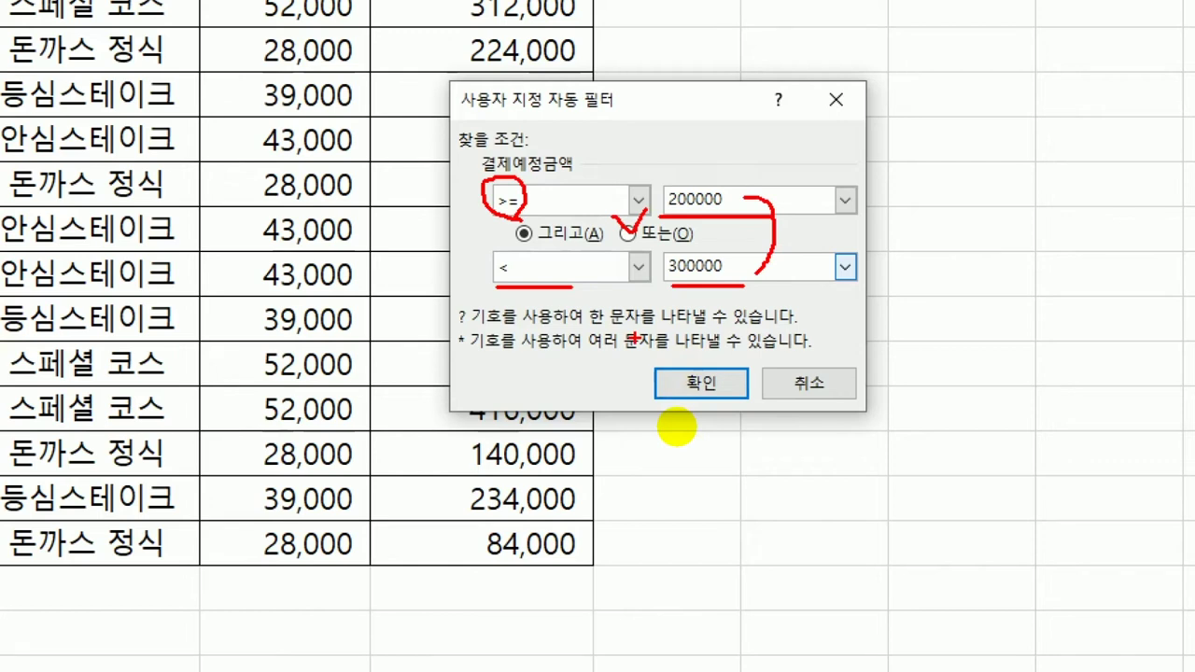
mouse_move(515, 225)
left_mouse_down()
mouse_move(525, 239)
mouse_move(538, 222)
left_mouse_up()
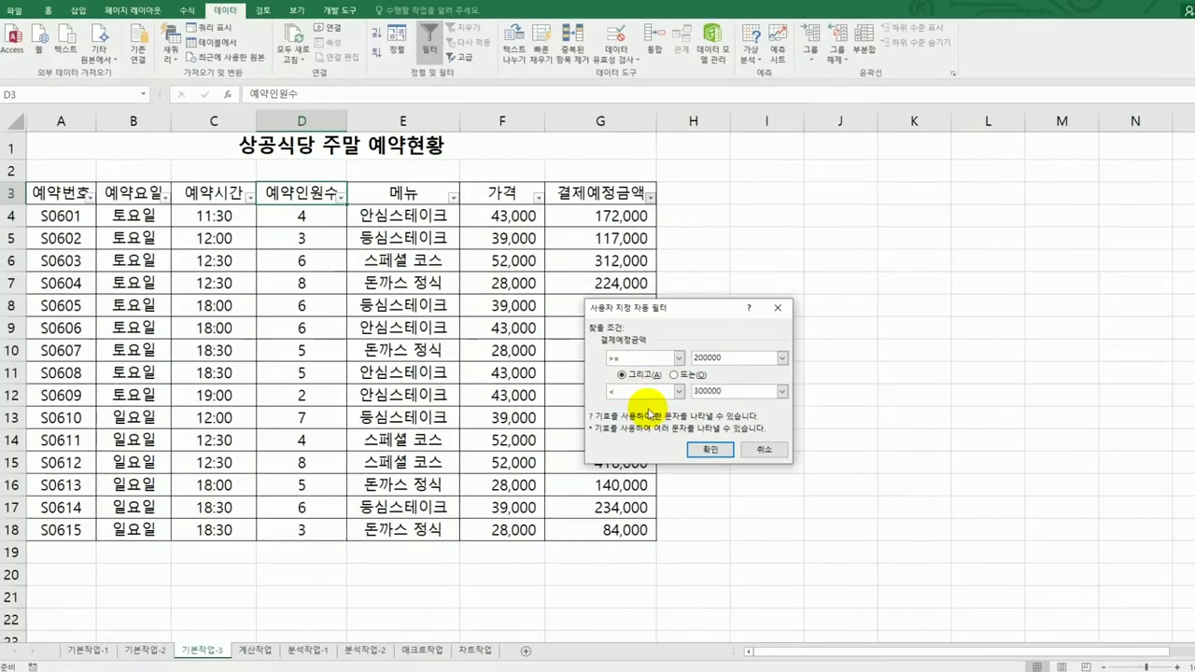
left_click_drag(670, 306, 759, 247)
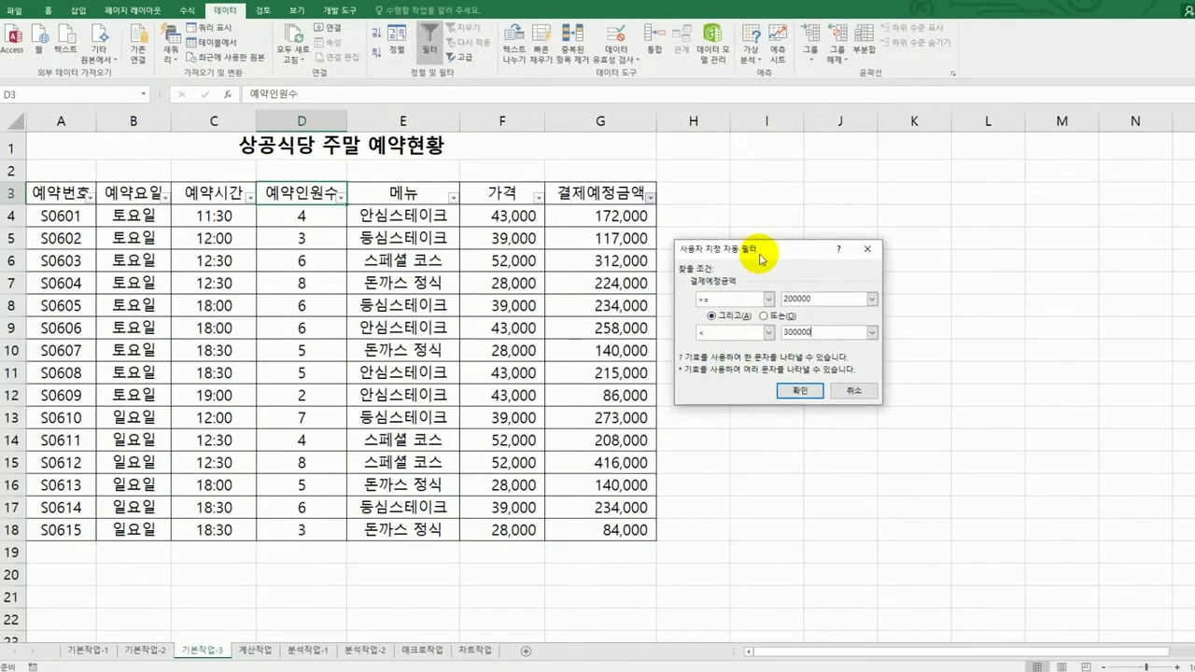
left_click(799, 392)
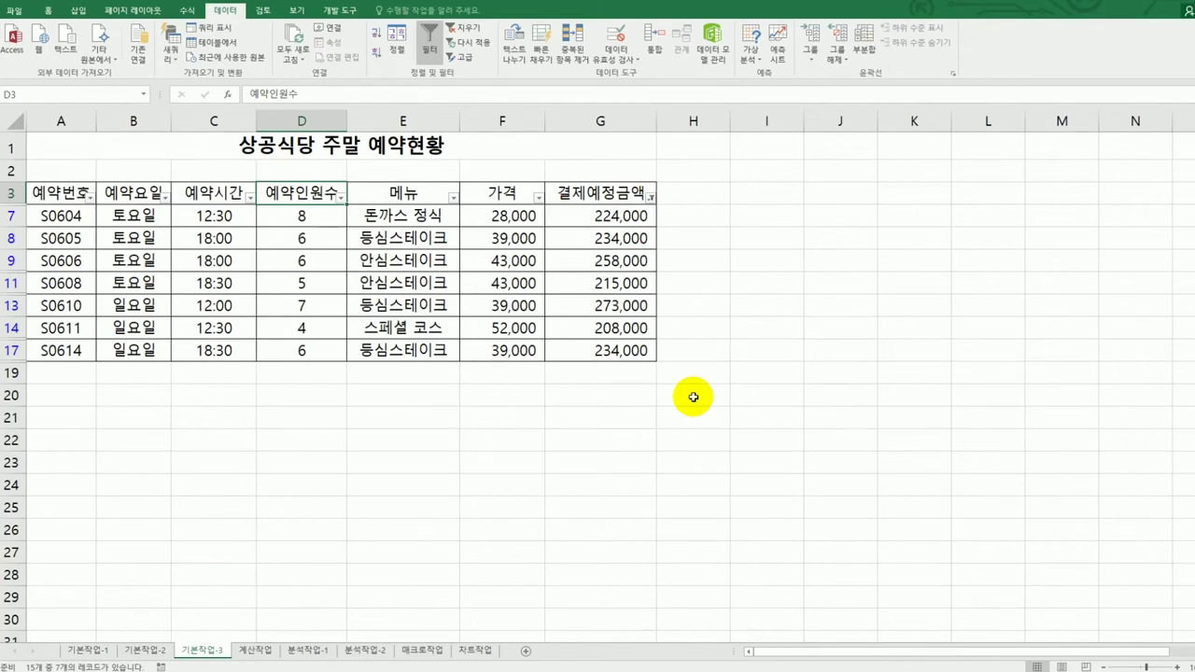
Filter the 메뉴 column to show only 등심스테이크
left_click(453, 196)
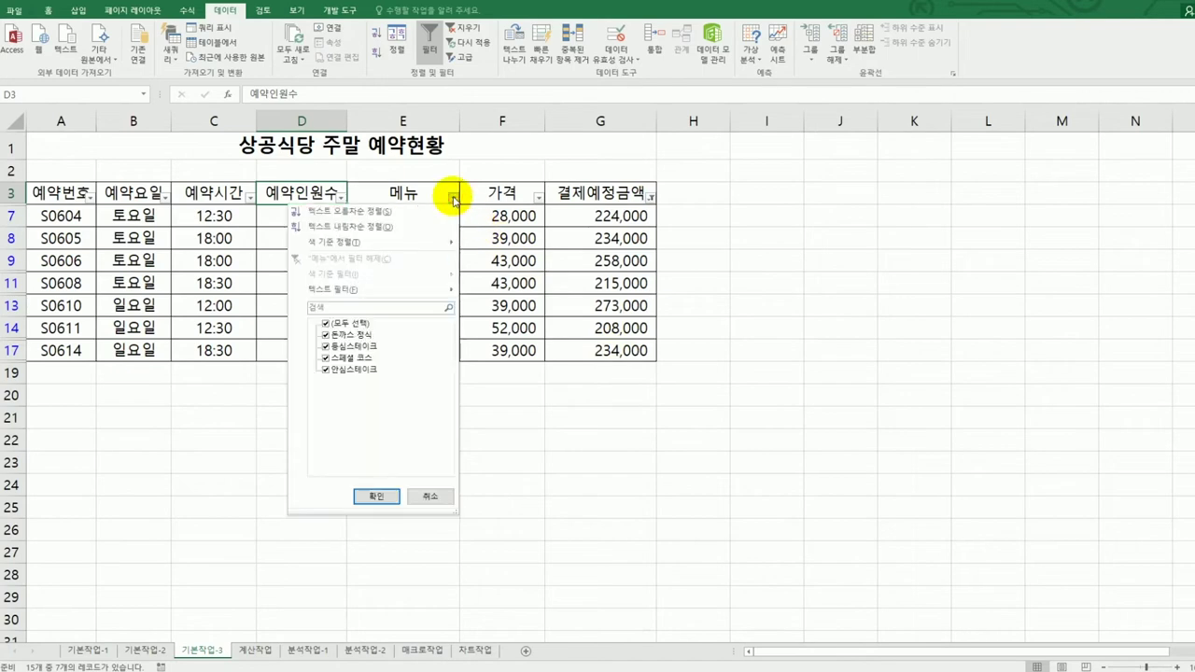
left_click(344, 323)
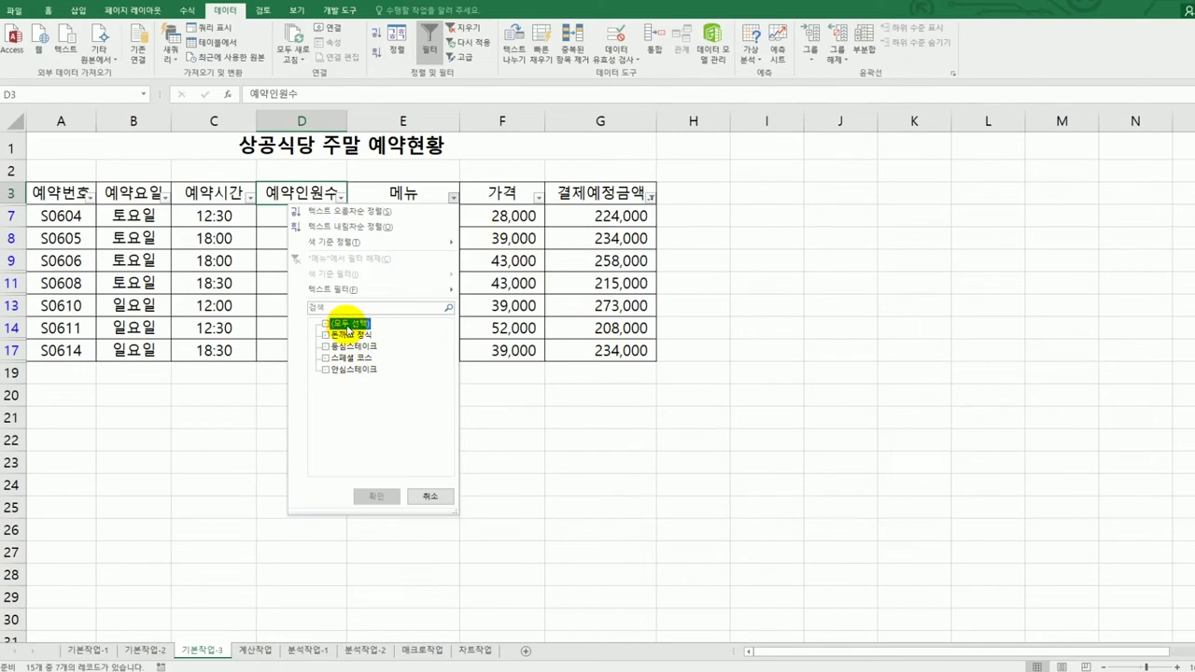
left_click(347, 346)
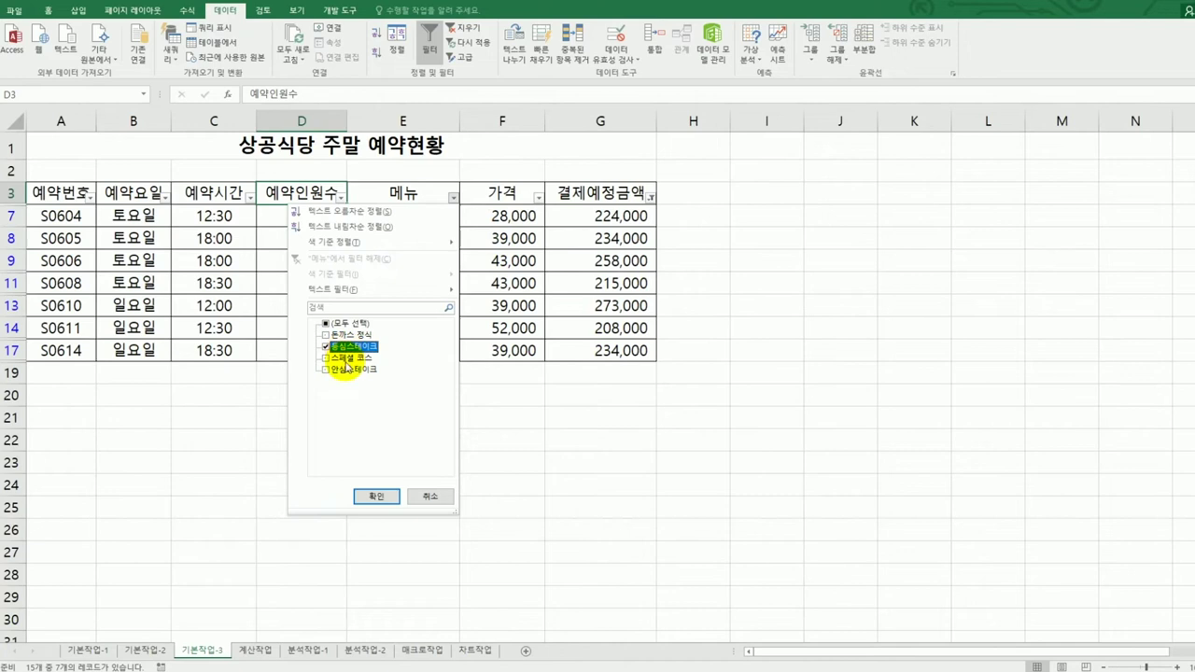
left_click(375, 496)
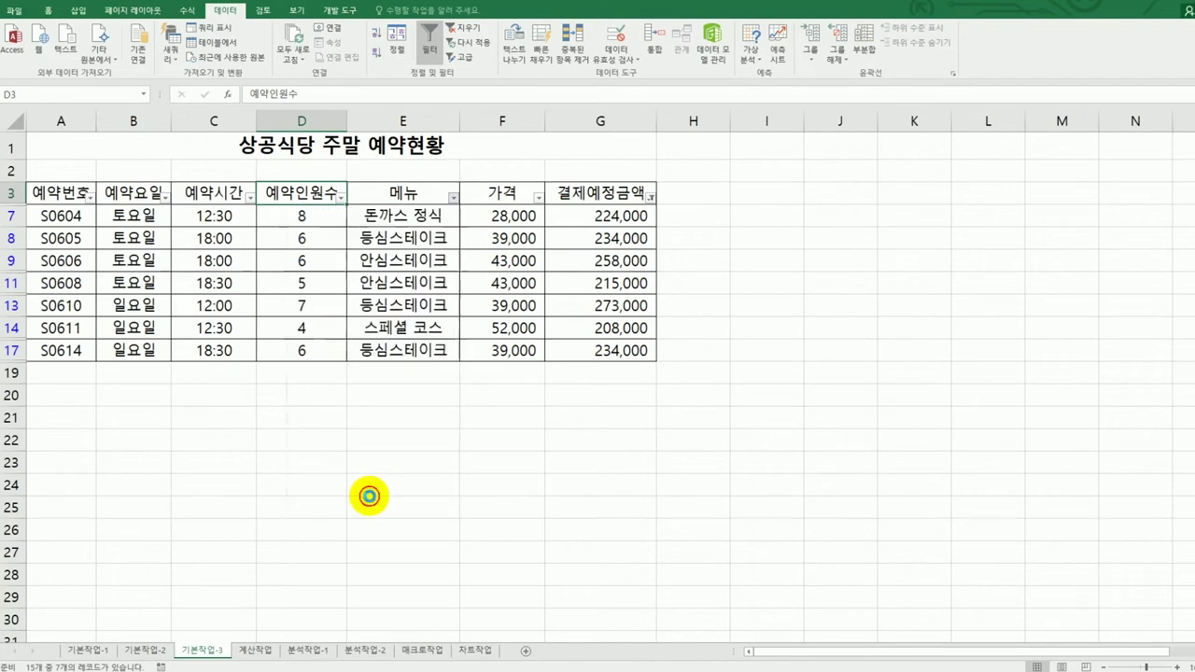
left_click(732, 486)
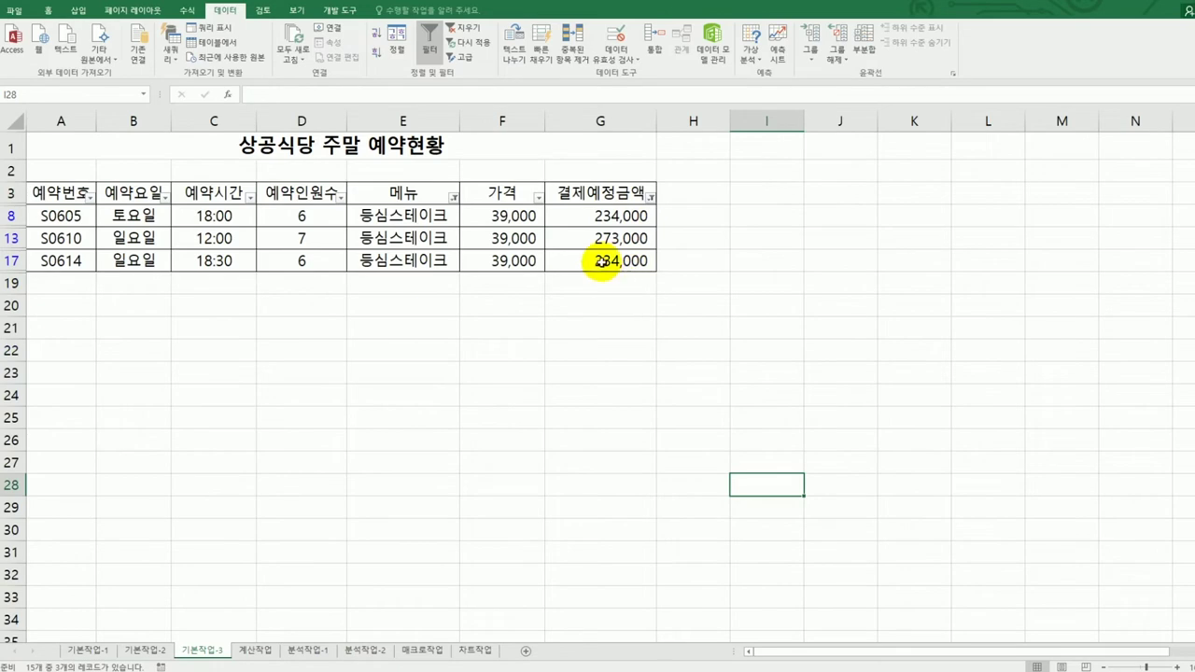
Go to the 계산작업 sheet and examine the 평가점수 scores in B3:B11 and the 순위결과표 in E4:F7
left_click(254, 650)
scroll(504, 597, "up", 3)
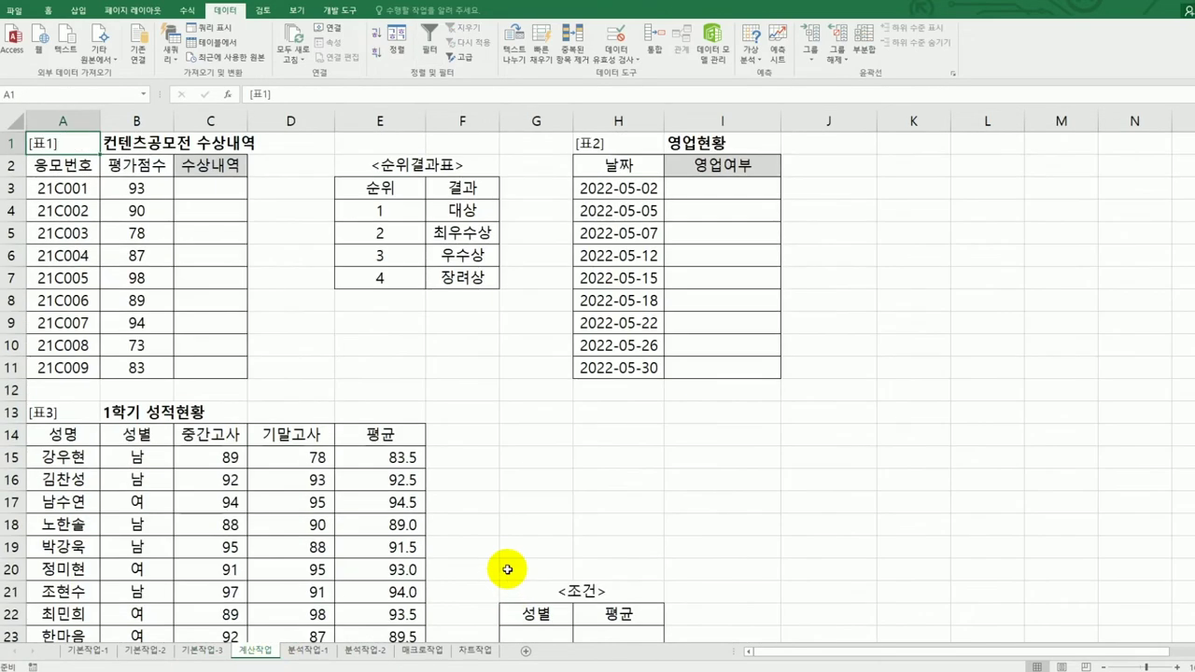
left_click(229, 191)
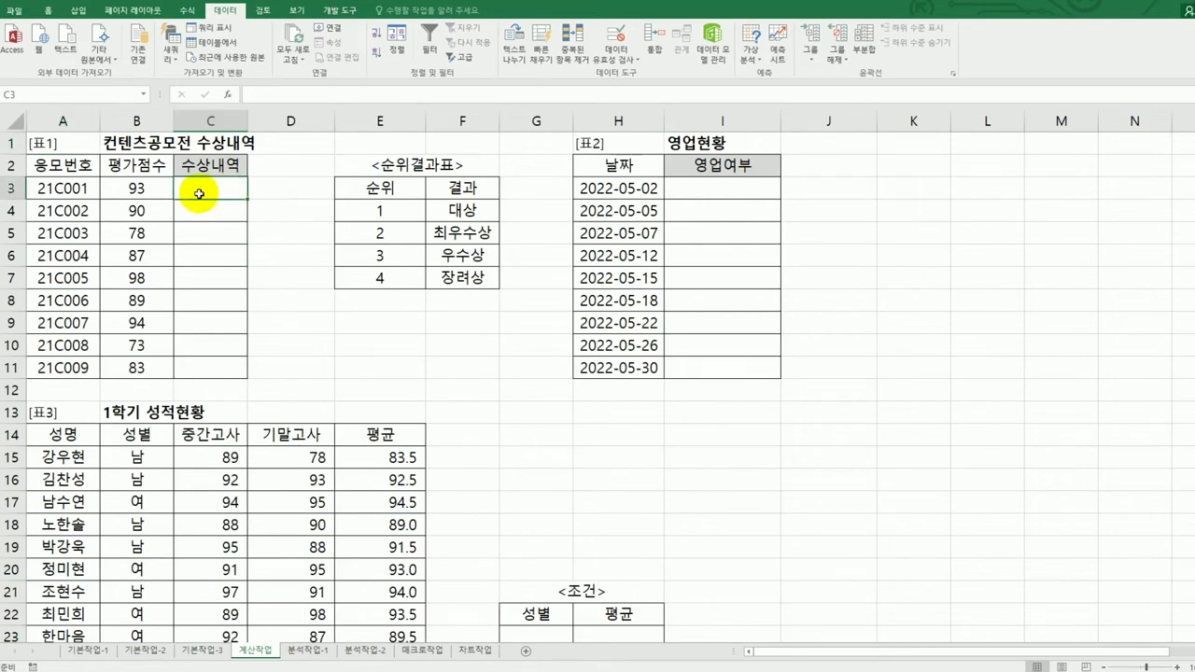
left_click_drag(160, 189, 159, 366)
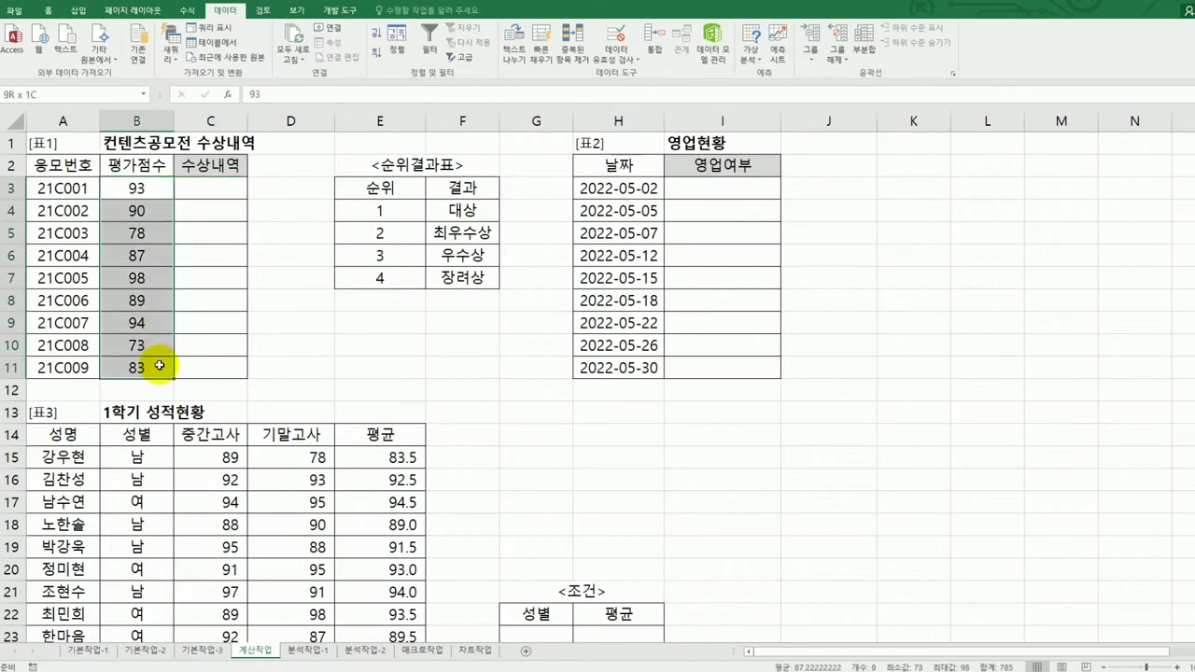
left_click_drag(390, 211, 441, 274)
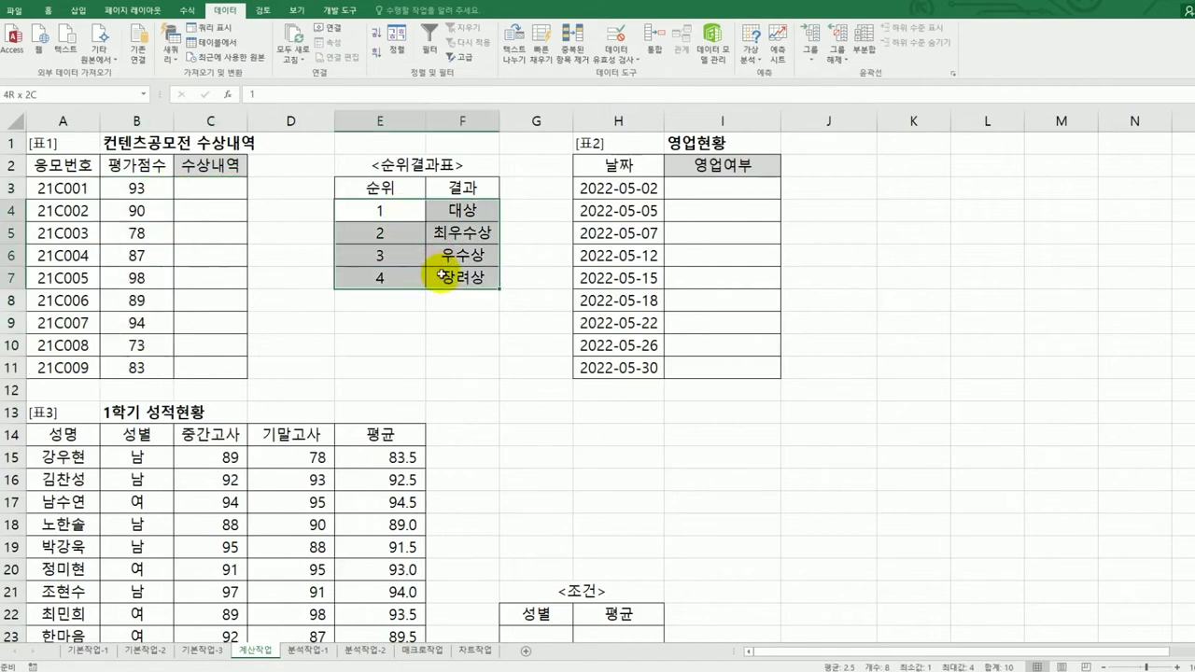
left_click(225, 195)
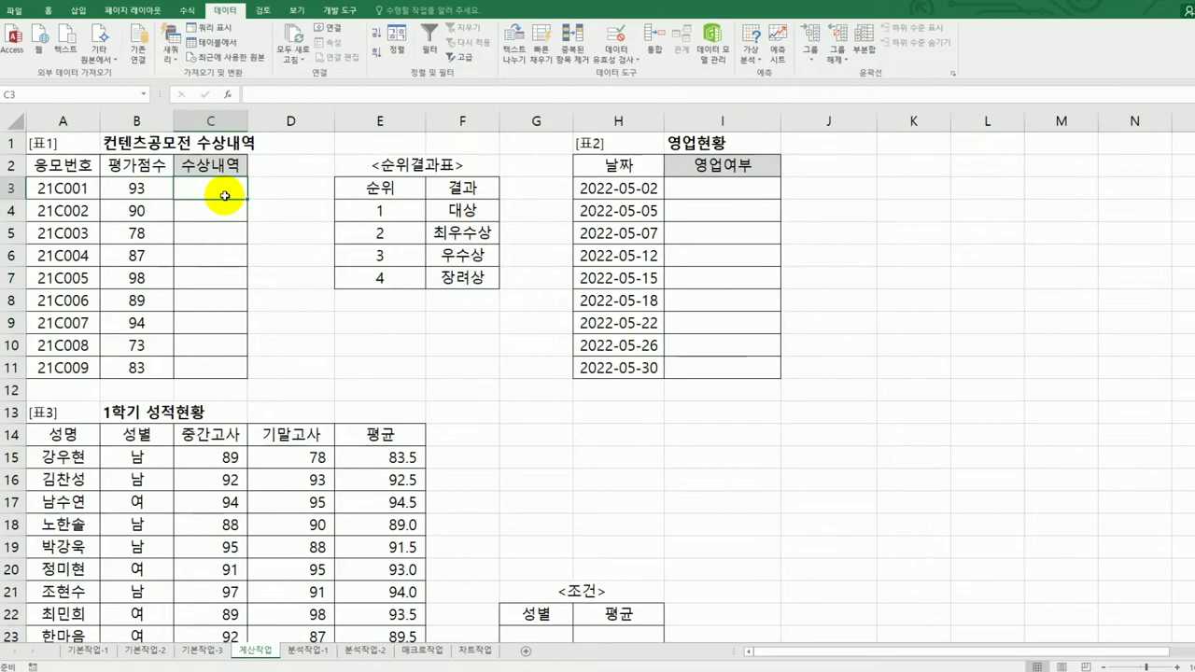
left_click_drag(153, 192, 157, 357)
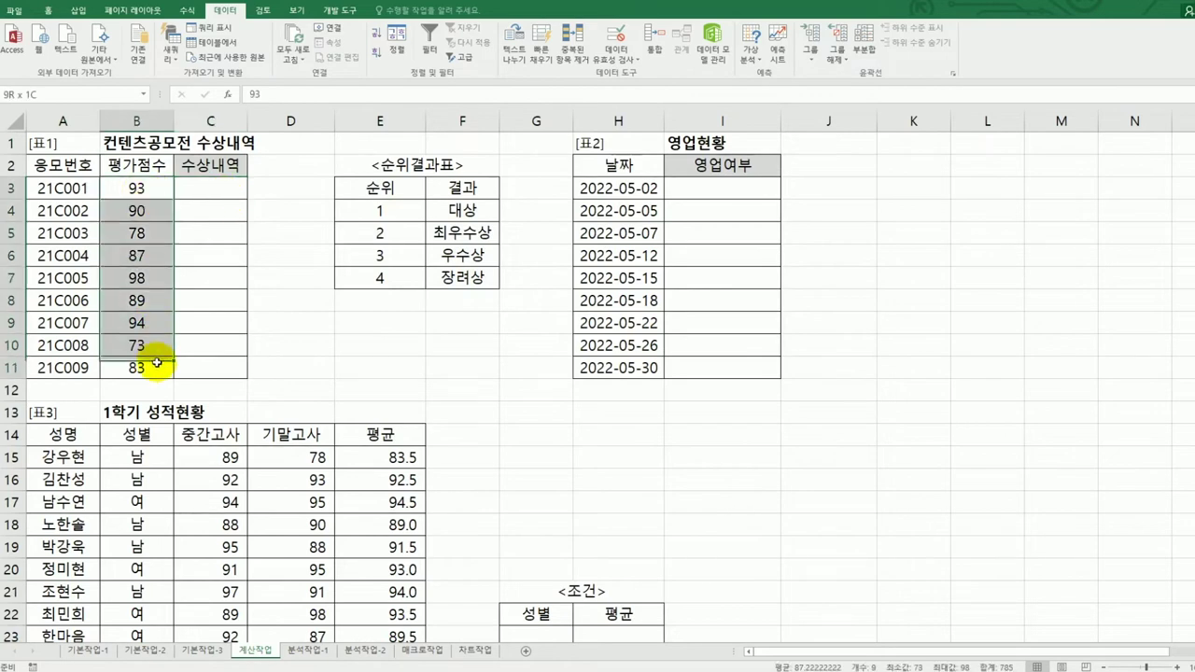
Start a RANK.EQ formula in C3 of the 수상내역 column and open its function arguments dialog
left_click(201, 194)
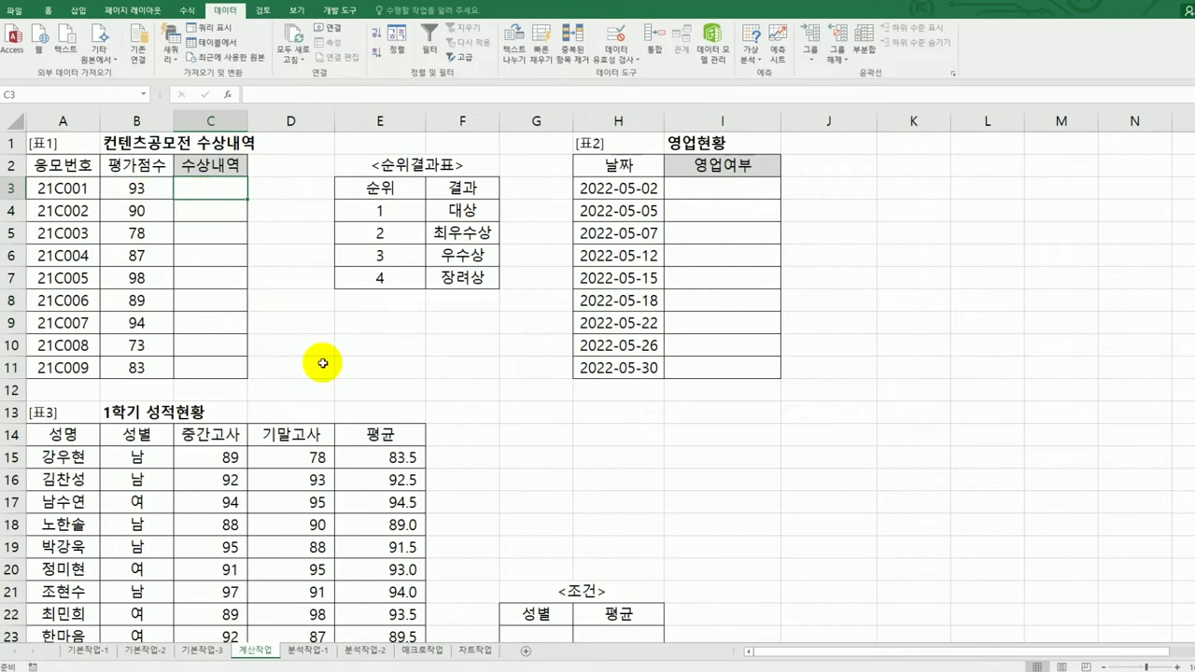
type("=ㄱ")
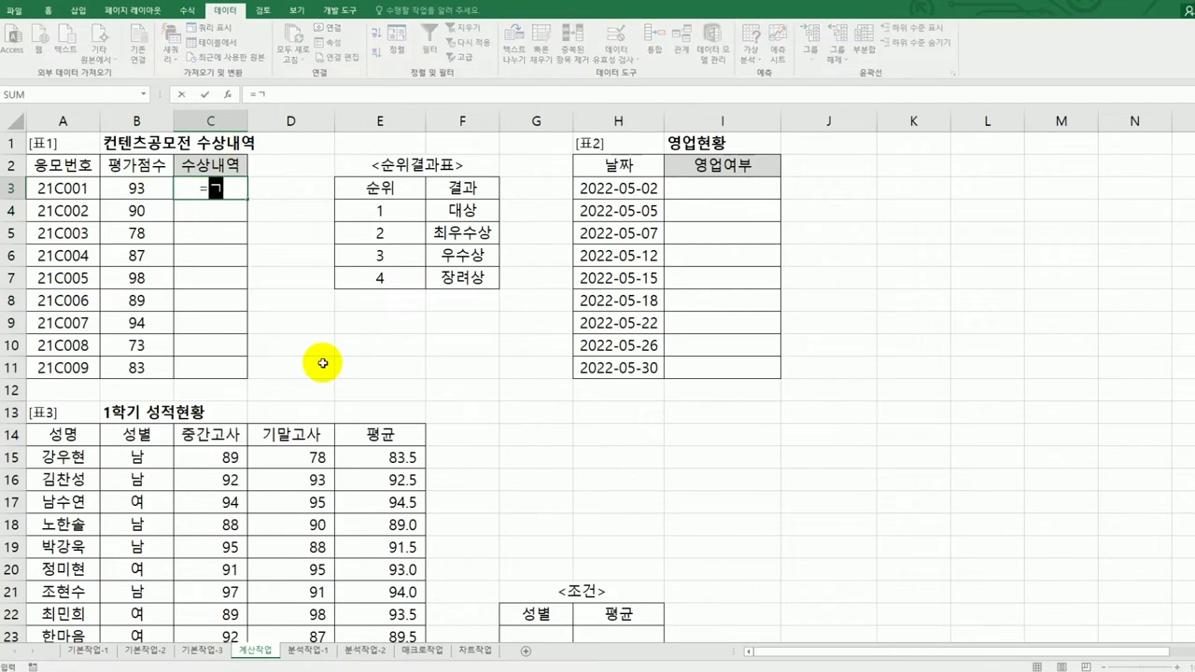
key("BackSpace")
type("ra")
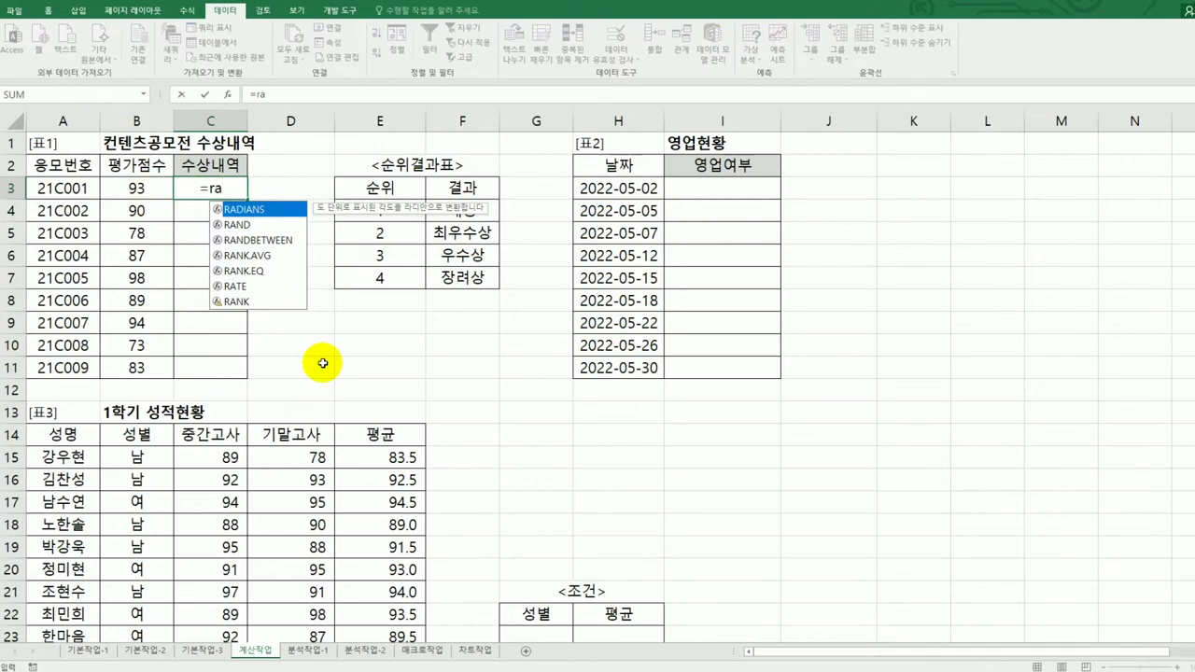
left_click(273, 286)
left_click(271, 272)
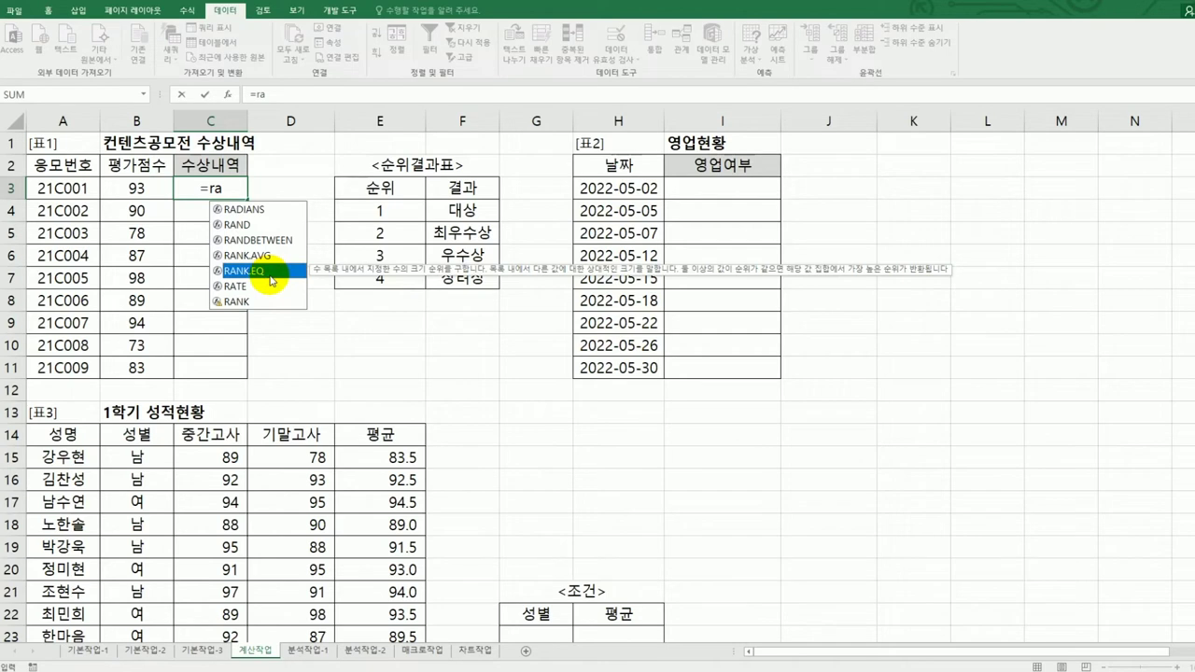
double_click(266, 272)
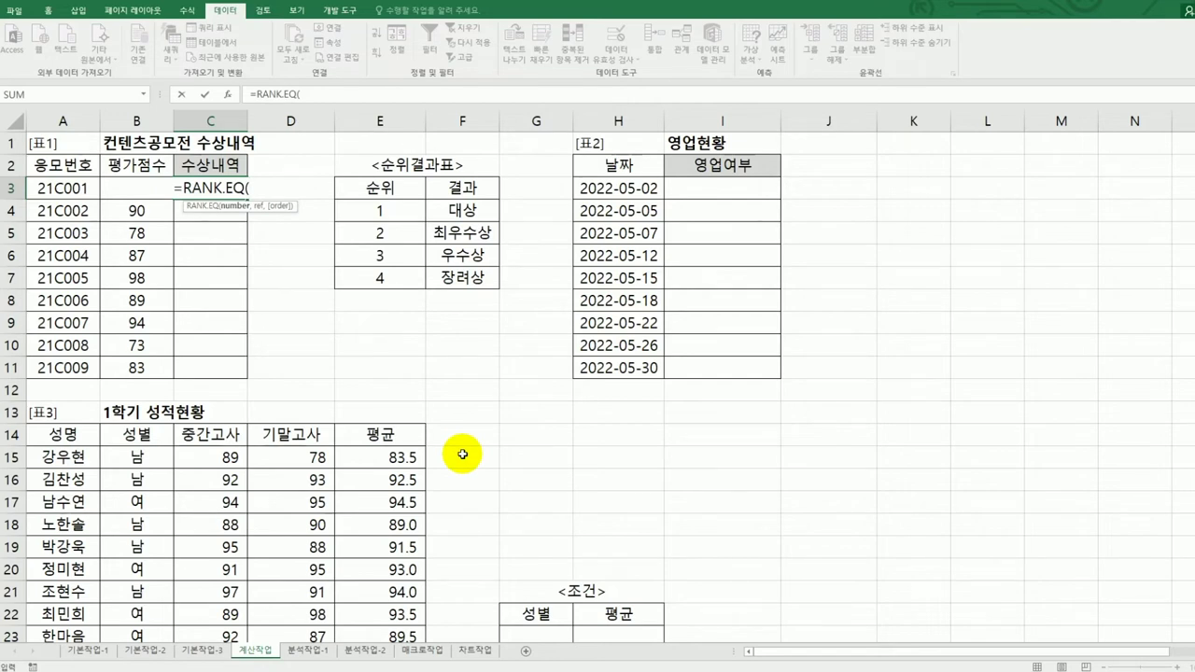
left_click(225, 95)
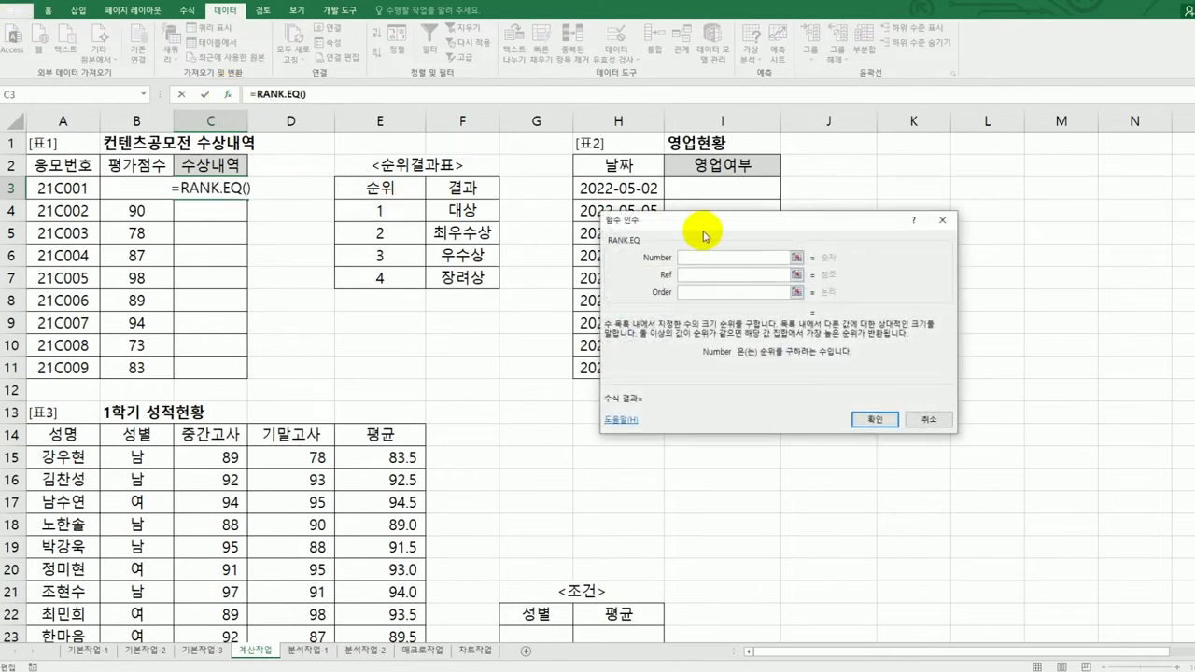
left_click_drag(704, 233, 723, 224)
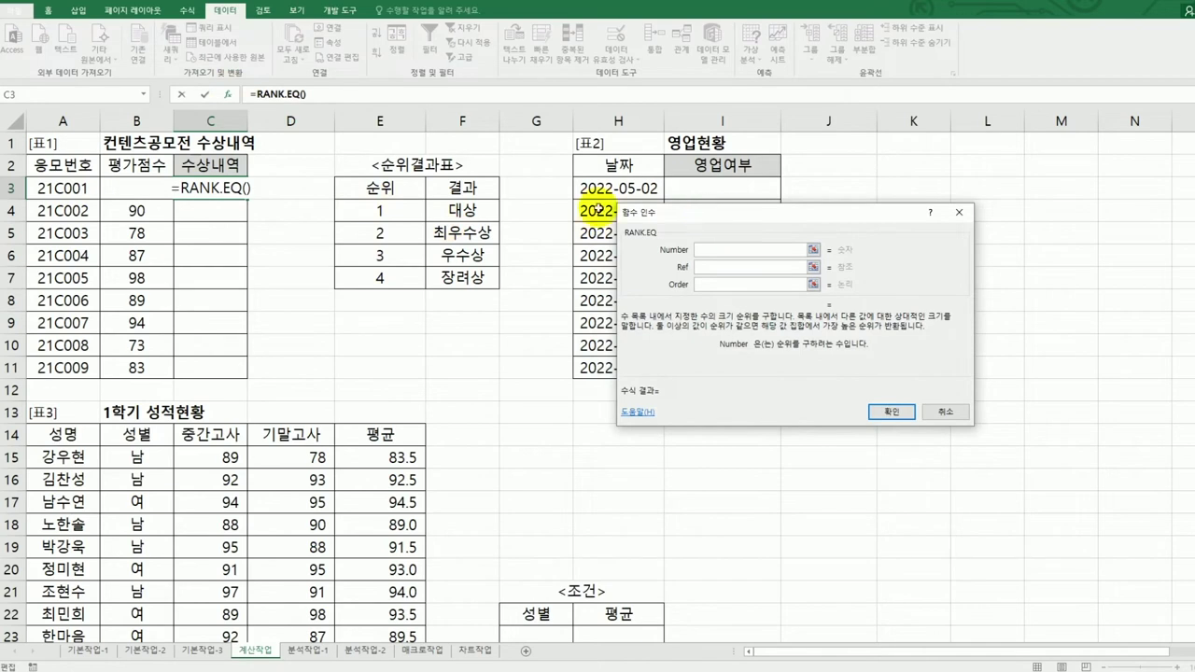
Complete RANK.EQ with Number B3, Ref $B$3:$B$11 and Order 0, and fill the formula down to C11
left_click(140, 189)
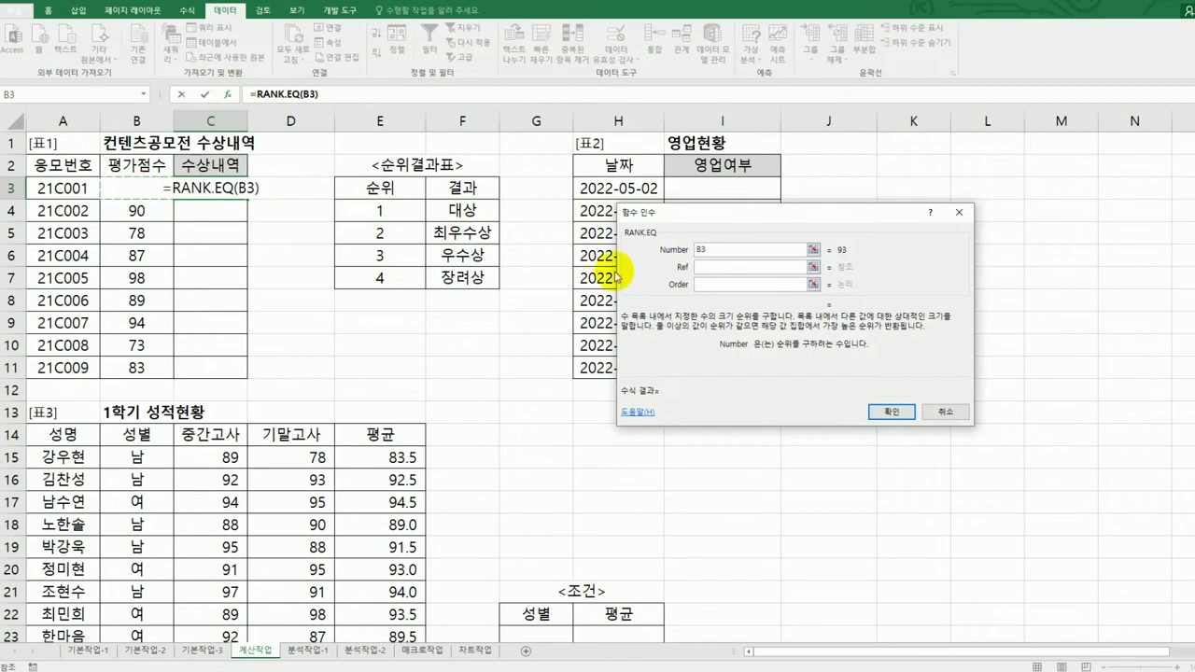
left_click(701, 268)
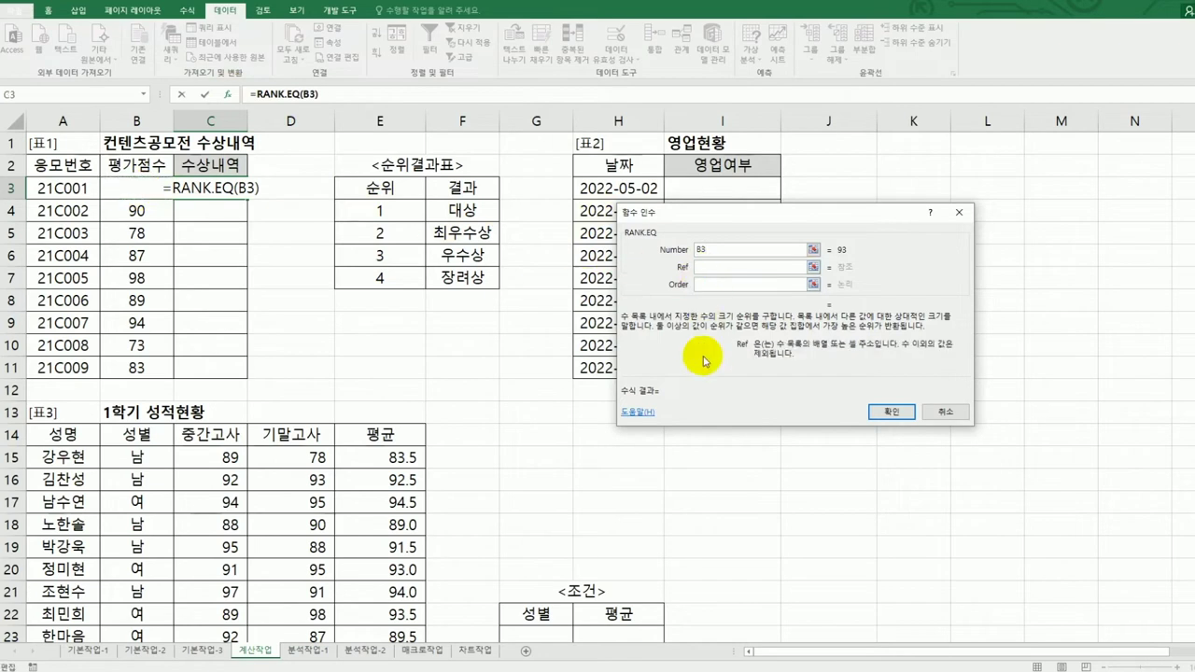
left_click(123, 194)
left_click_drag(123, 202, 131, 358)
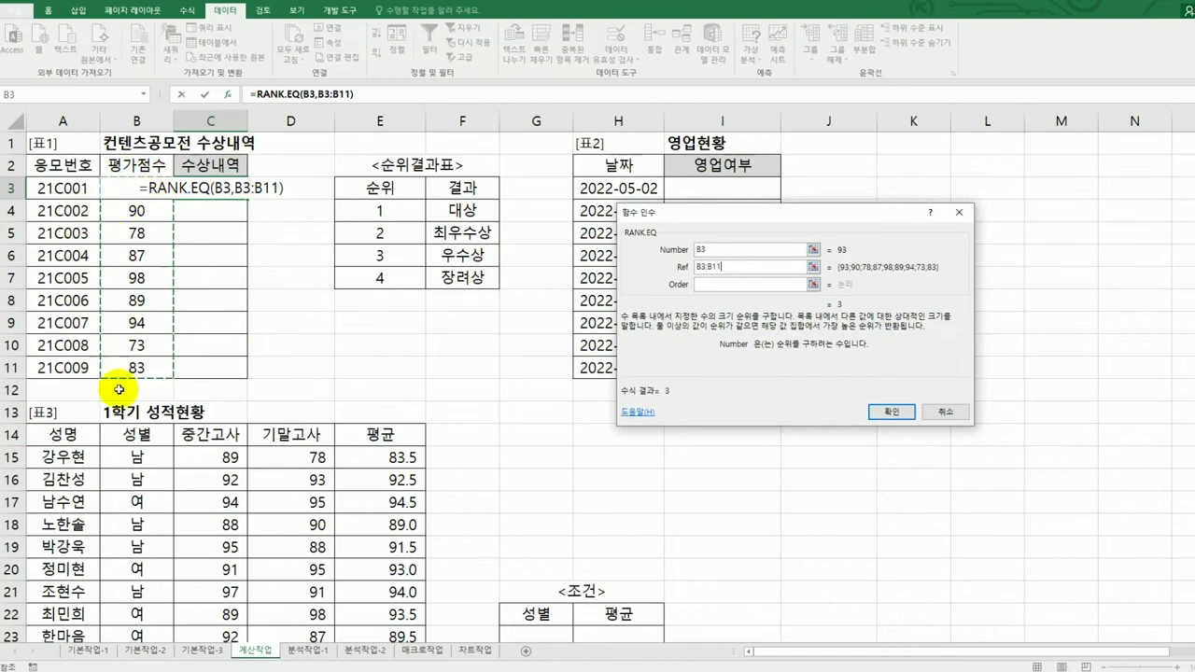
key("F4")
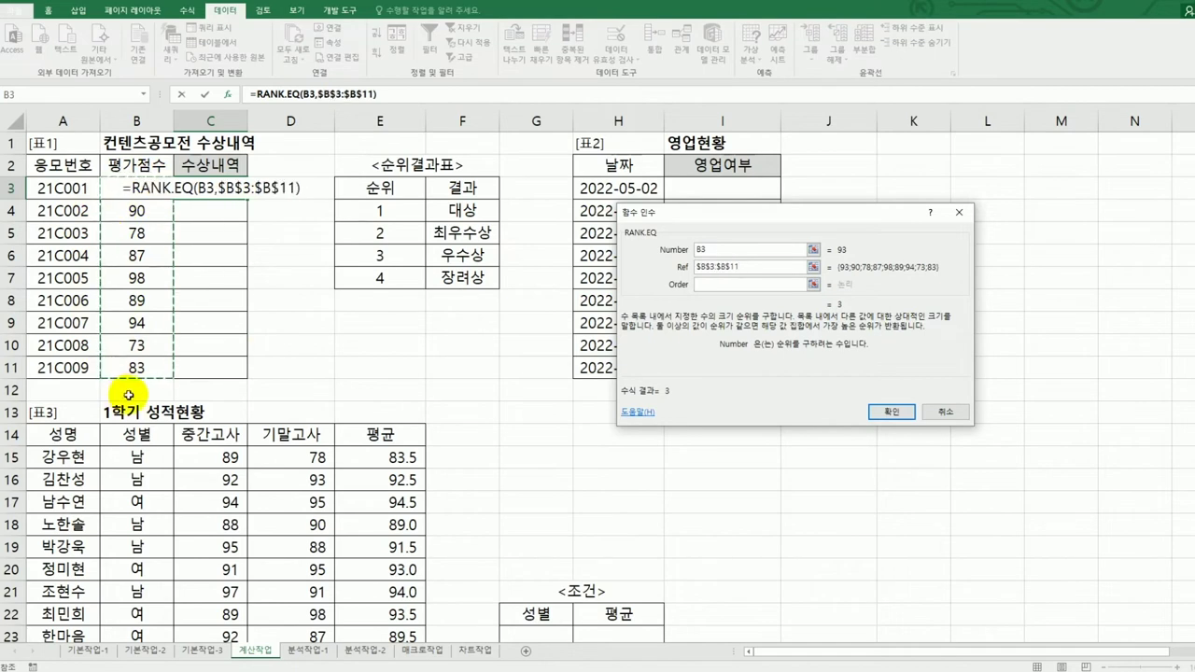
left_click(706, 284)
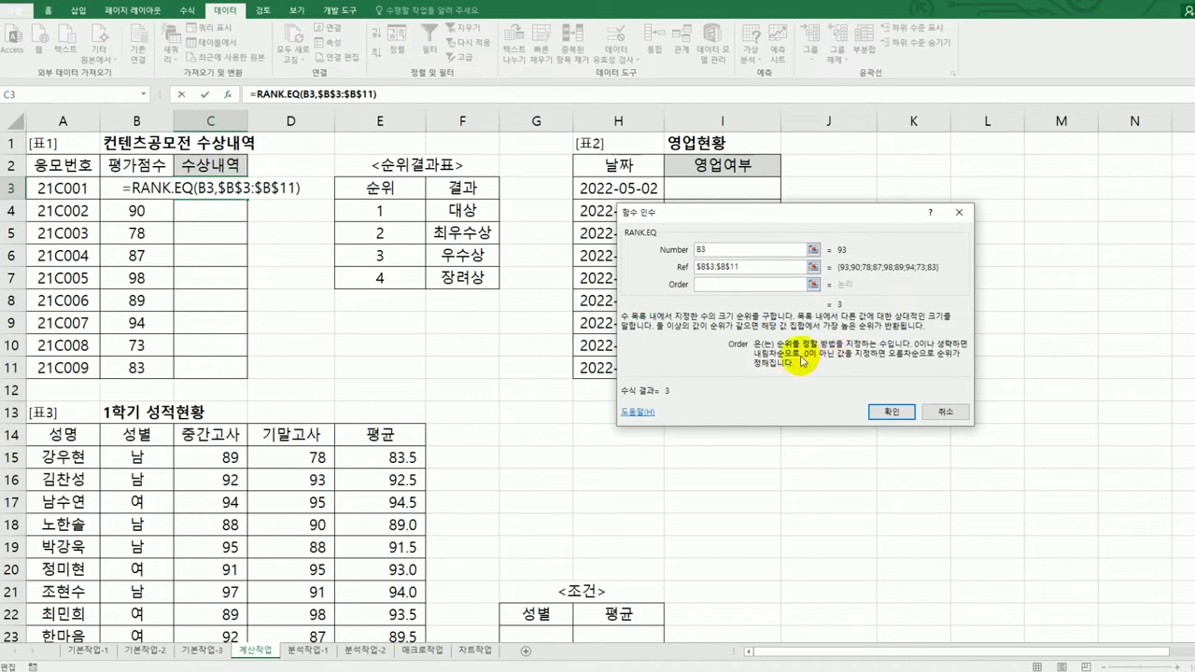
type("0")
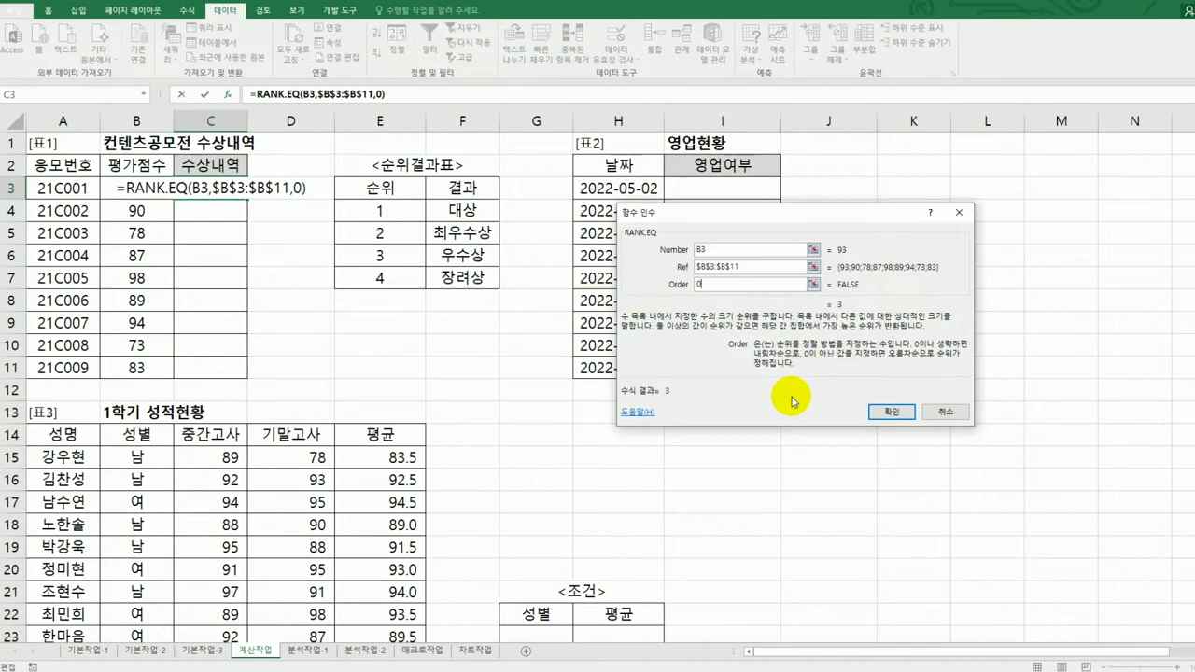
left_click(891, 412)
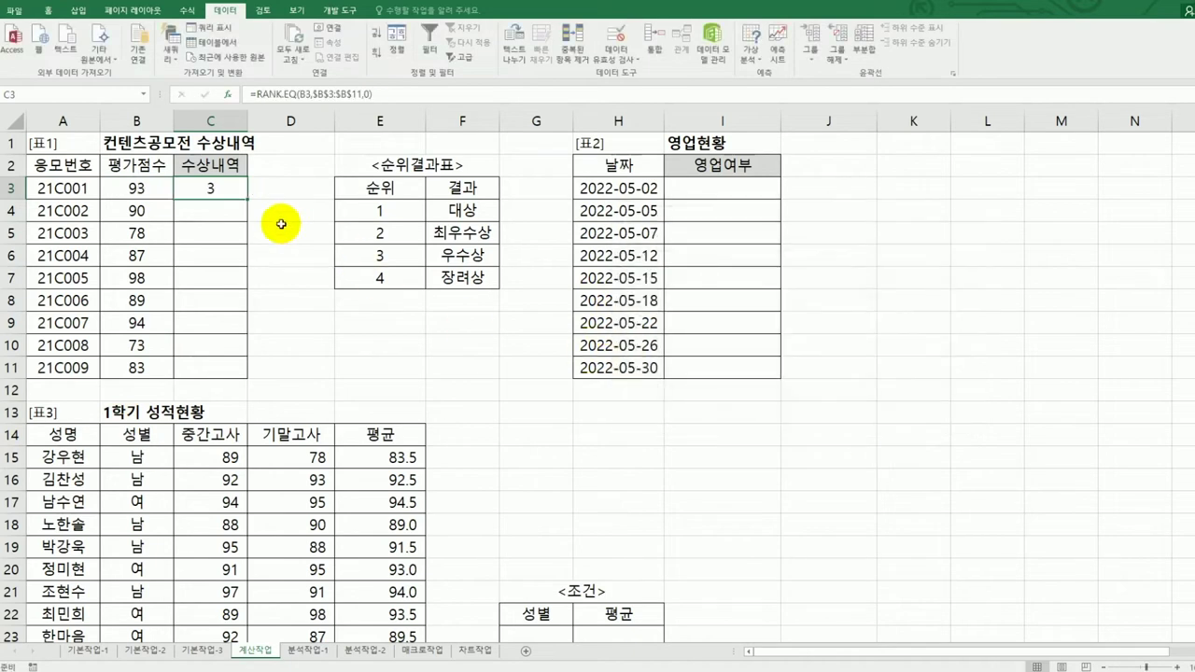
left_click_drag(247, 199, 229, 378)
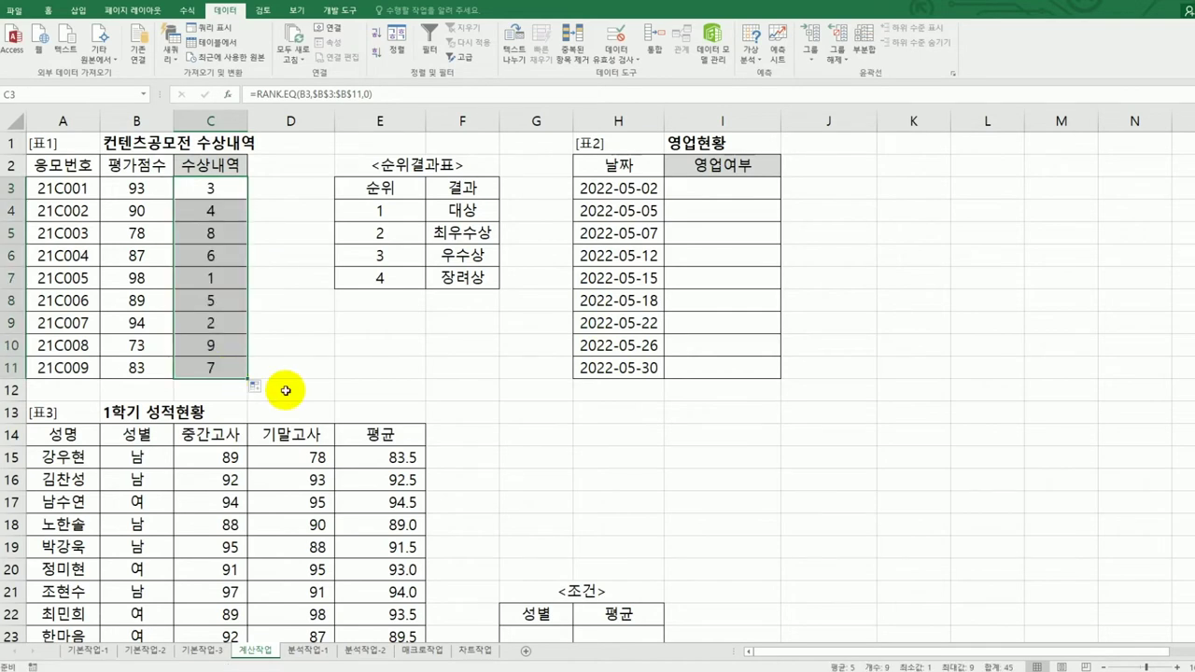
Nest the RANK.EQ formula in C3 as the lookup value of VLOOKUP and open the VLOOKUP arguments dialog
left_click_drag(393, 208, 403, 285)
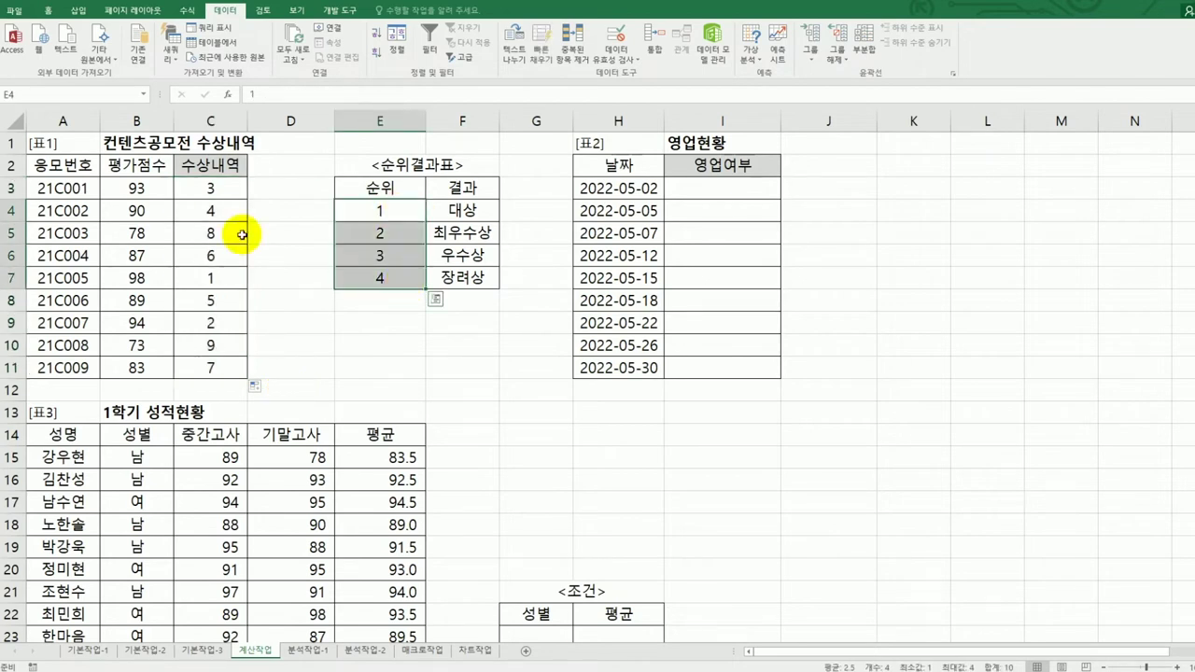
left_click(213, 189)
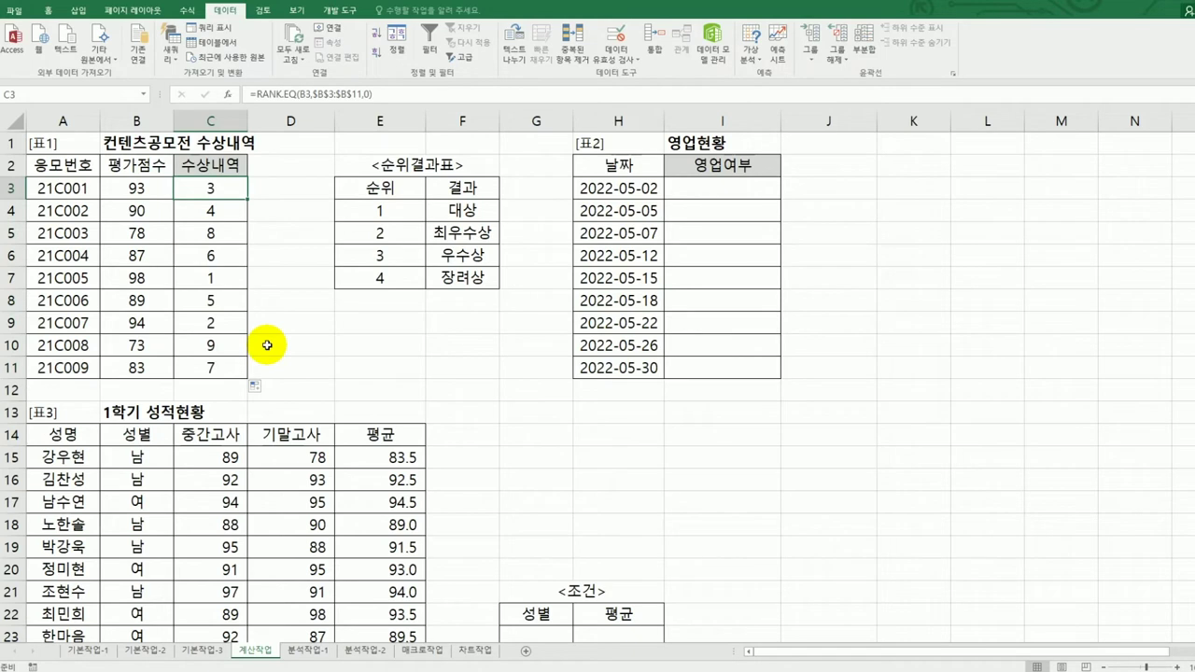
left_click(252, 94)
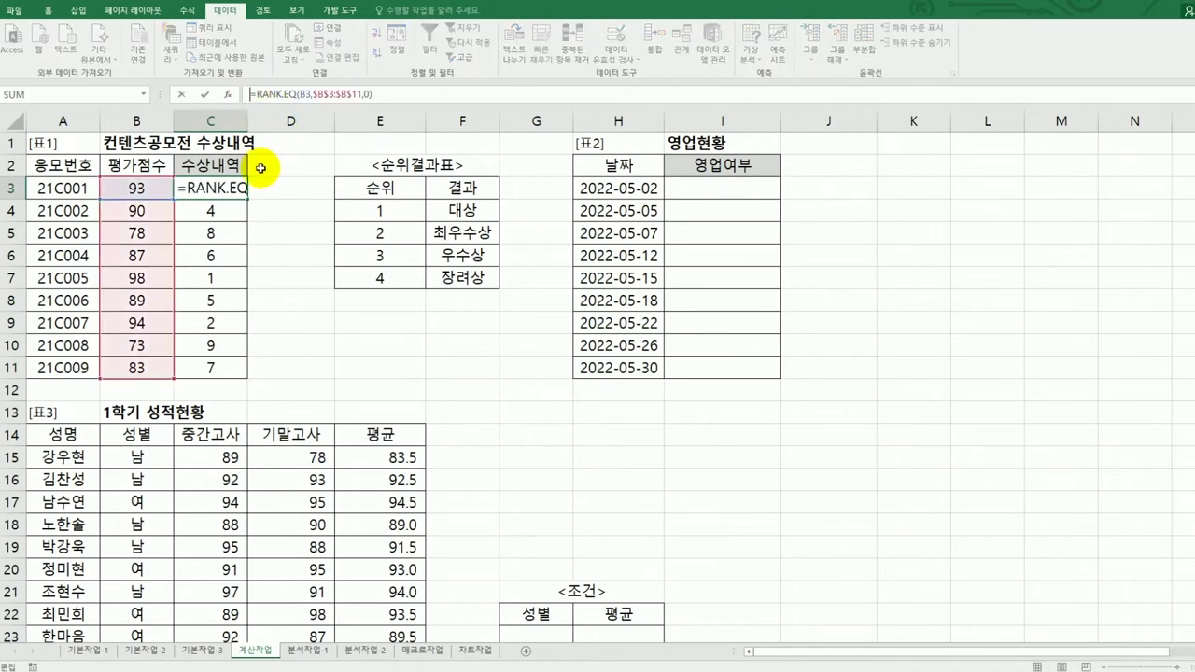
type("v")
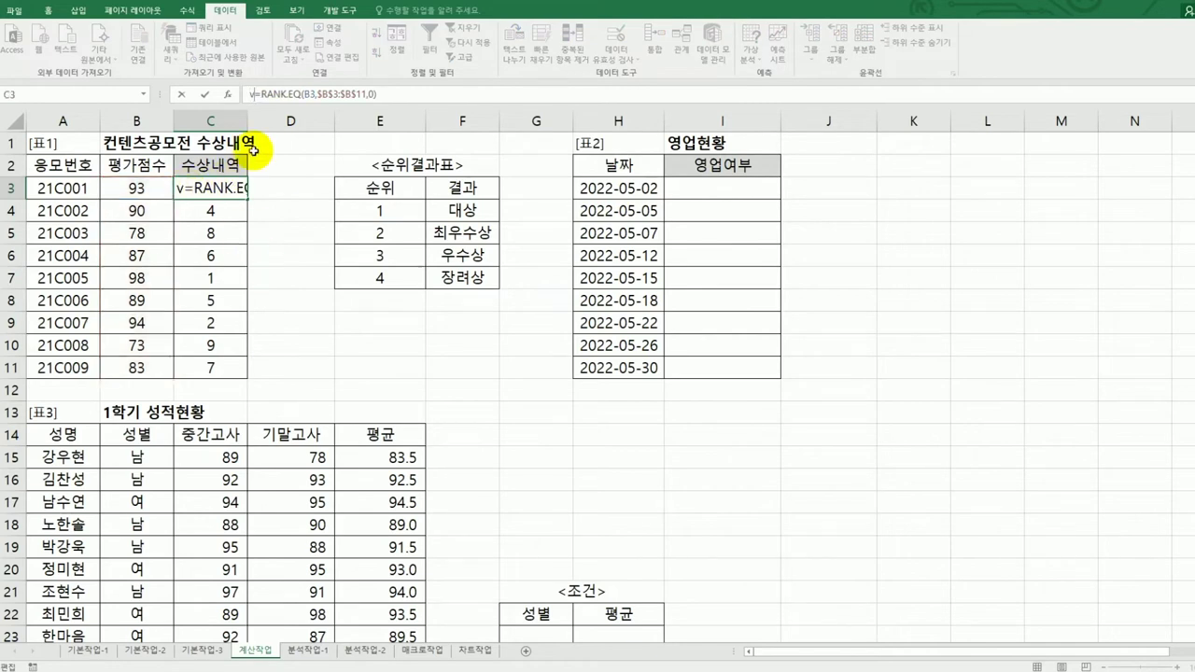
key("BackSpace")
left_click(254, 94)
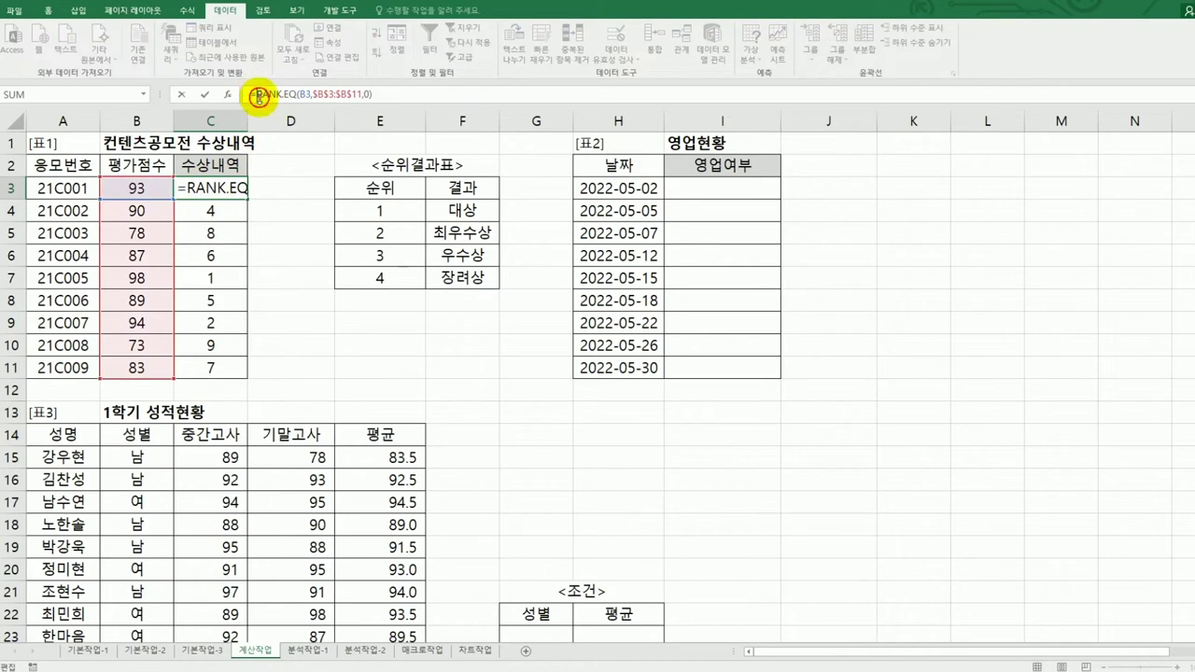
type("v")
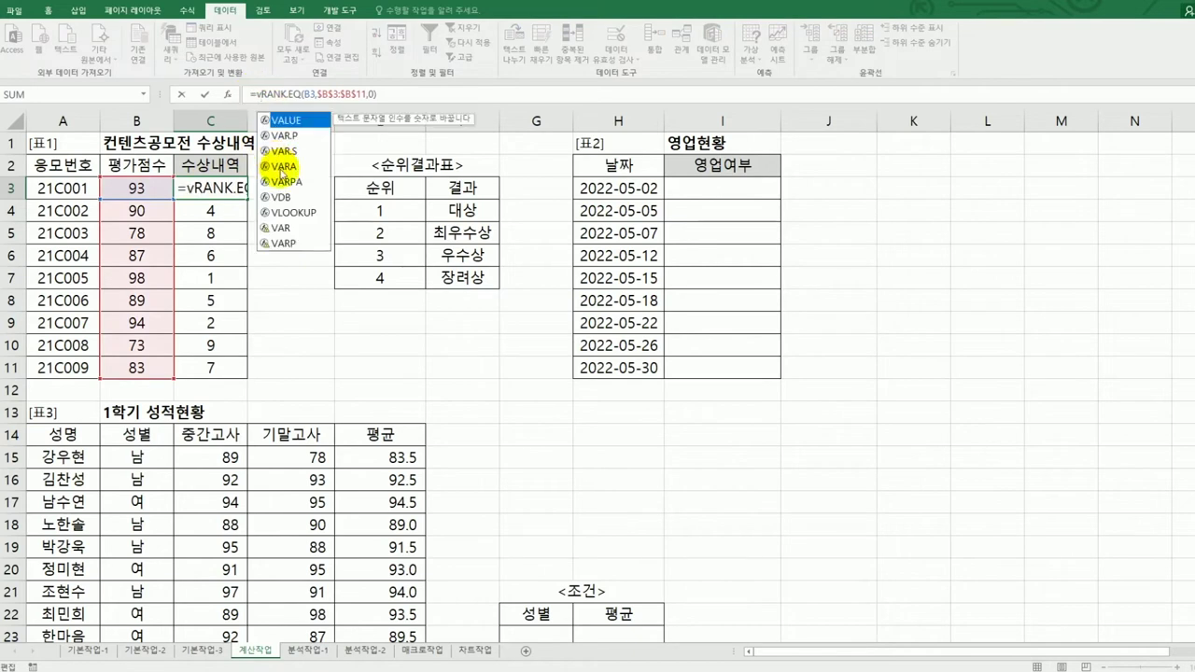
double_click(293, 213)
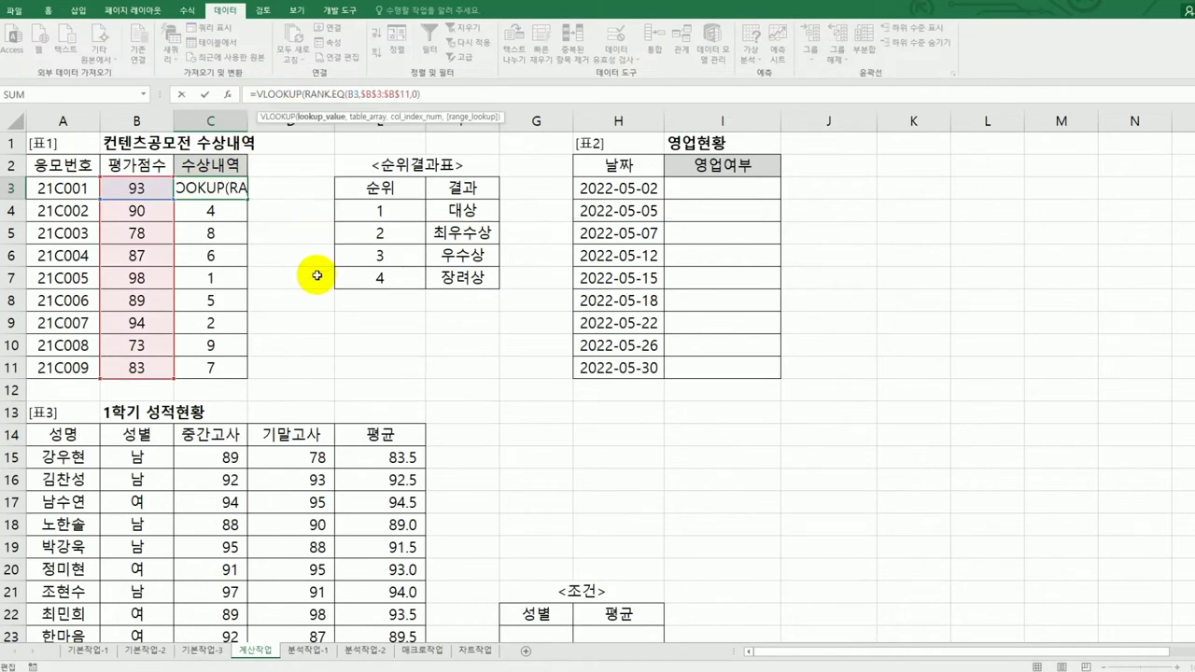
left_click(421, 93)
type(",")
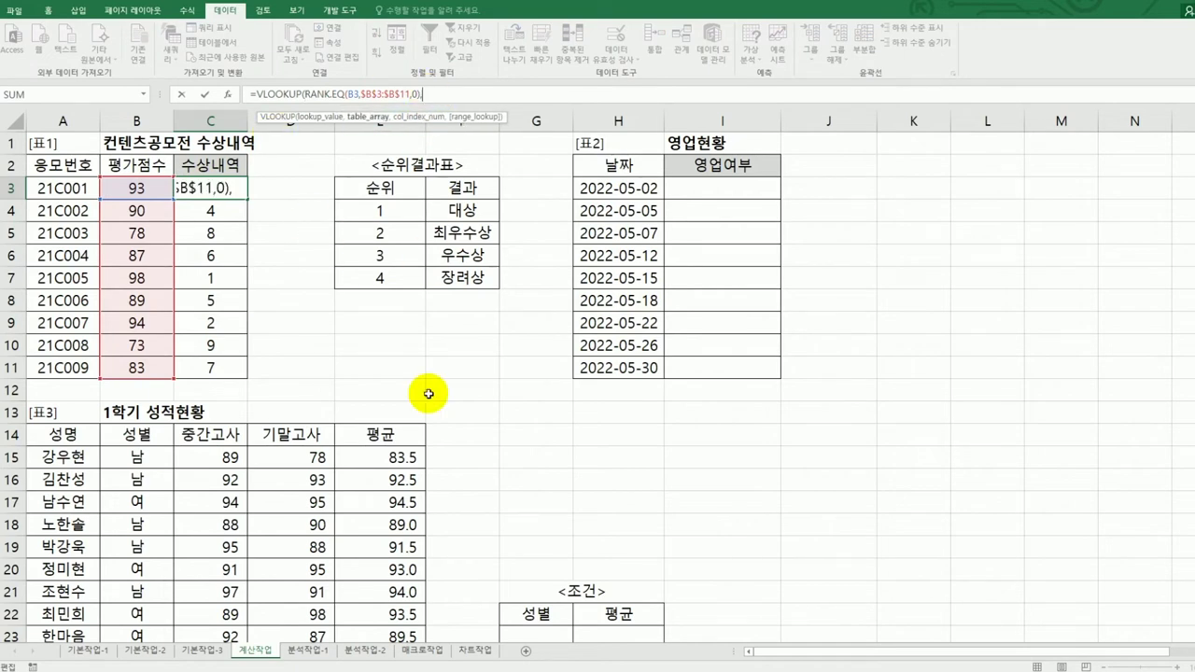
left_click(227, 94)
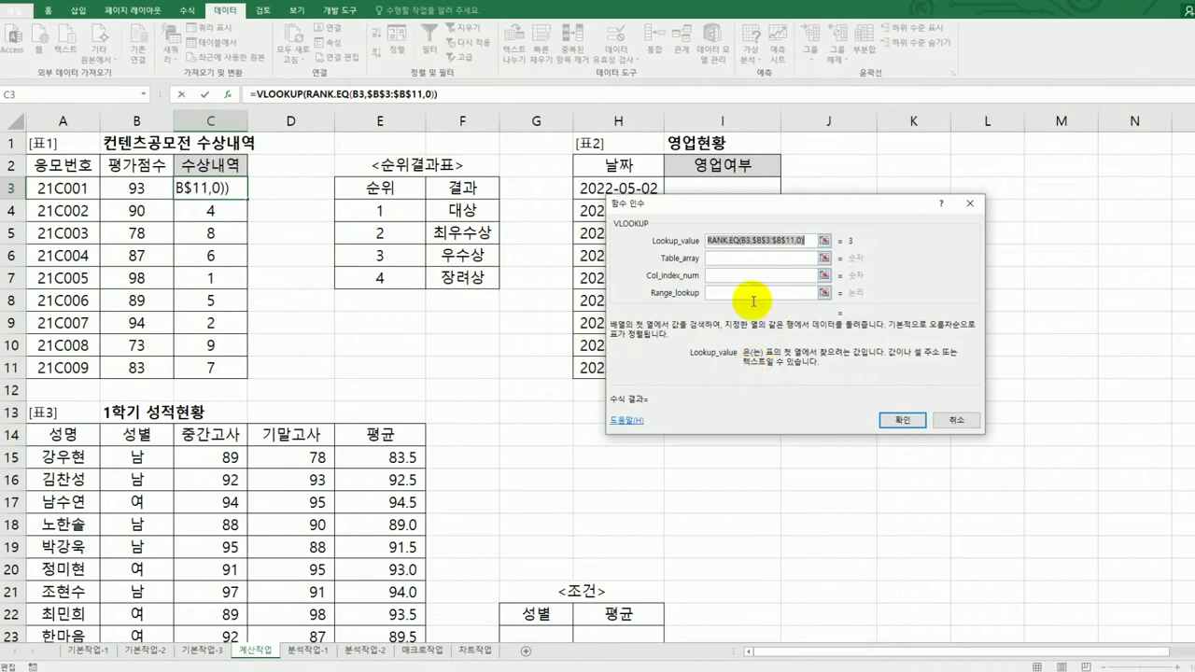
Complete VLOOKUP with Table_array $E$4:$F$7 and Col_index_num 2, leave Range_lookup empty, and fill the formula down to C11
left_click(728, 259)
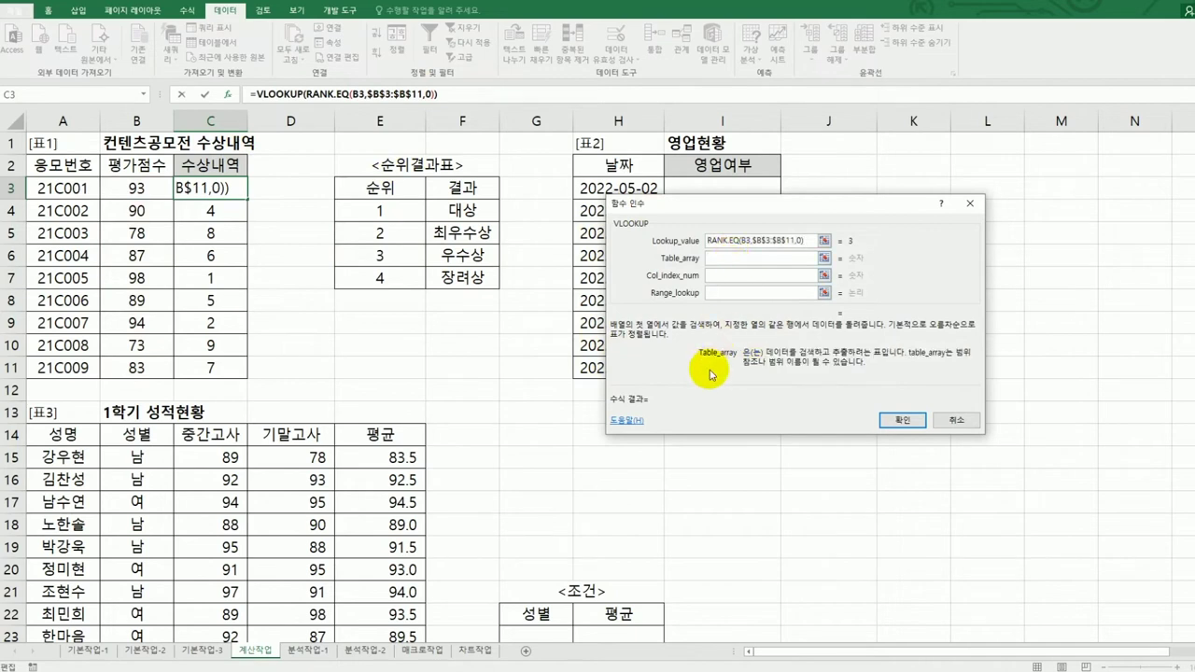
left_click_drag(400, 211, 442, 277)
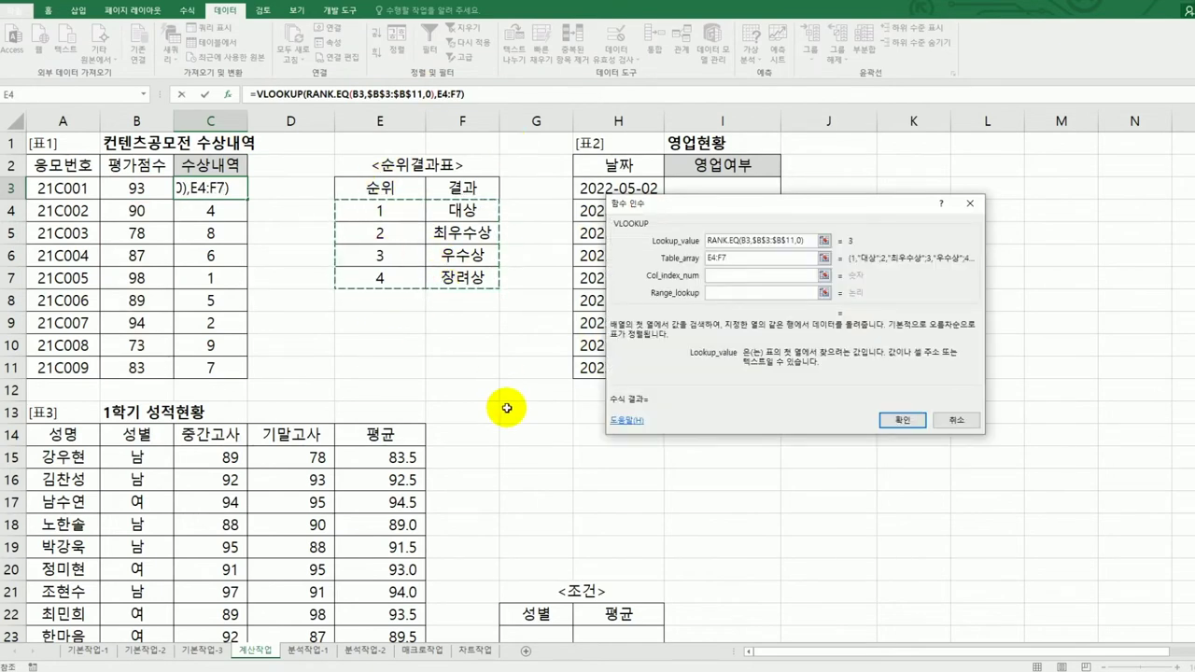
key("F4")
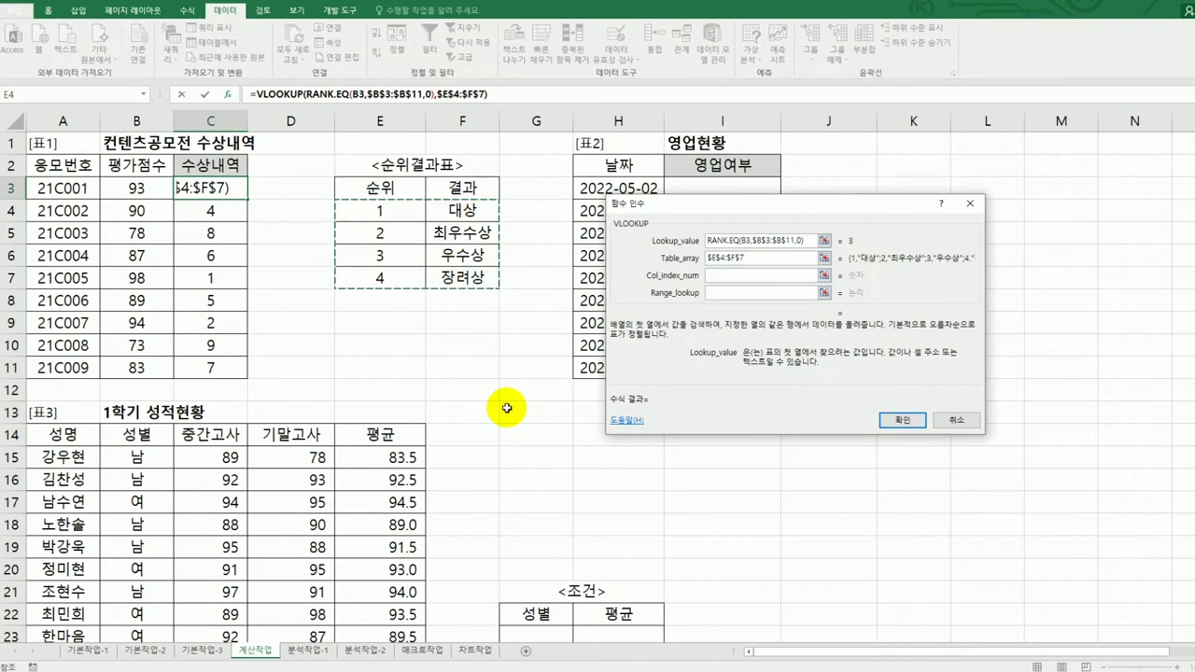
left_click(717, 276)
type("2")
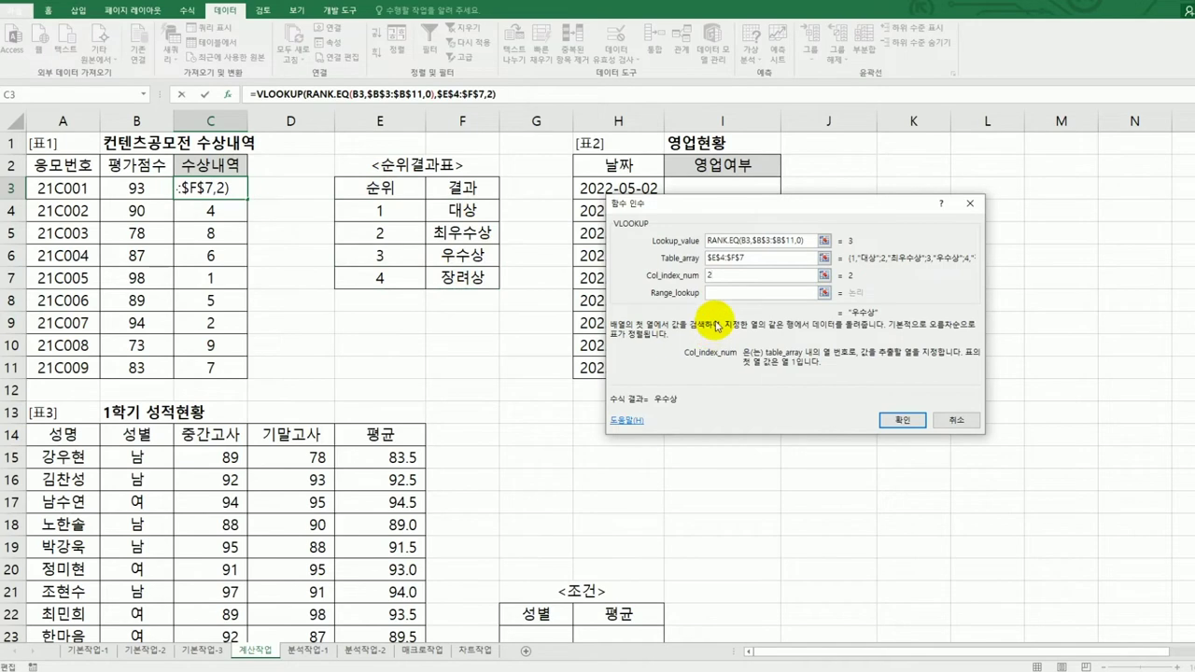
left_click(720, 295)
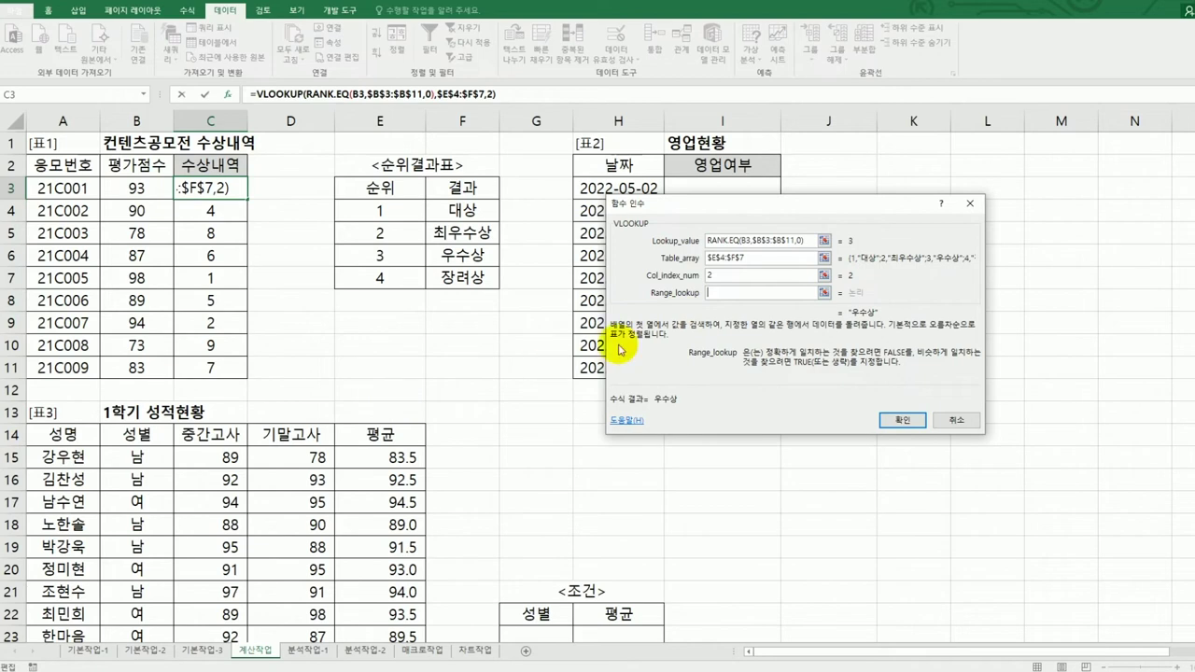
left_click(897, 422)
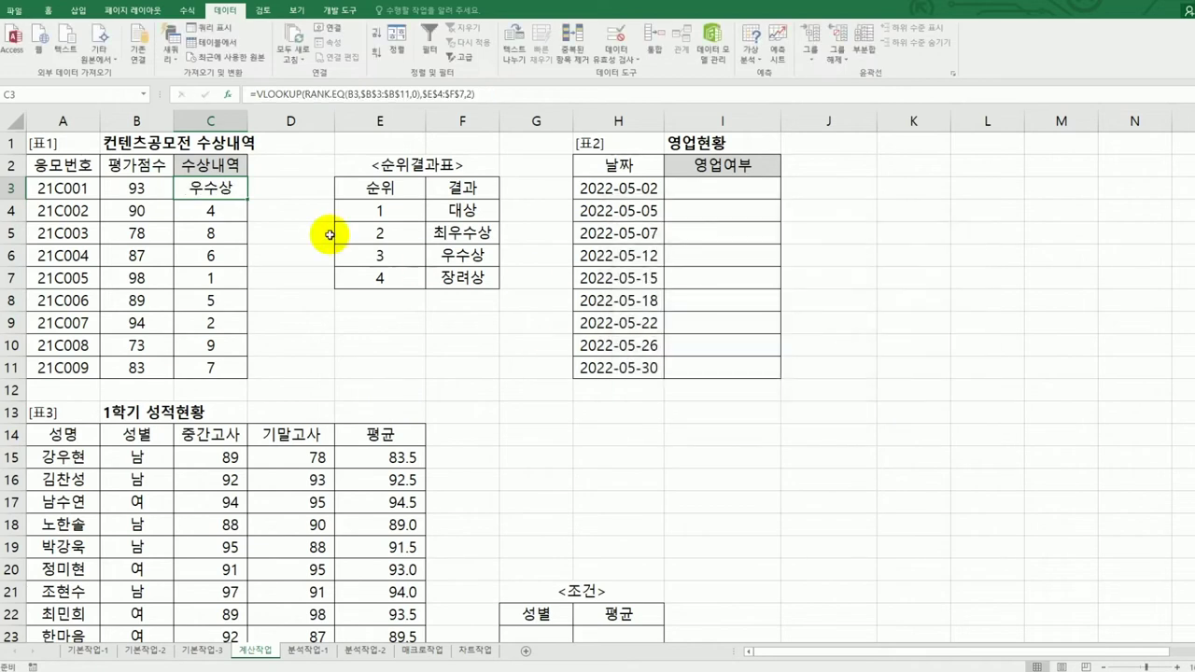
left_click_drag(248, 200, 234, 380)
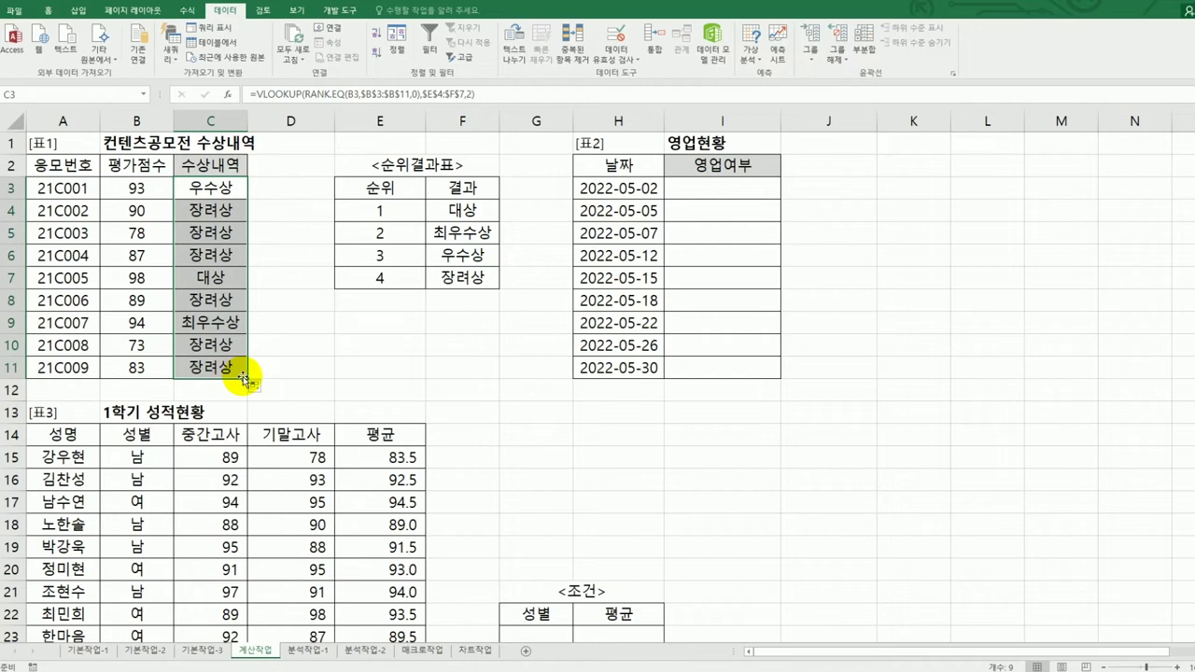
Add FALSE as the range_lookup argument of the VLOOKUP formula in C3 and fill it down to C11
left_click(463, 237)
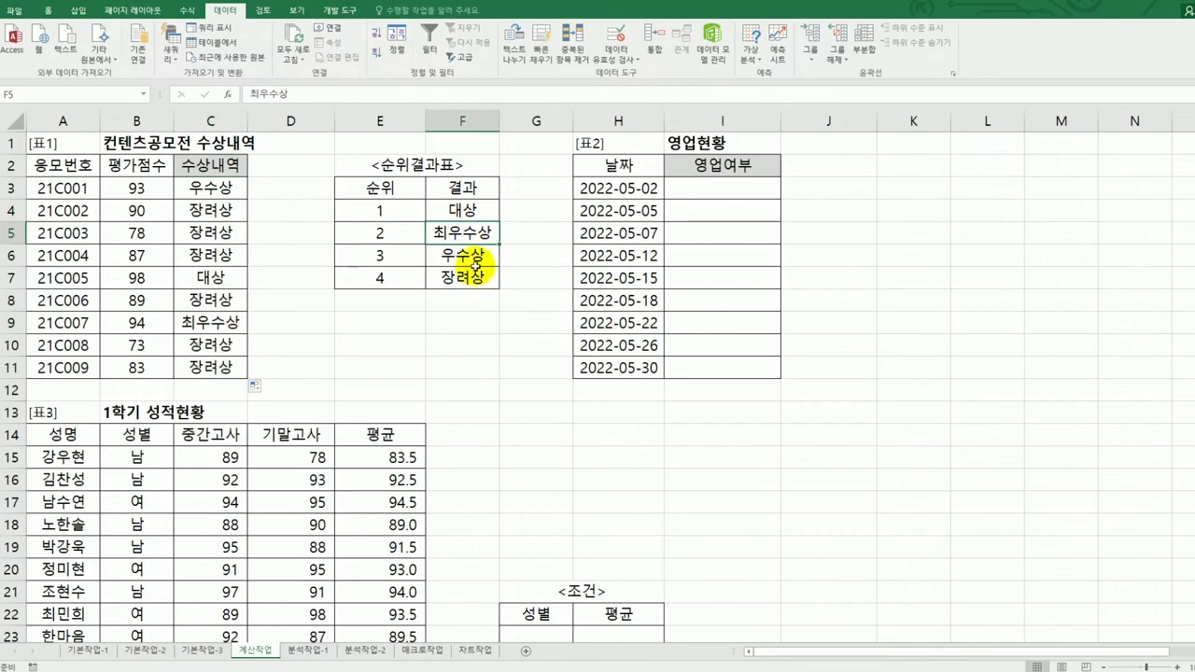
left_click(474, 260)
left_click(476, 277)
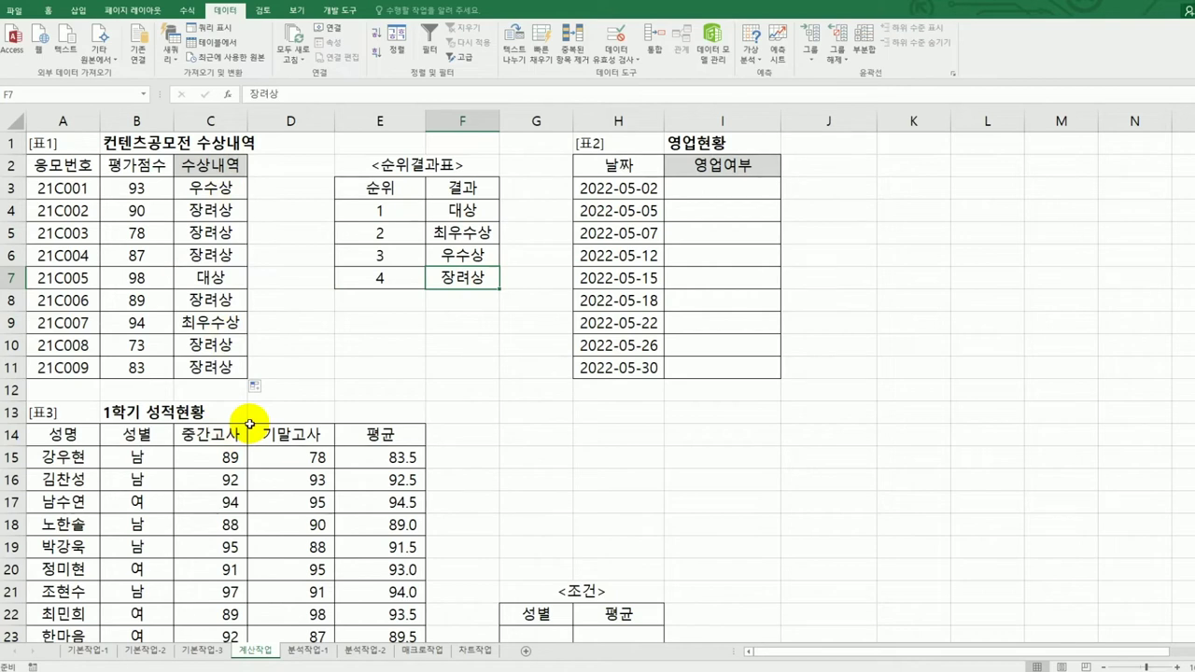
left_click(233, 187)
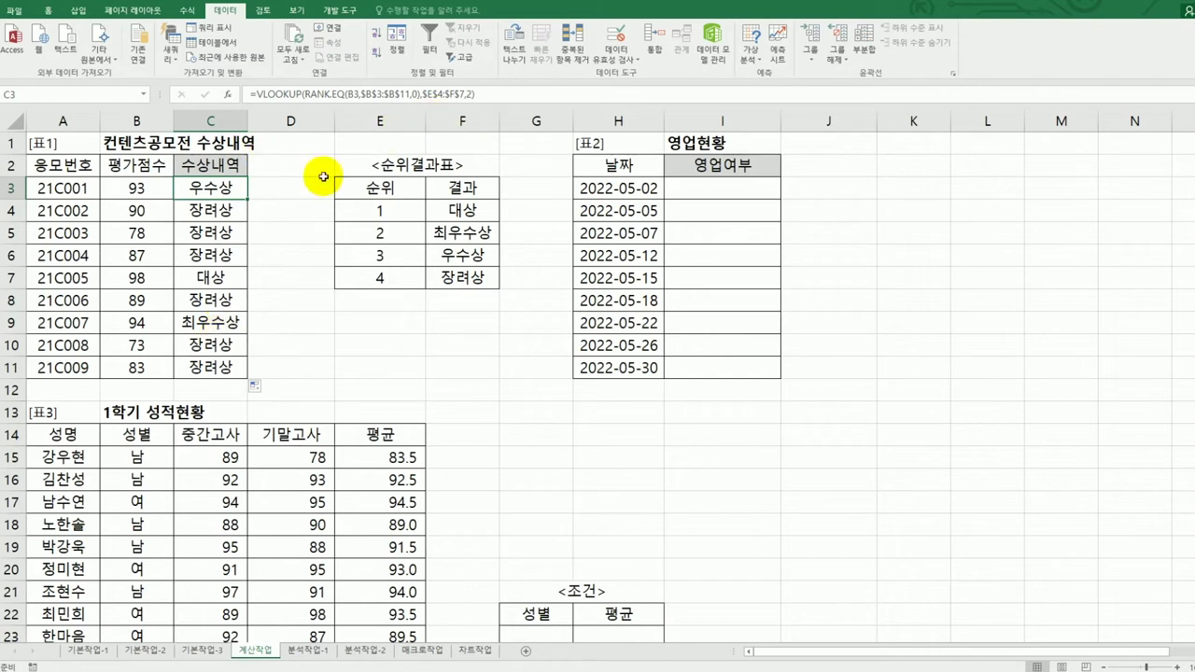
left_click(470, 93)
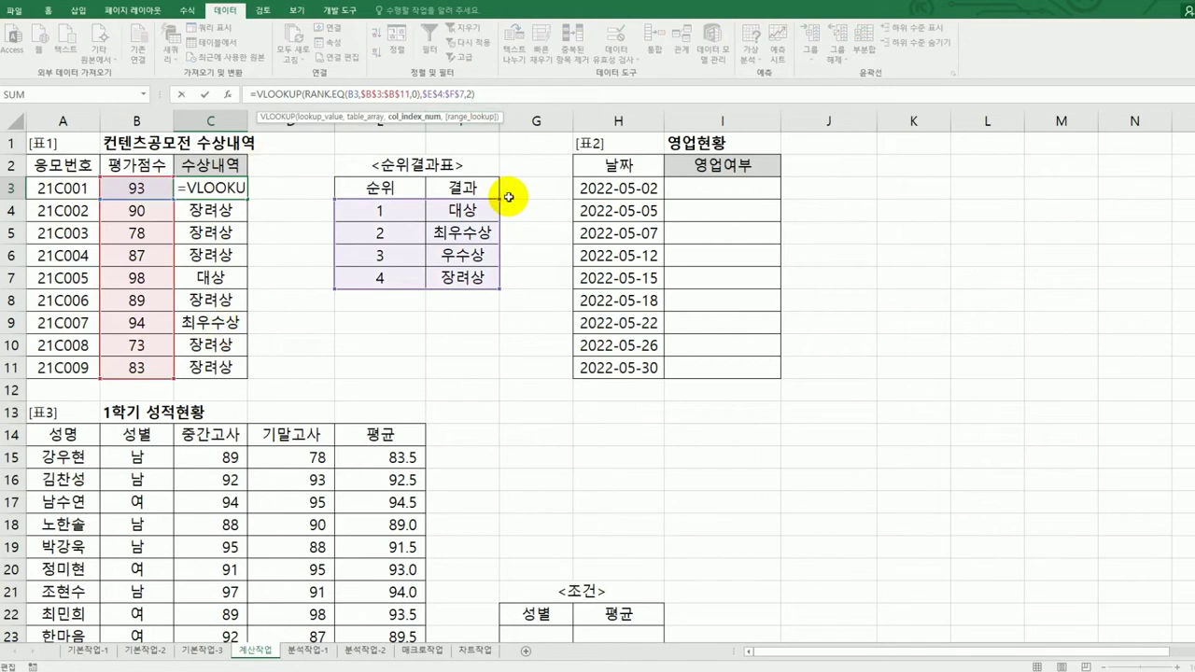
type(",")
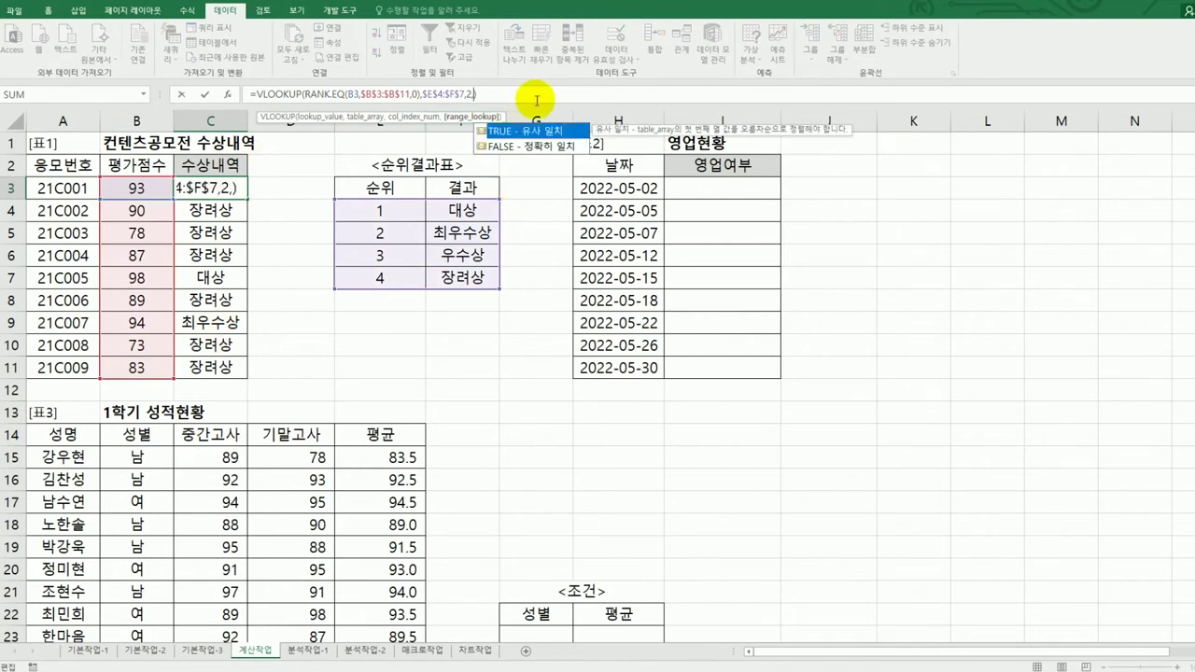
left_click(537, 147)
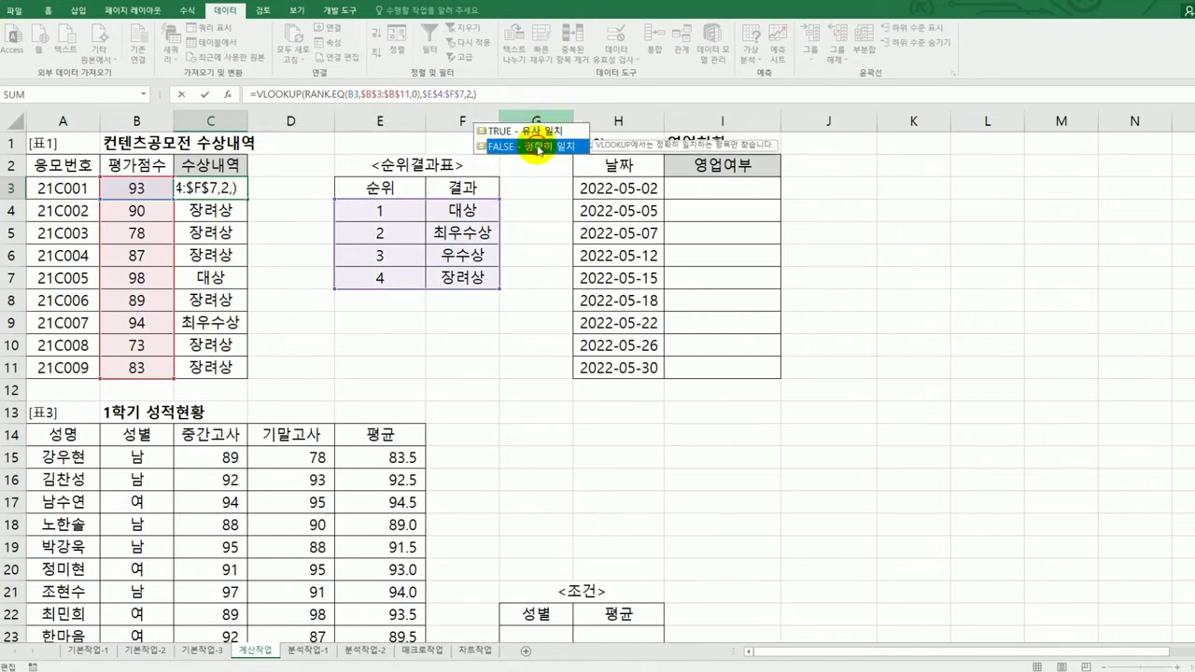
double_click(537, 146)
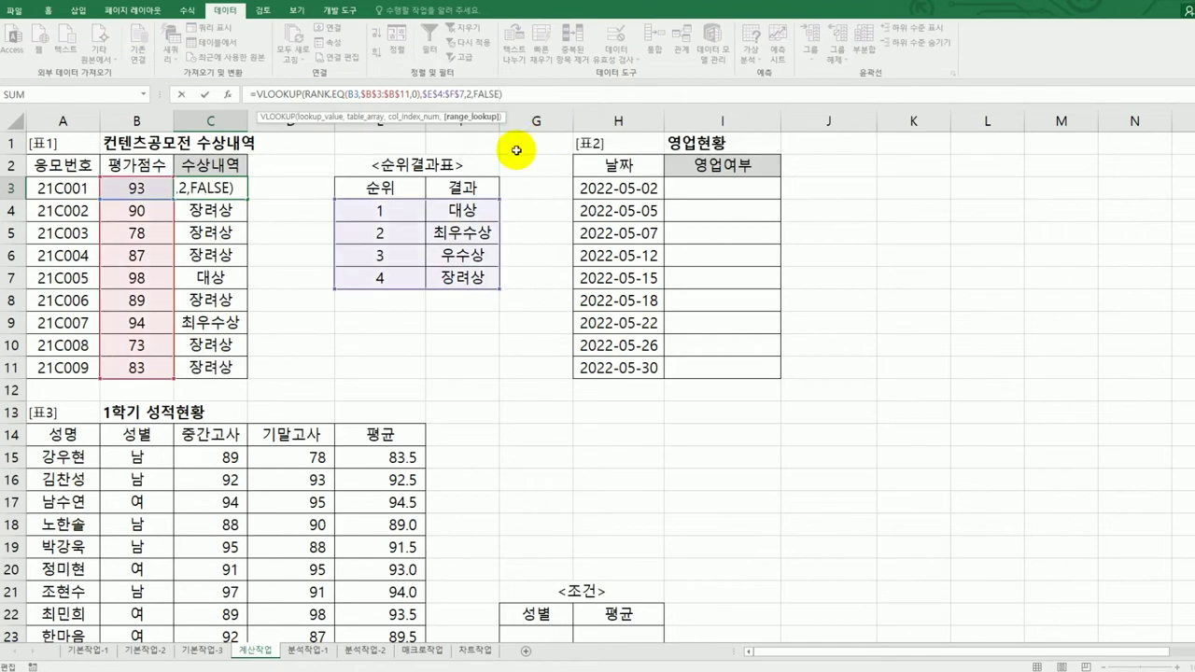
key("Return")
left_click(236, 190)
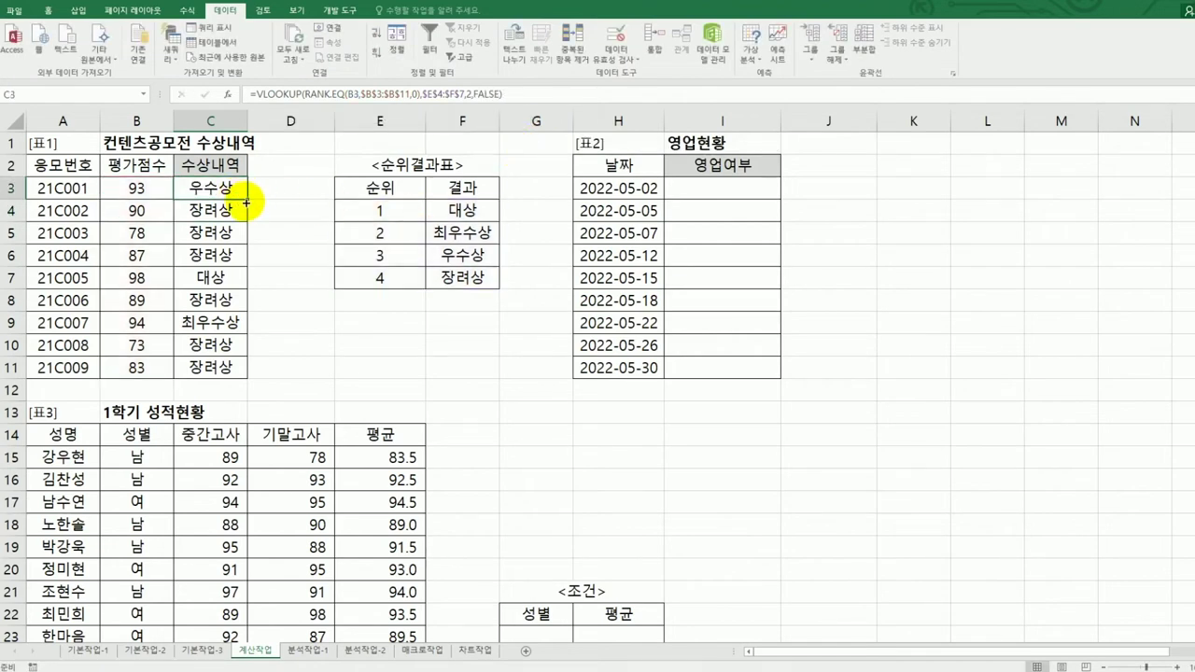
left_click_drag(247, 201, 247, 381)
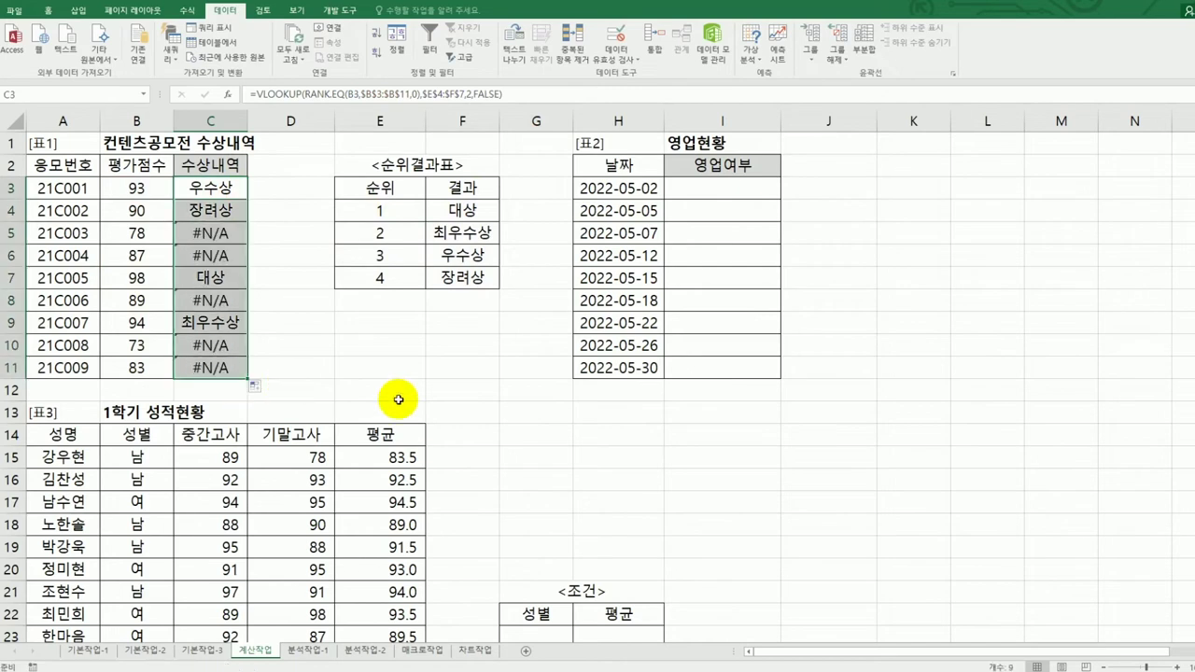
Wrap the VLOOKUP formula in C3 in IFERROR with an empty string "" as value_if_error
left_click(211, 189)
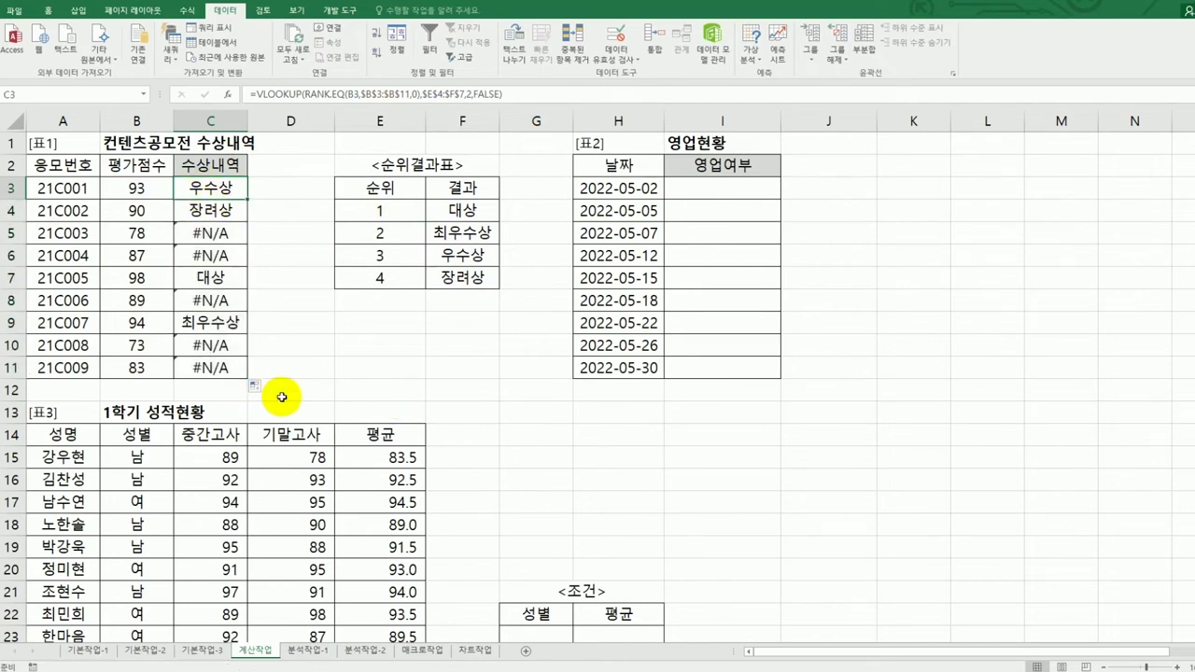
left_click(252, 94)
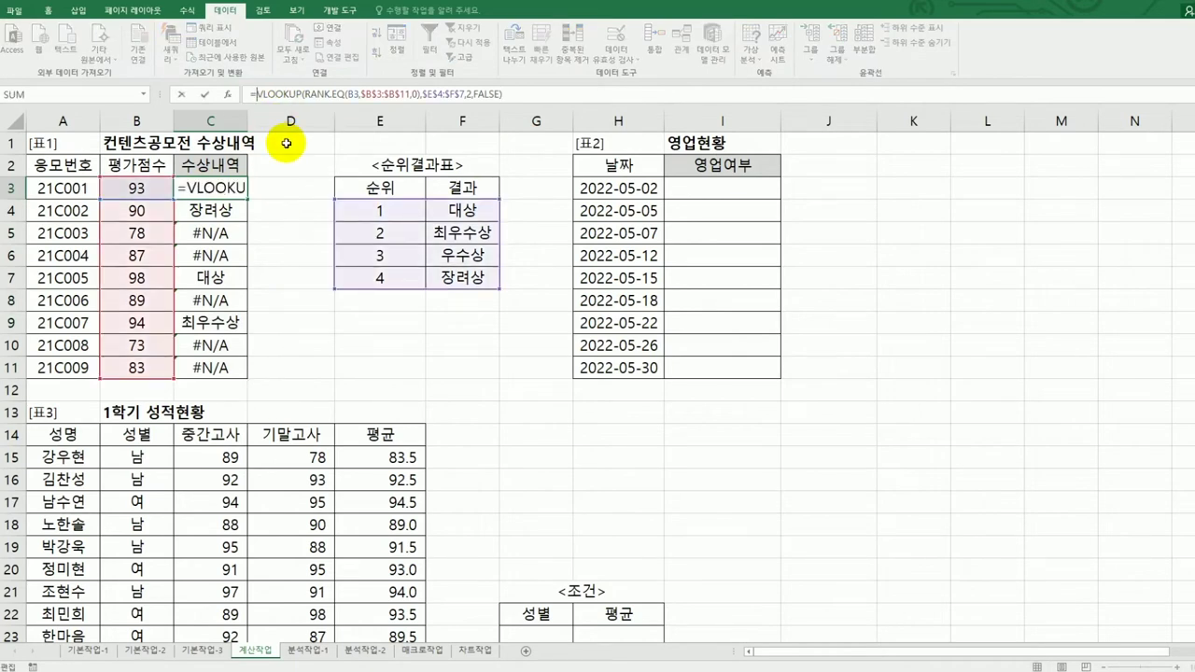
type("if")
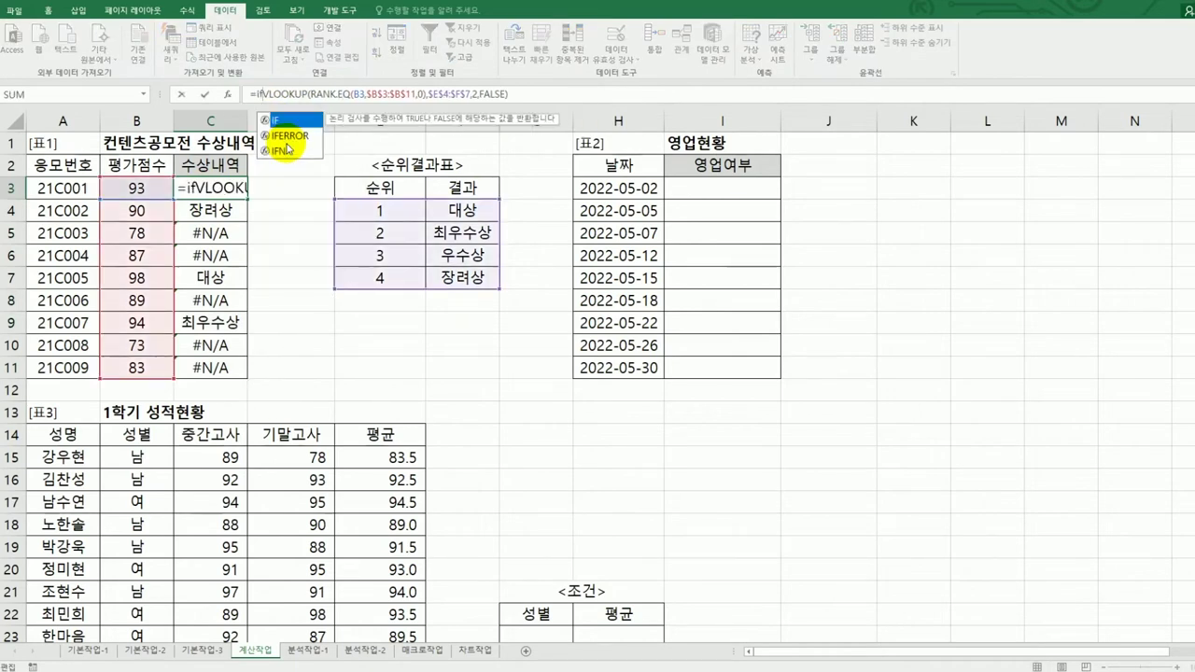
double_click(286, 138)
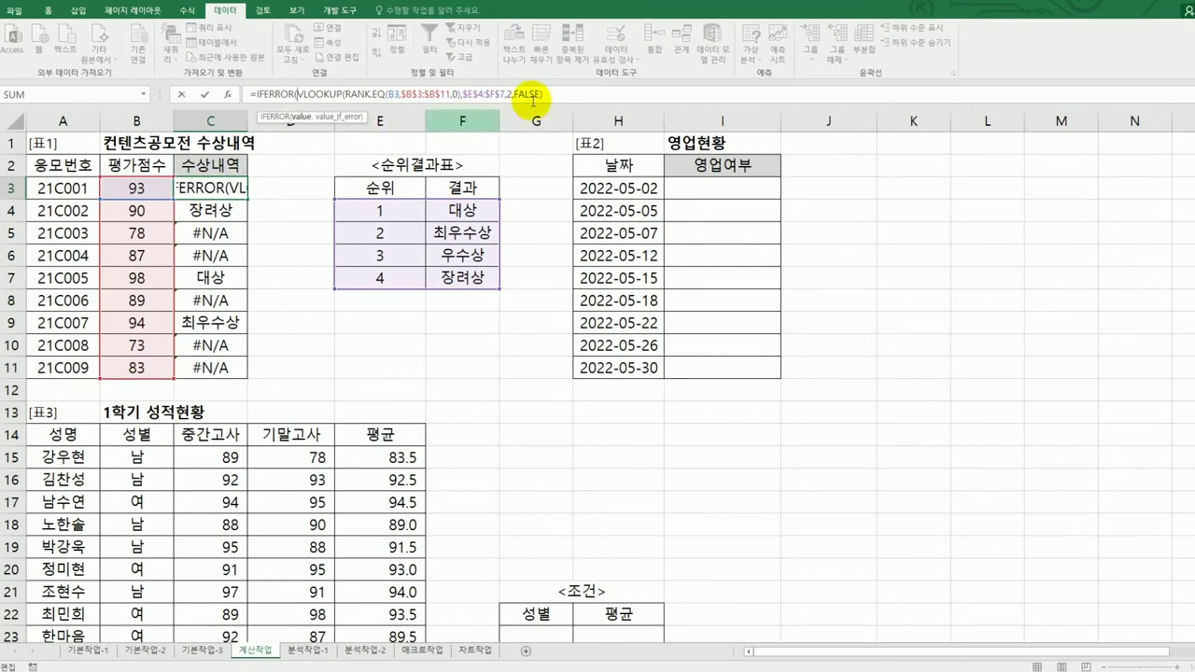
left_click(558, 95)
type(",")
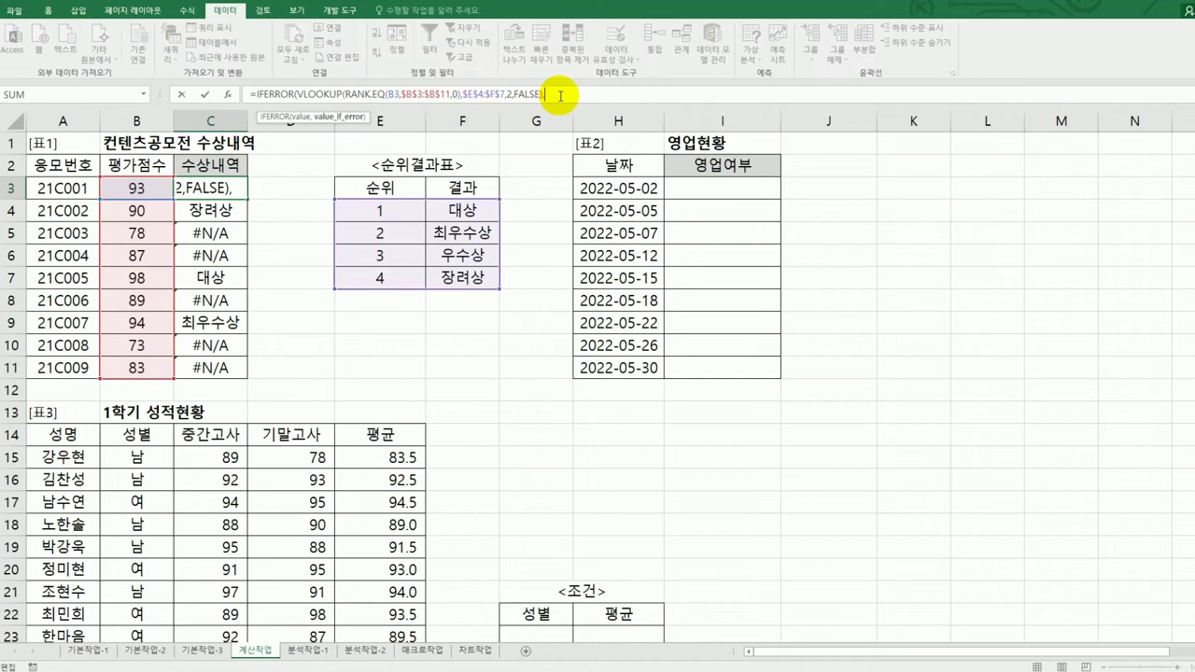
type("\"\"")
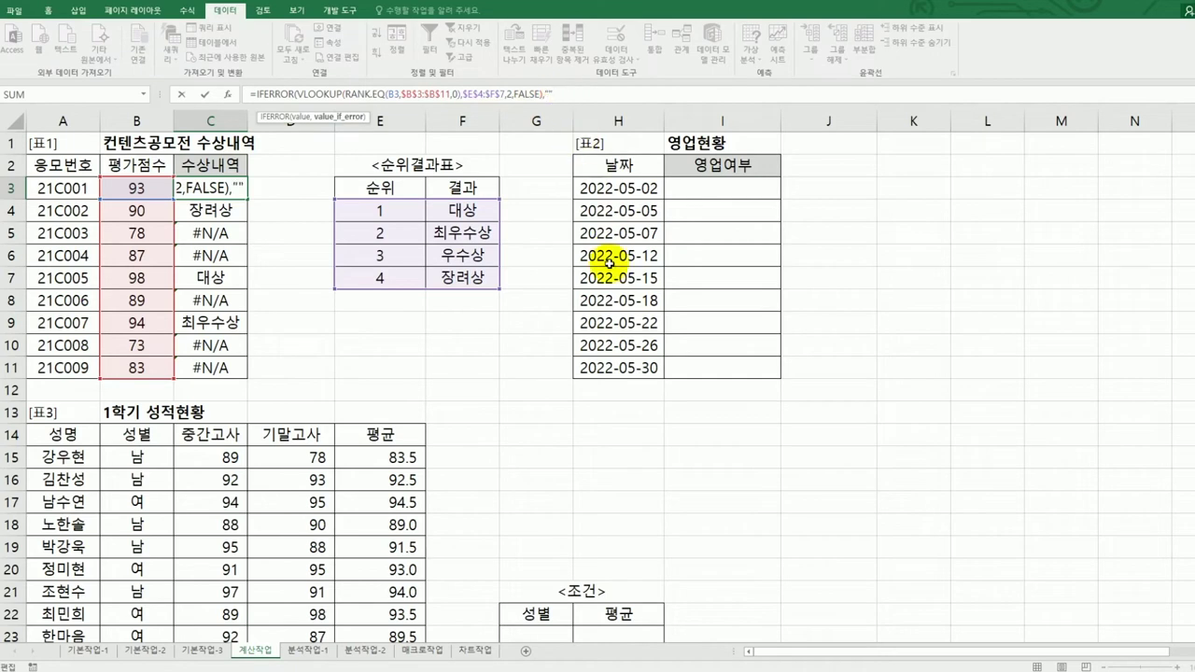
type(")")
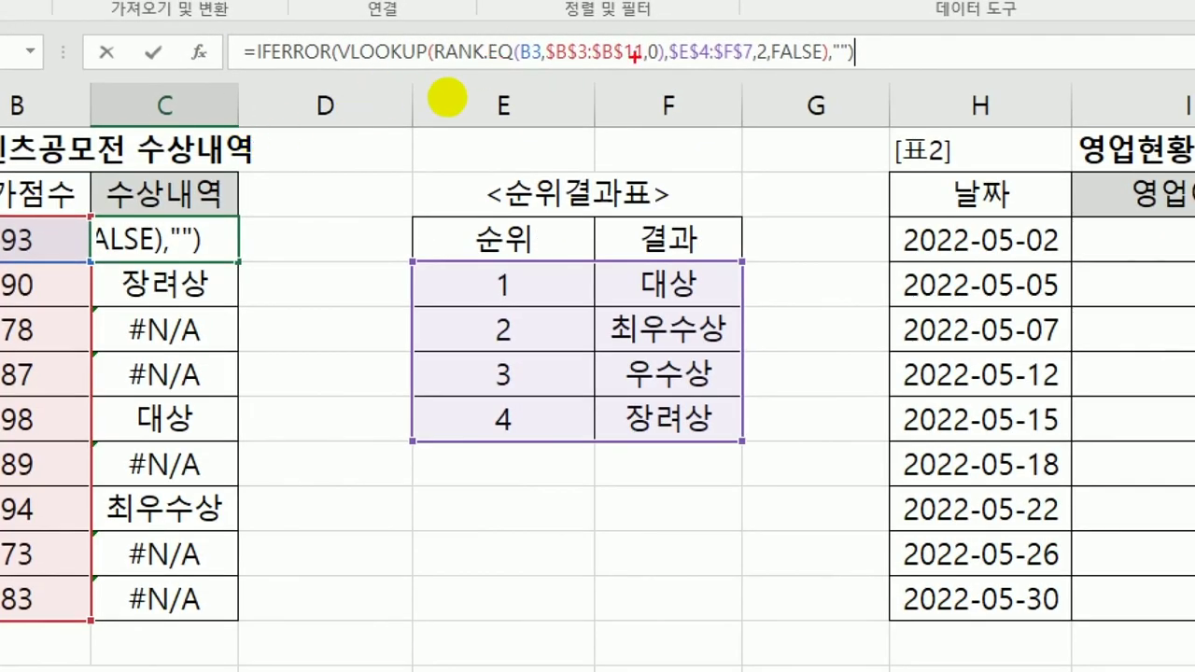
left_click_drag(771, 58, 825, 60)
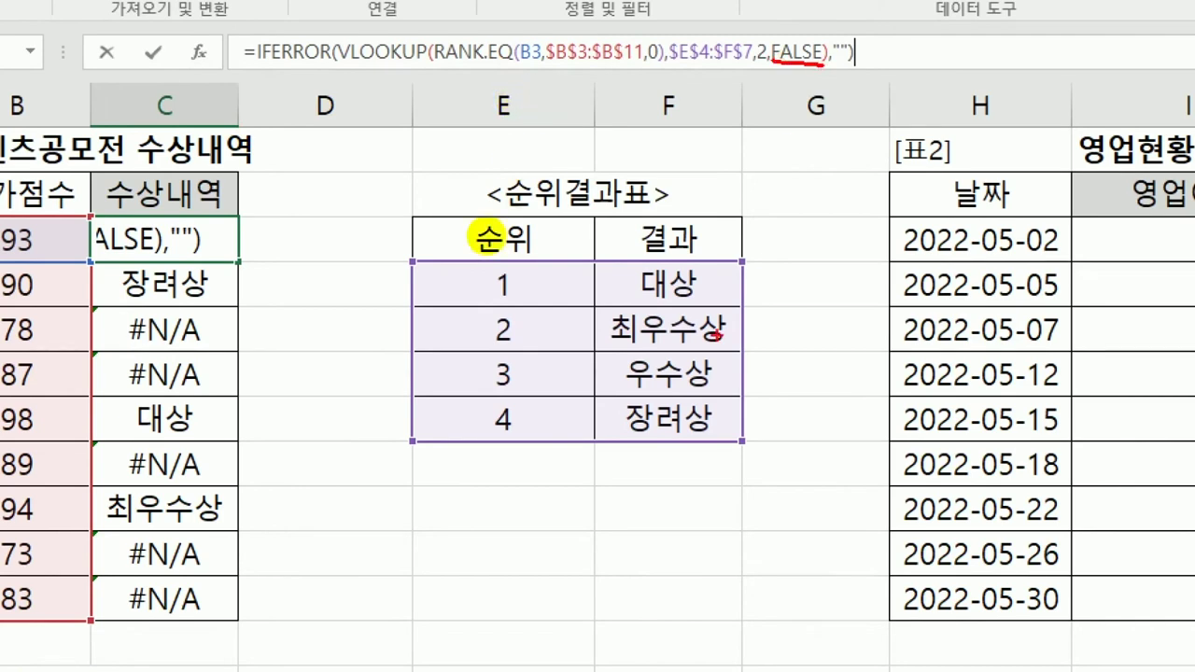
left_click_drag(538, 280, 540, 420)
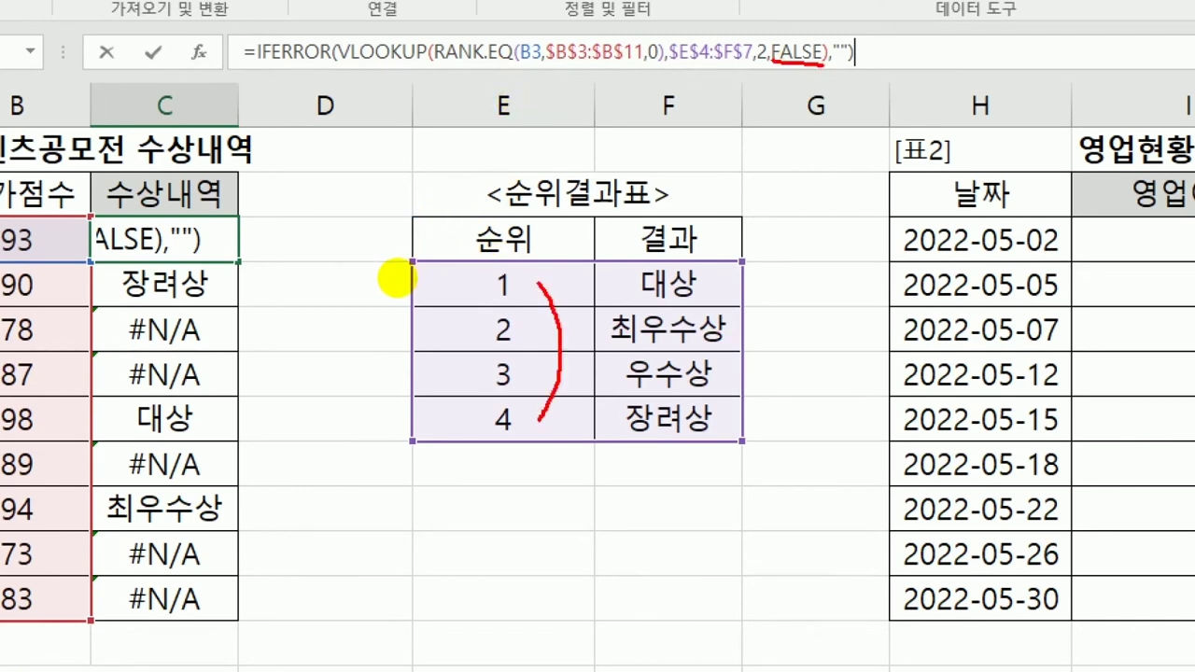
left_click_drag(133, 329, 201, 323)
left_click_drag(131, 384, 206, 394)
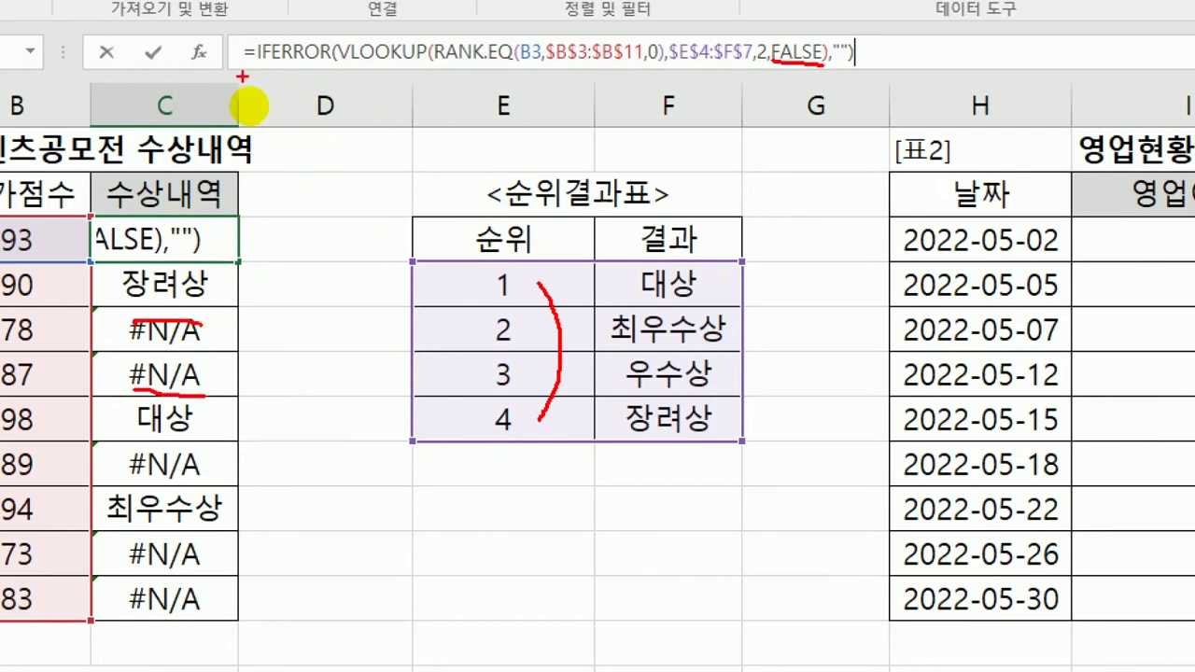
left_click_drag(238, 58, 338, 69)
left_click_drag(838, 70, 864, 66)
mouse_move(845, 25)
left_mouse_down()
mouse_move(827, 66)
mouse_move(857, 82)
left_mouse_up()
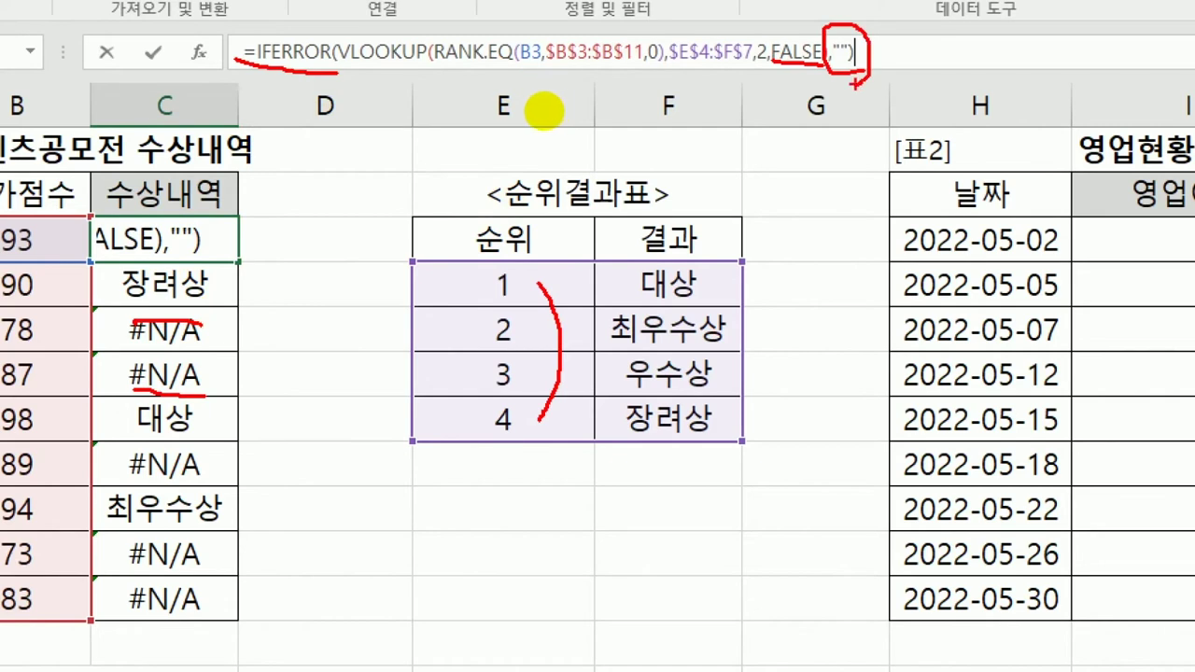
left_click_drag(356, 80, 607, 75)
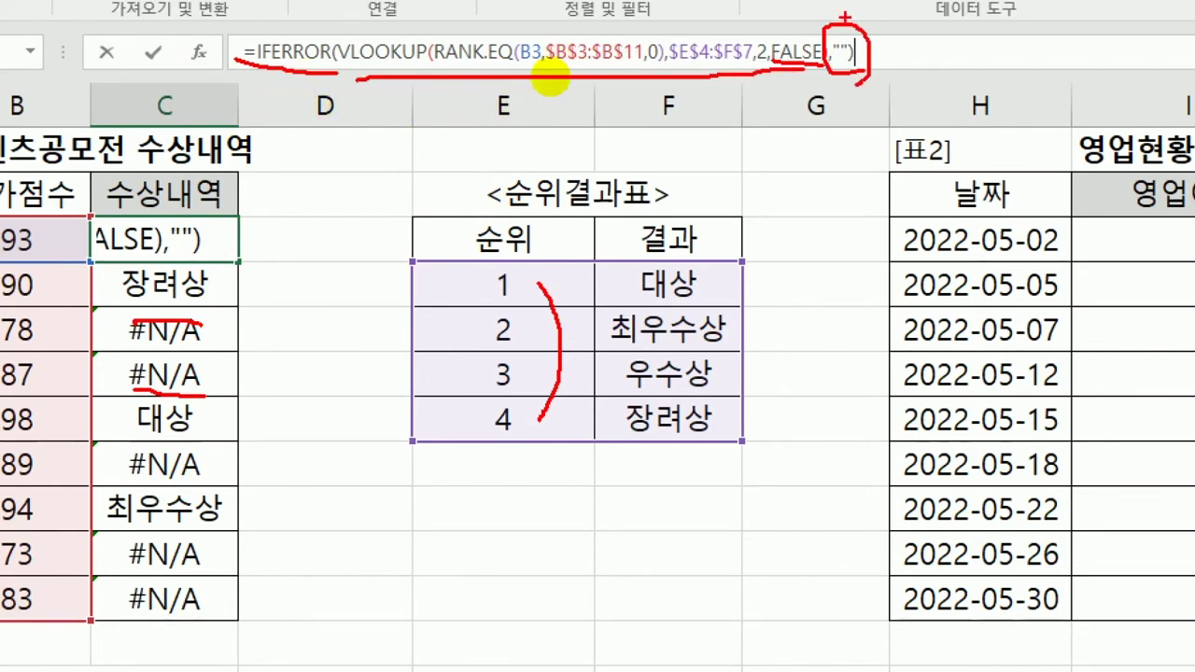
key("Escape")
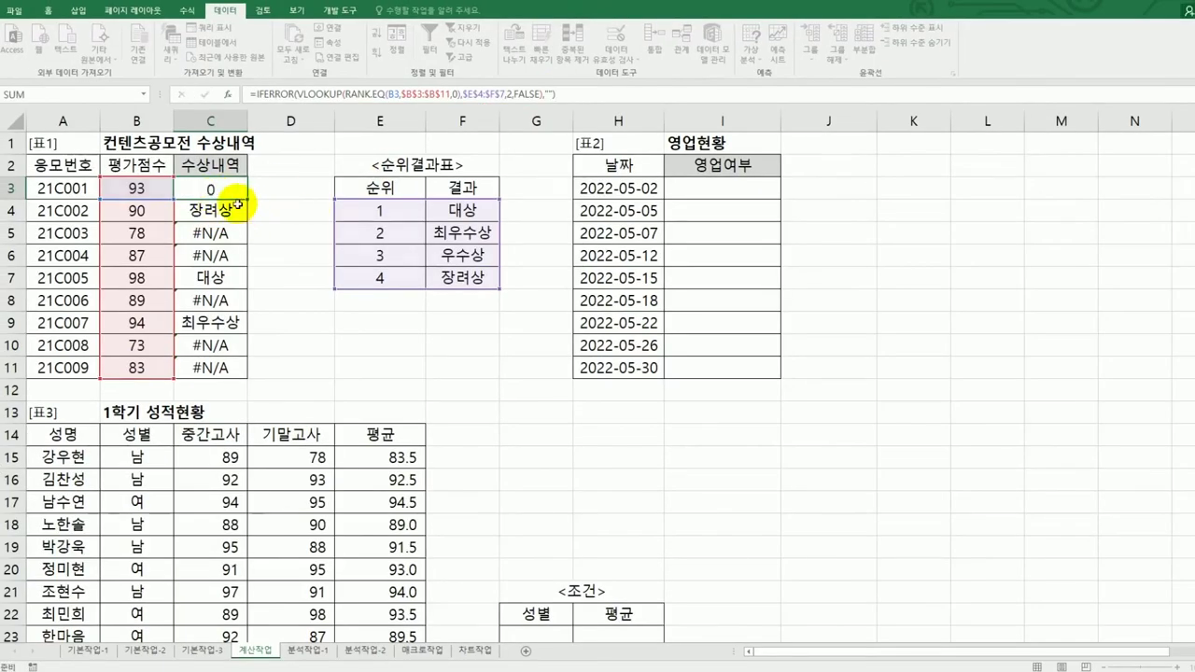
Commit the IFERROR formula in C3 and fill it down to C11
key("Return")
left_click(238, 196)
left_click_drag(247, 198, 247, 370)
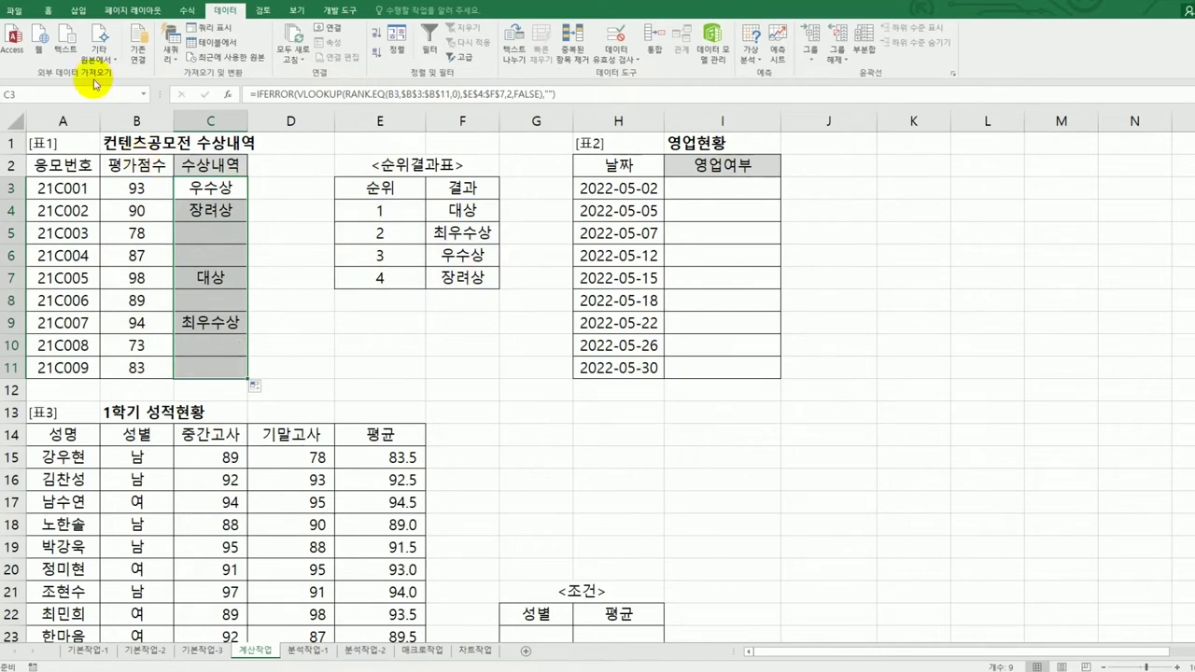
Undo the IFERROR formula and the last two fills in the 수상내역 column
left_click(37, 3)
left_click(37, 4)
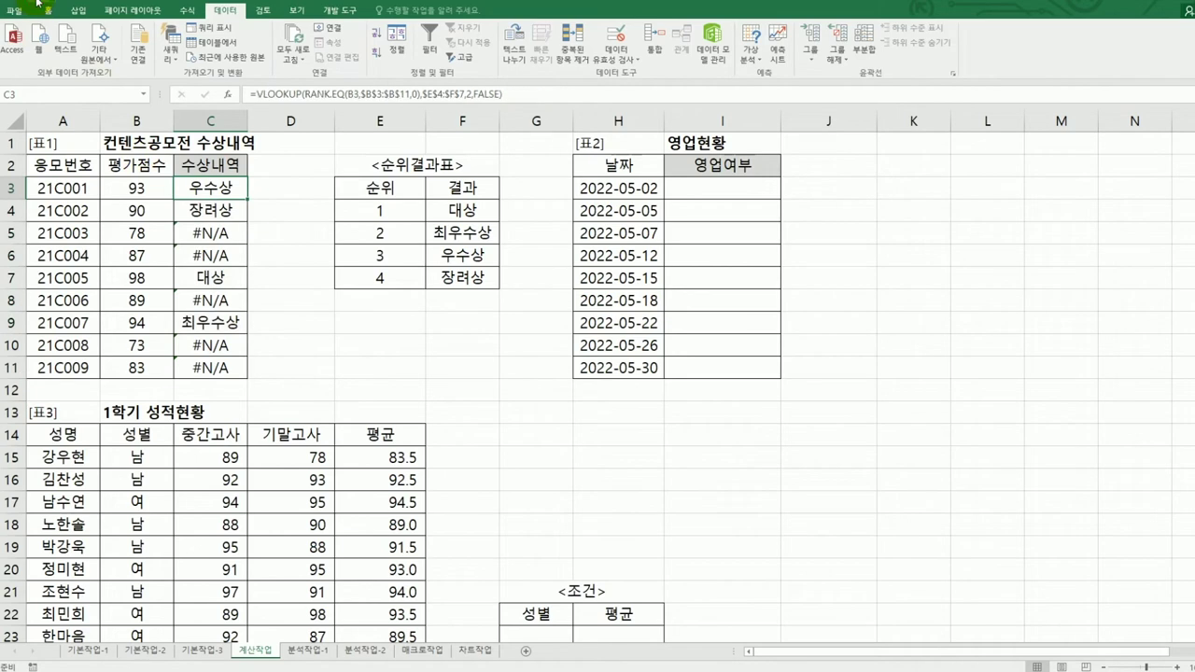
left_click(37, 4)
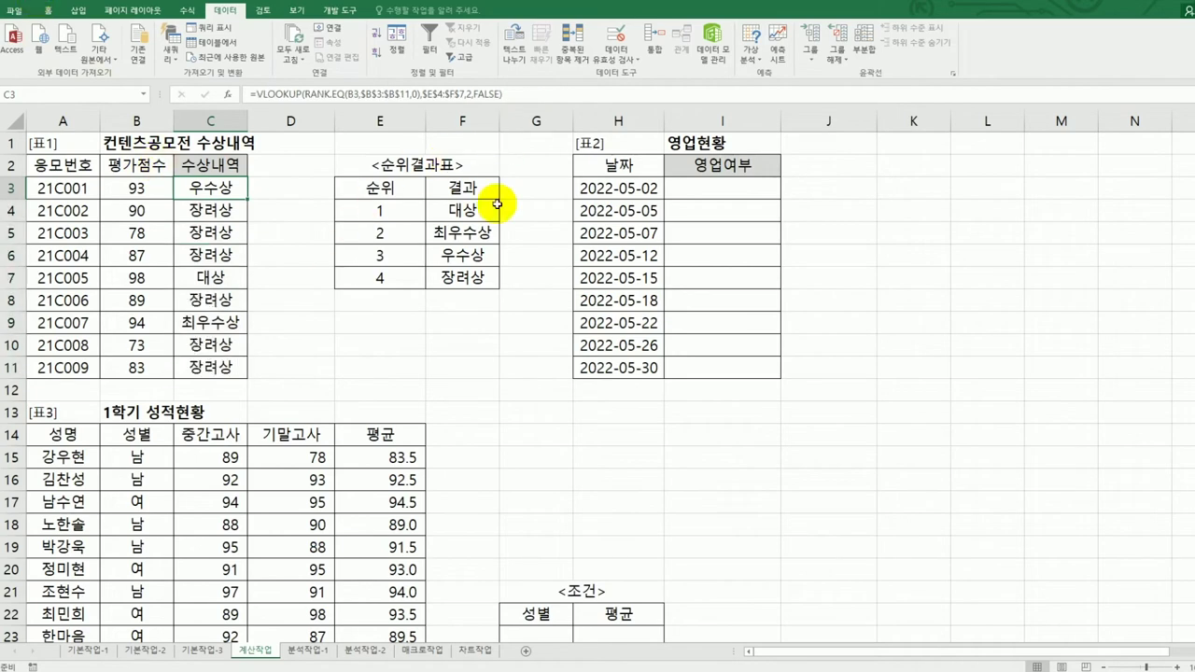
key("ctrl+1")
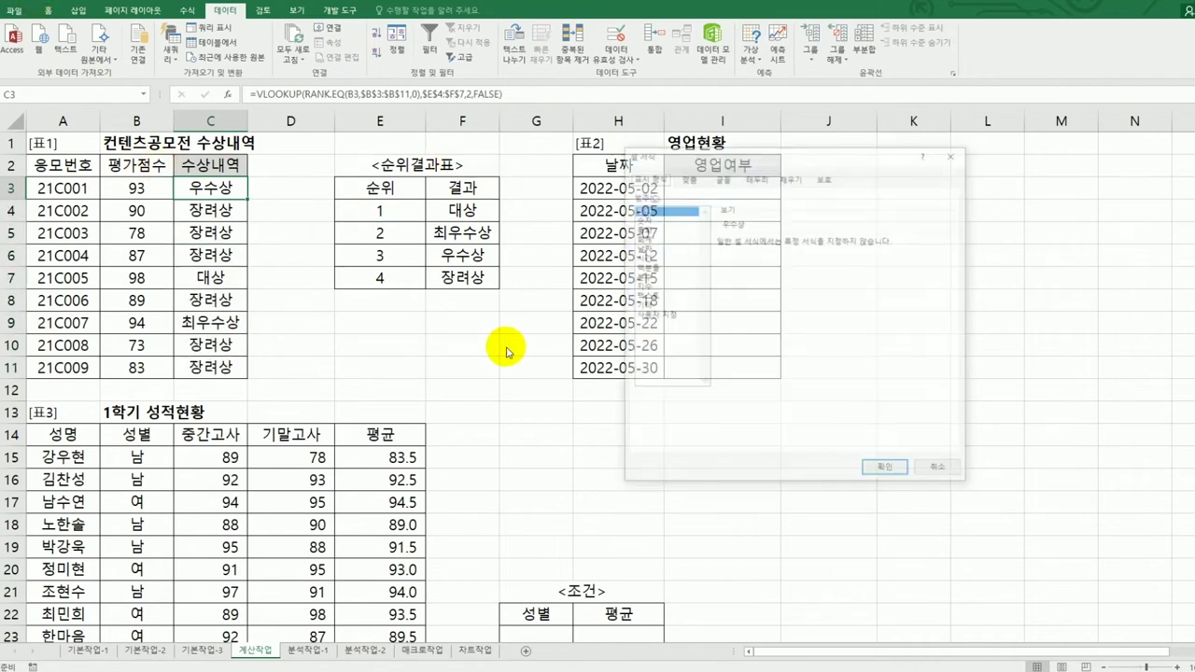
key("Escape")
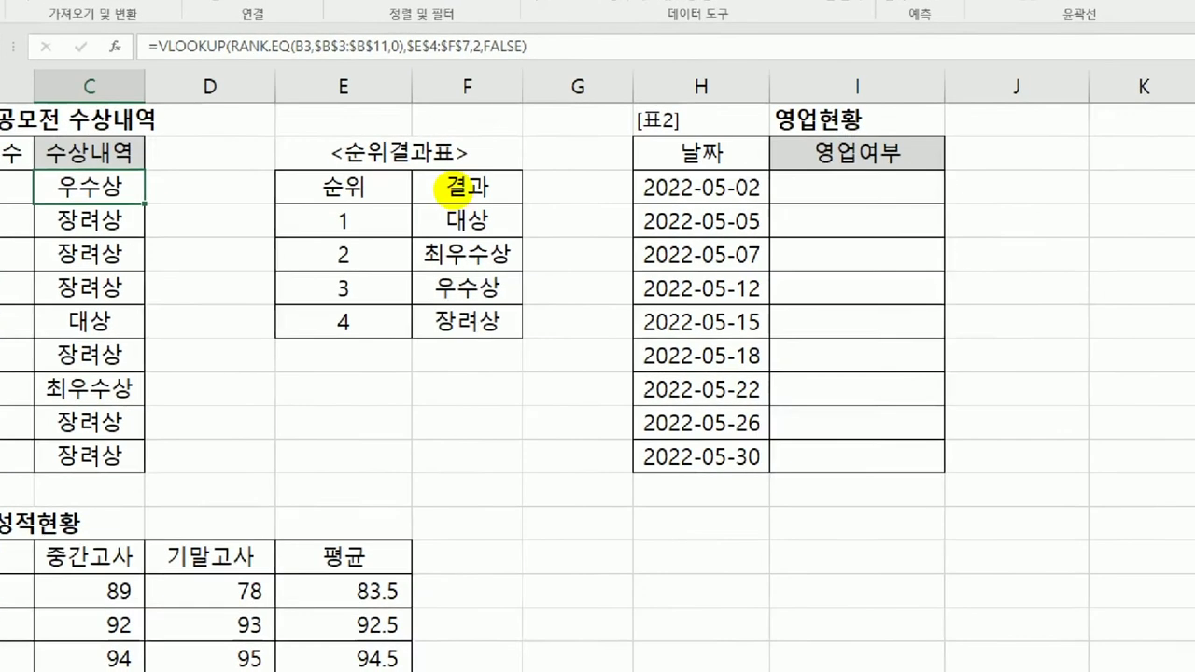
left_click_drag(167, 58, 519, 51)
mouse_move(511, 319)
left_mouse_down()
mouse_move(448, 343)
mouse_move(429, 310)
mouse_move(504, 308)
left_mouse_up()
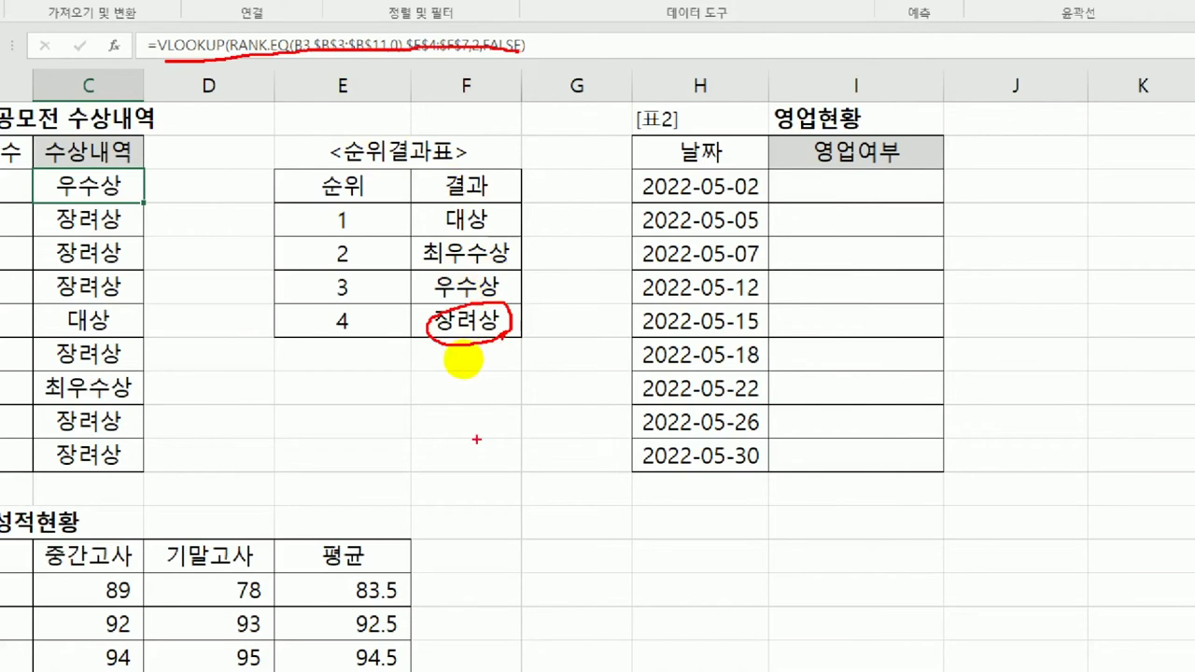
mouse_move(137, 192)
left_mouse_down()
mouse_move(149, 219)
mouse_move(140, 457)
left_mouse_up()
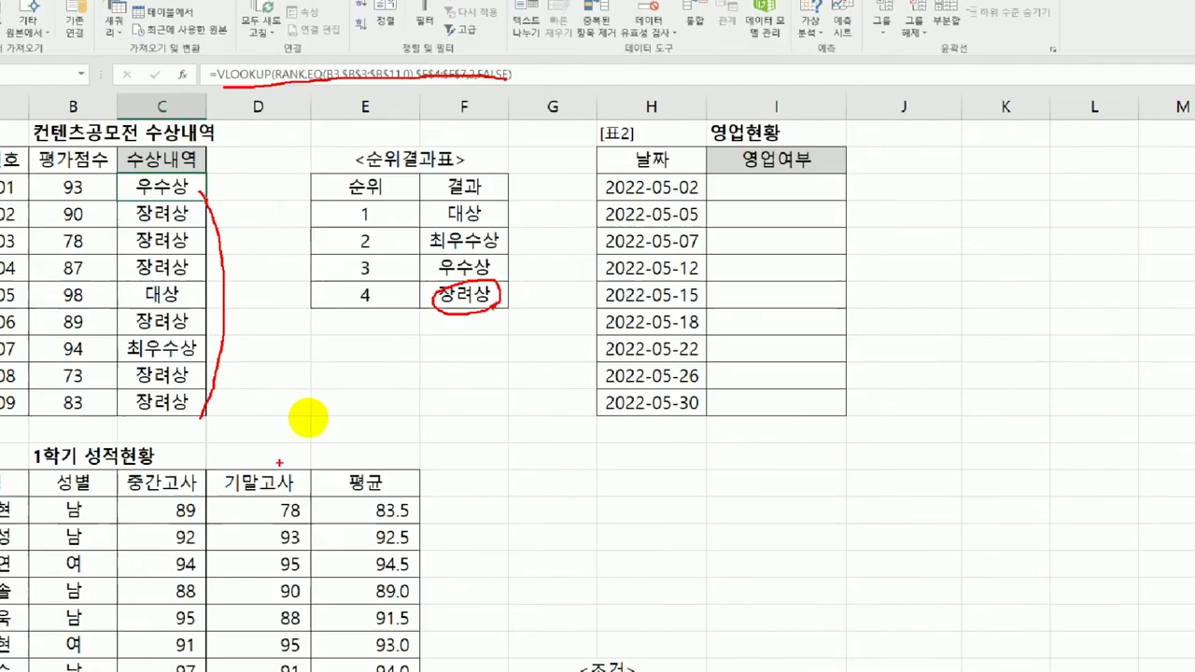
key("Escape")
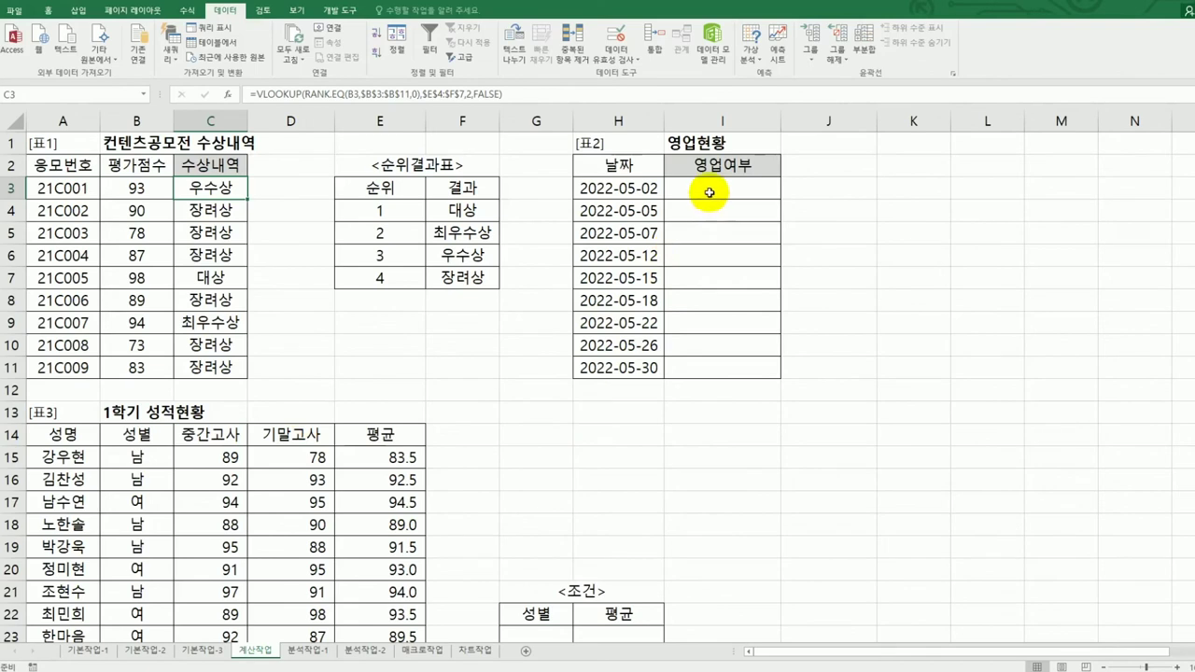
Enter =WEEKDAY(H3,1) in I3 of the 영업여부 column and fill it down to I11
left_click(710, 193)
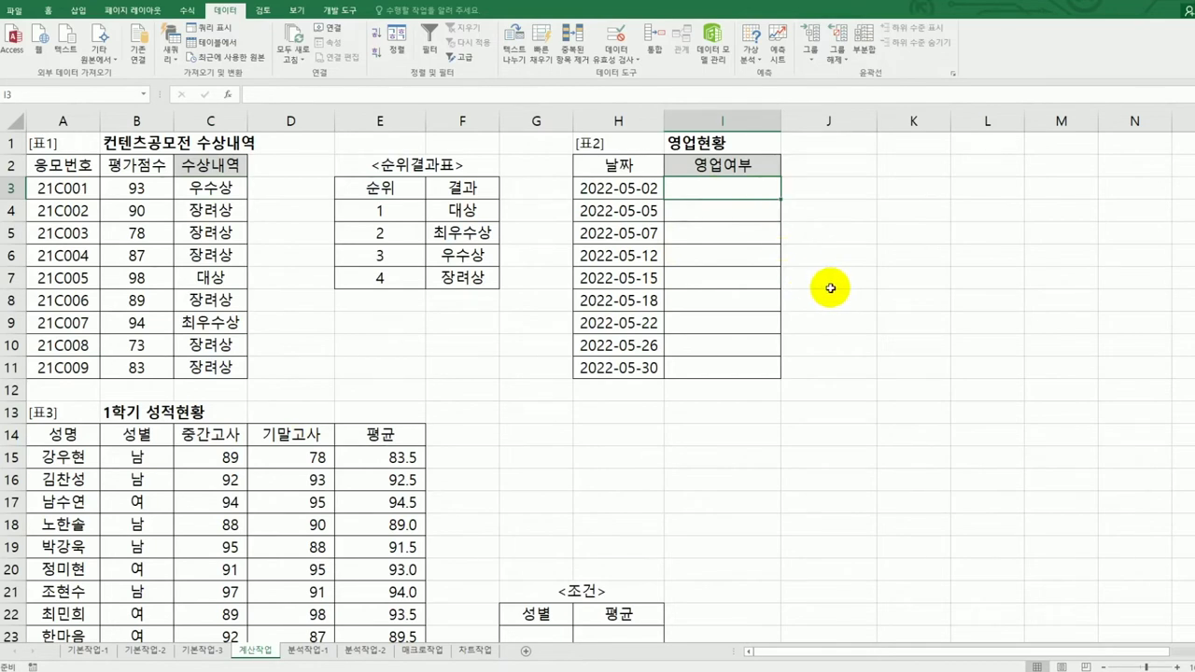
type("=w")
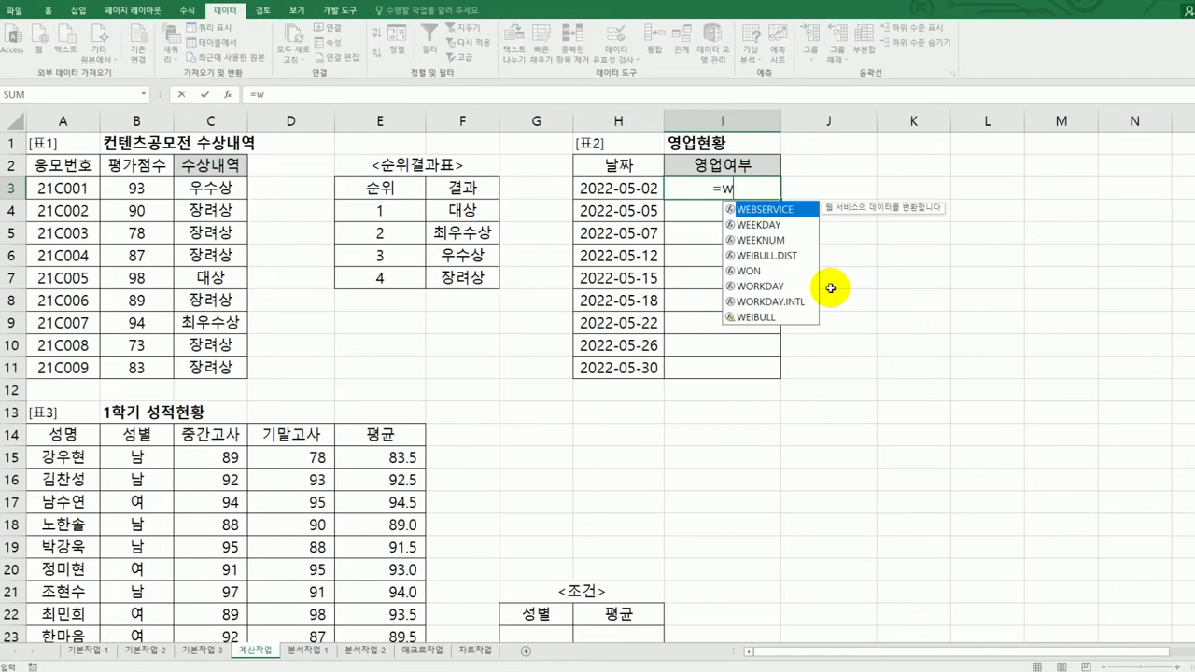
key("Down")
key("Tab")
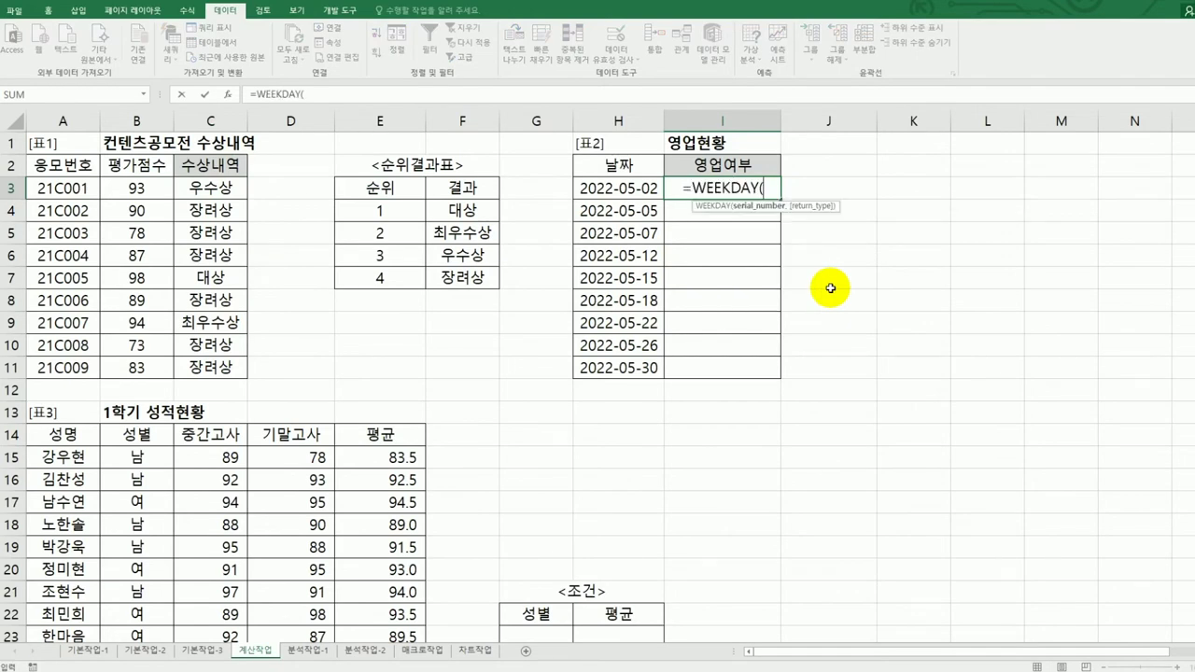
left_click(638, 189)
type(",")
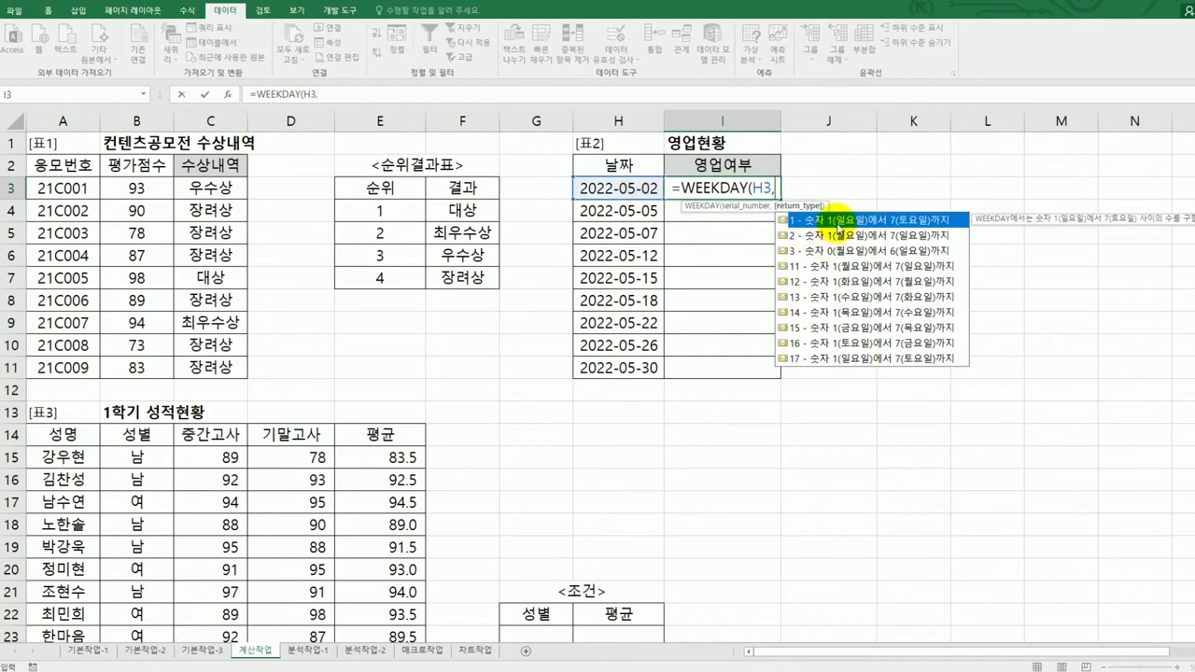
double_click(838, 225)
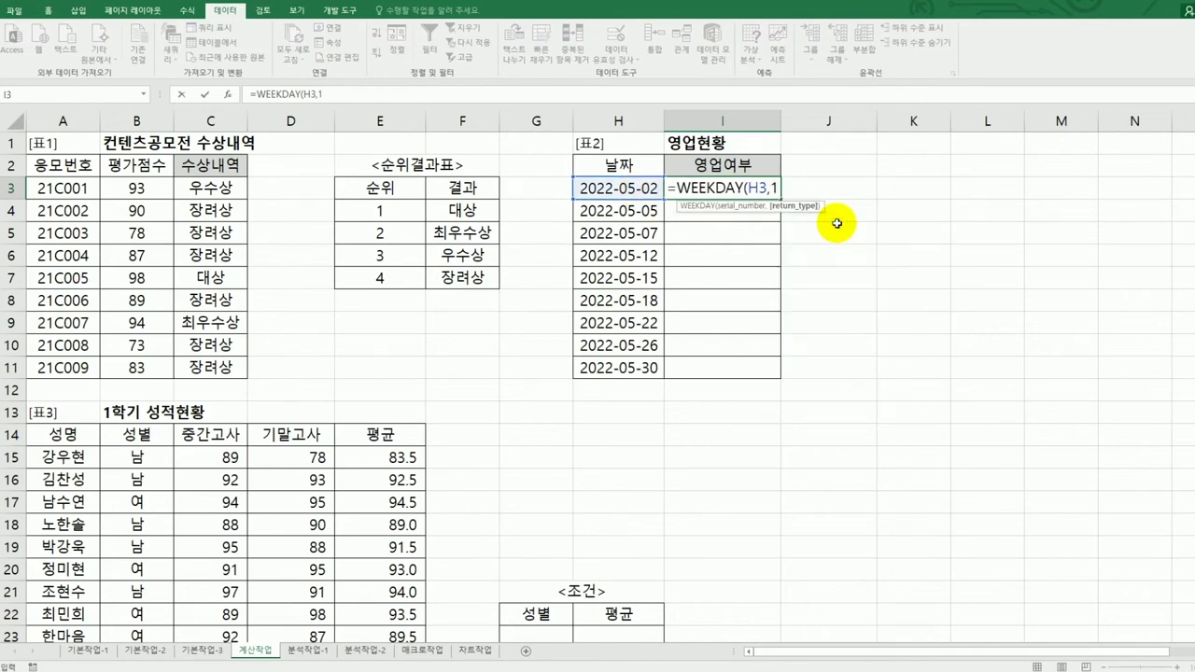
type(")")
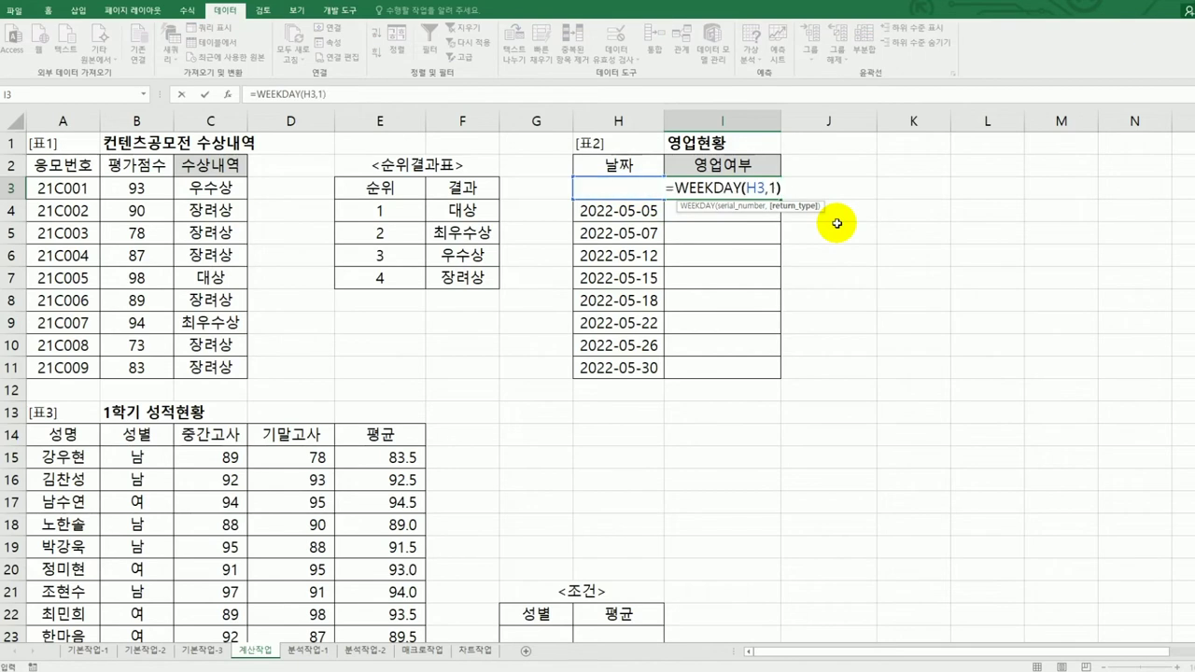
key("Return")
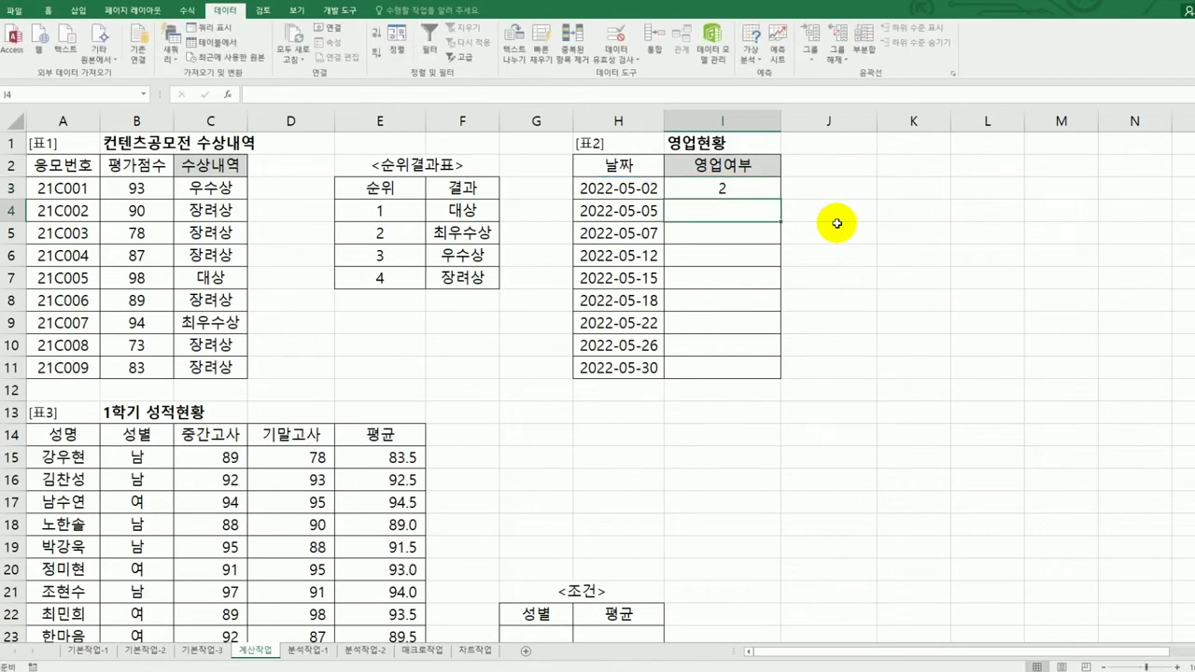
left_click(762, 188)
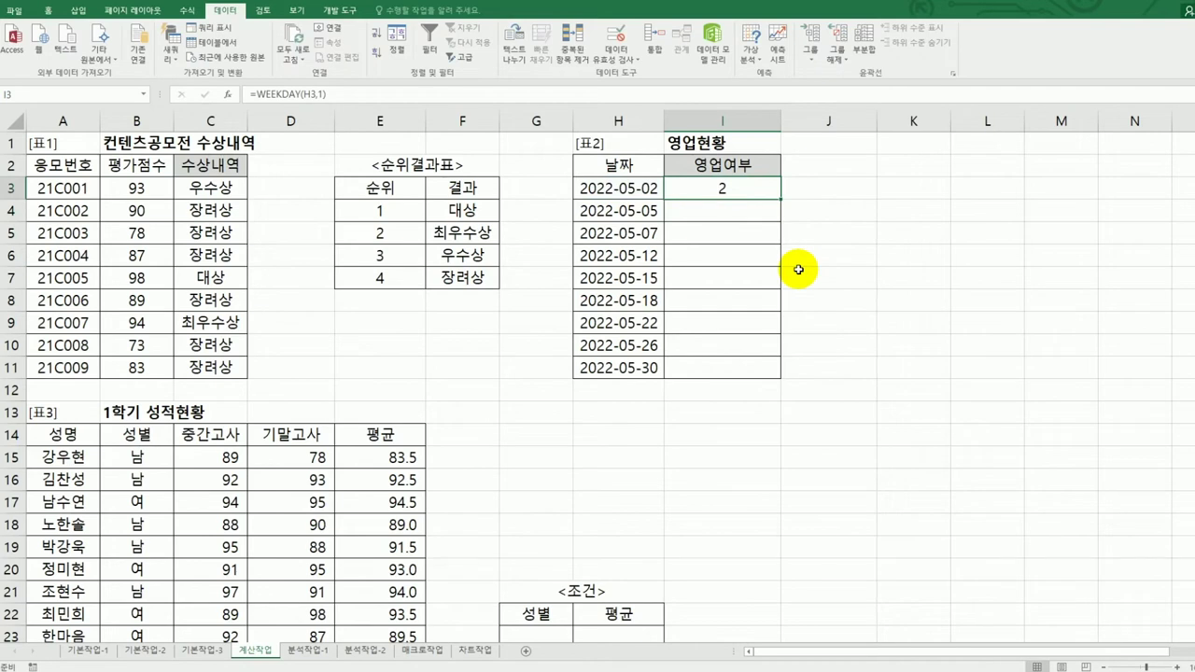
left_click_drag(778, 197, 757, 376)
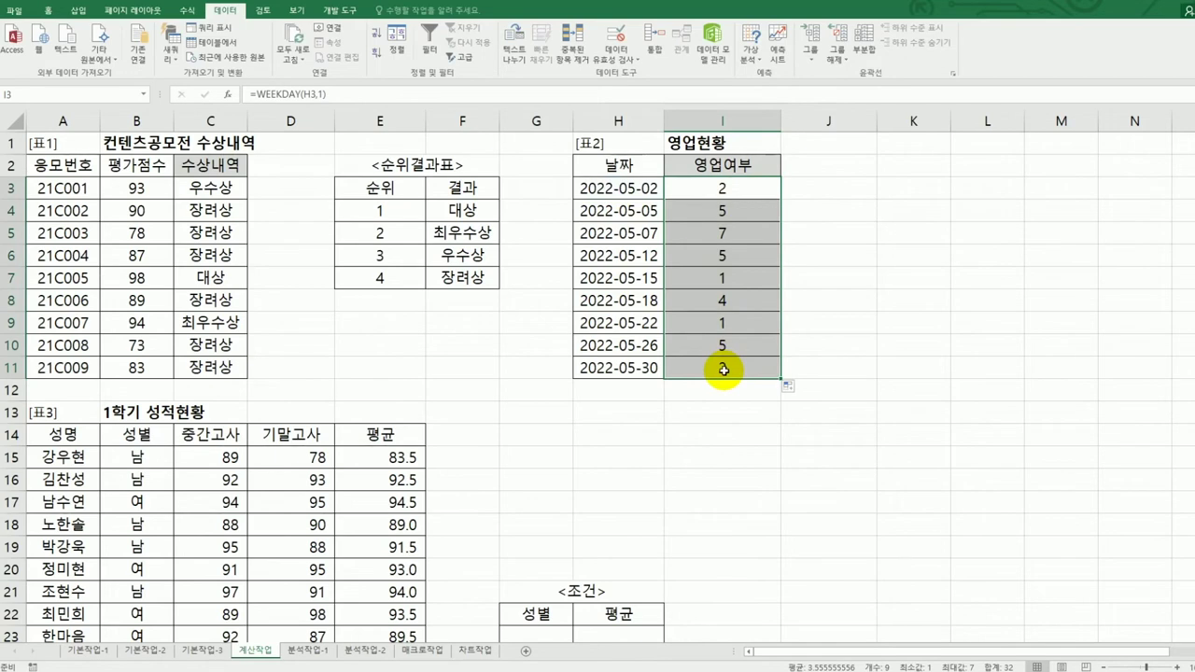
Extend the formula in I3 to =IF(WEEKDAY(H3,1)=1,"휴업","영업")
left_click(720, 187)
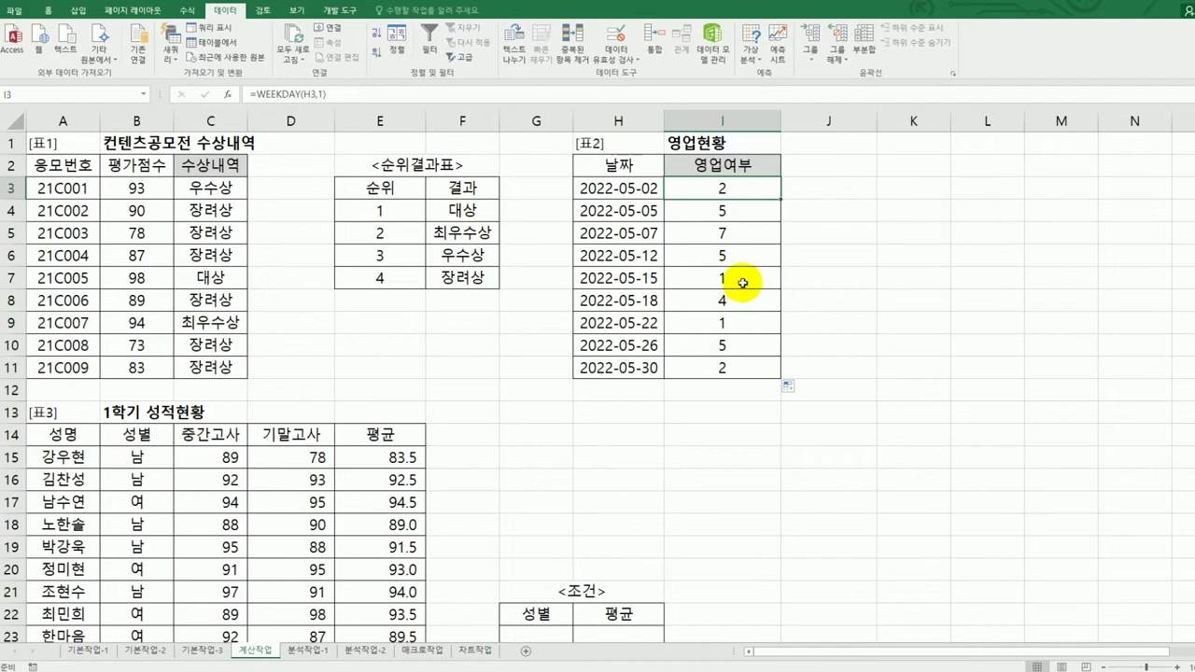
double_click(696, 183)
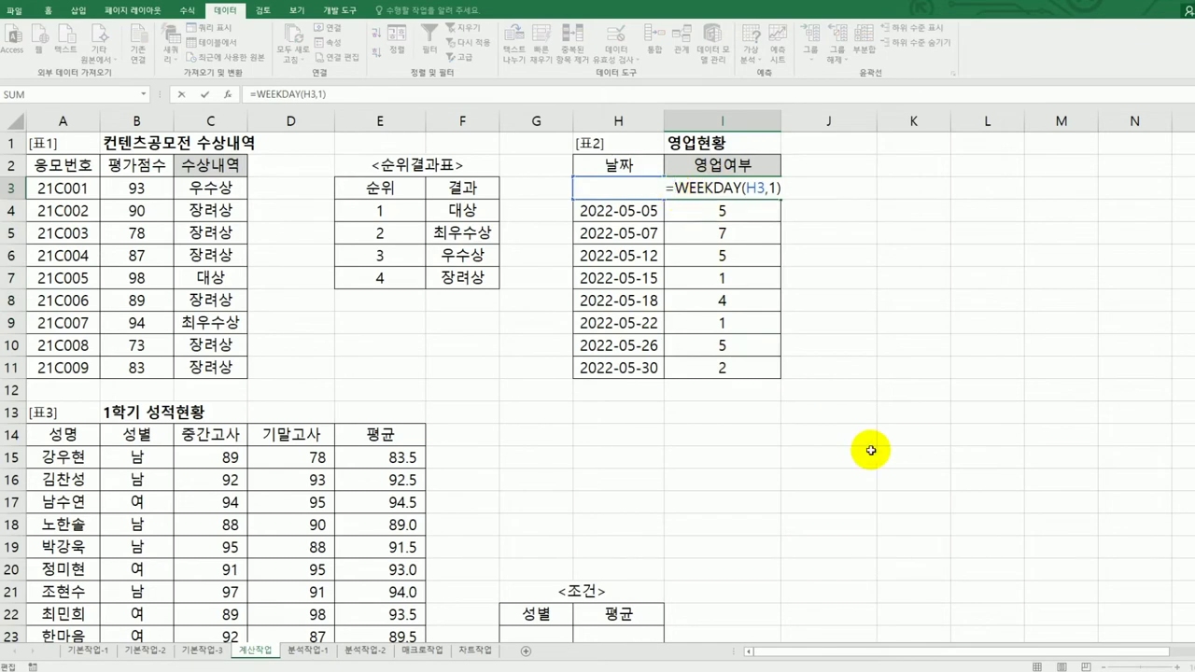
type("IF(")
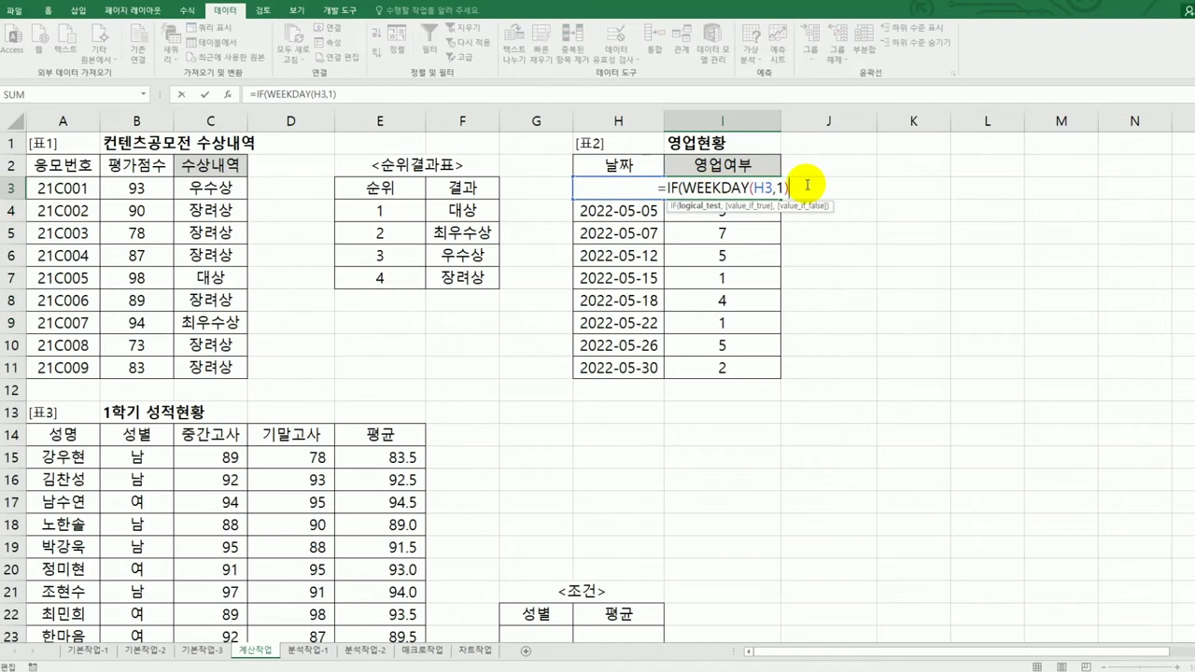
key("End")
type("=")
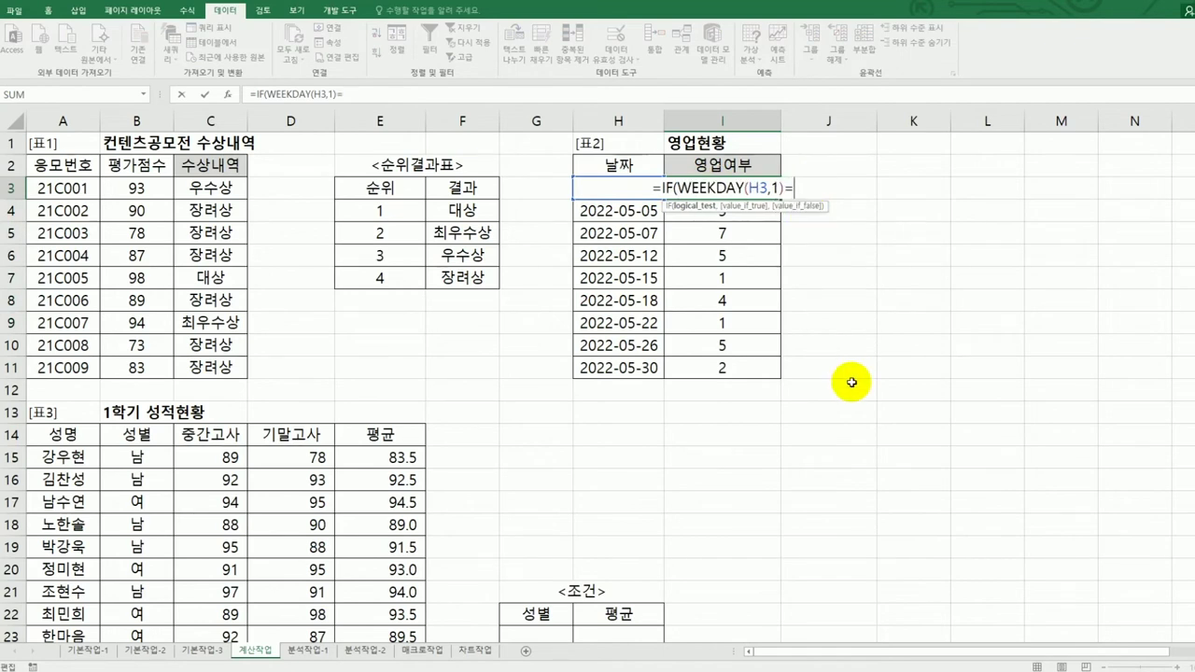
type("1,\"")
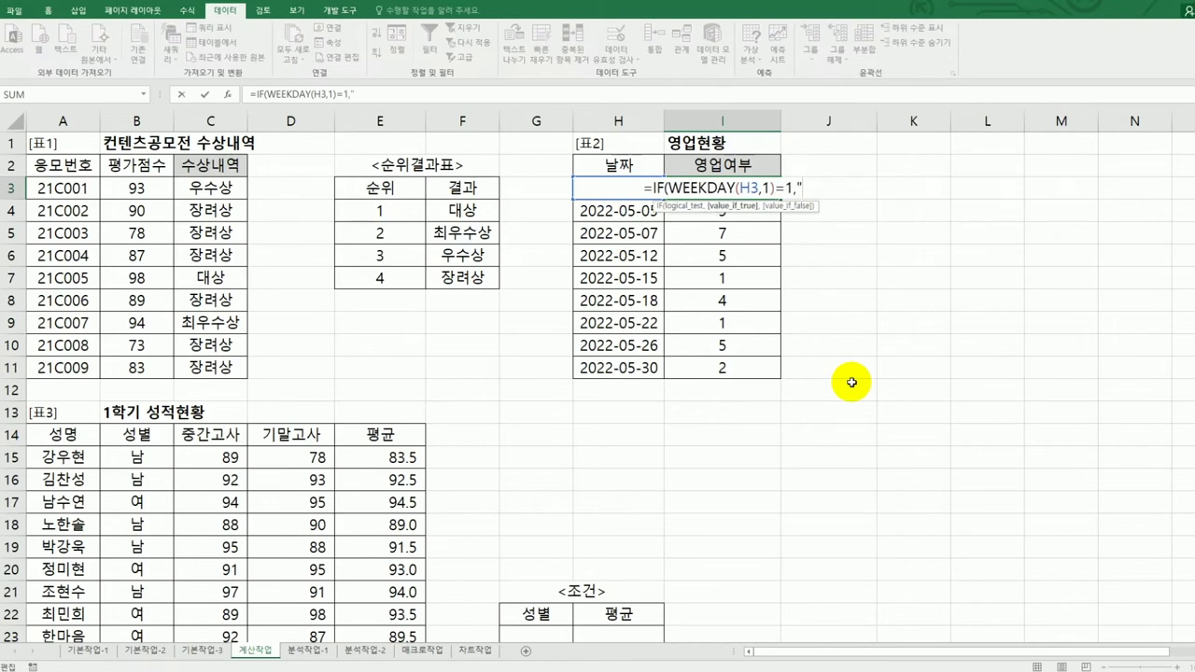
type("휴업\",\"ㅇ영업\")")
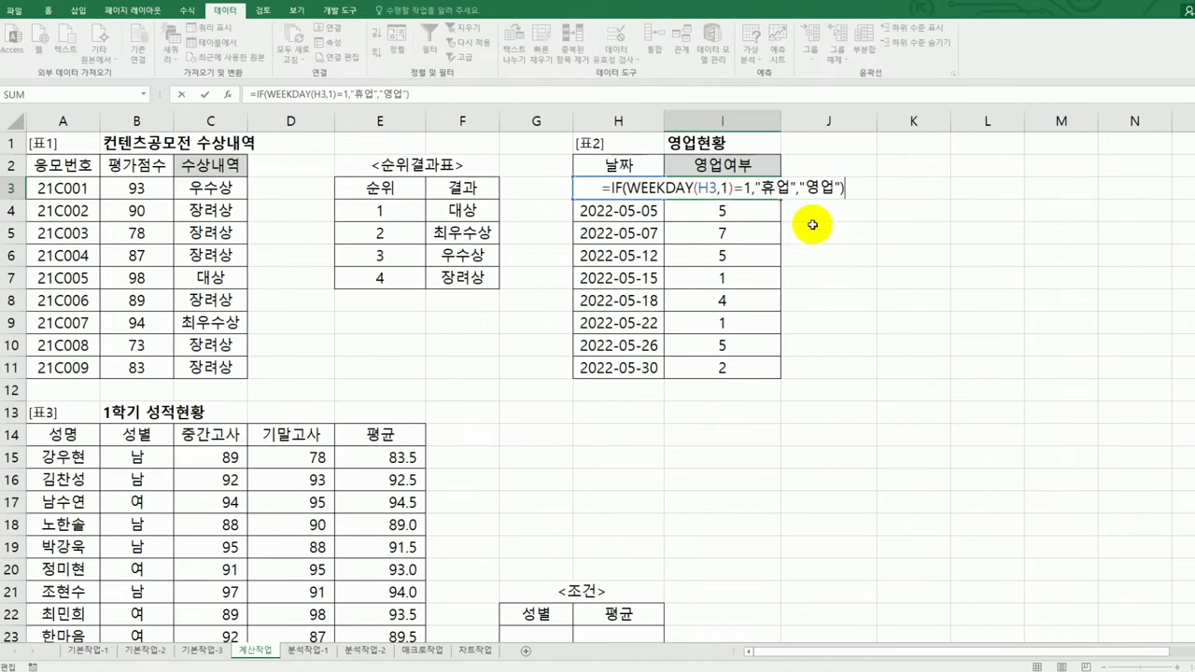
Check the IF formula's arguments in the function arguments dialog, then accept the formula and fill it down to I11
key("Left")
key("Left")
key("Left")
key("Left")
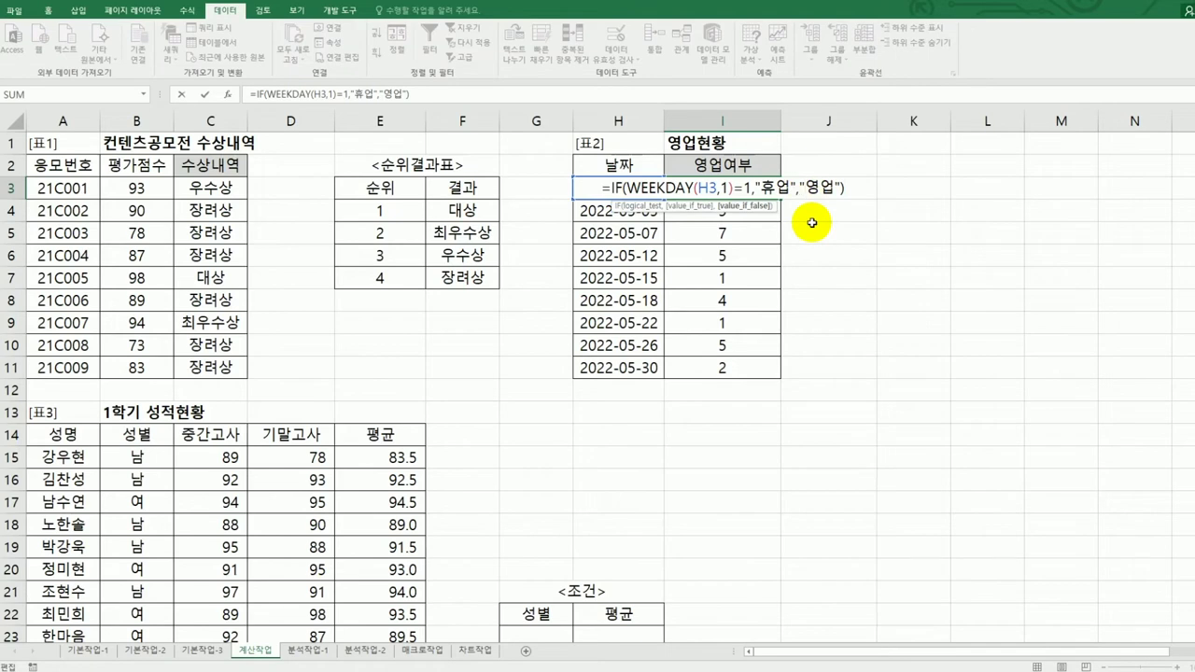
left_click(228, 95)
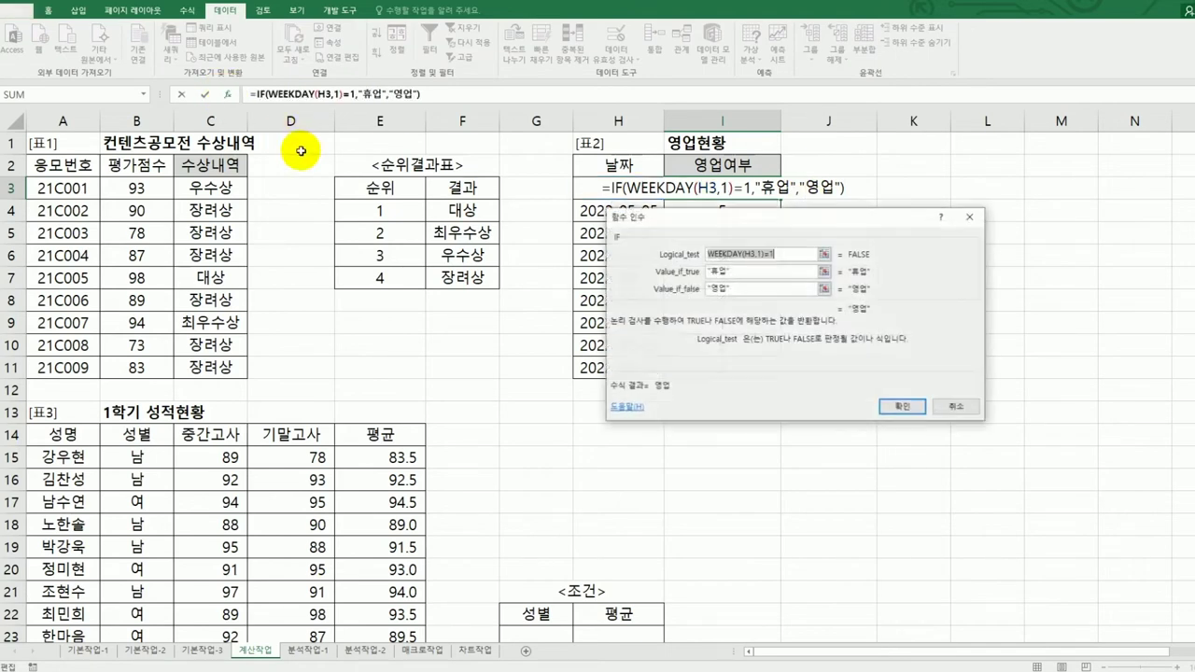
left_click(731, 271)
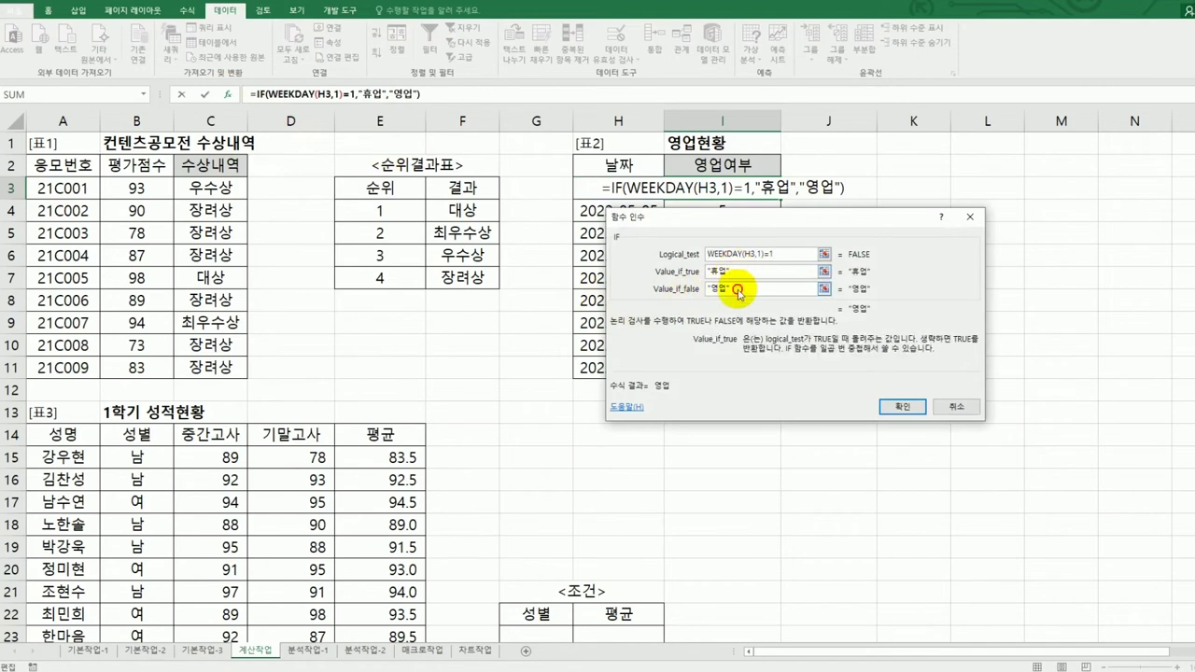
left_click(738, 291)
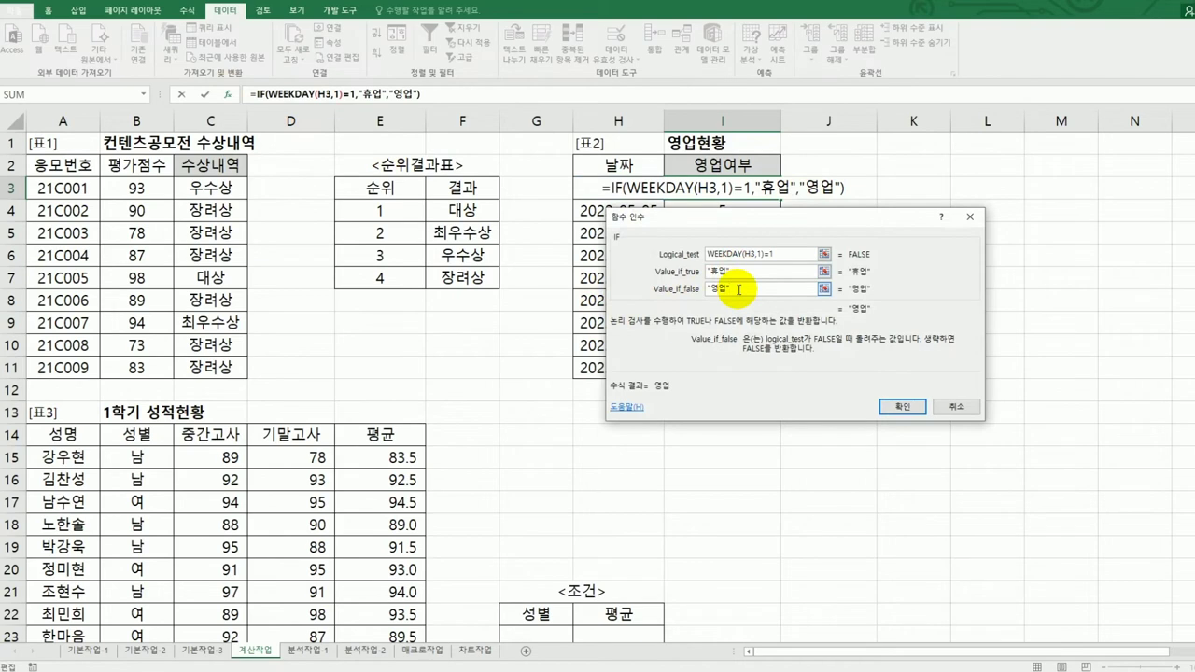
left_click(901, 407)
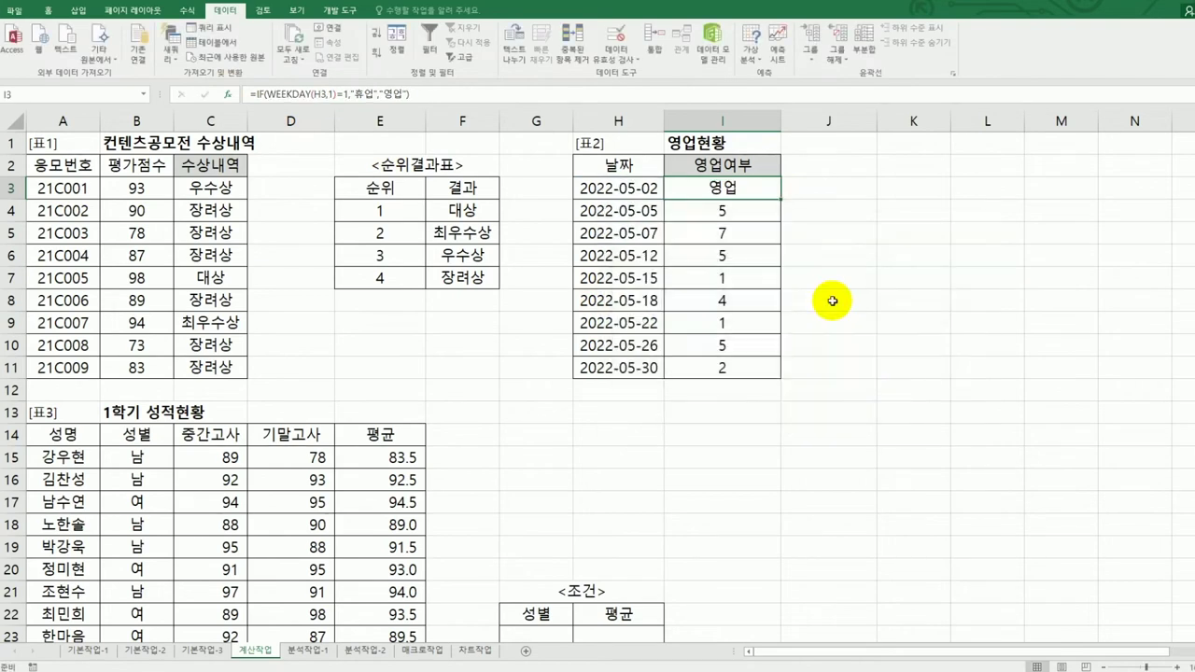
left_click_drag(779, 198, 773, 374)
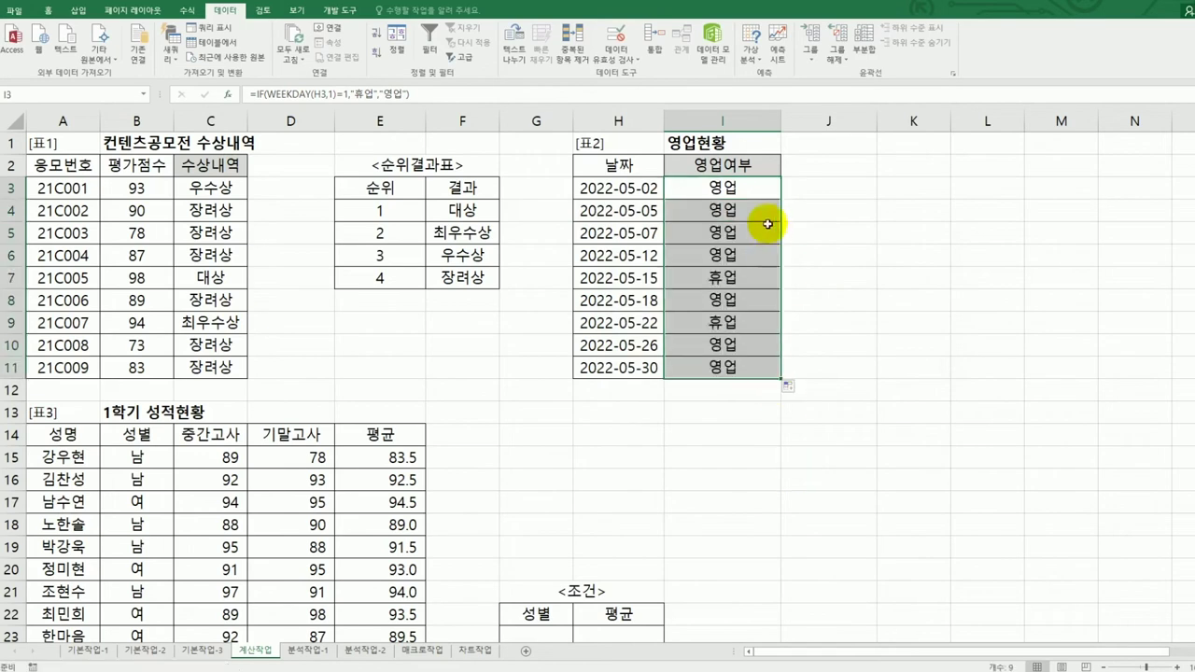
Review how WEEKDAY is nested inside the IF formula in I3, leaving the formula as it is
left_click(754, 190)
double_click(743, 193)
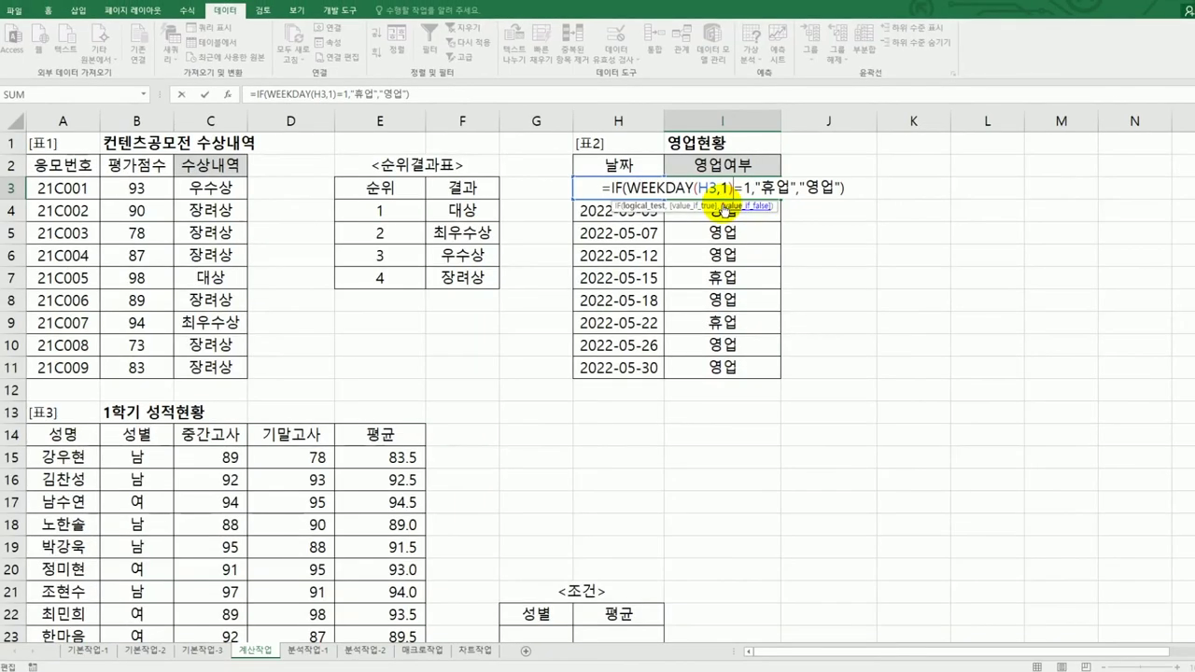
key("ctrl+Return")
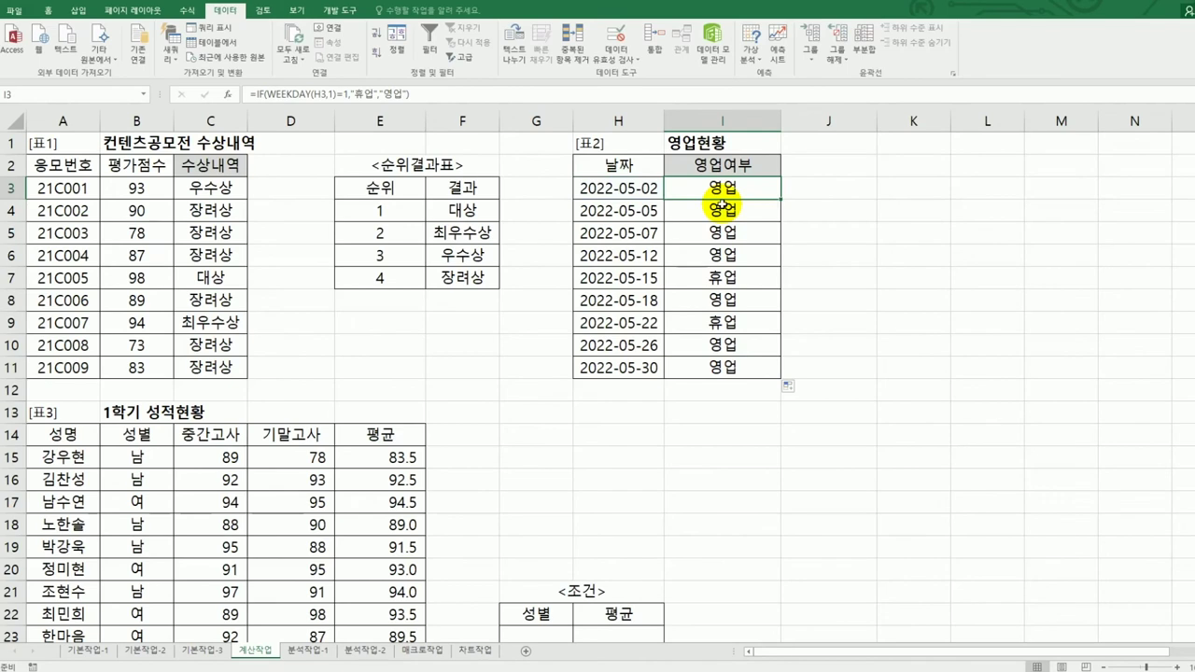
scroll(644, 408, "down", 3)
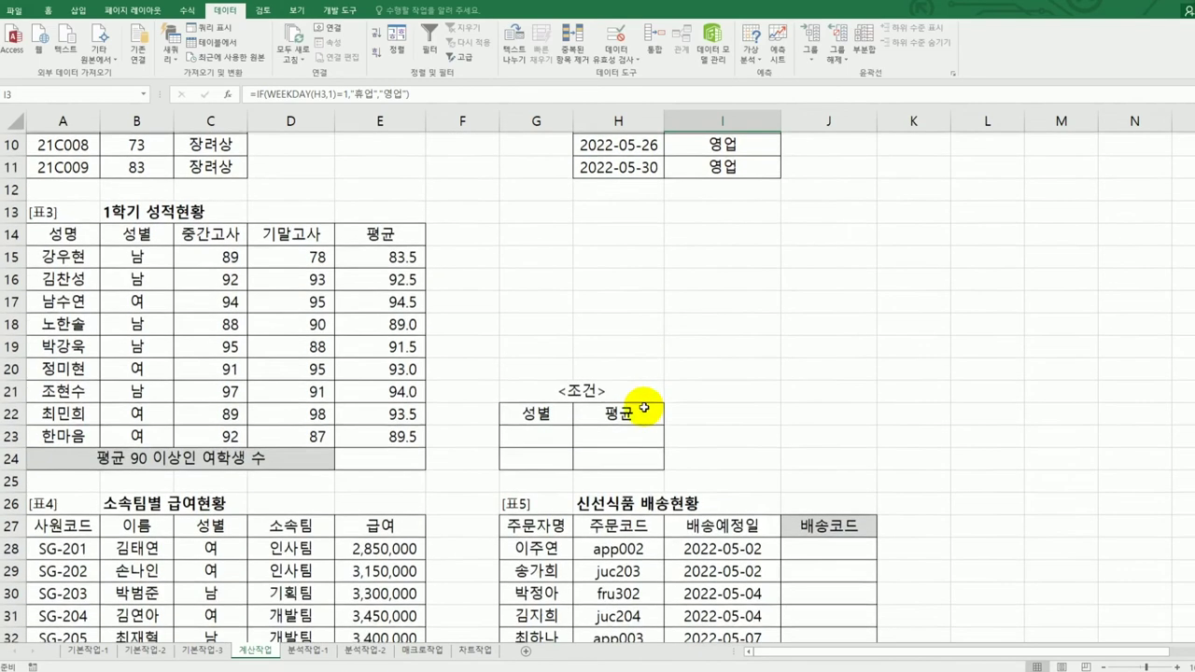
Copy 여 from B17 of the 성별 column into G23, under 성별 in the <조건> table
scroll(644, 407, "down", 1)
left_click(417, 393)
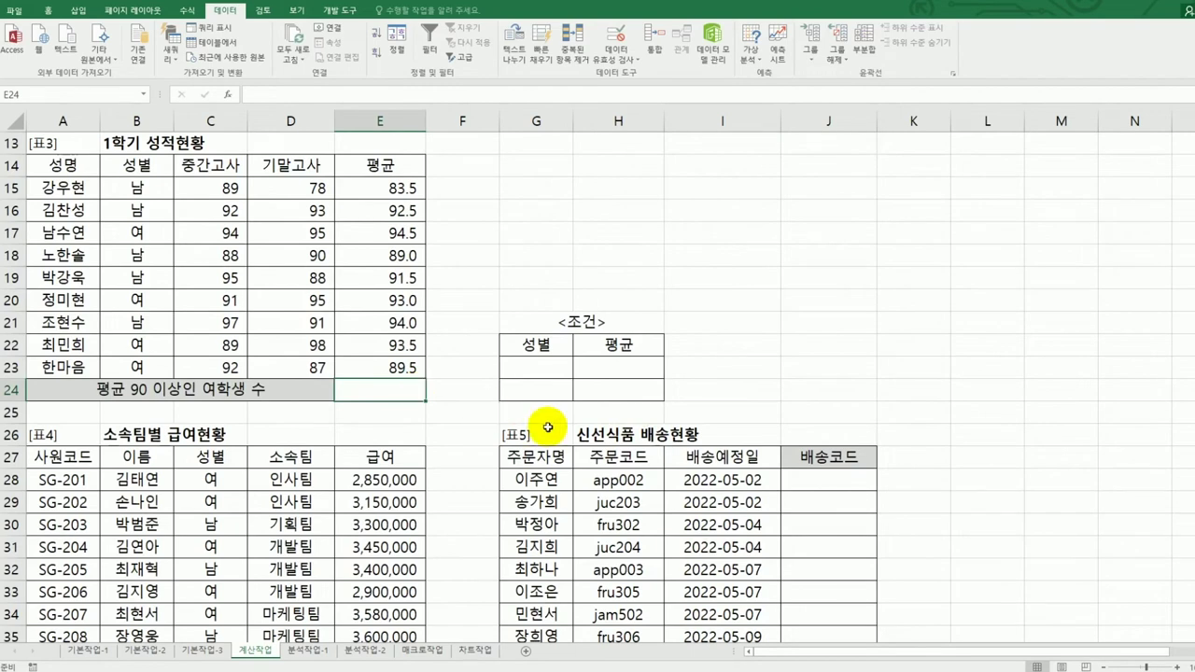
mouse_move(536, 344)
left_mouse_down()
mouse_move(614, 395)
mouse_move(555, 373)
mouse_move(536, 344)
left_mouse_up()
left_click(140, 232)
key("ctrl+c")
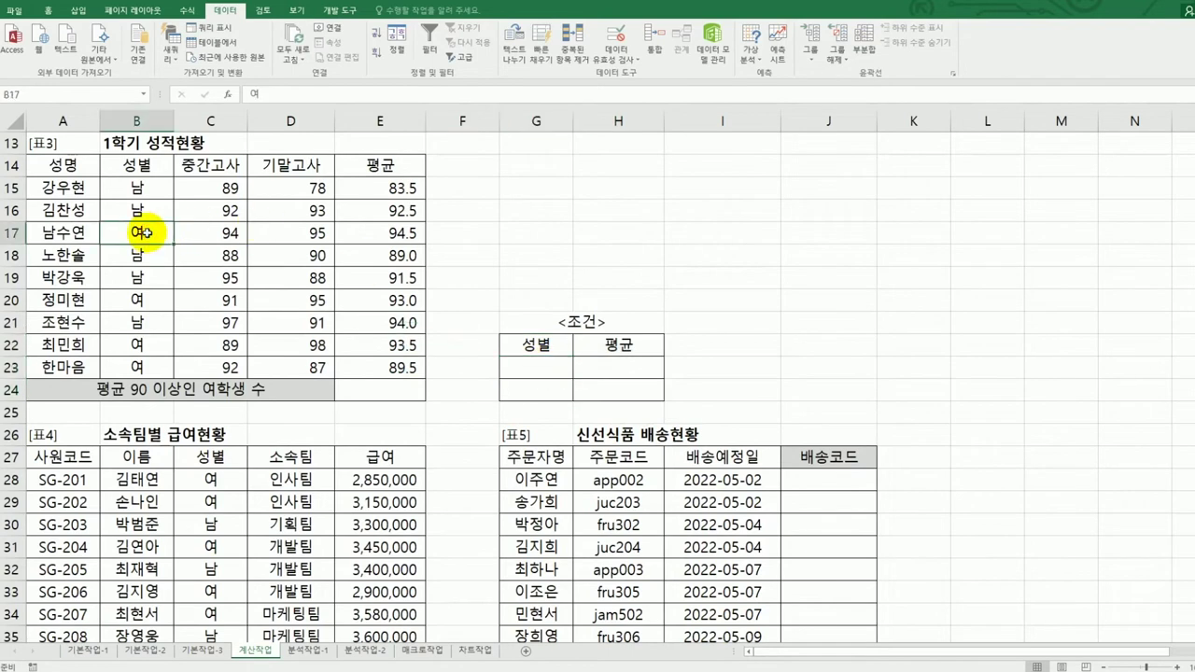
left_click(525, 368)
key("ctrl+v")
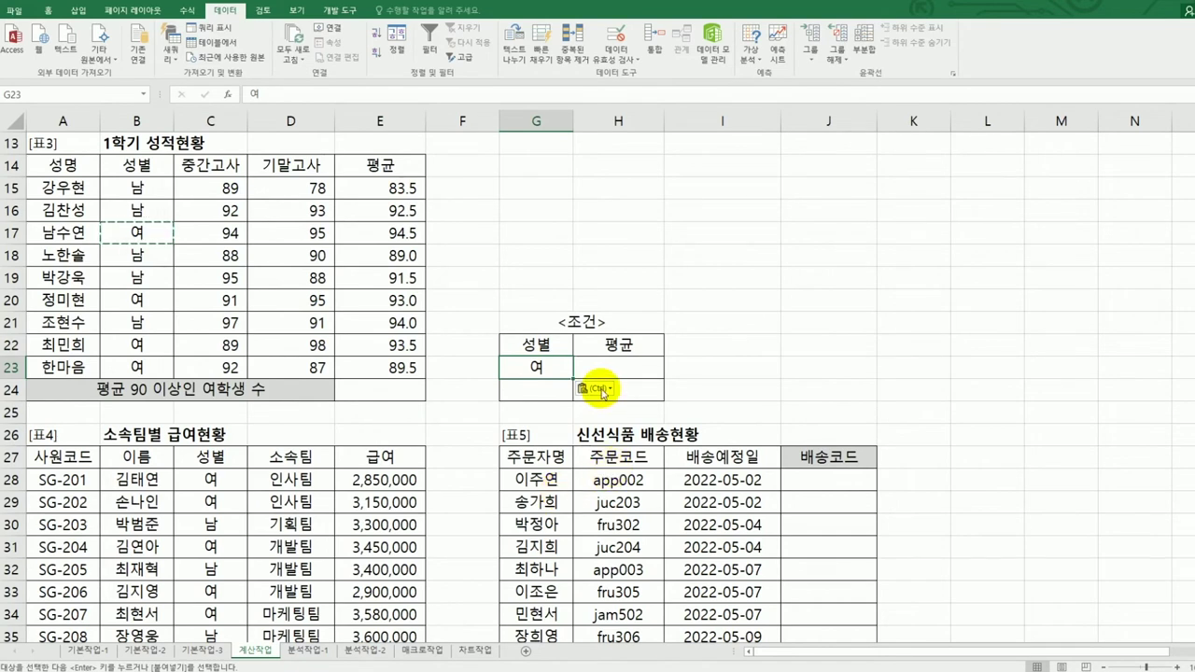
Enter the criterion >=90 in H23, under 평균 in the <조건> table
left_click(617, 366)
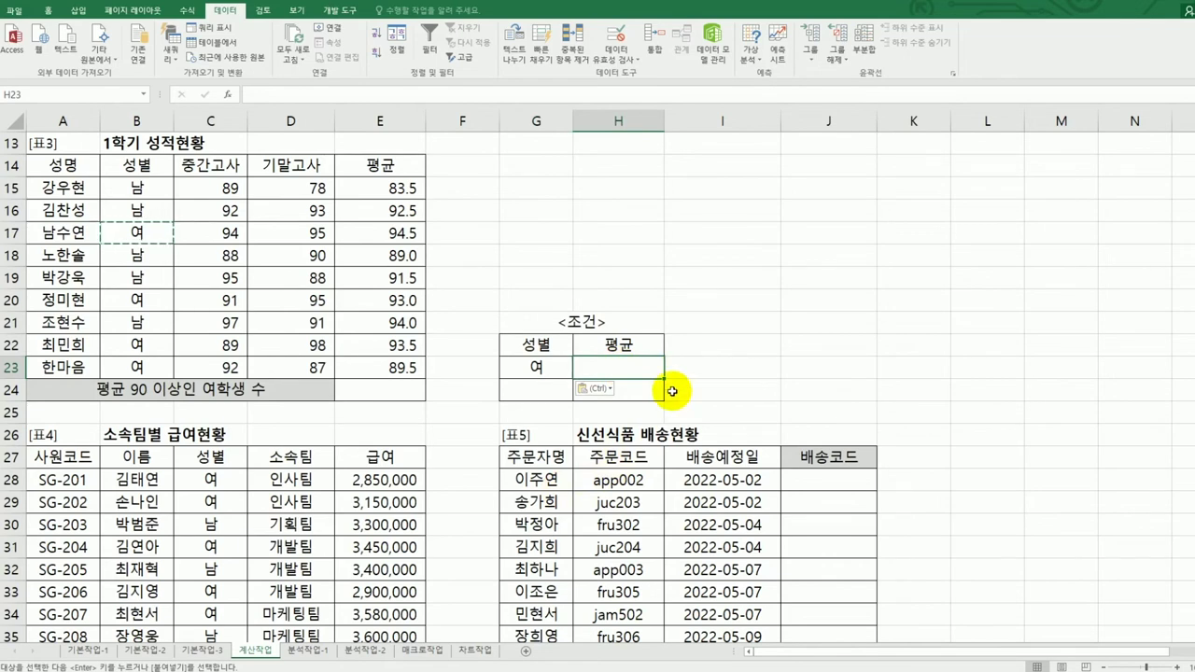
left_click_drag(541, 390, 600, 392)
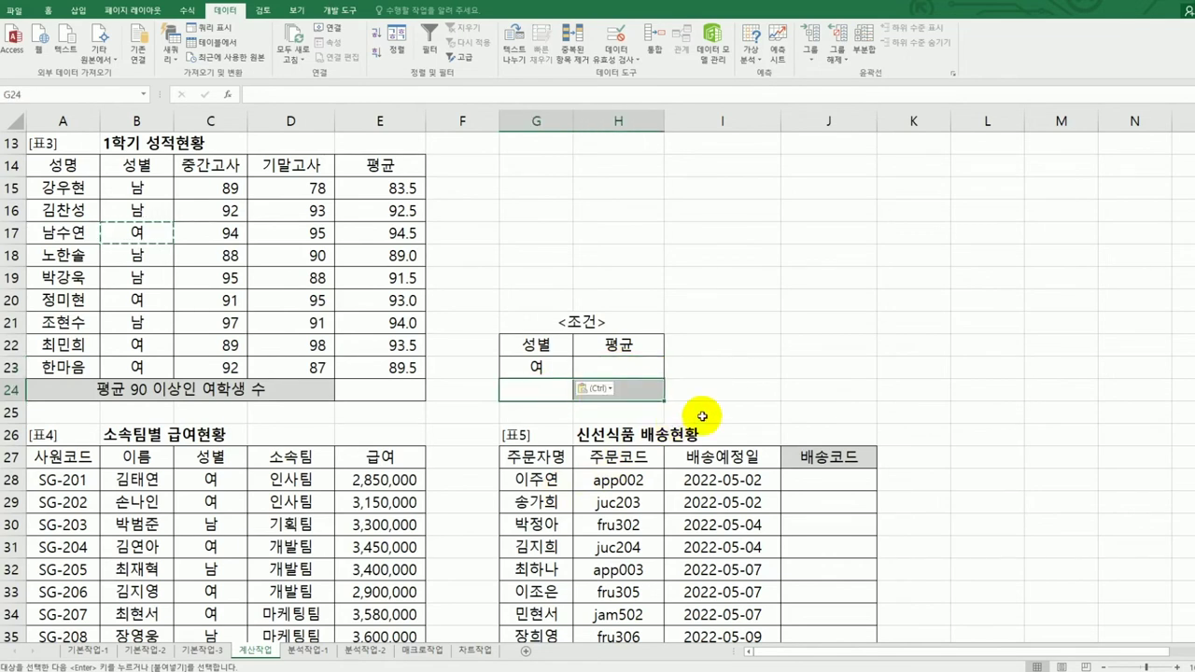
left_click_drag(539, 366, 607, 371)
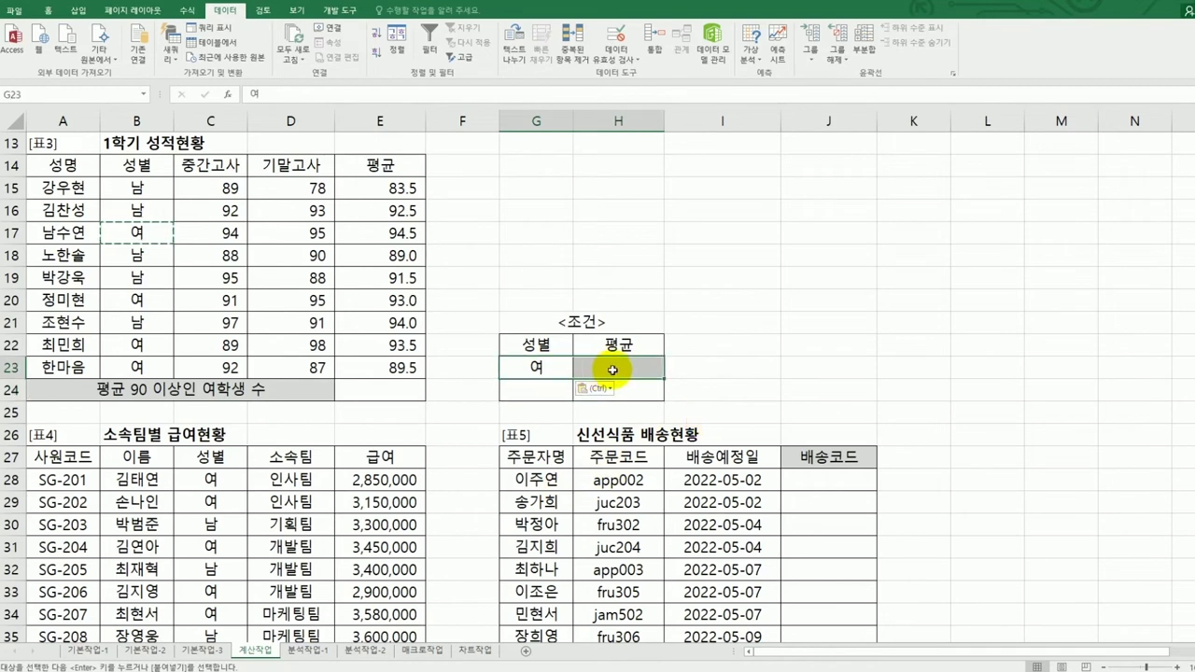
left_click(609, 369)
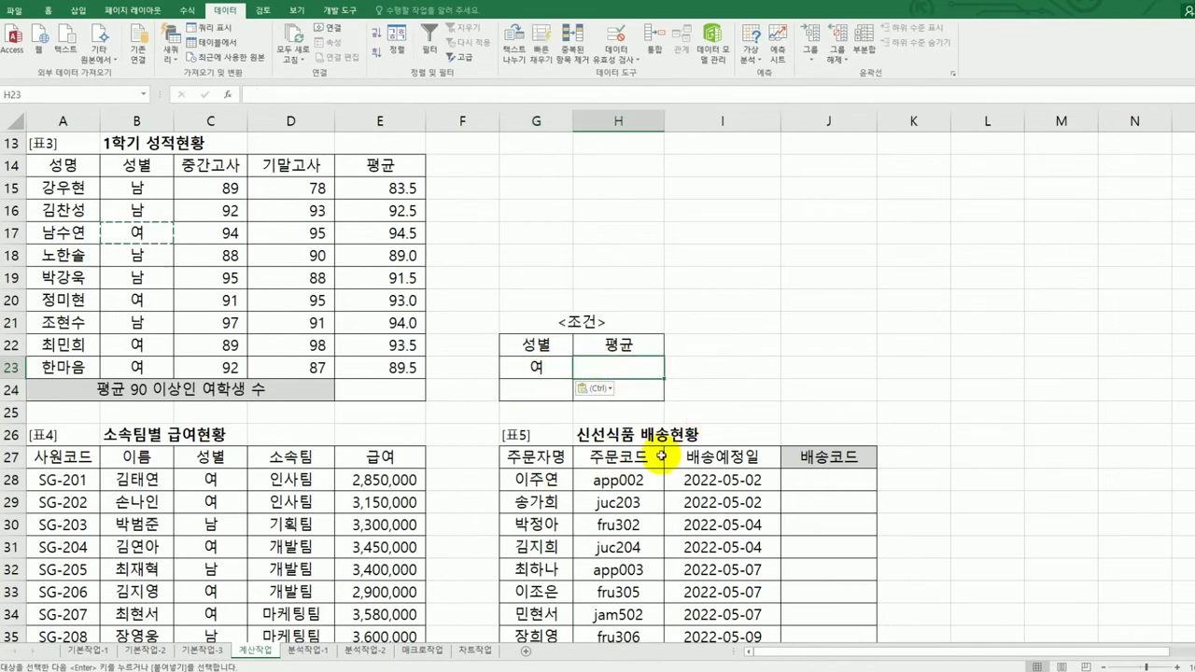
type(">=")
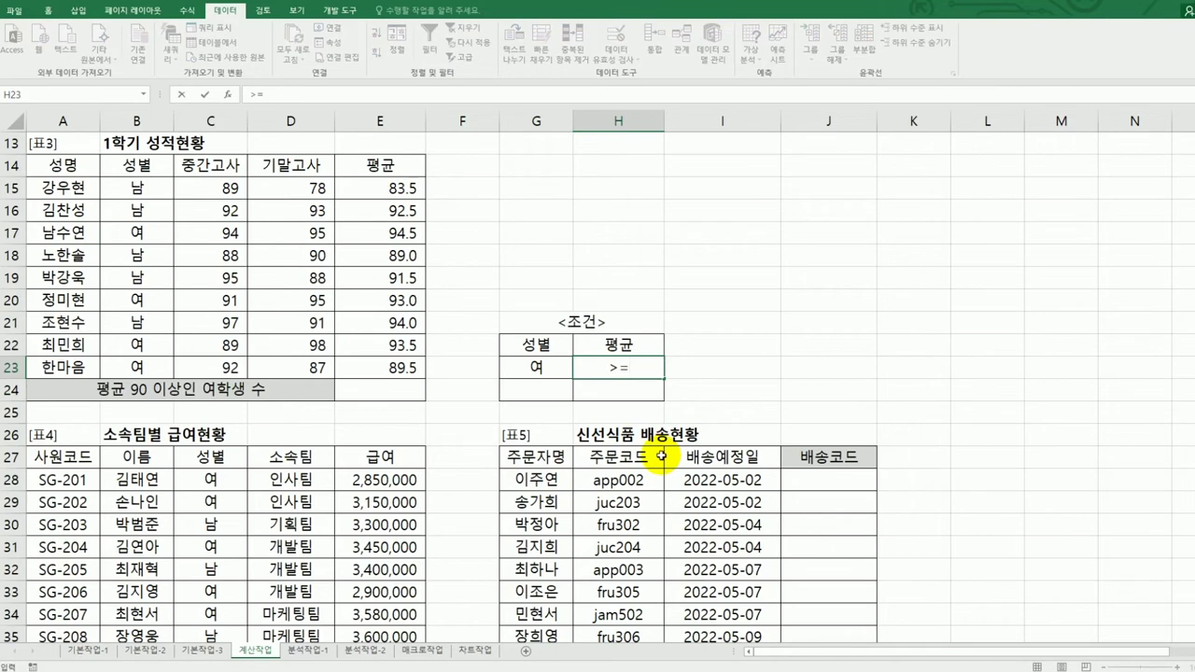
type("90")
key("Return")
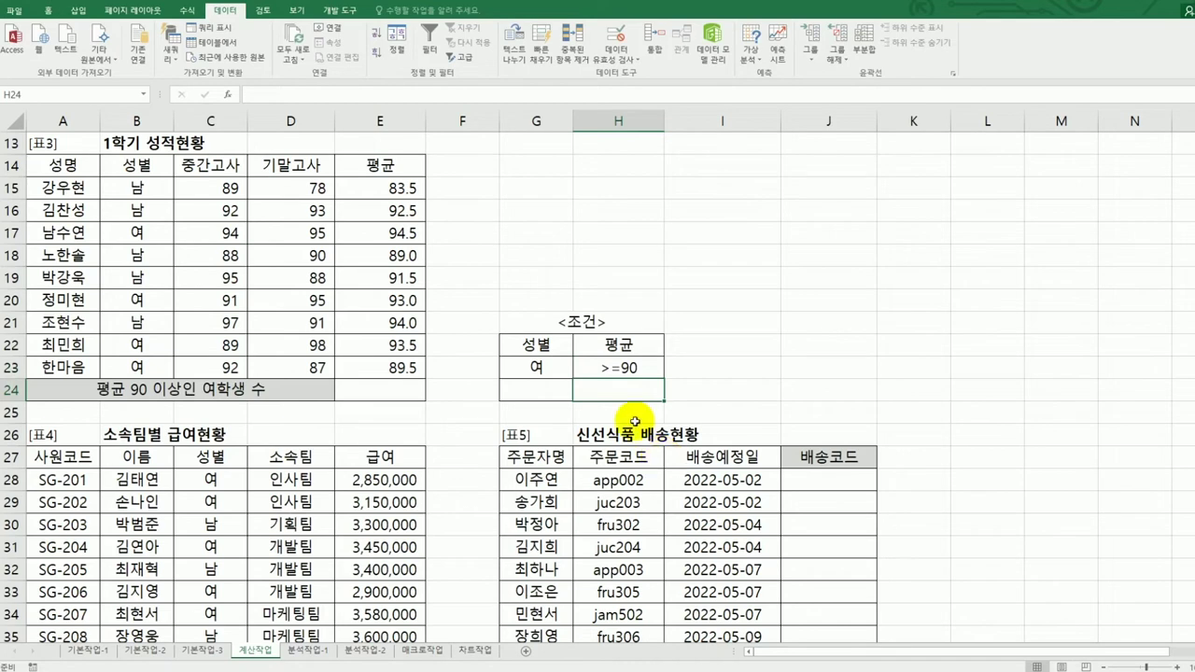
Start a DCOUNTA formula in E24, the 평균 90 이상인 여학생 수 cell, and open its function arguments dialog
left_click_drag(549, 343, 630, 367)
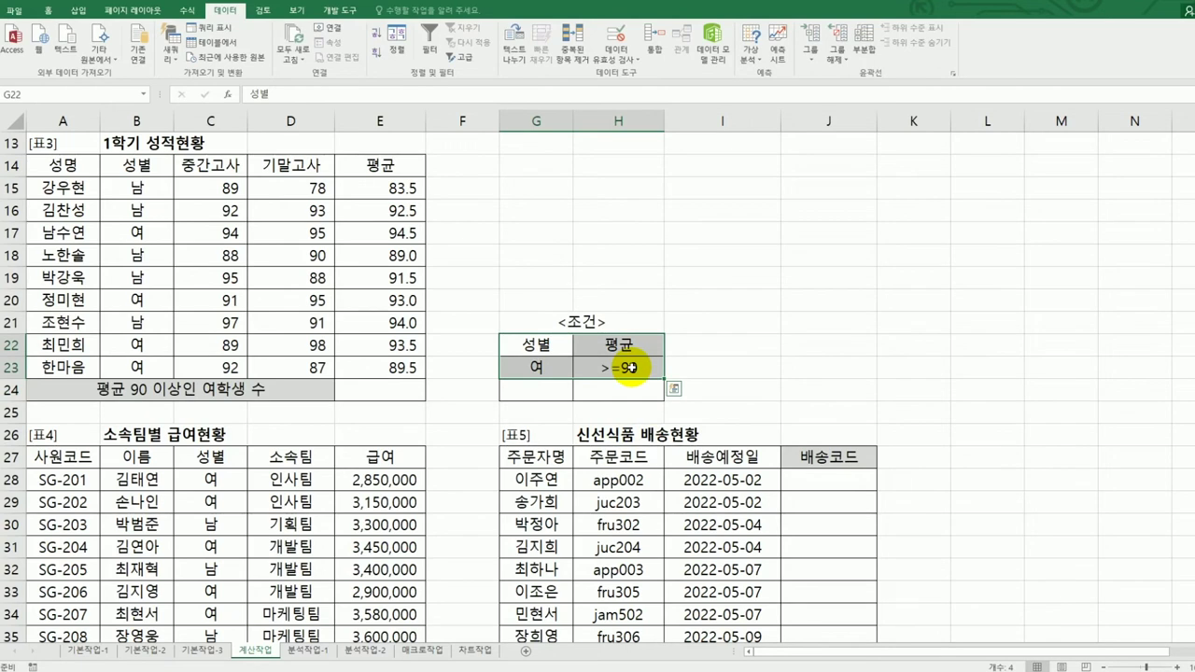
left_click(421, 389)
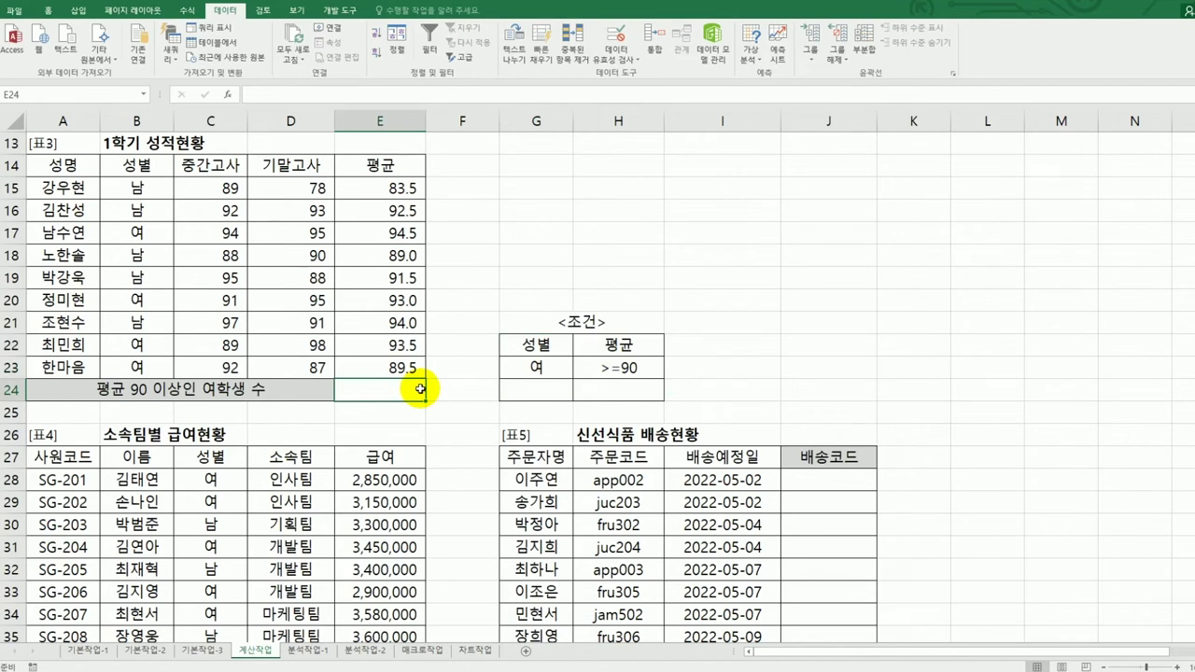
left_click_drag(229, 190, 349, 364)
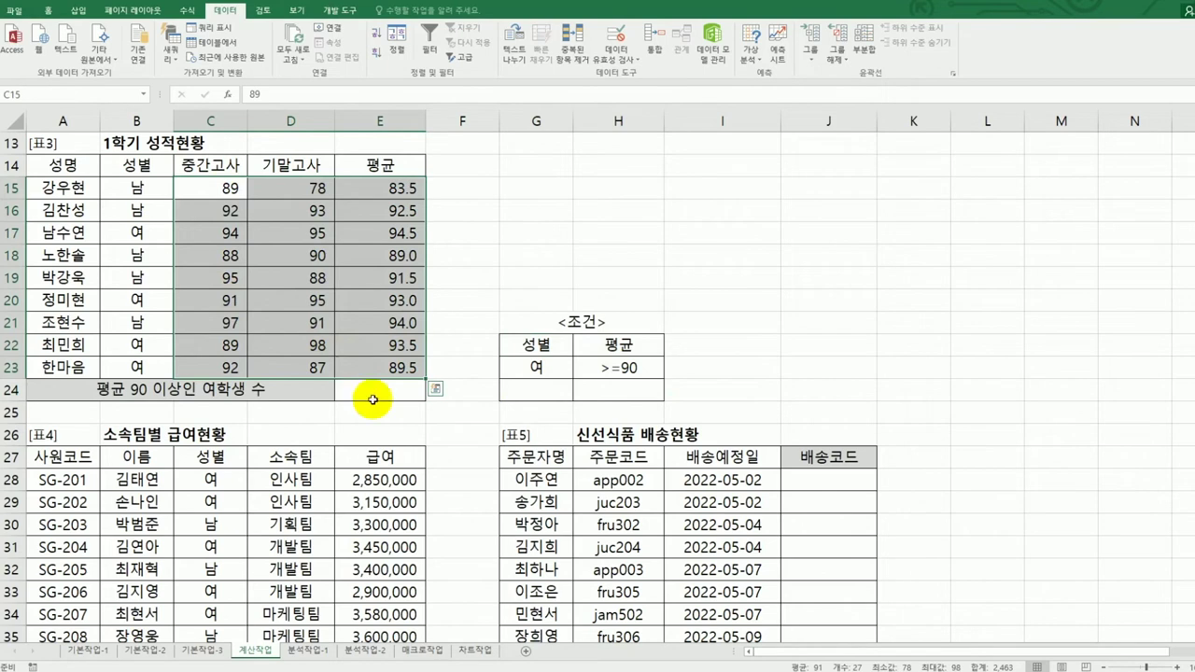
left_click(373, 392)
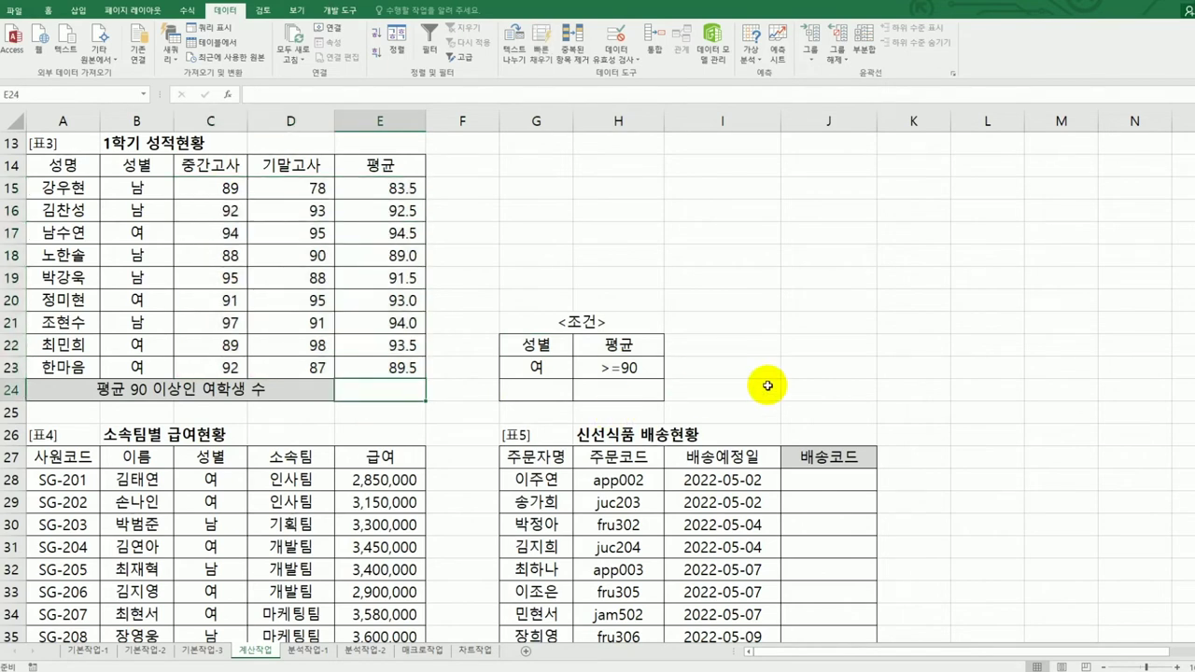
type("=")
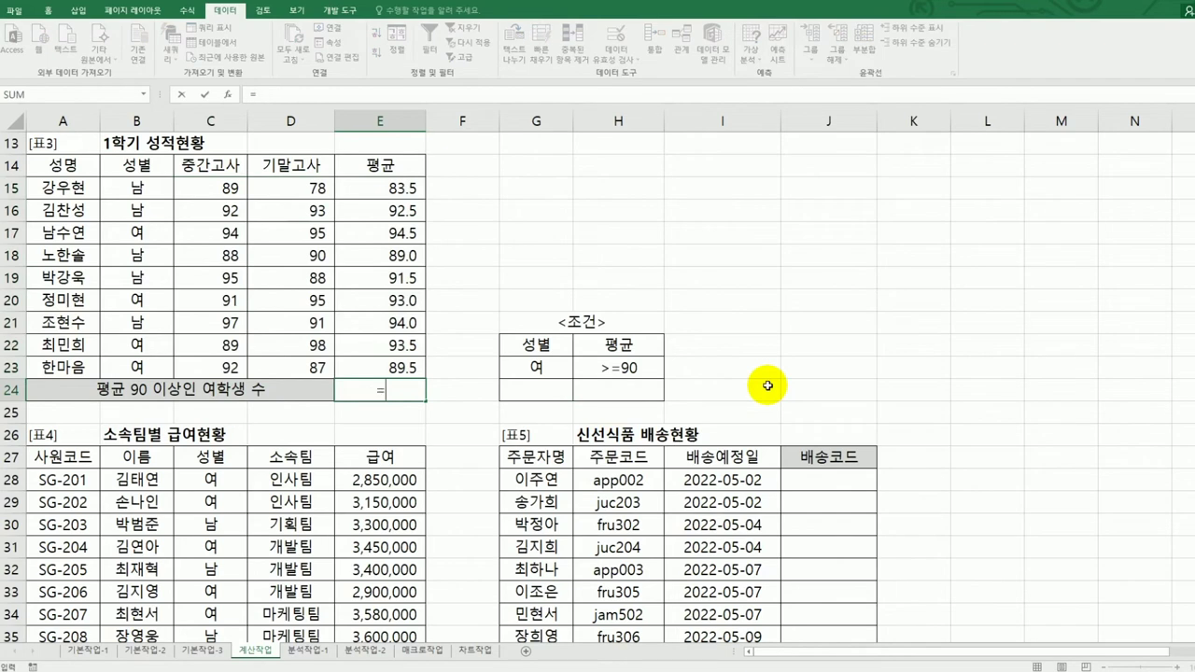
type("dc")
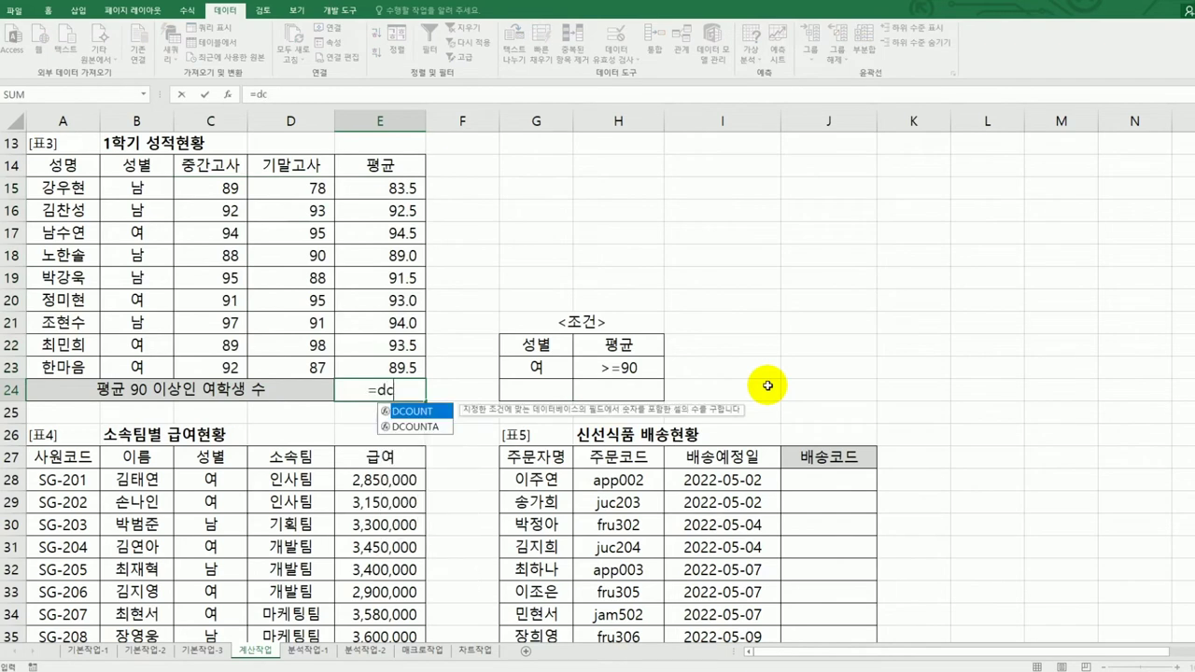
left_click(422, 427)
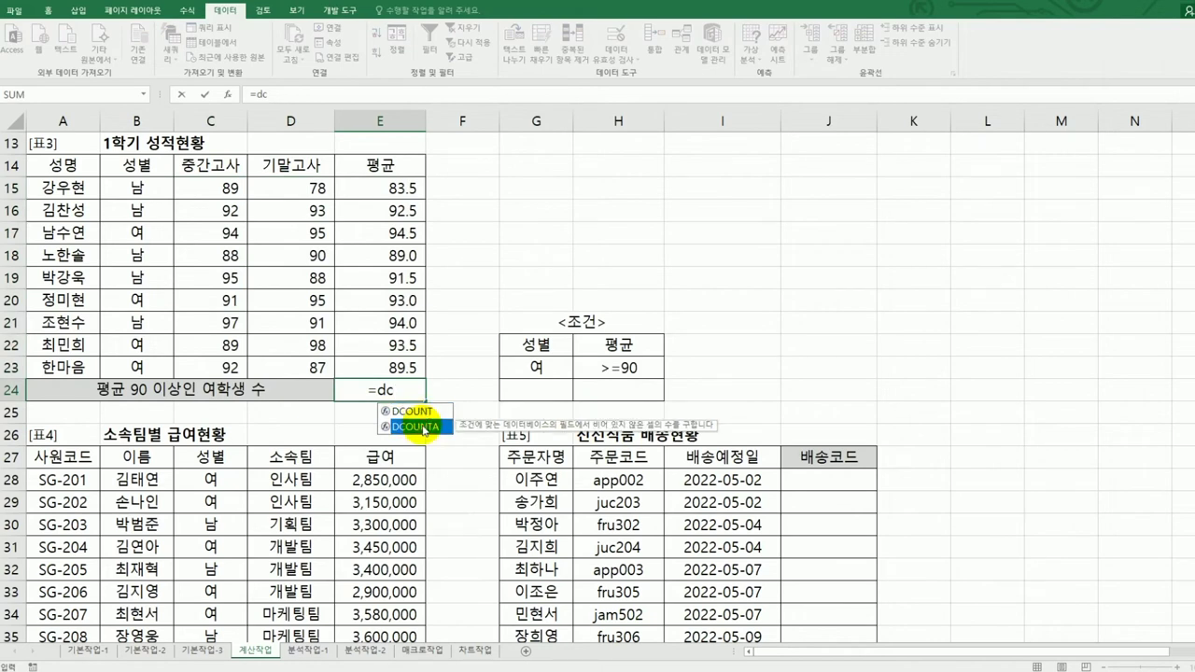
double_click(422, 426)
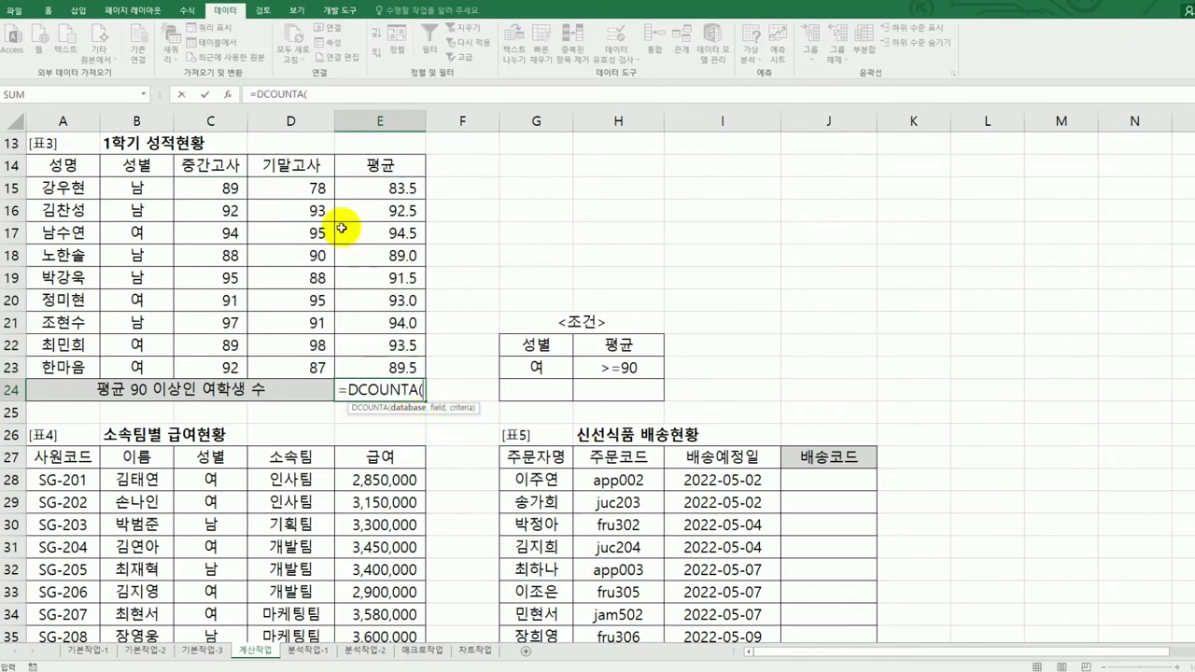
left_click(227, 95)
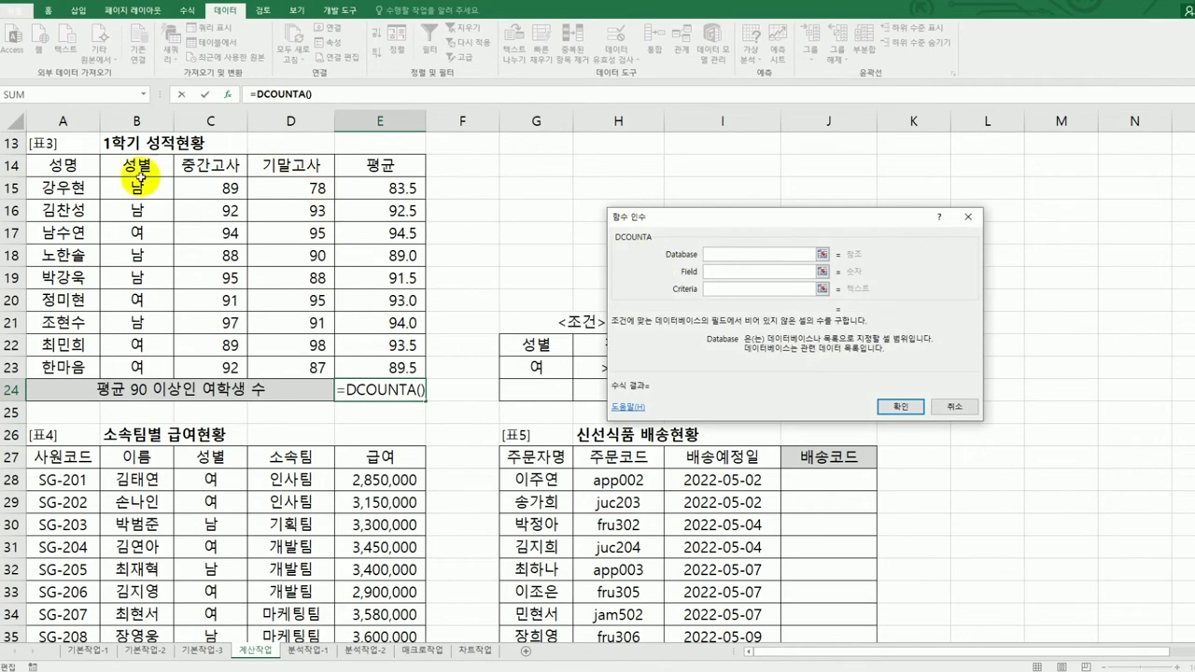
Set DCOUNTA's Database to A14:E23 and its Field to the 성별 header B14
left_click_drag(86, 160, 388, 359)
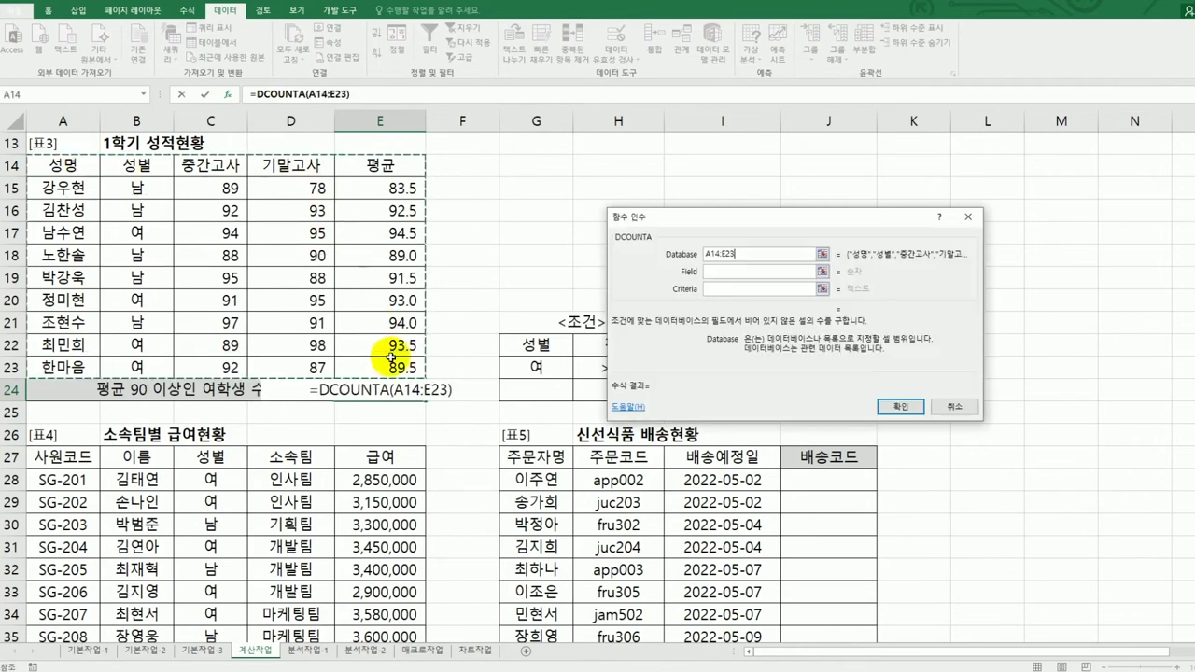
left_click(748, 271)
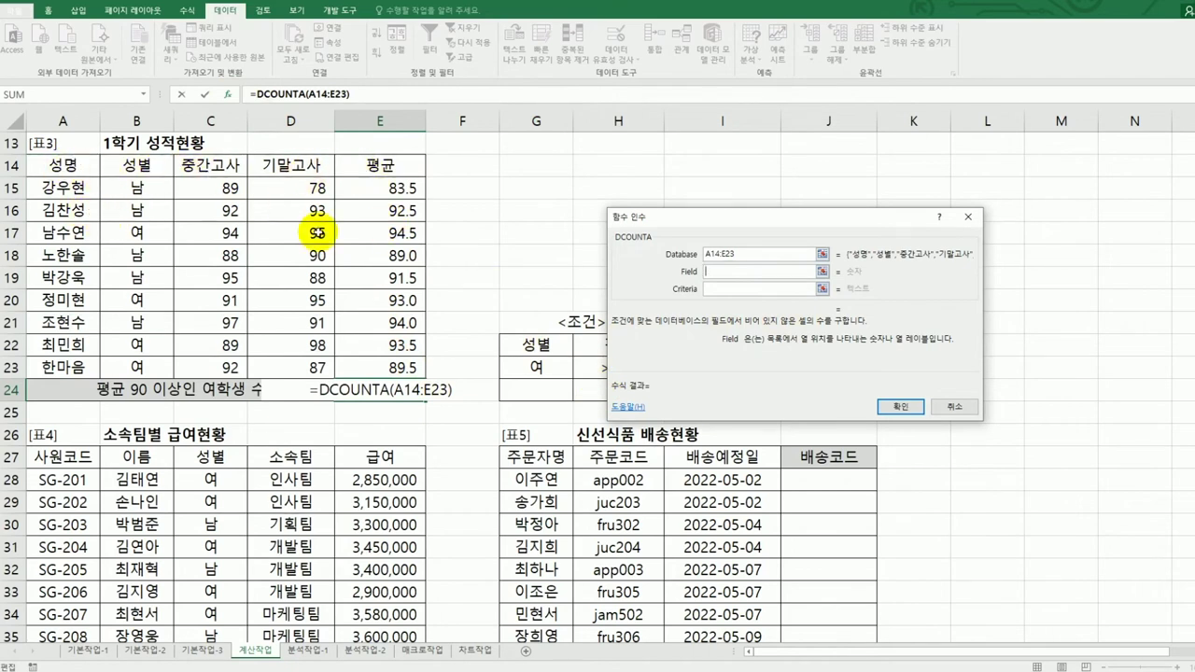
left_click(71, 168)
left_click(149, 166)
left_click(376, 165)
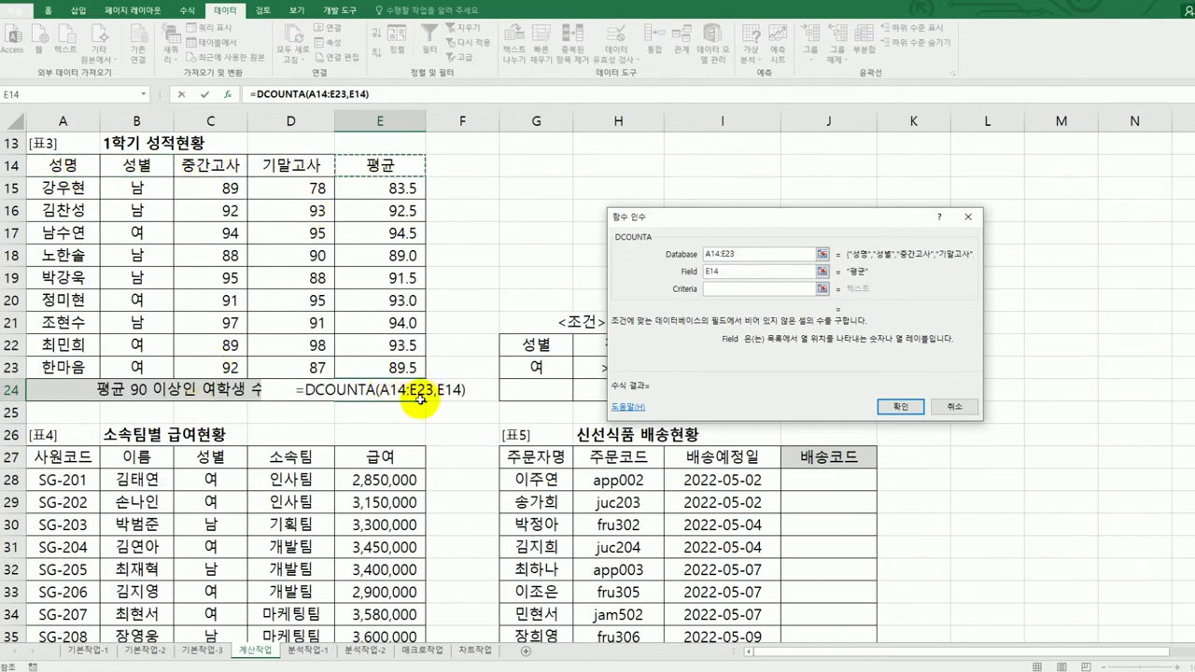
left_click(75, 166)
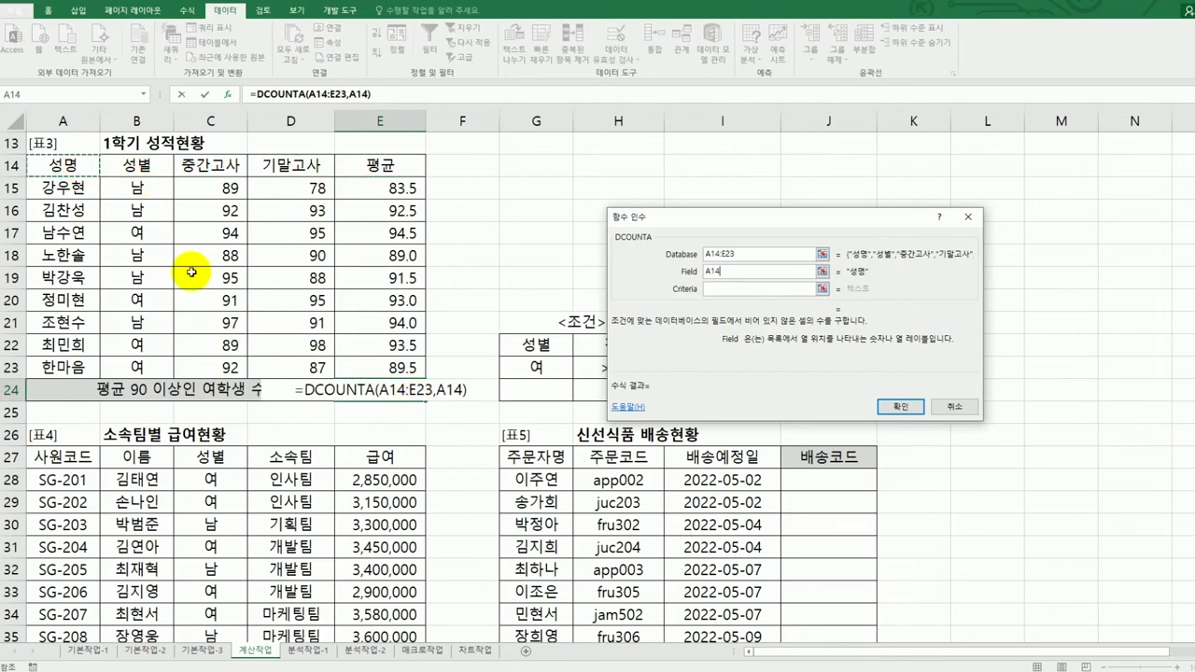
left_click(137, 165)
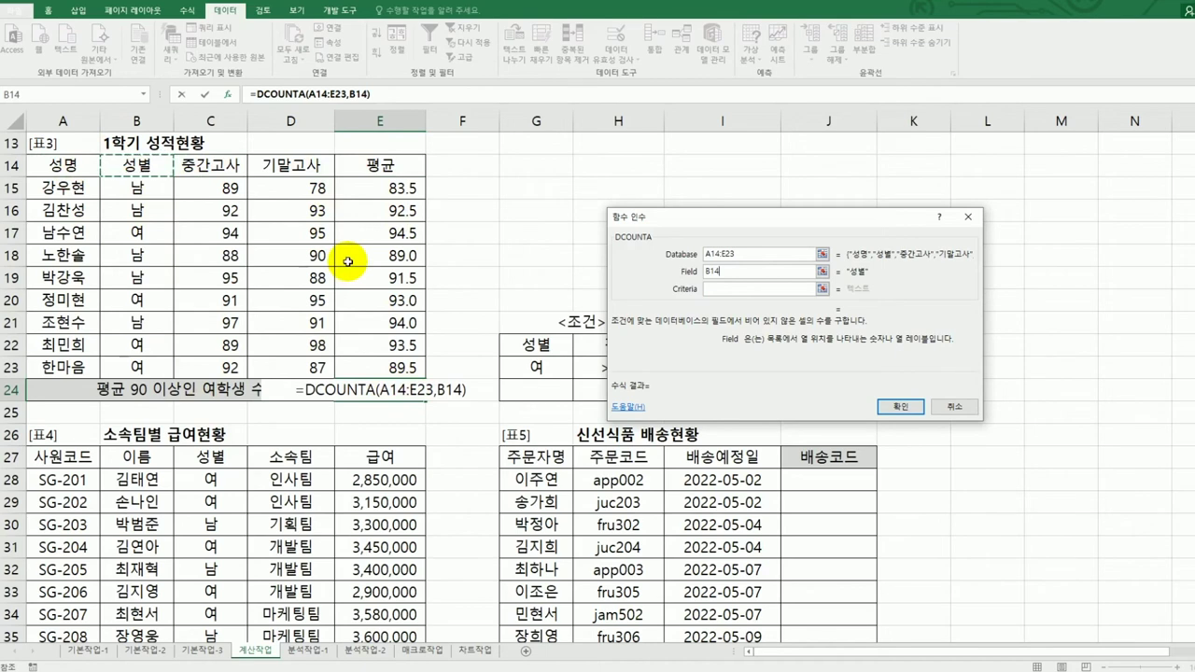
Set DCOUNTA's Criteria to G22:H23 and accept the formula in E24
left_click(720, 288)
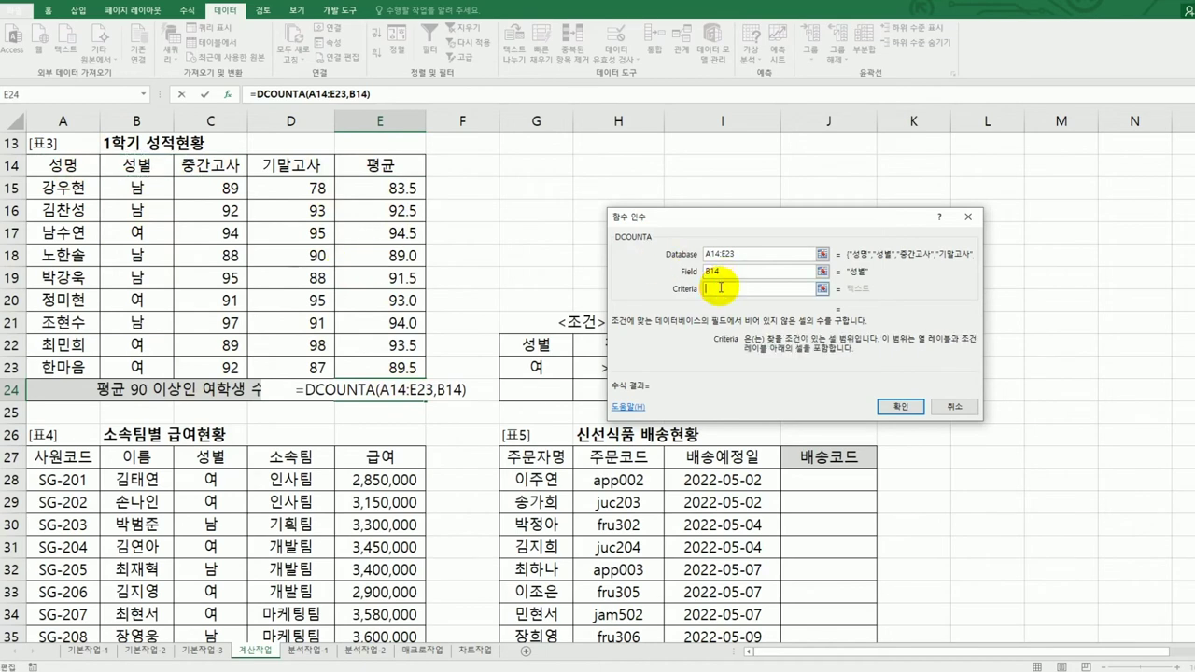
left_click_drag(754, 217, 872, 119)
left_click_drag(535, 341, 601, 366)
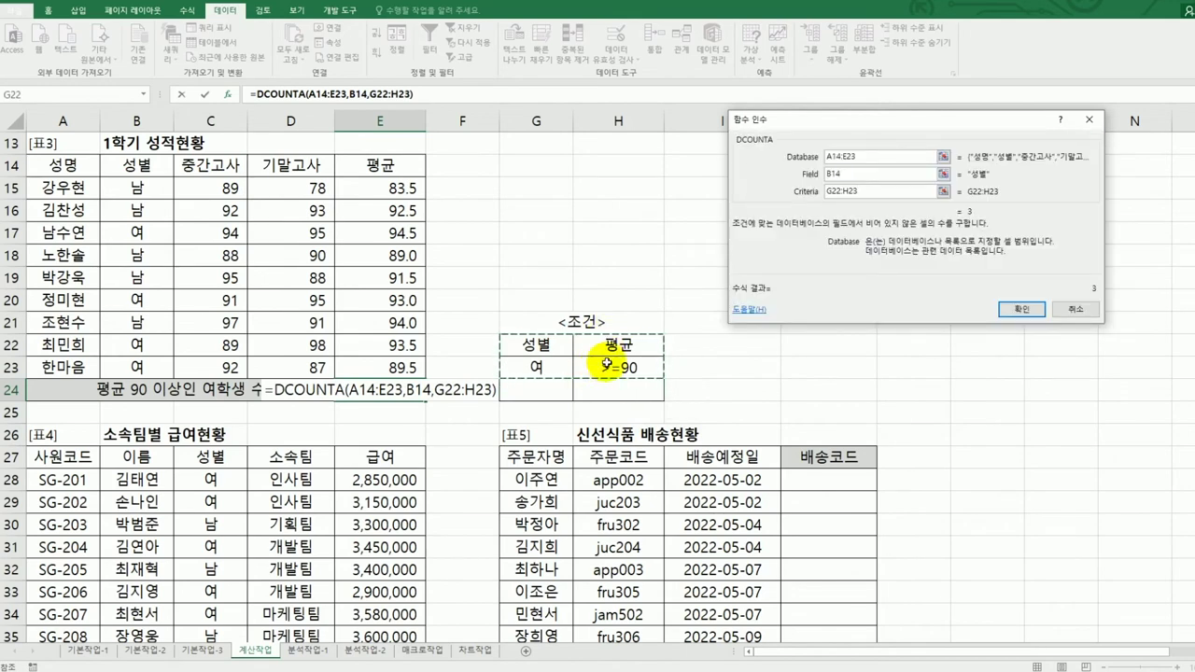
left_click(1020, 309)
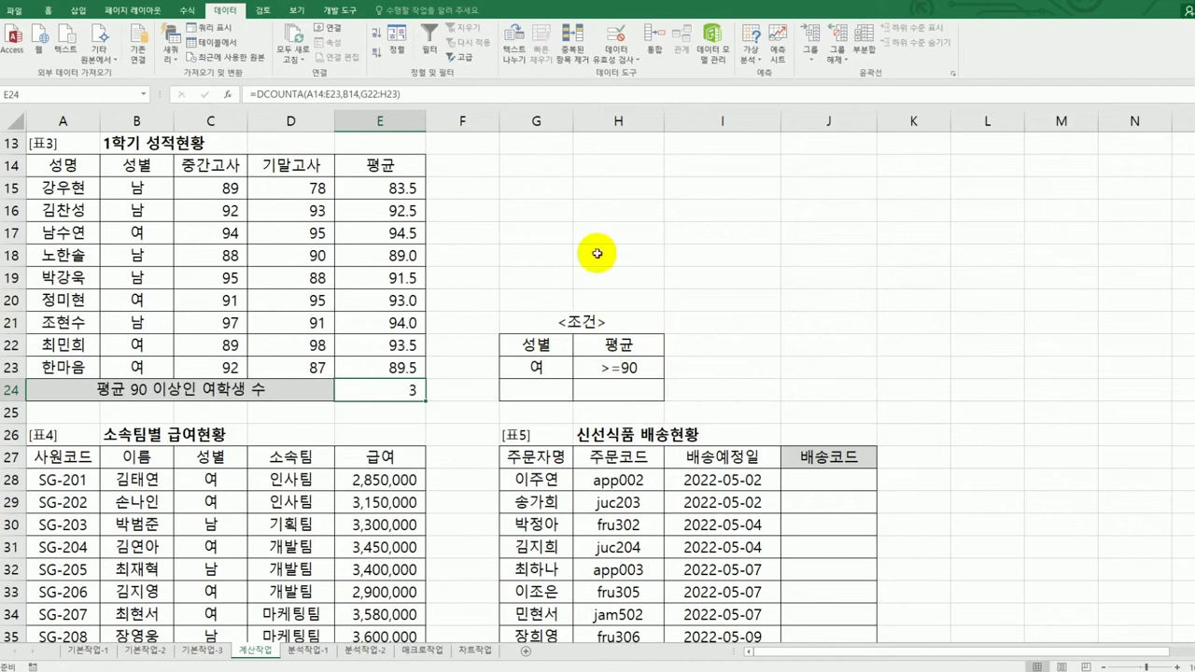
Append &"명" to the DCOUNTA formula in E24
left_click(441, 93)
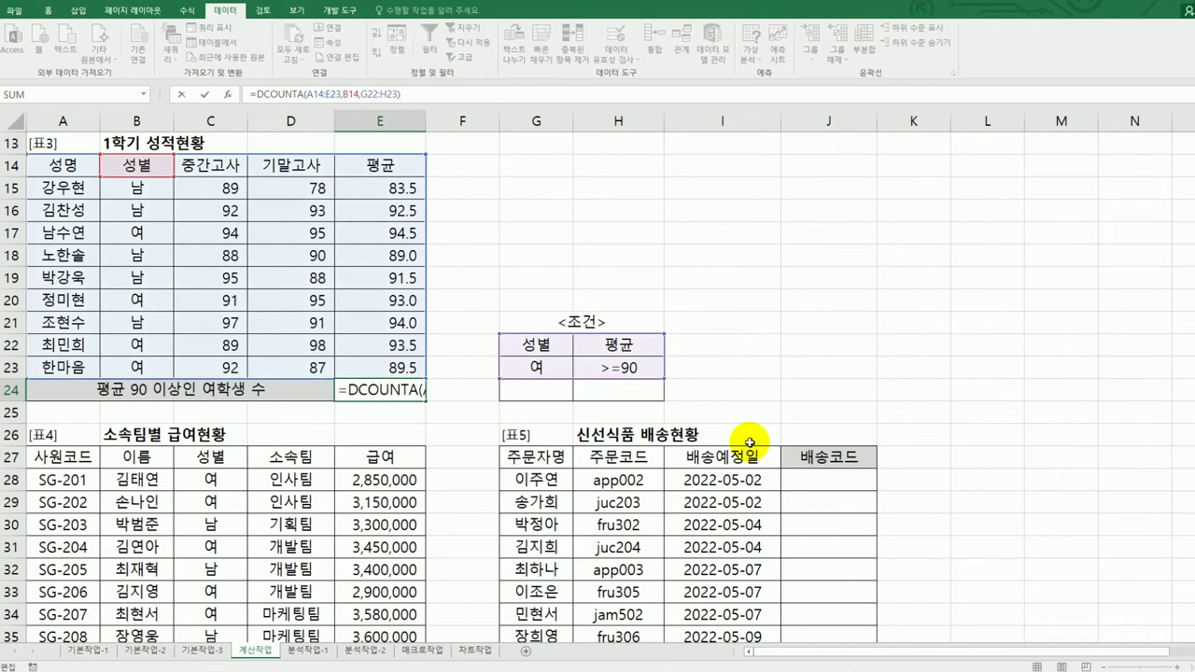
type("&")
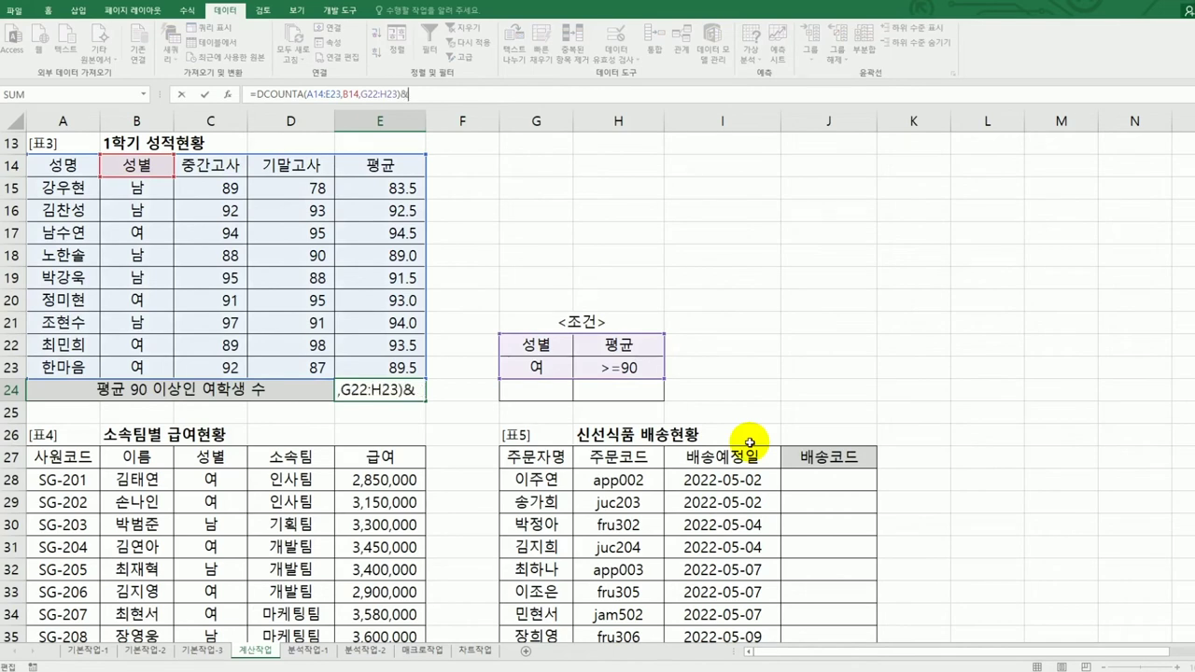
type("\"명\"")
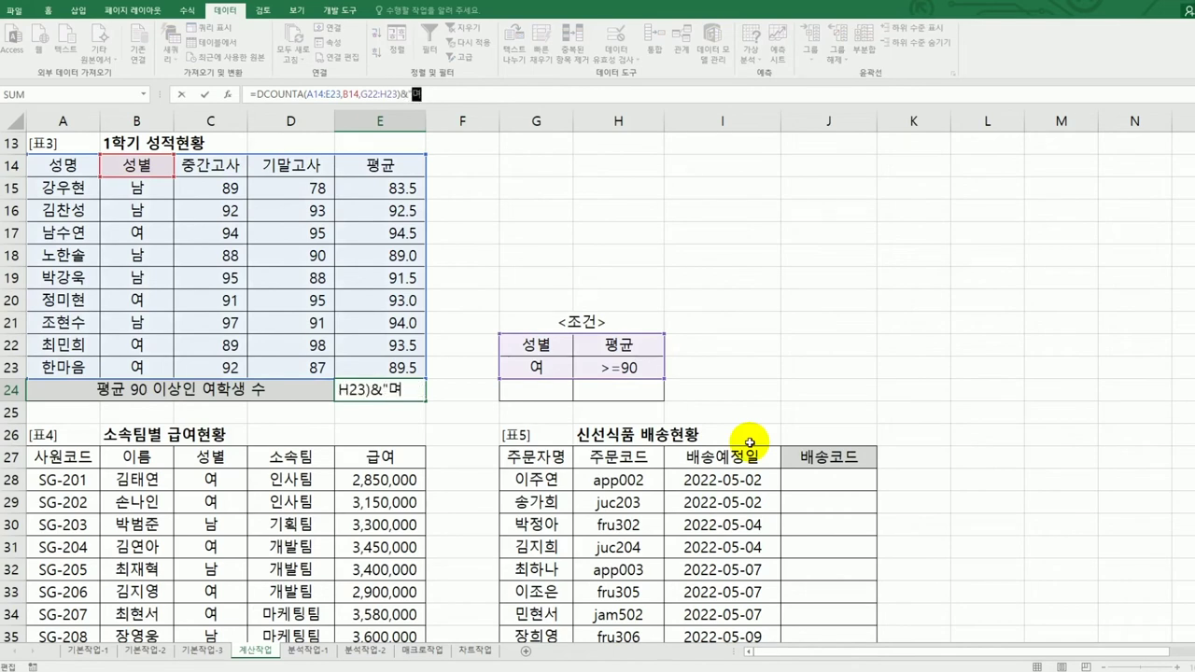
key("Return")
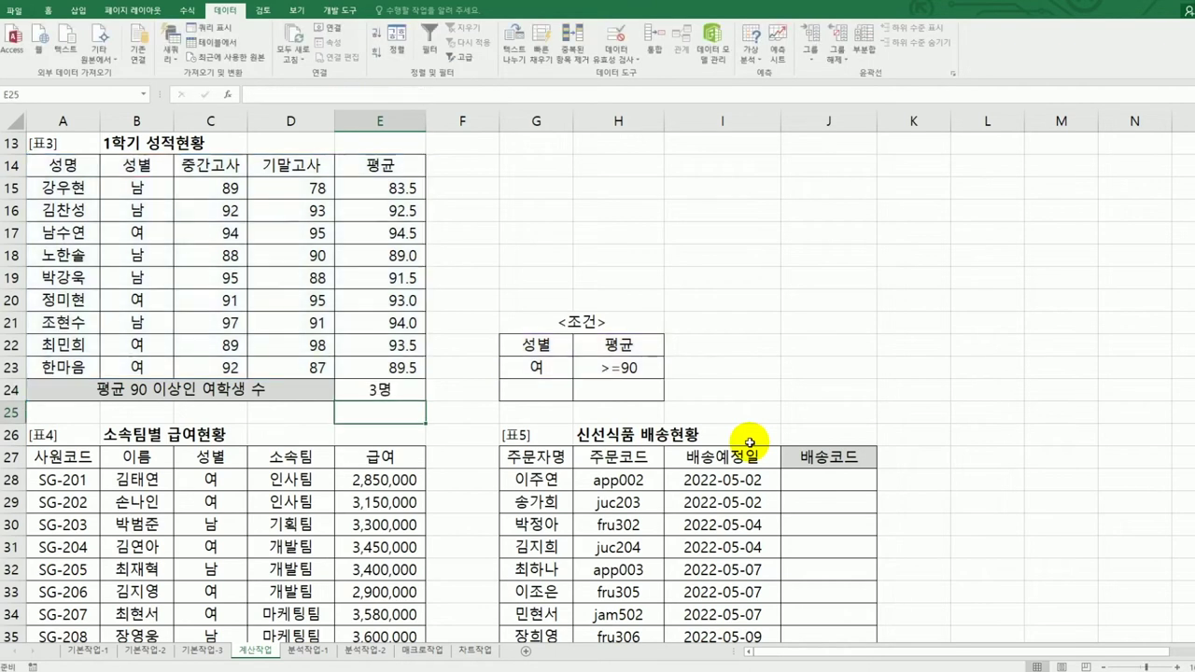
left_click(400, 395)
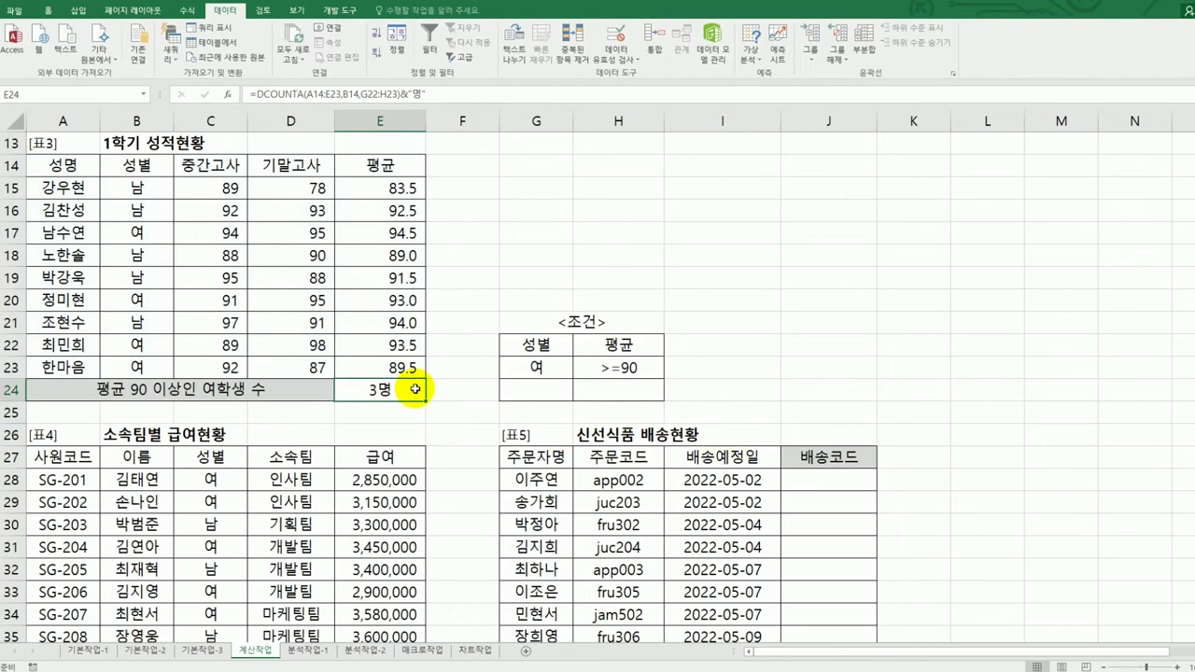
Select E37 in 표4, the result cell for 개발팀을 제외한 사원들의 급여평균
scroll(416, 389, "down", 2)
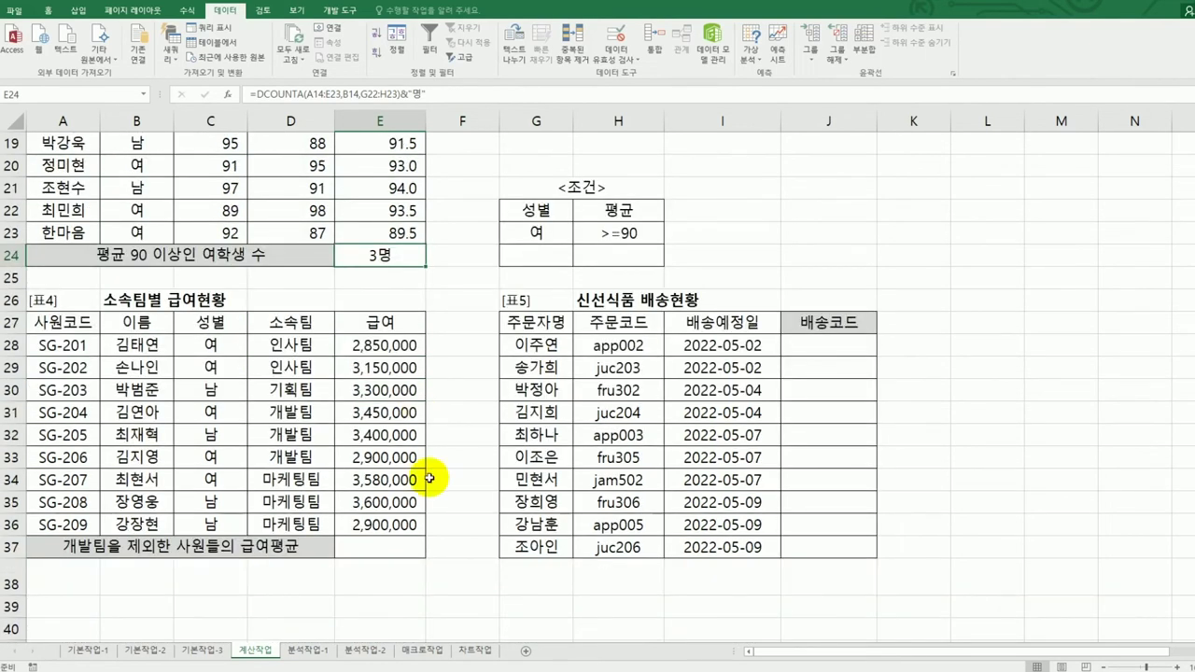
left_click(395, 543)
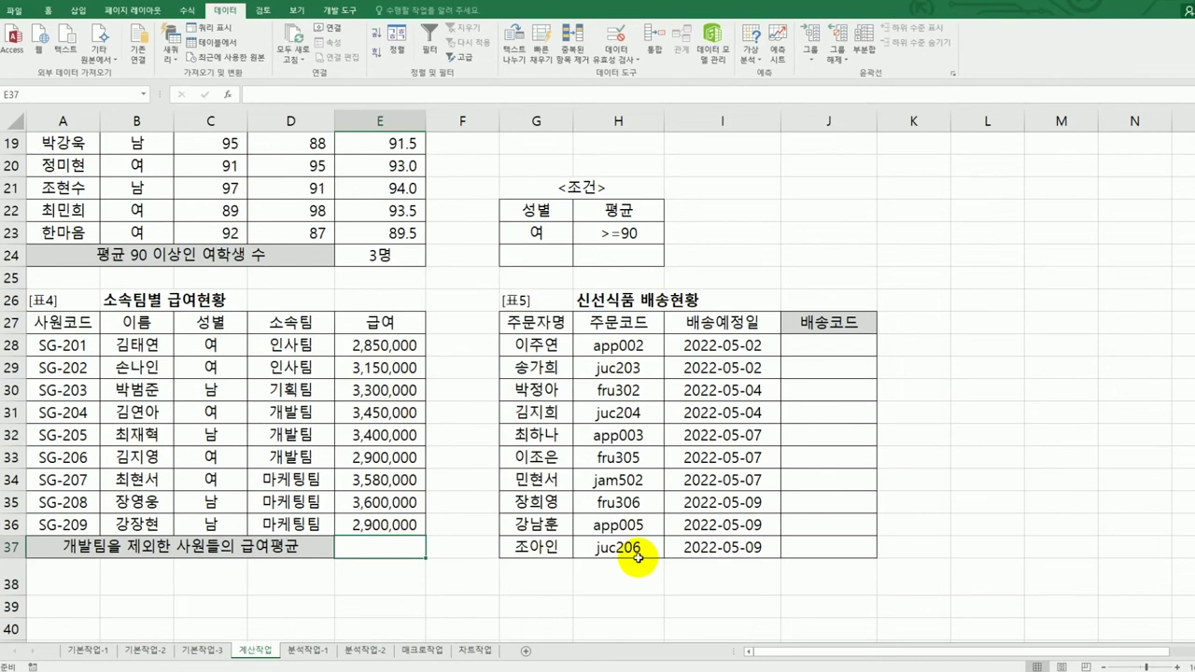
Enter the not-equal operator <> as a scratch note in cell E39 below the salary table
left_click(389, 586)
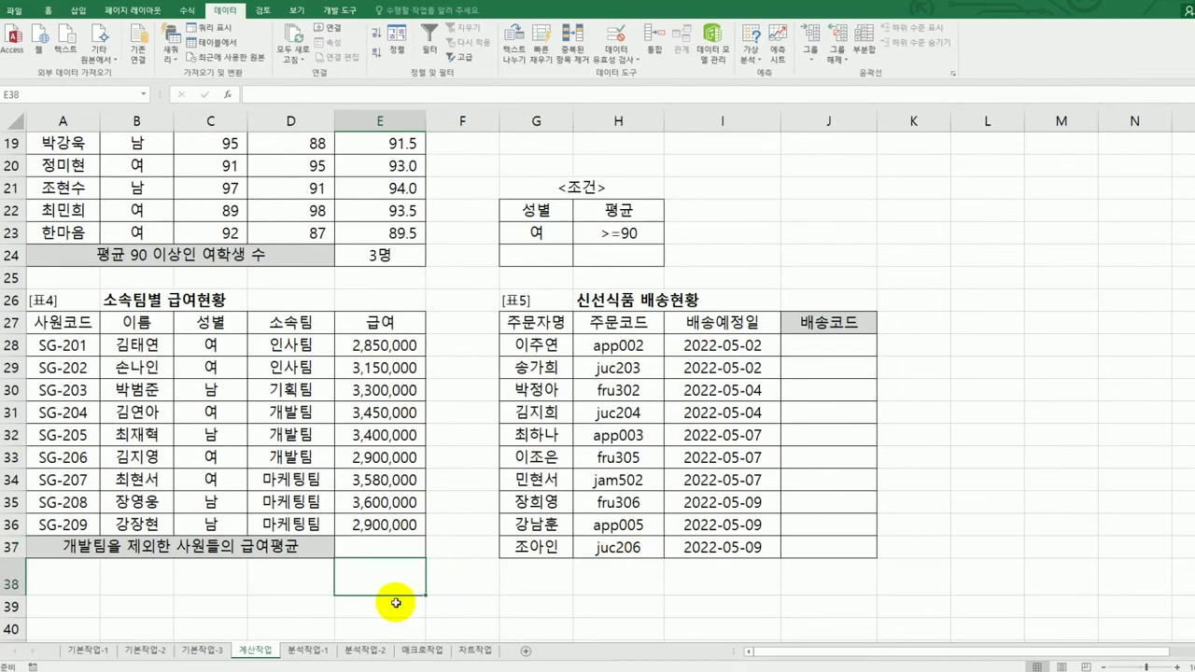
left_click(396, 603)
type("<>")
key("Return")
key("Up")
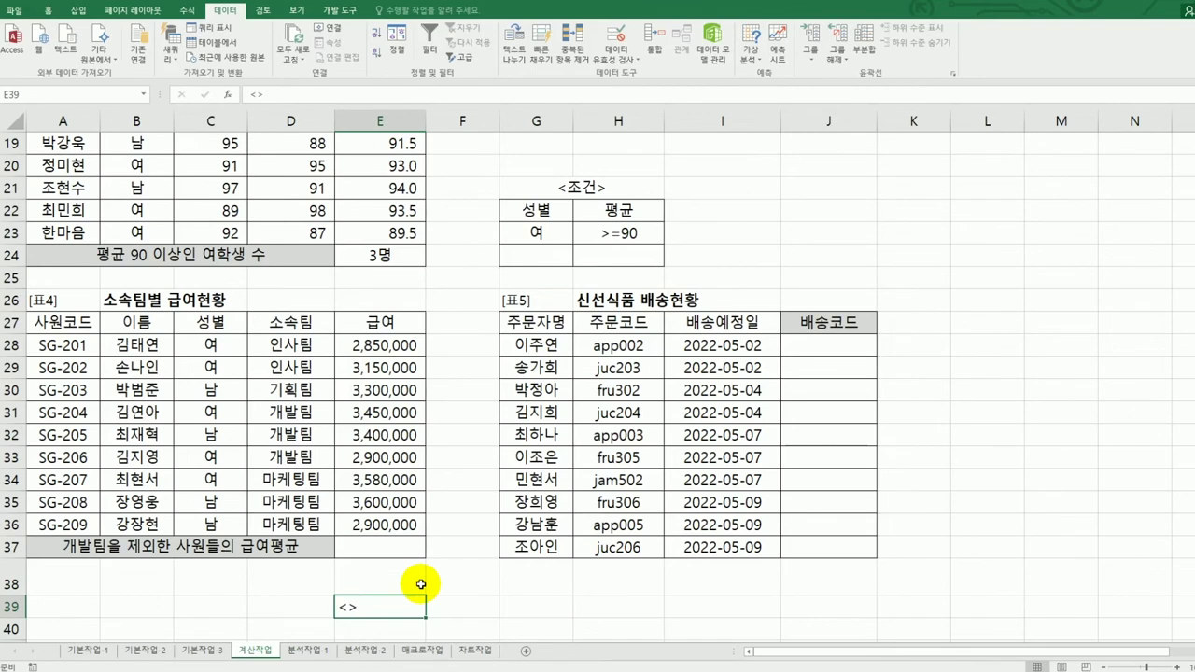
Start a SUMIF function in E37 with the team column D28:D36 as its criteria range
left_click(402, 552)
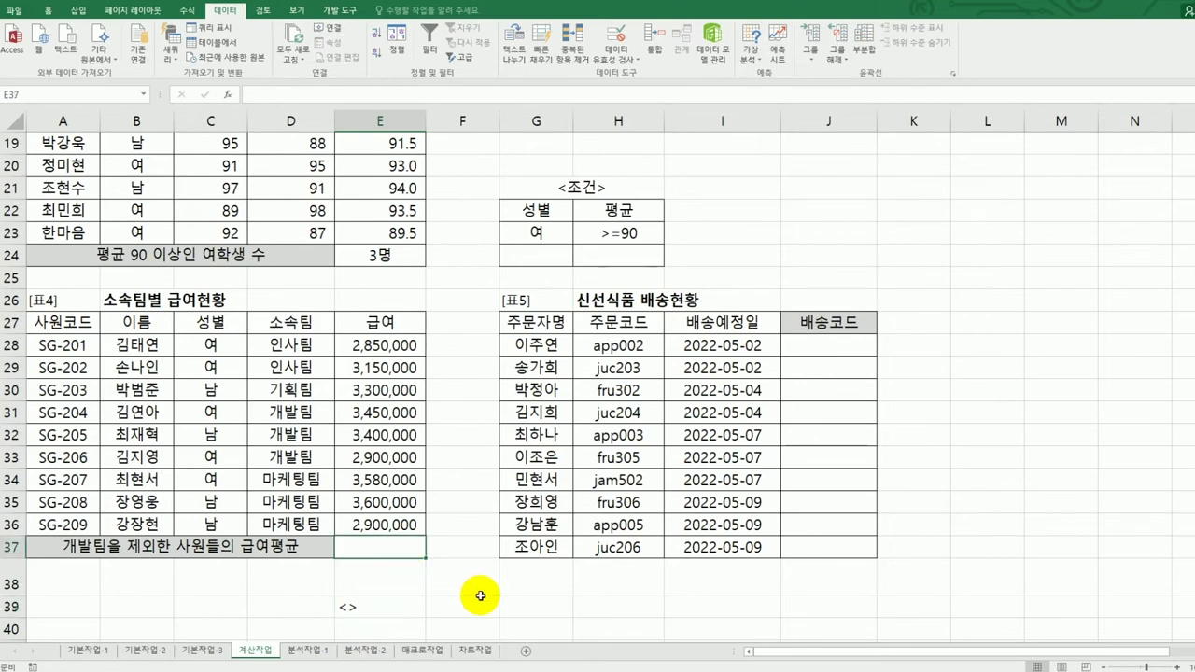
type("=")
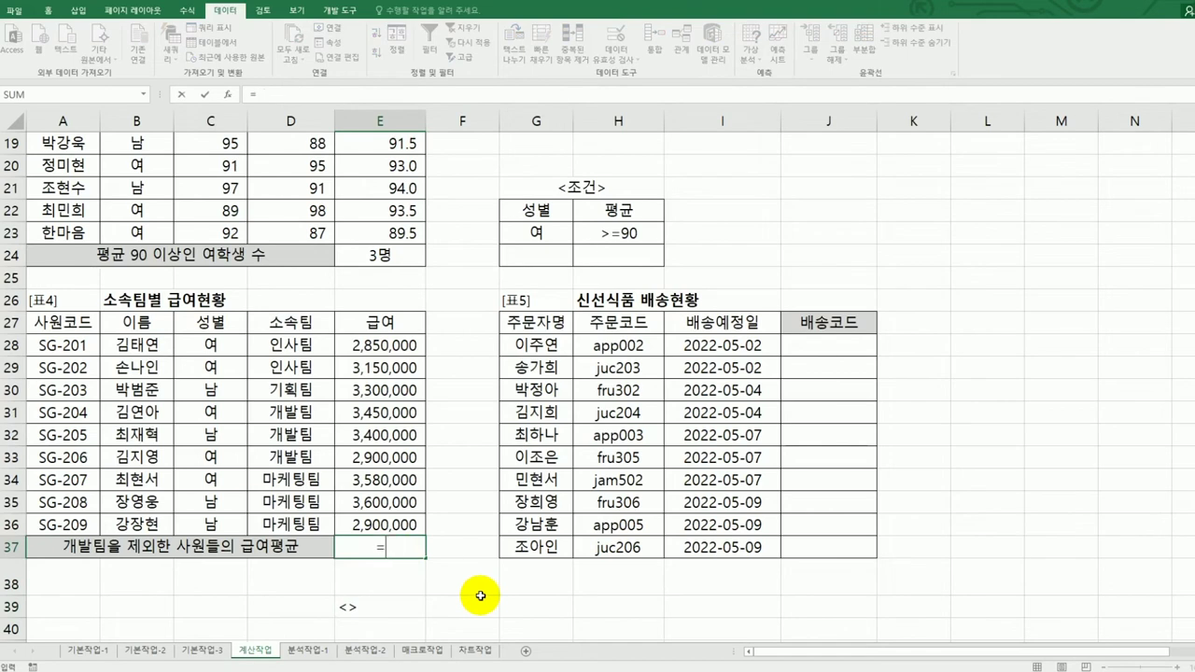
type("sum")
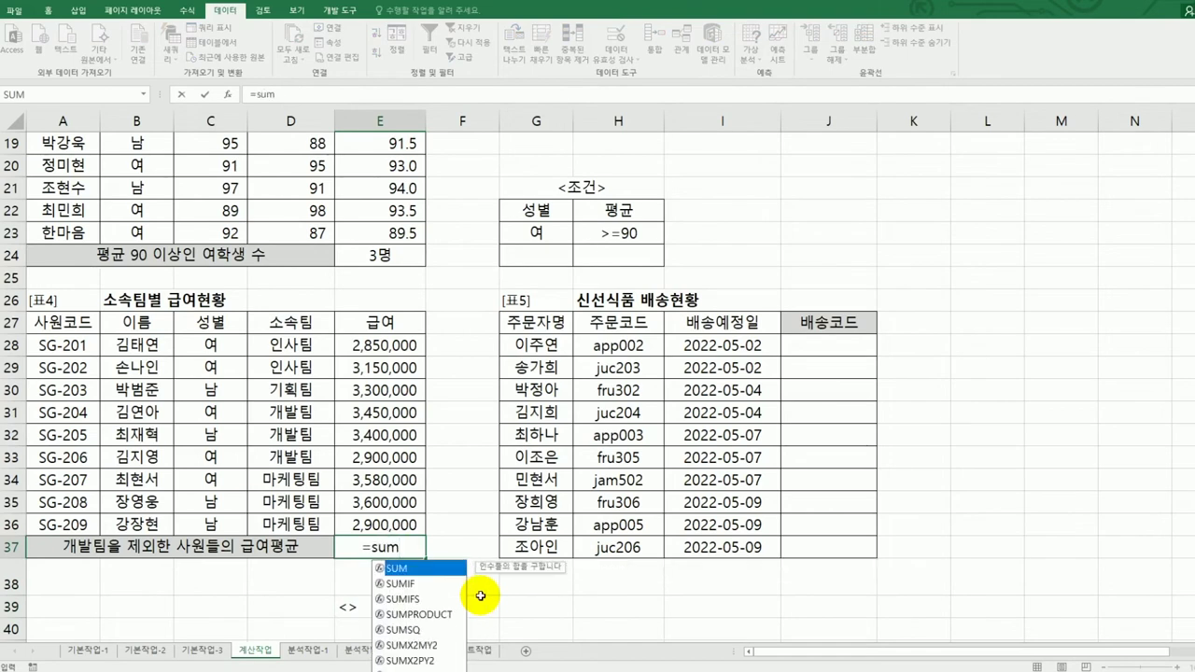
left_click(427, 584)
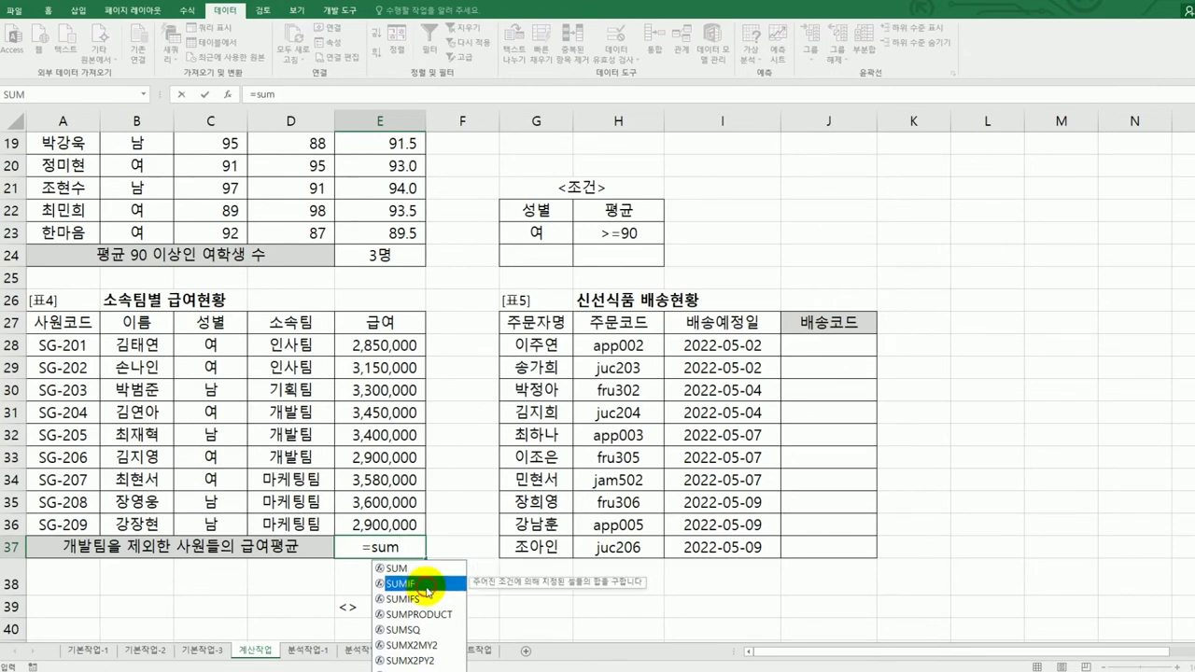
double_click(427, 586)
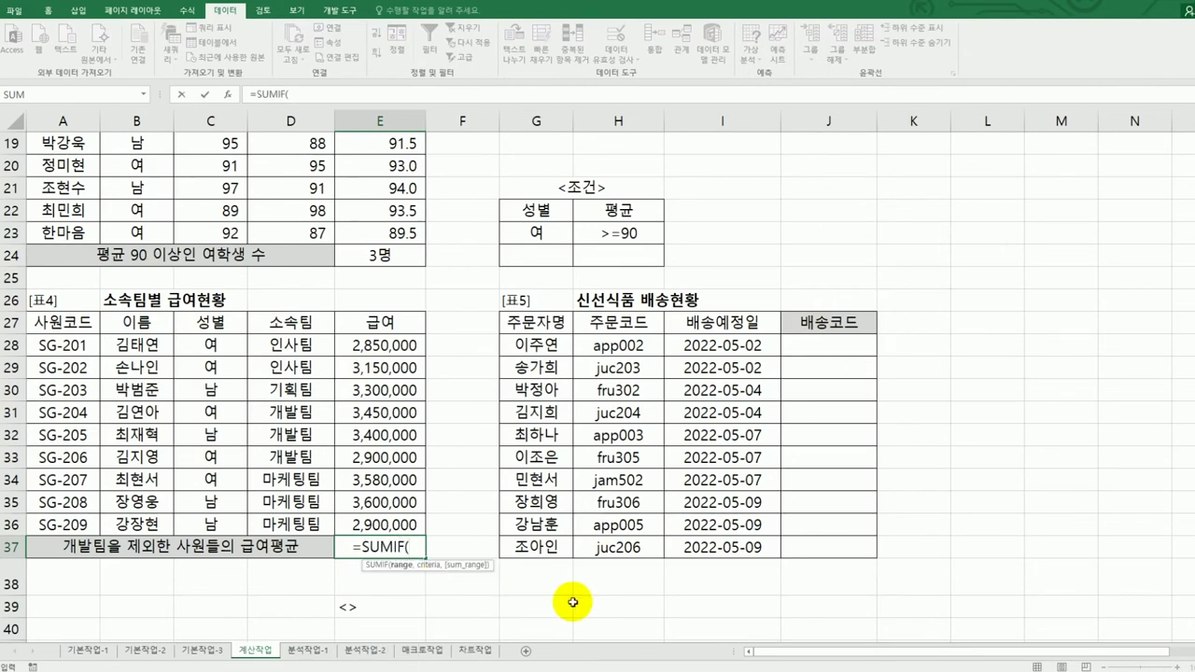
left_click(227, 97)
left_click_drag(831, 120, 759, 272)
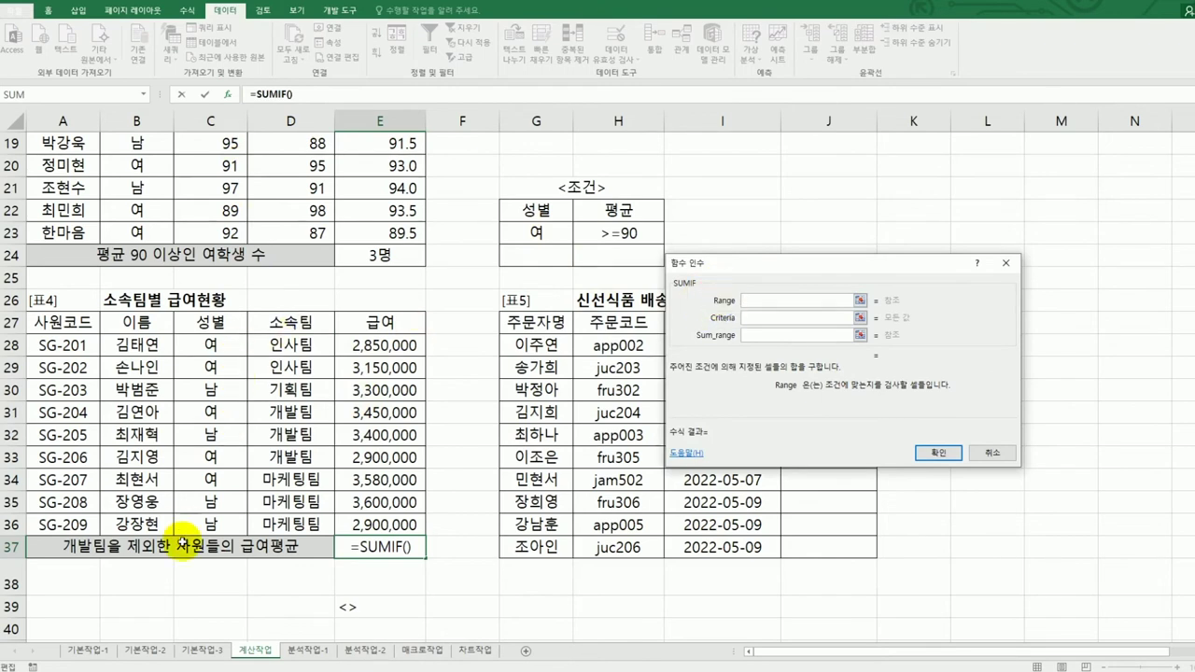
left_click(303, 345)
left_click_drag(303, 344, 308, 524)
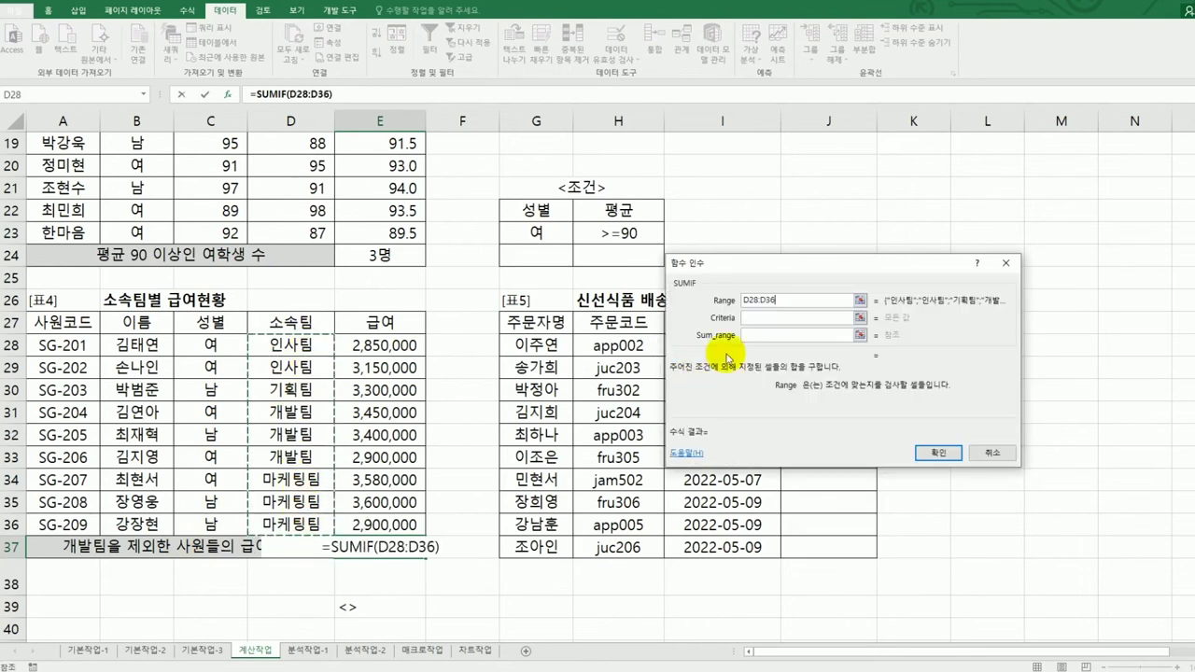
Complete the SUMIF in E37 with the criterion "<>개발팀" and the salary column E28:E36 as sum range
left_click(763, 320)
type("<>")
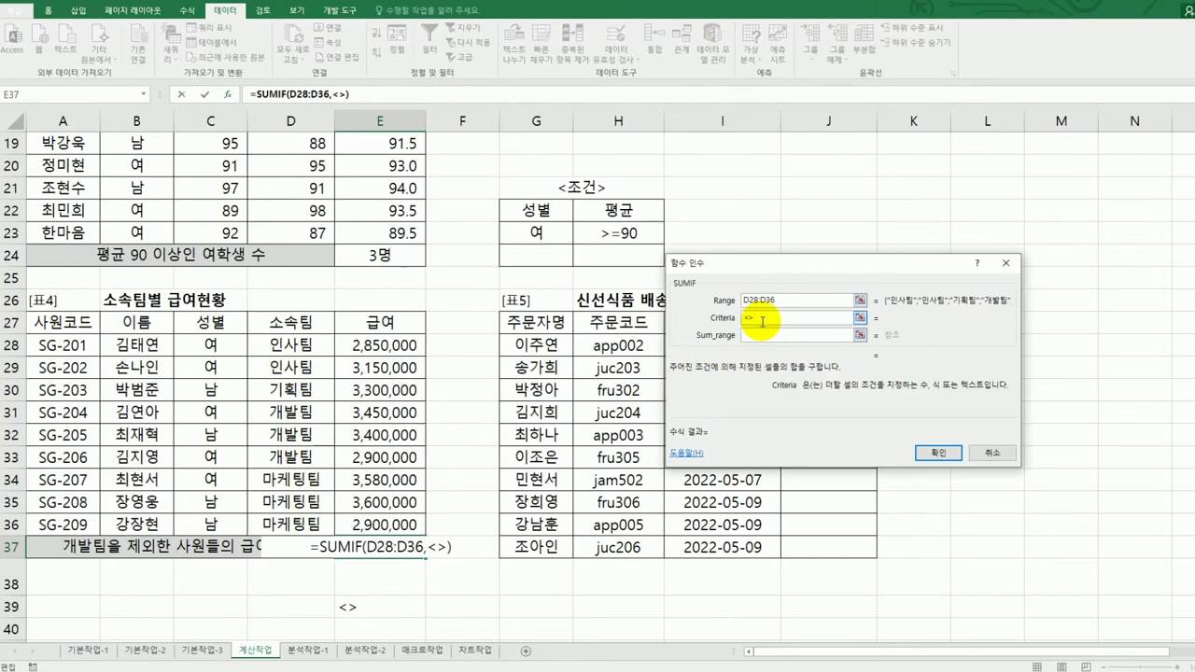
type("ㄱ")
type("개발팀")
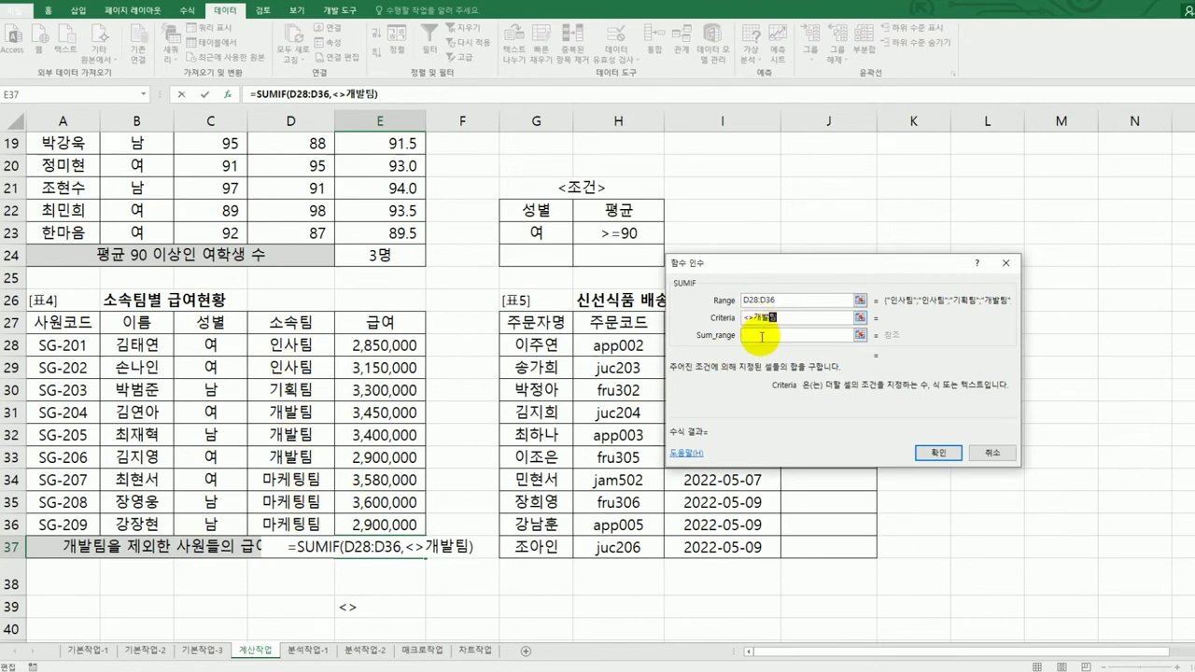
left_click(761, 336)
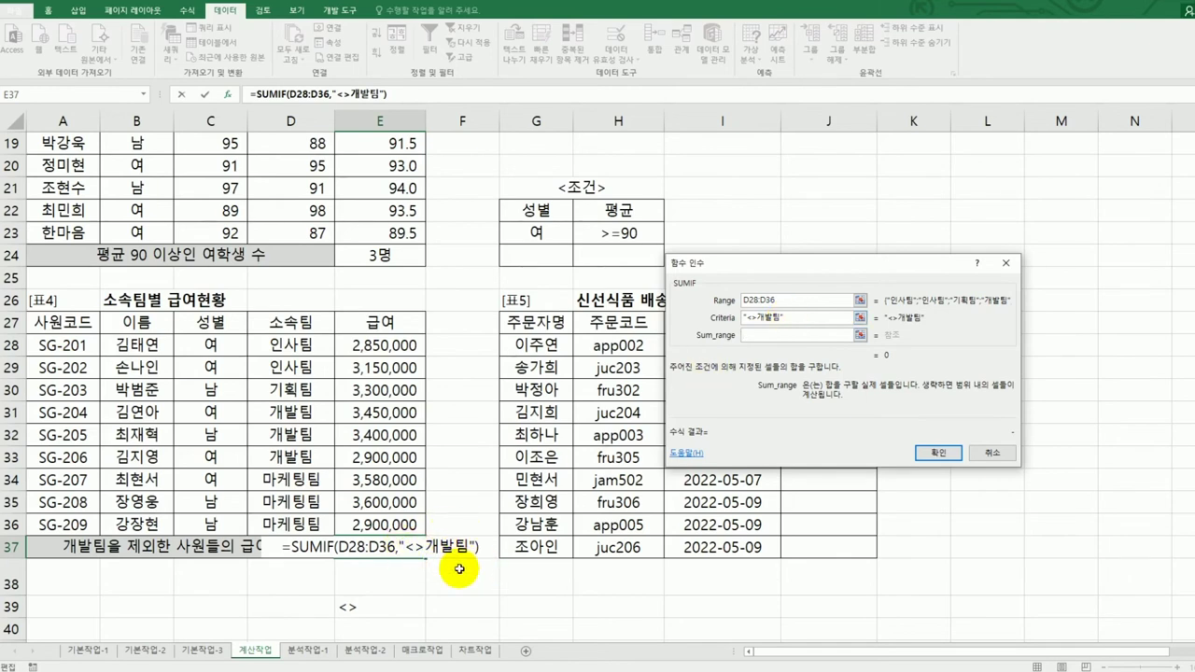
left_click_drag(394, 345, 392, 525)
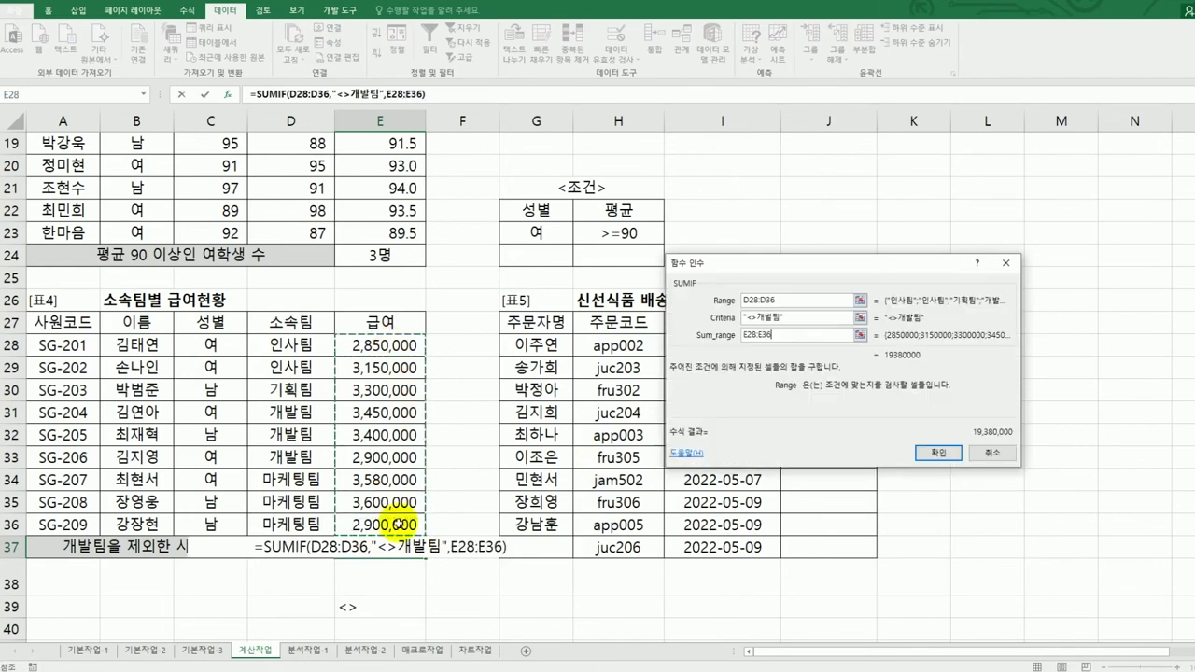
left_click(926, 453)
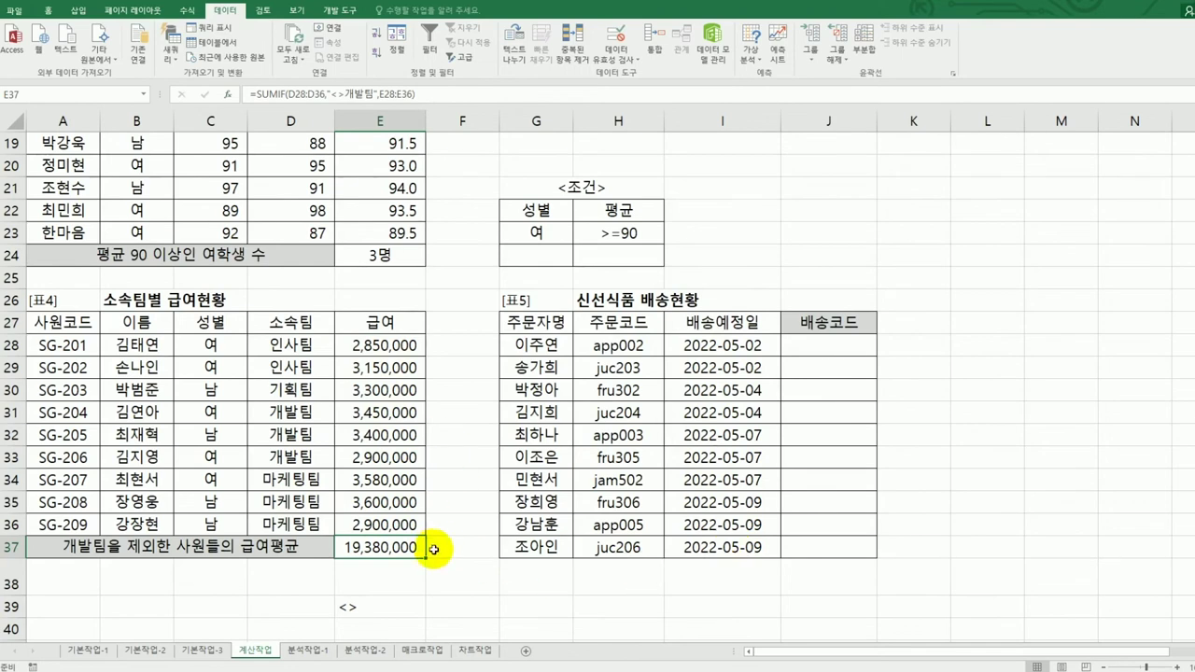
Extend the E37 formula by dividing the SUMIF by a COUNTIF over the range D28:D36
left_click(433, 93)
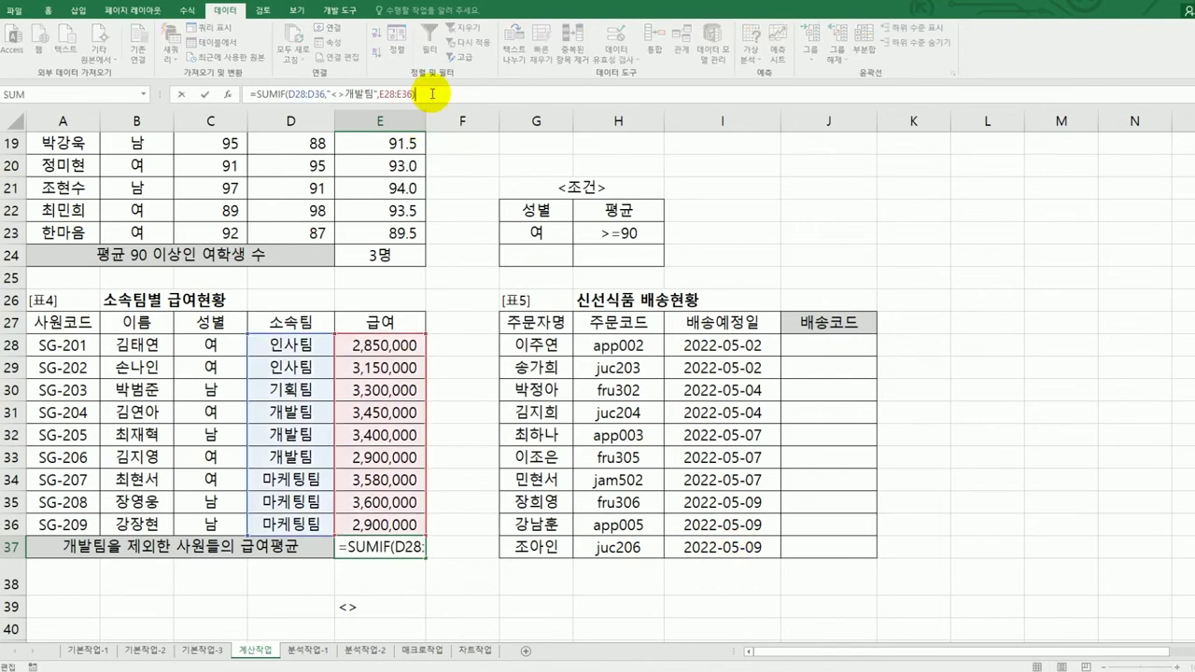
type("/")
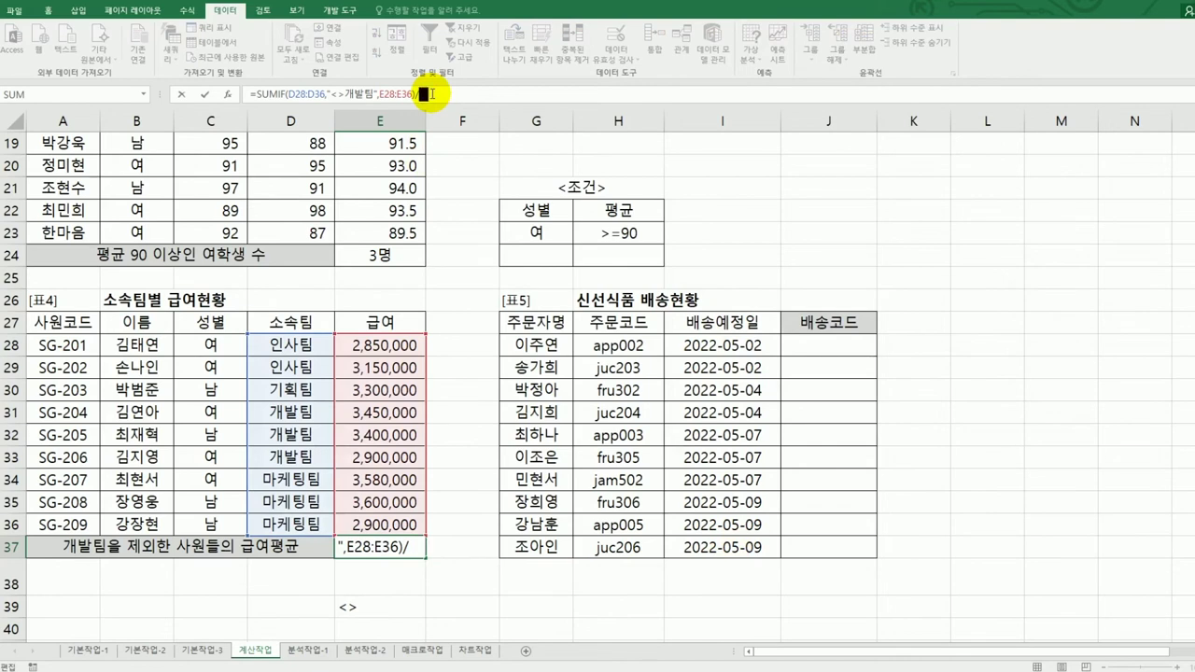
type("cou")
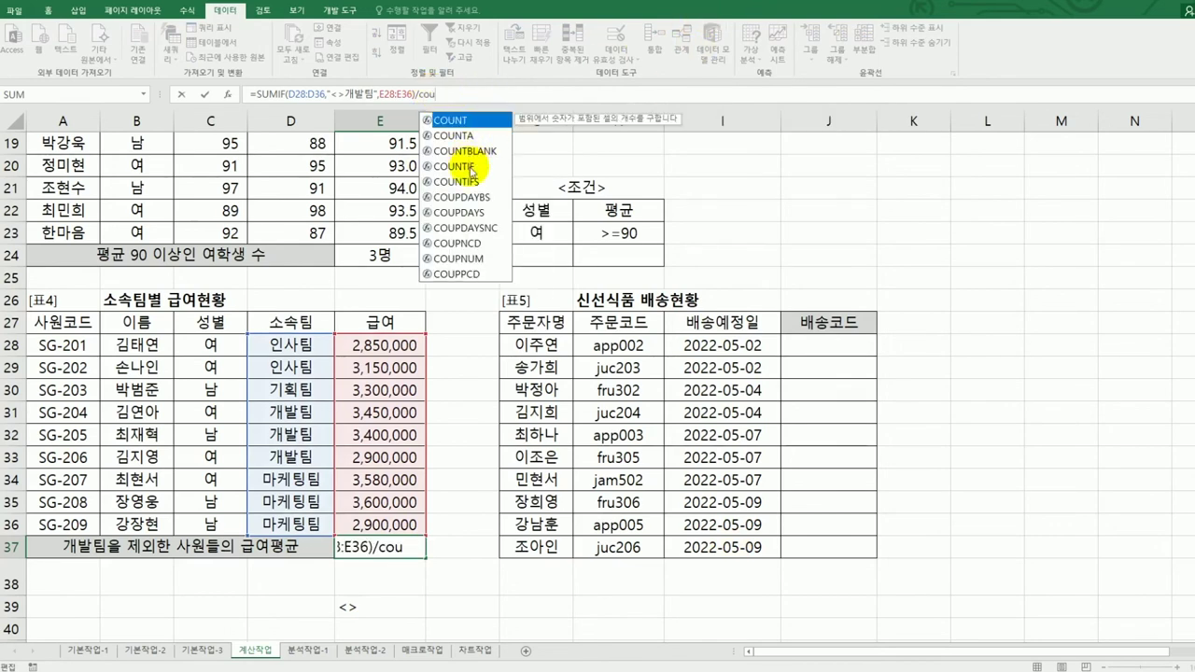
double_click(467, 166)
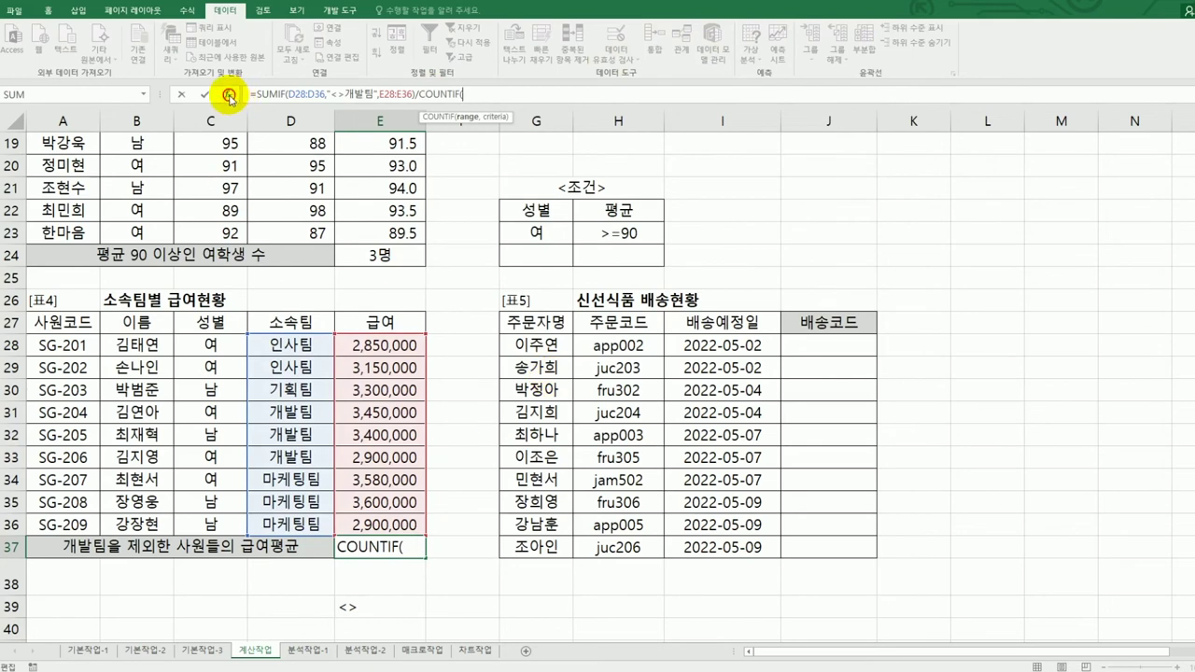
left_click(229, 95)
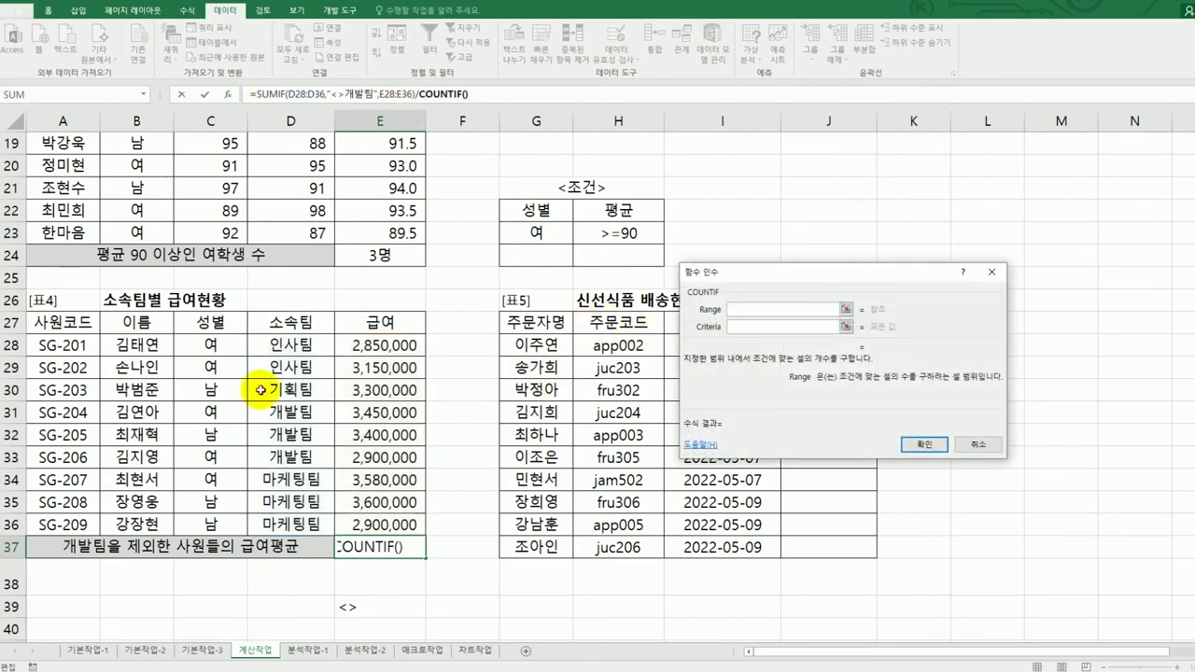
left_click_drag(289, 345, 293, 515)
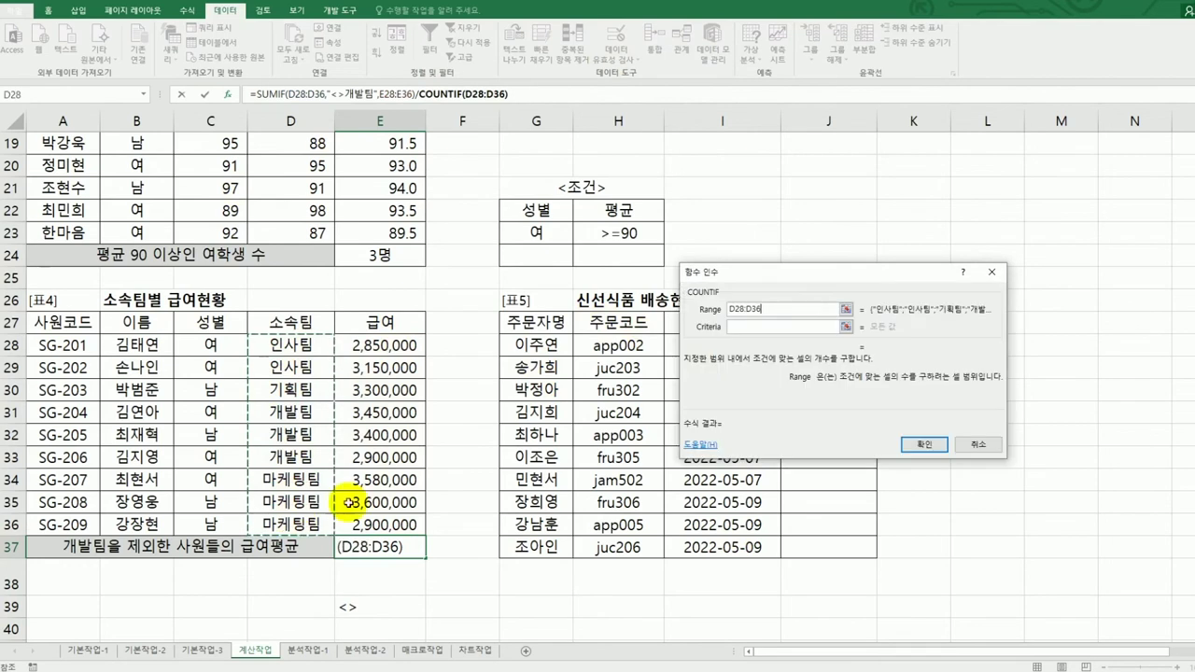
Set the COUNTIF criterion to "<>개발팀" and apply the completed salary-average formula
left_click(743, 328)
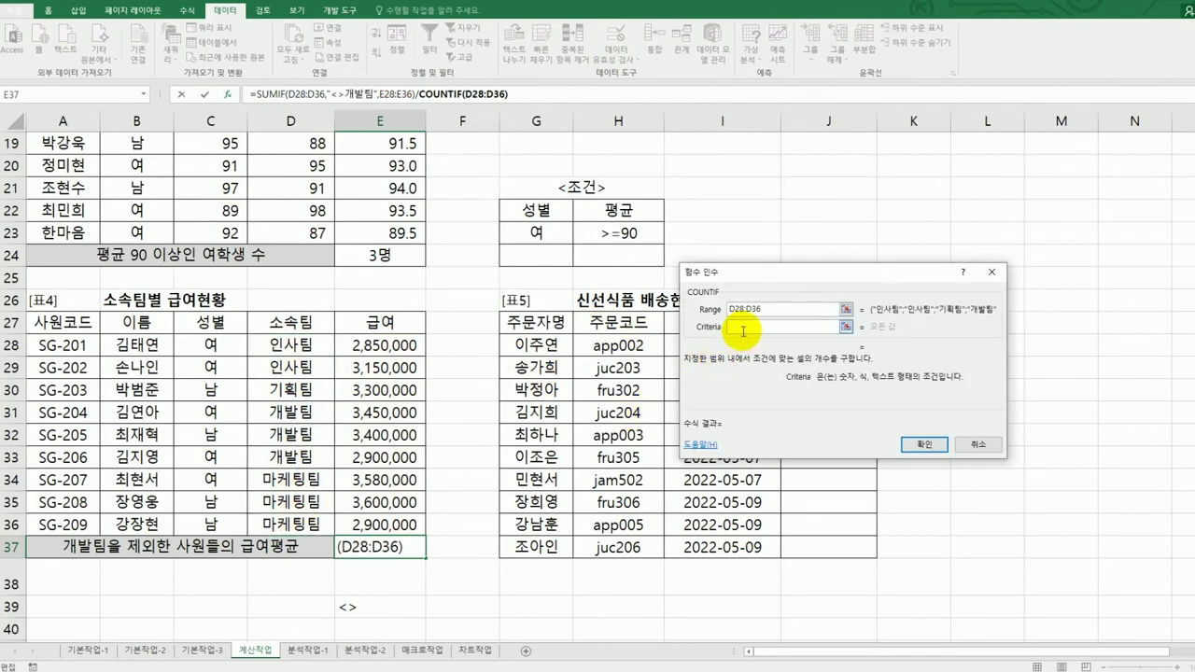
type("<>")
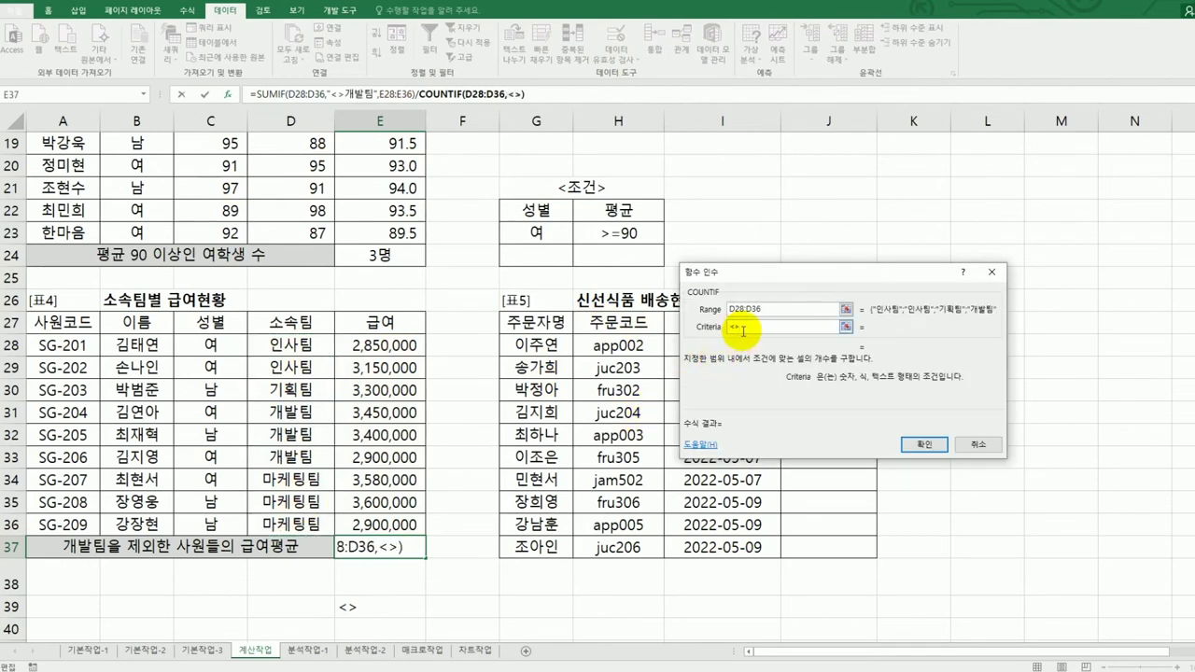
type("ㄱ")
type("개발팀")
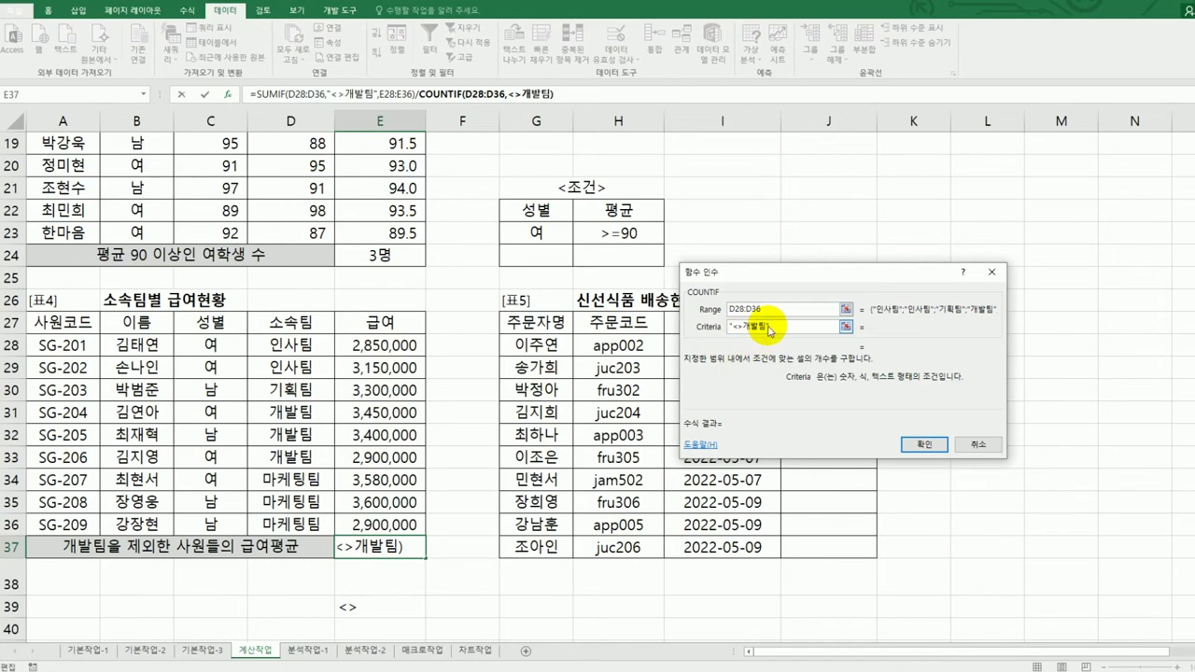
left_click(718, 390)
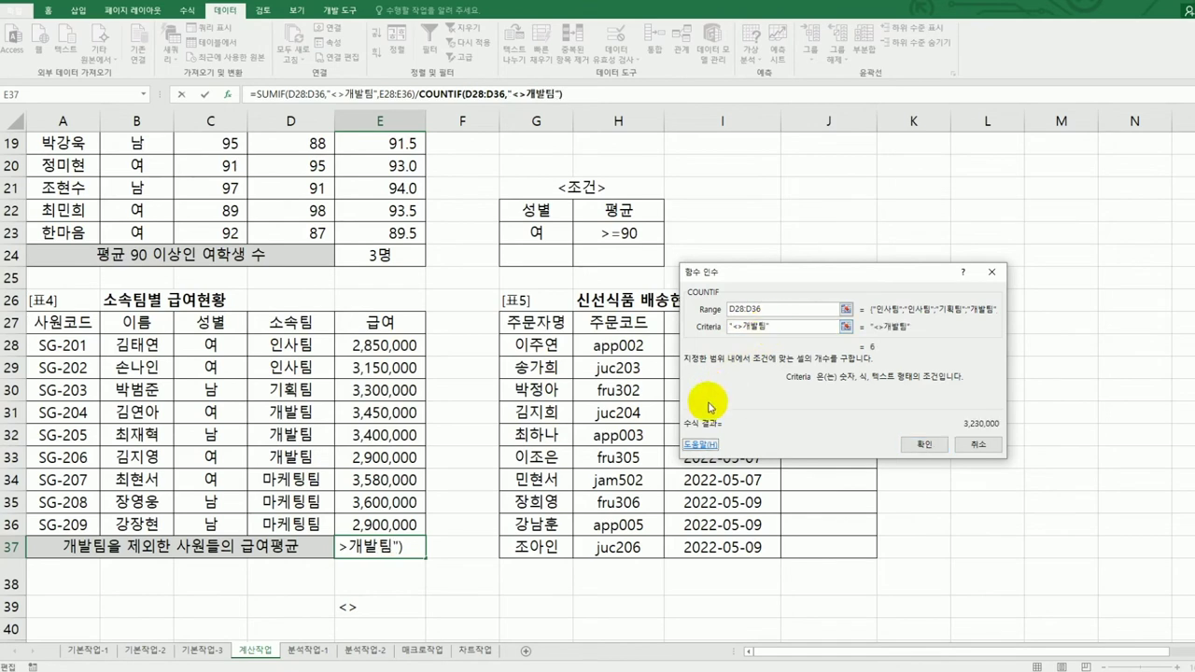
left_click(920, 445)
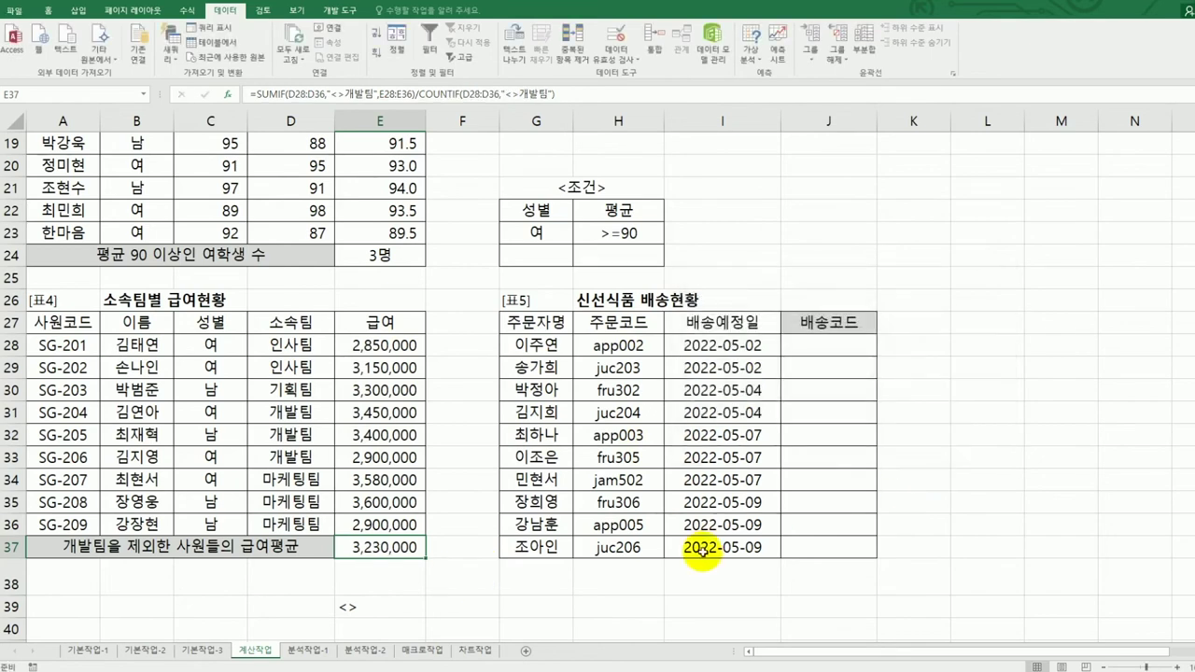
Clear the <> scratch note from cell E39
left_click(399, 597)
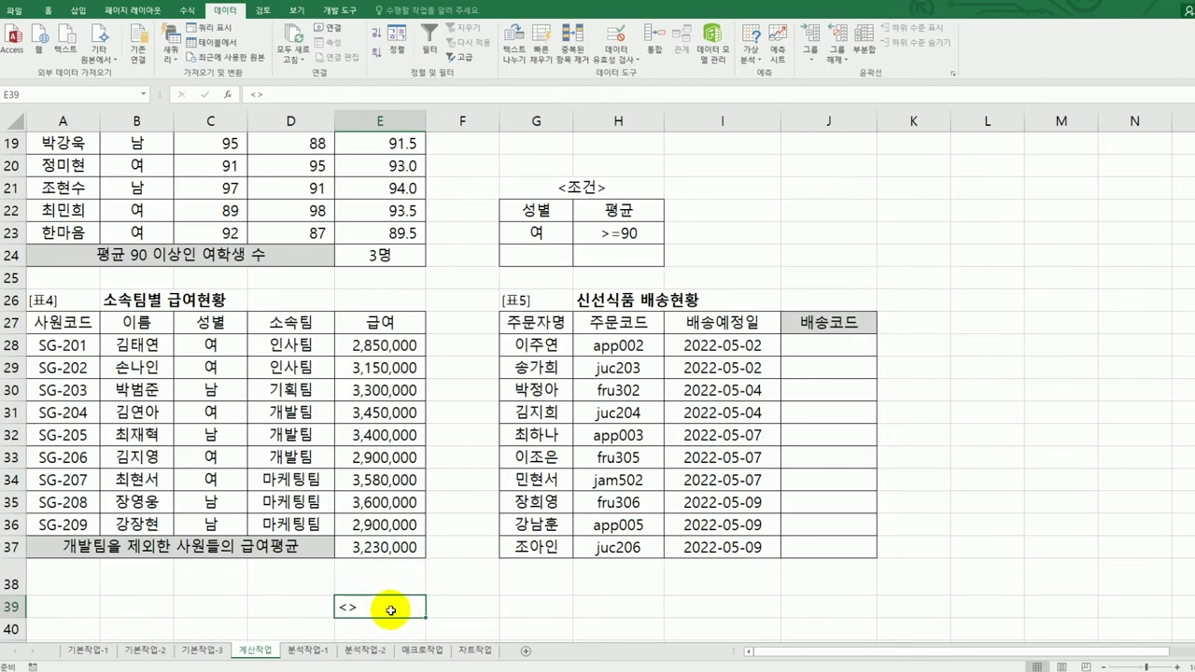
key("BackSpace")
key("BackSpace")
Enter =TRIM(H28) in J28, the first 배송코드 cell of 표5, to strip spaces from the order code
scroll(415, 476, "up", 1)
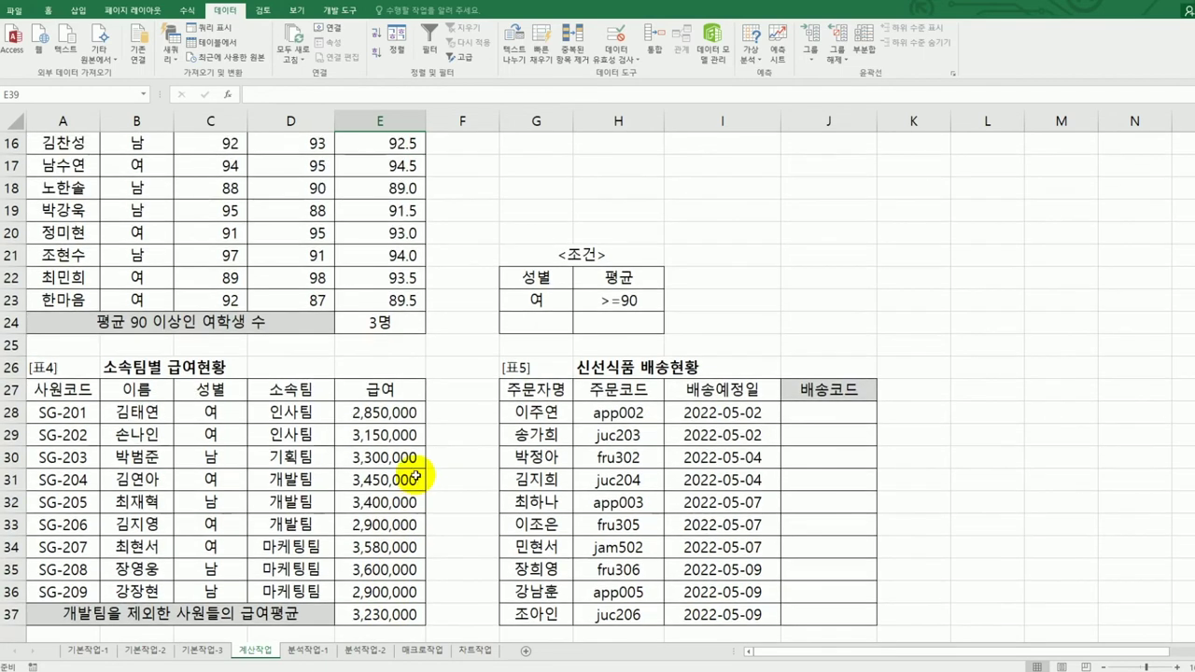
left_click(845, 422)
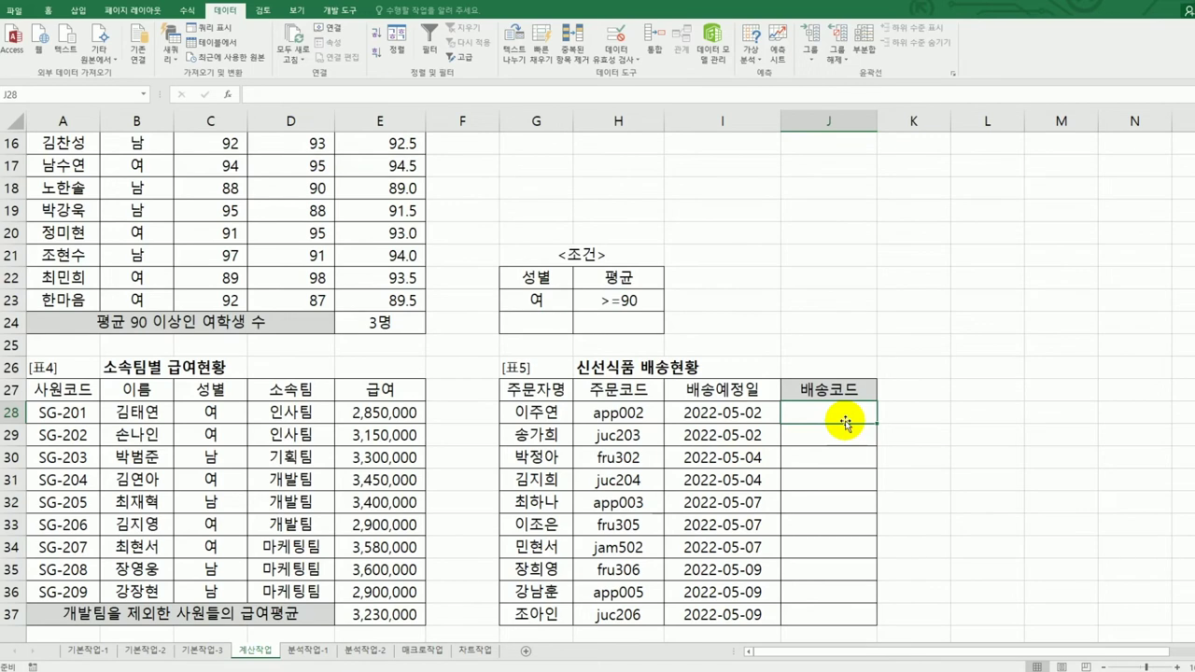
left_click_drag(618, 411, 635, 593)
left_click_drag(638, 617, 638, 617)
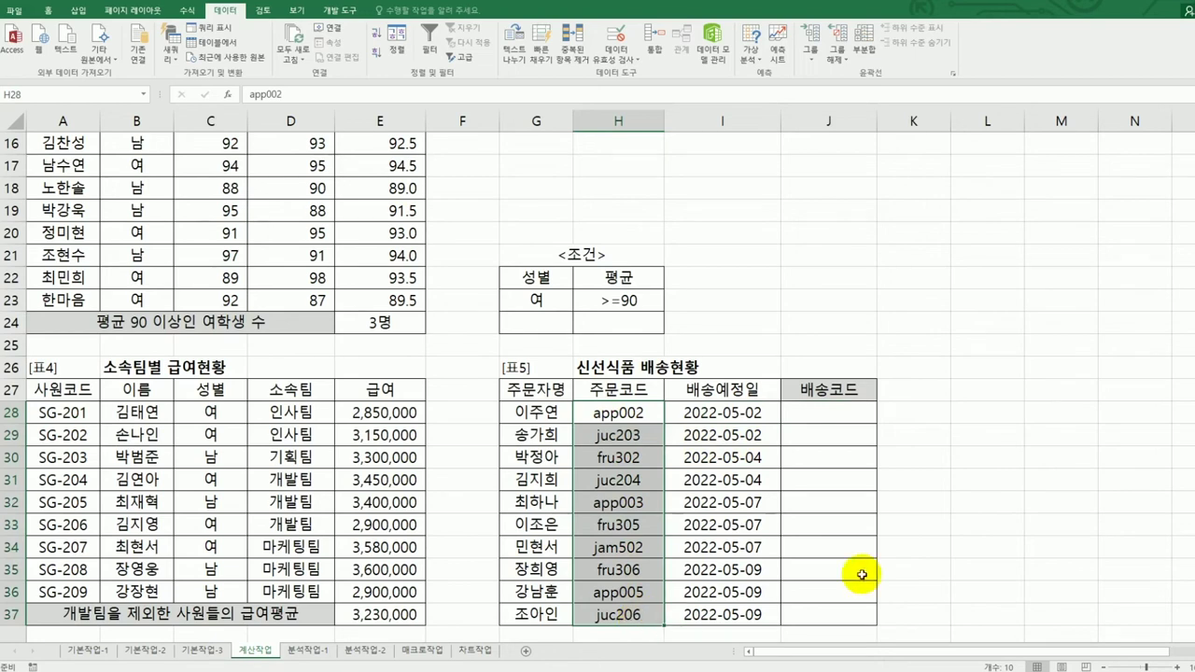
left_click(846, 415)
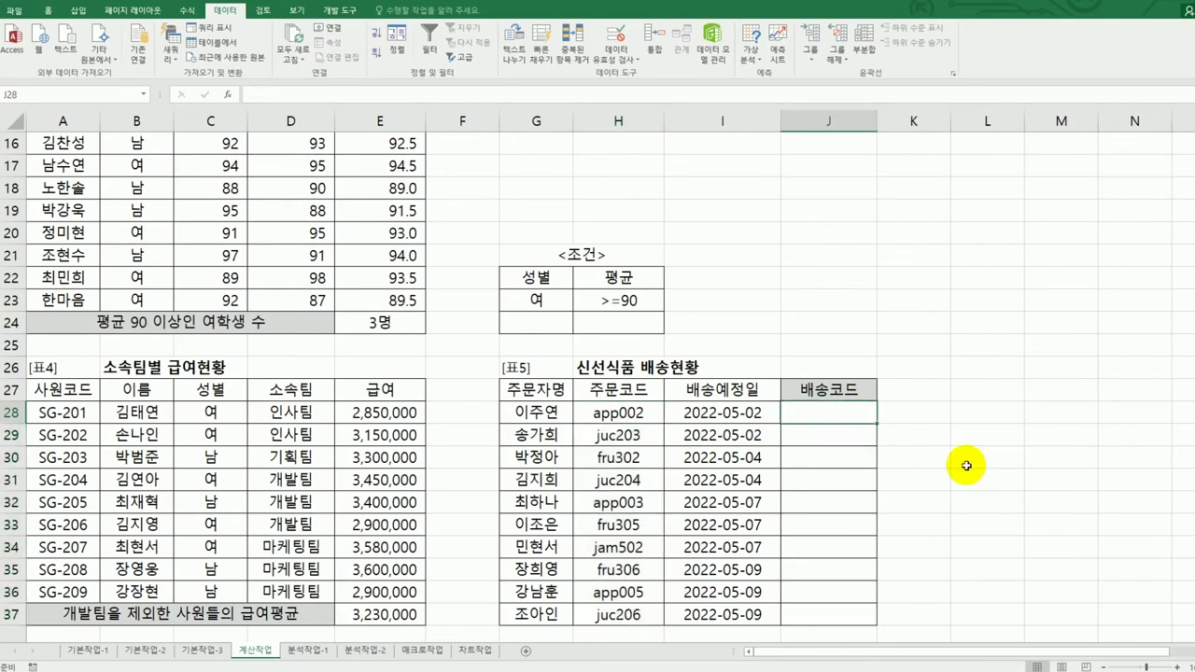
type("=")
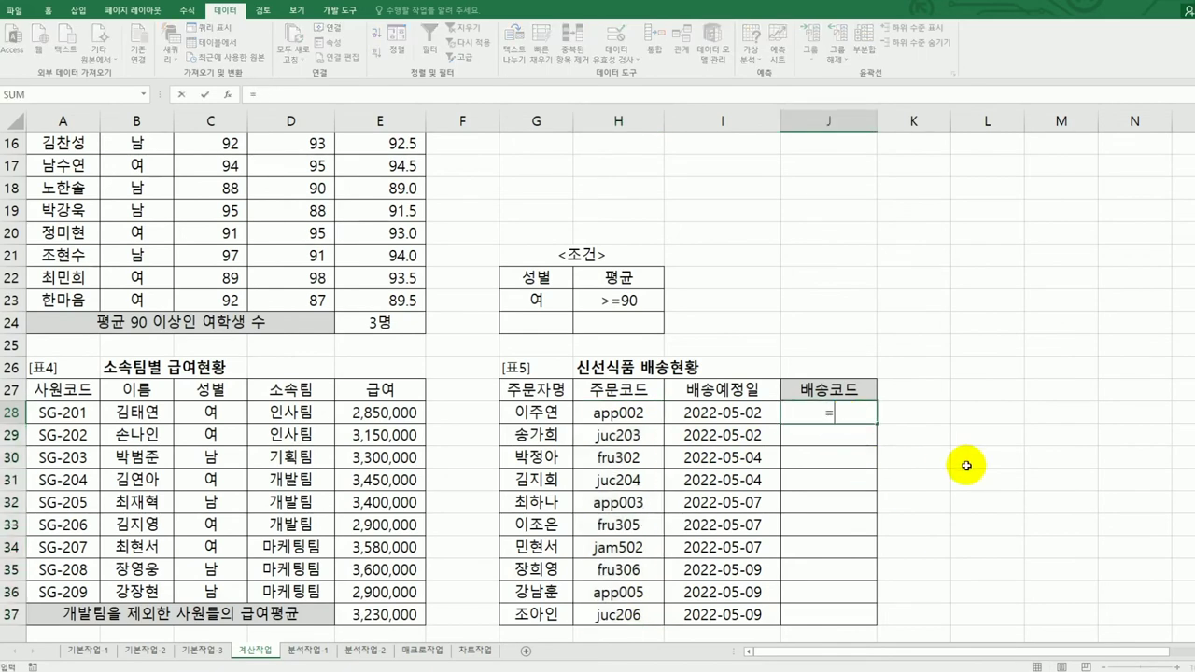
type("tr")
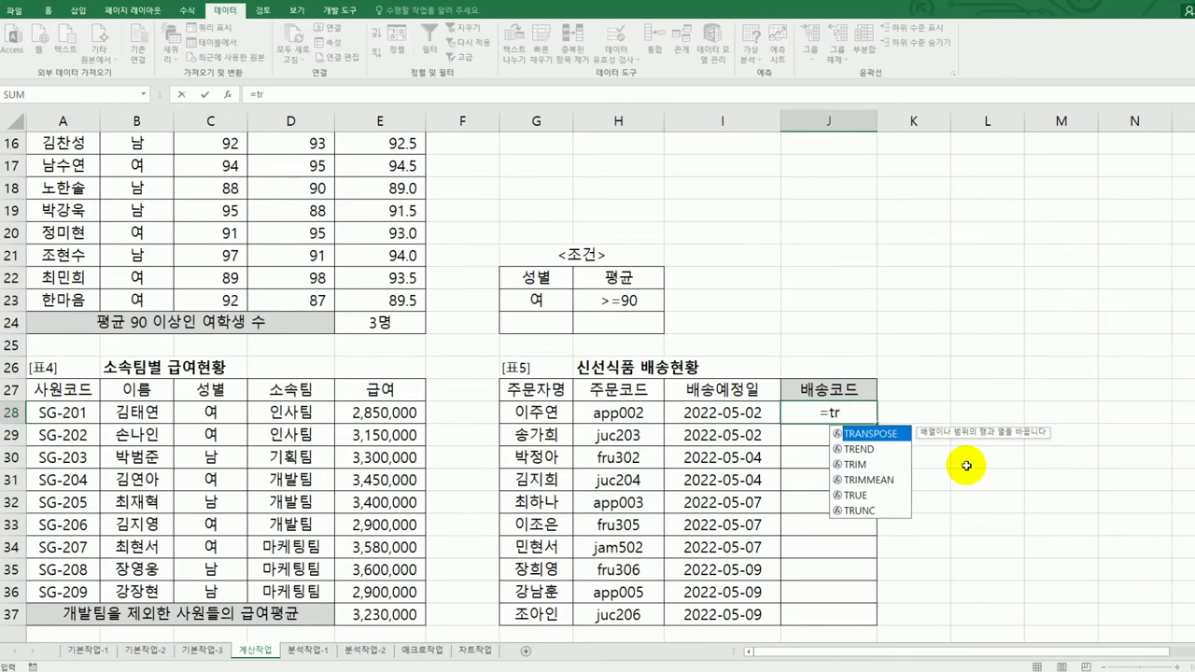
double_click(851, 464)
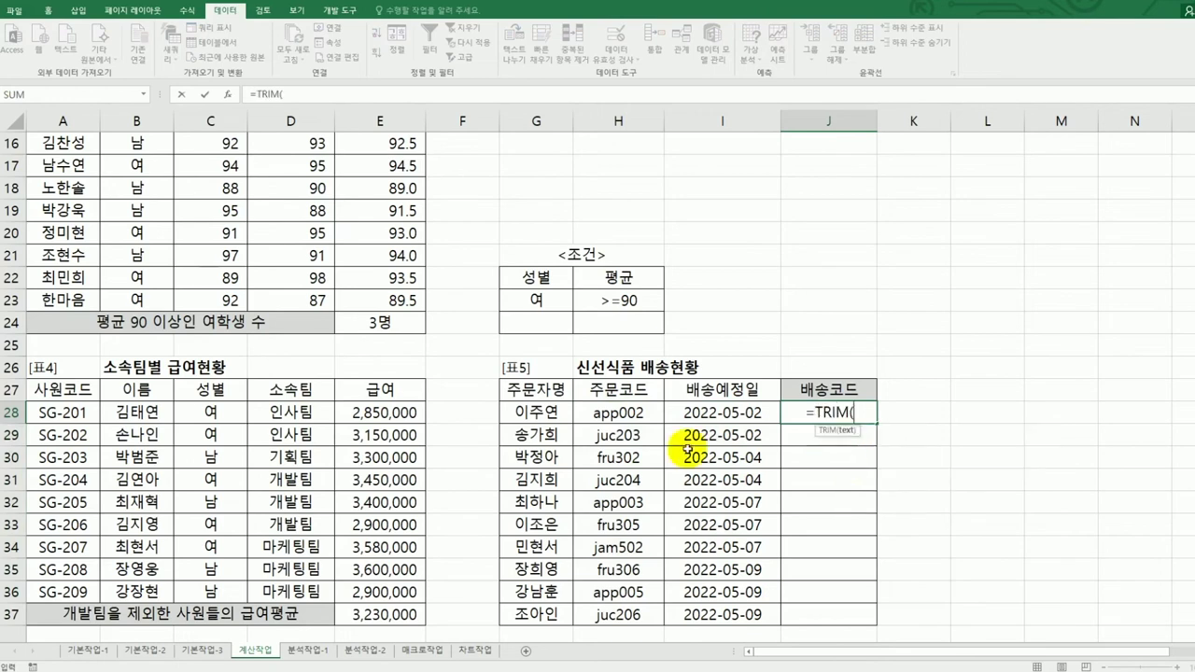
left_click(641, 417)
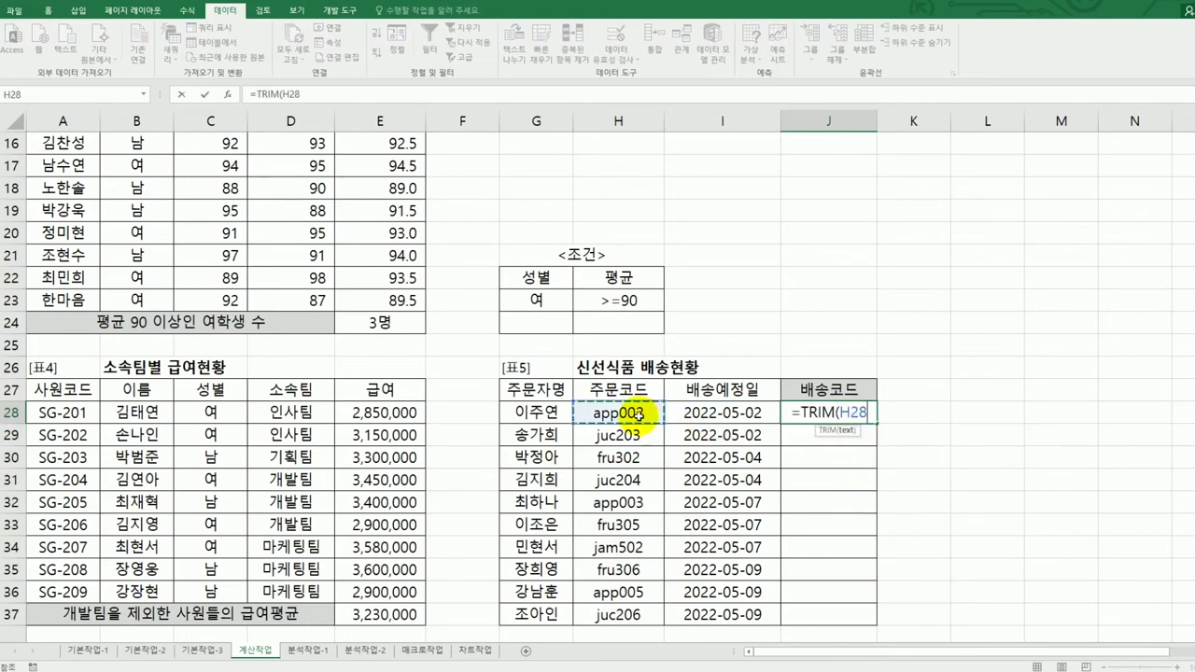
type(")")
key("Return")
left_click(821, 415)
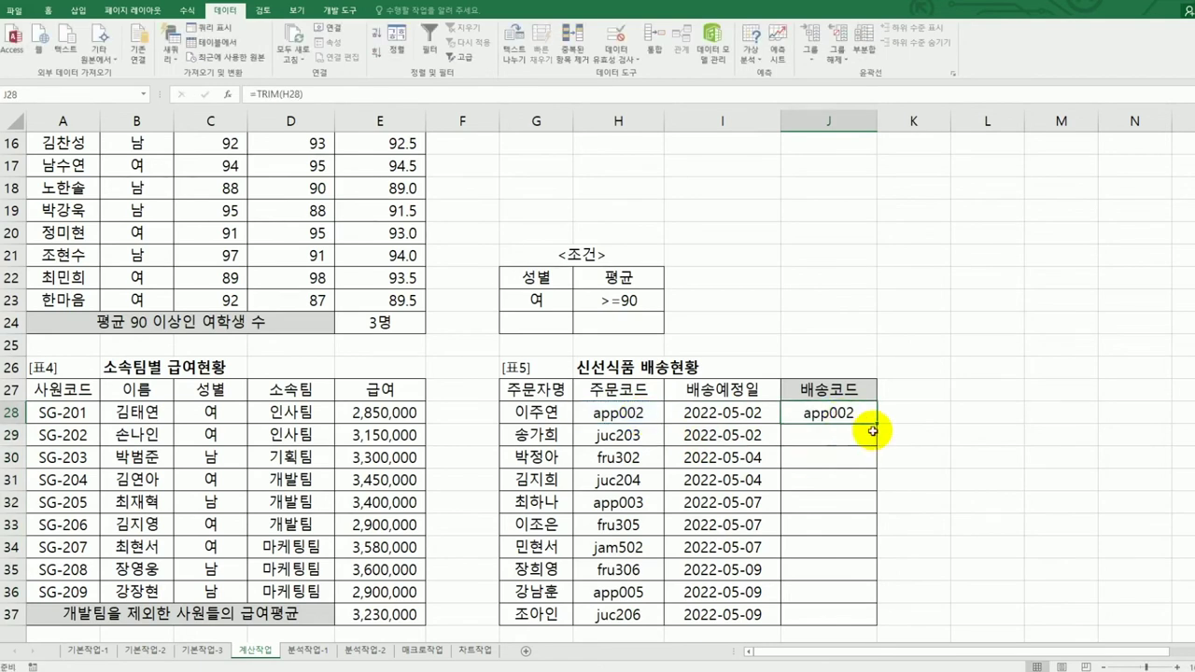
Fill the TRIM formula from J28 down to J37 and check the order codes in H29 and H30 for leading spaces
left_click_drag(877, 427, 863, 619)
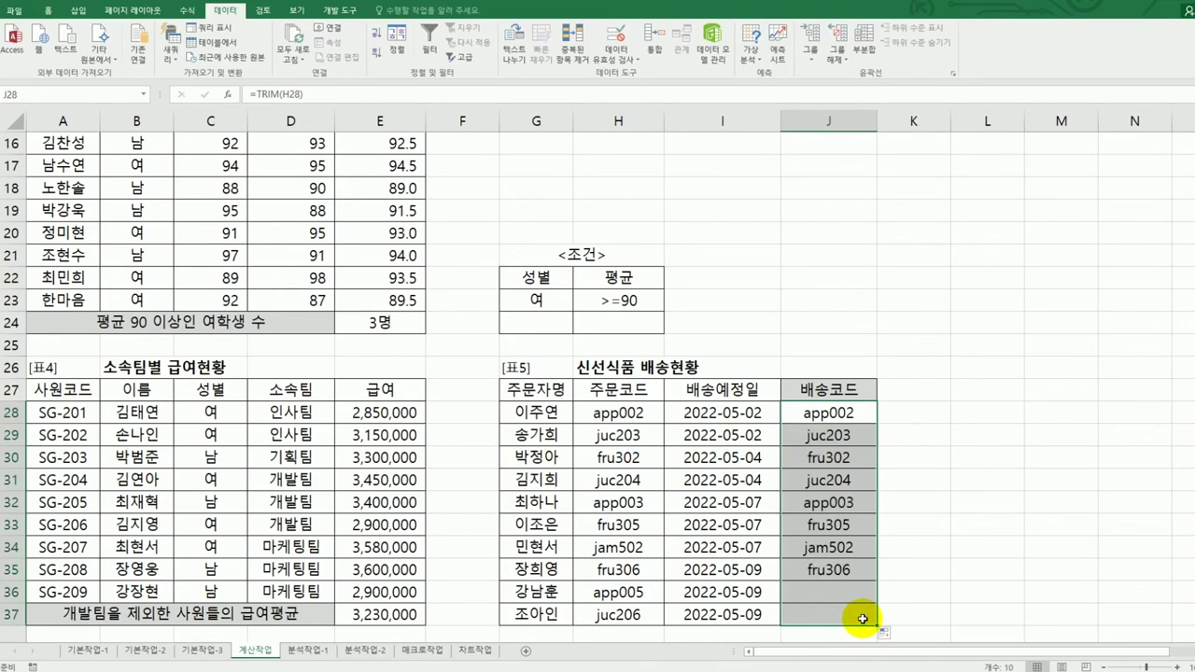
left_click(608, 412)
double_click(588, 435)
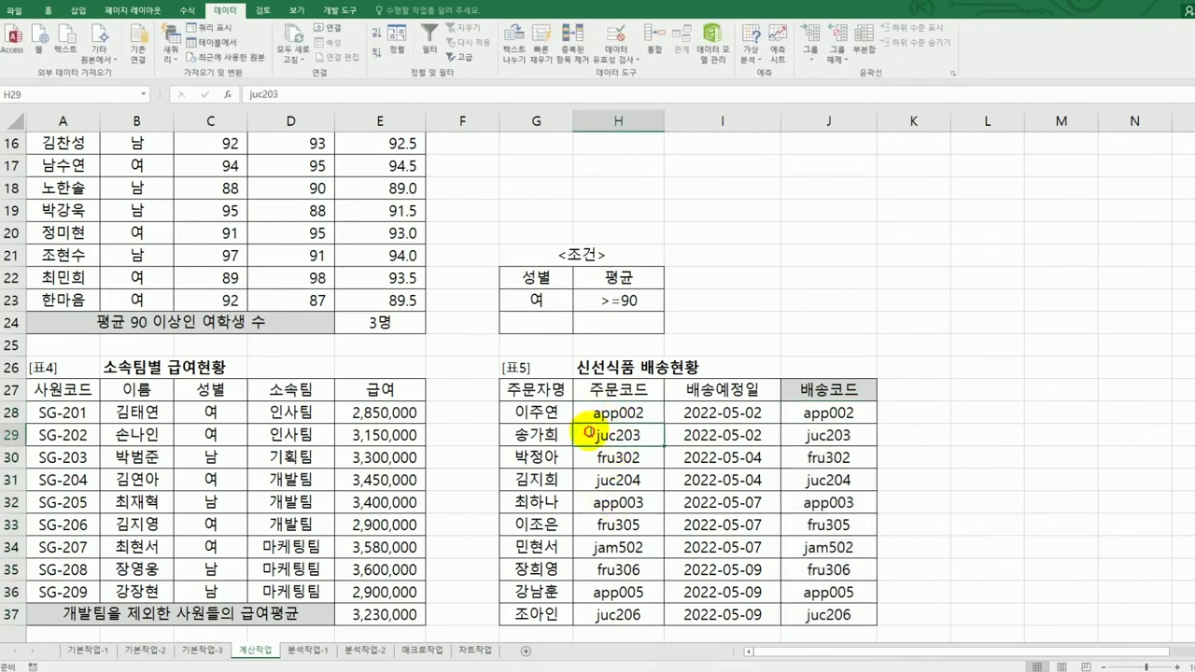
left_click(649, 433)
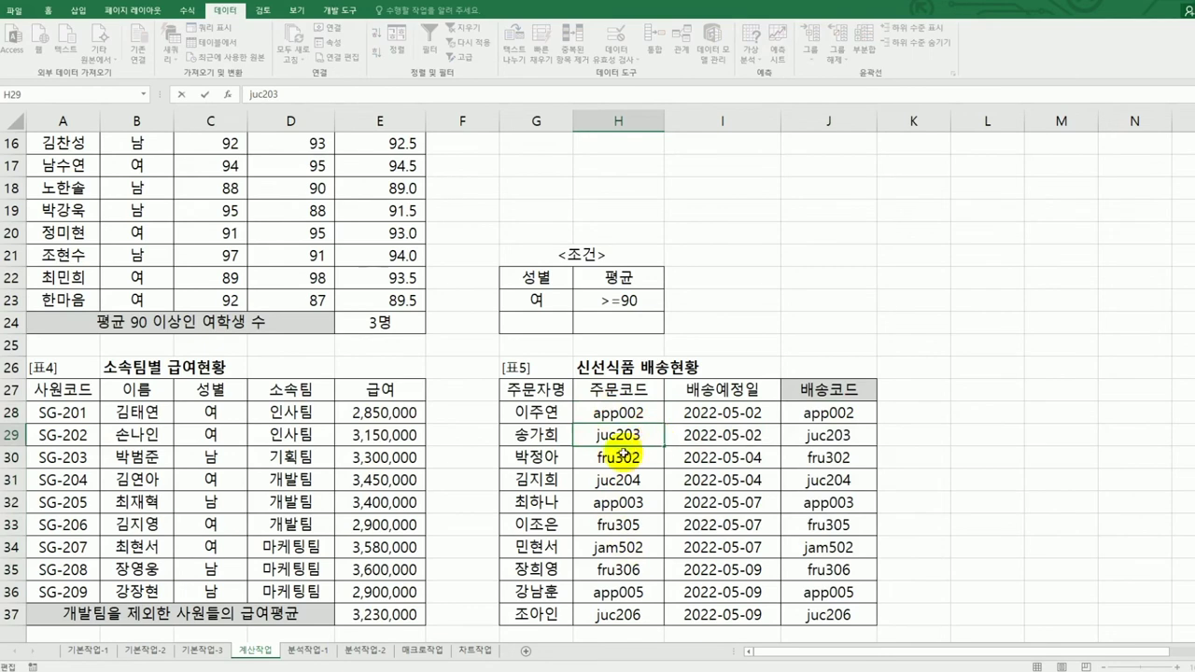
double_click(588, 459)
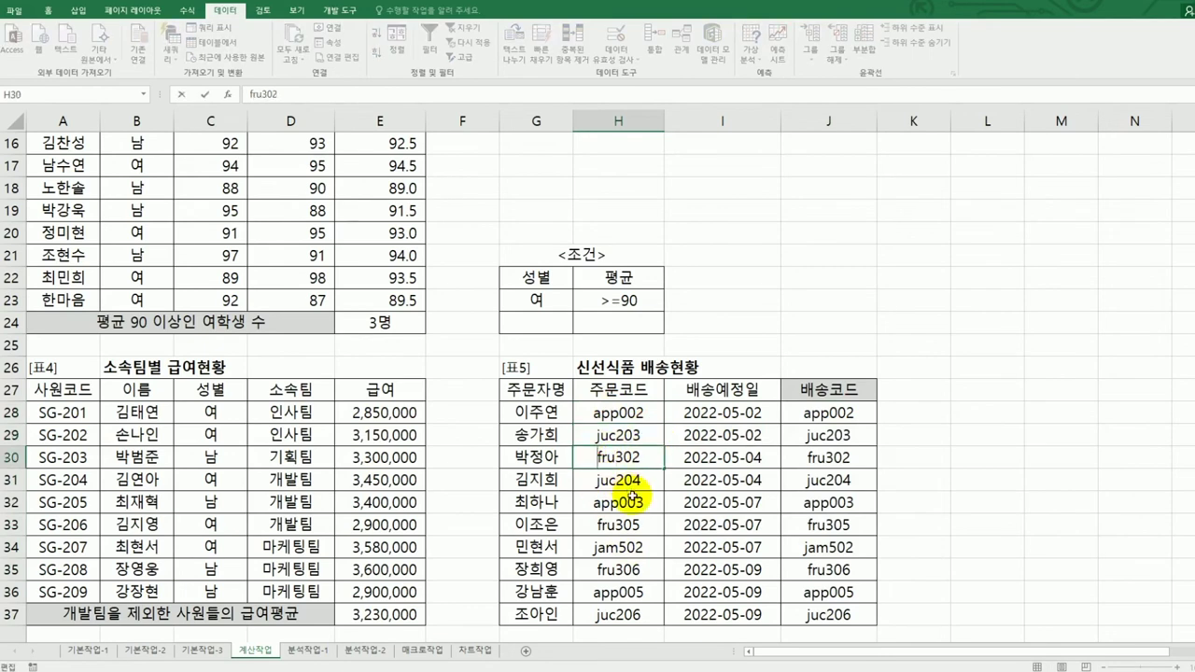
left_click(843, 616)
left_click(840, 412)
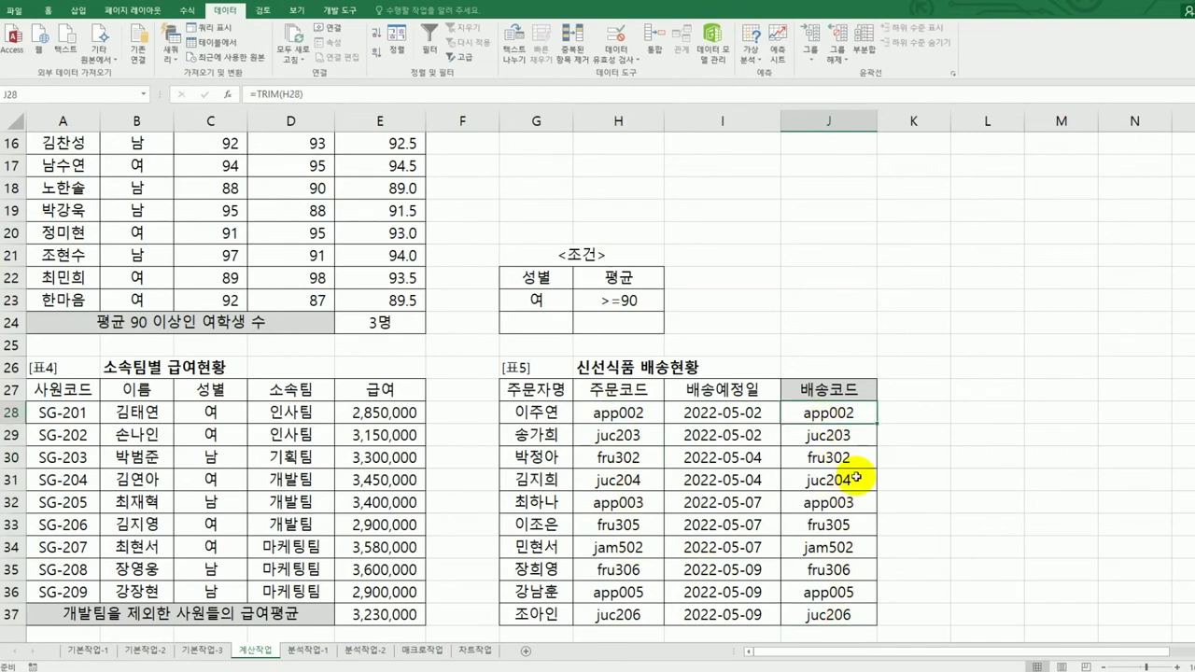
Wrap the TRIM formula in J28 in an UPPER function so it reads =UPPER(TRIM(H28))
double_click(797, 409)
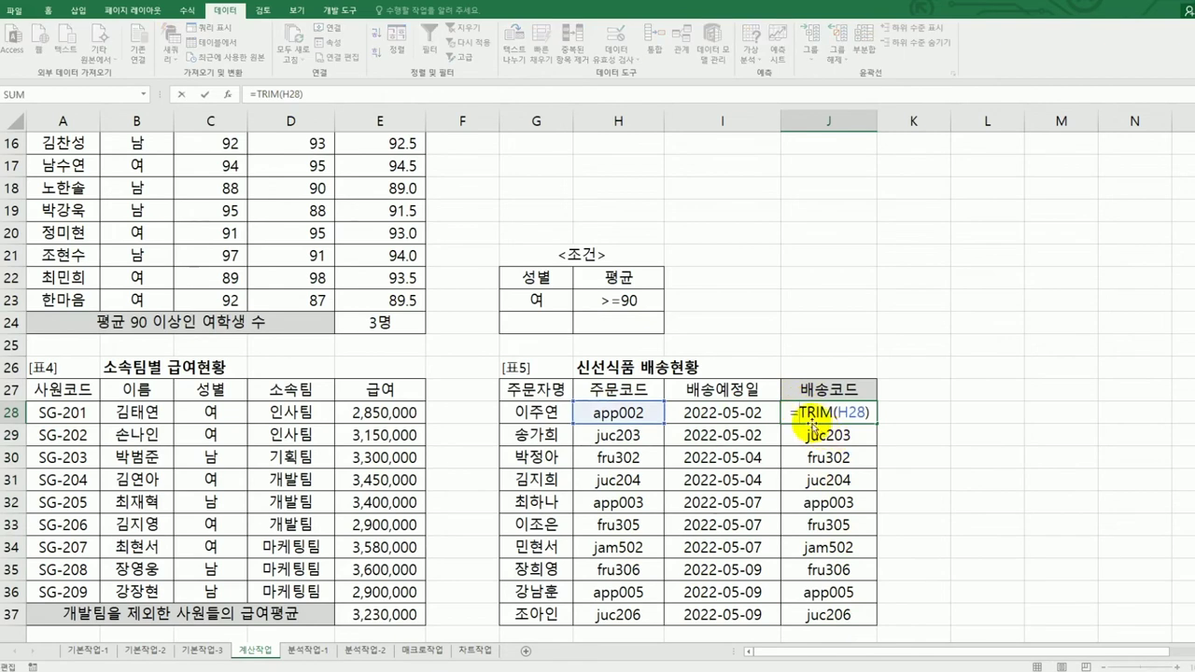
type("u")
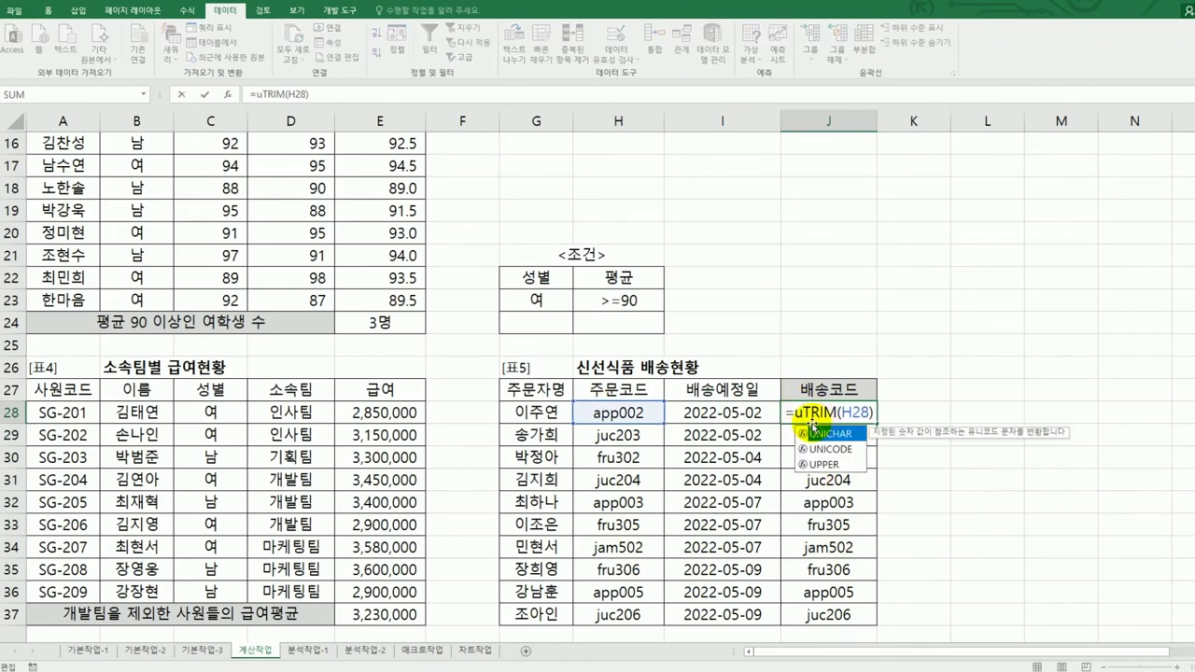
double_click(823, 463)
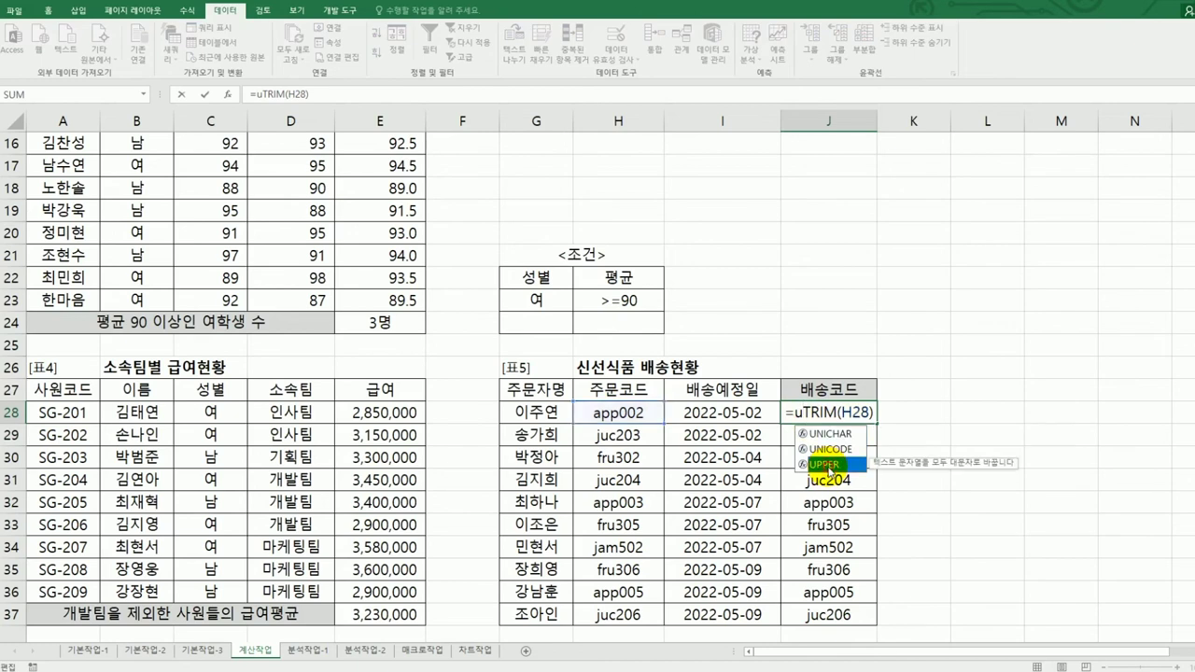
key("End")
type(")")
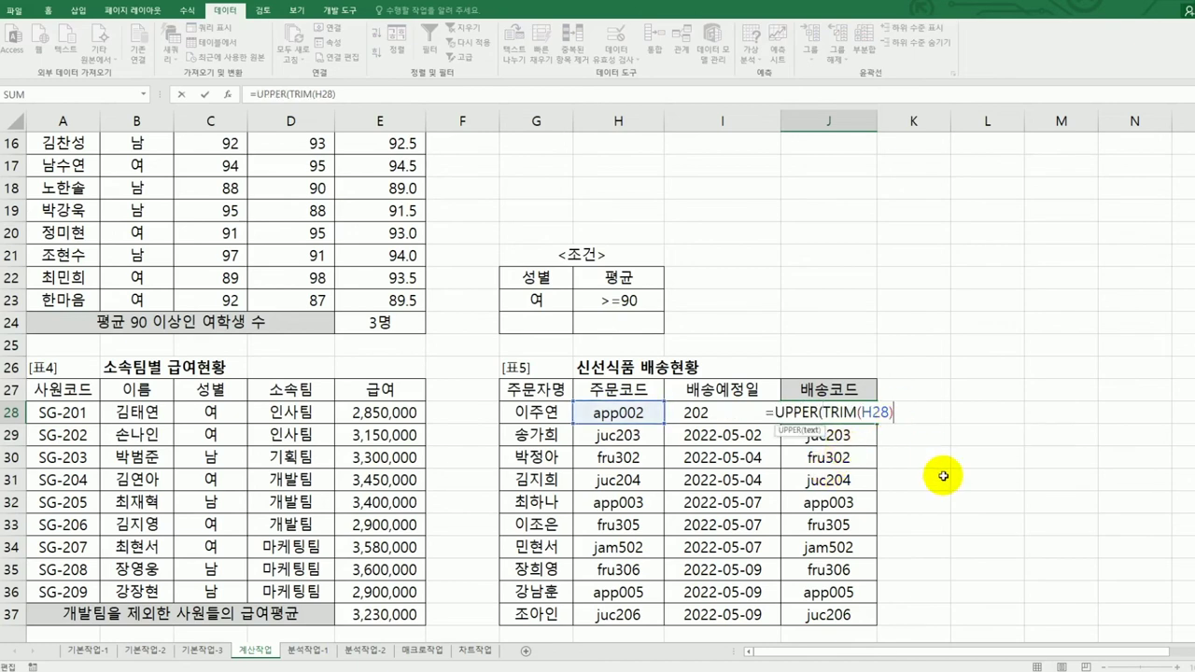
type(")")
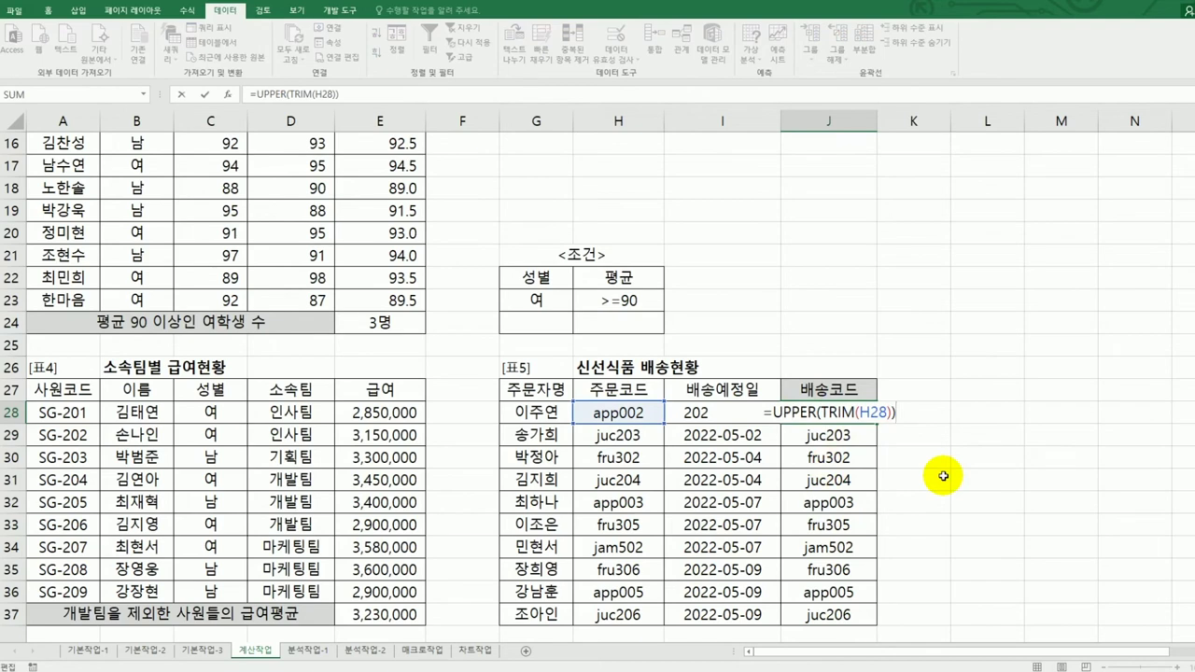
Append &"-MK" to the J28 formula and apply it
type("&")
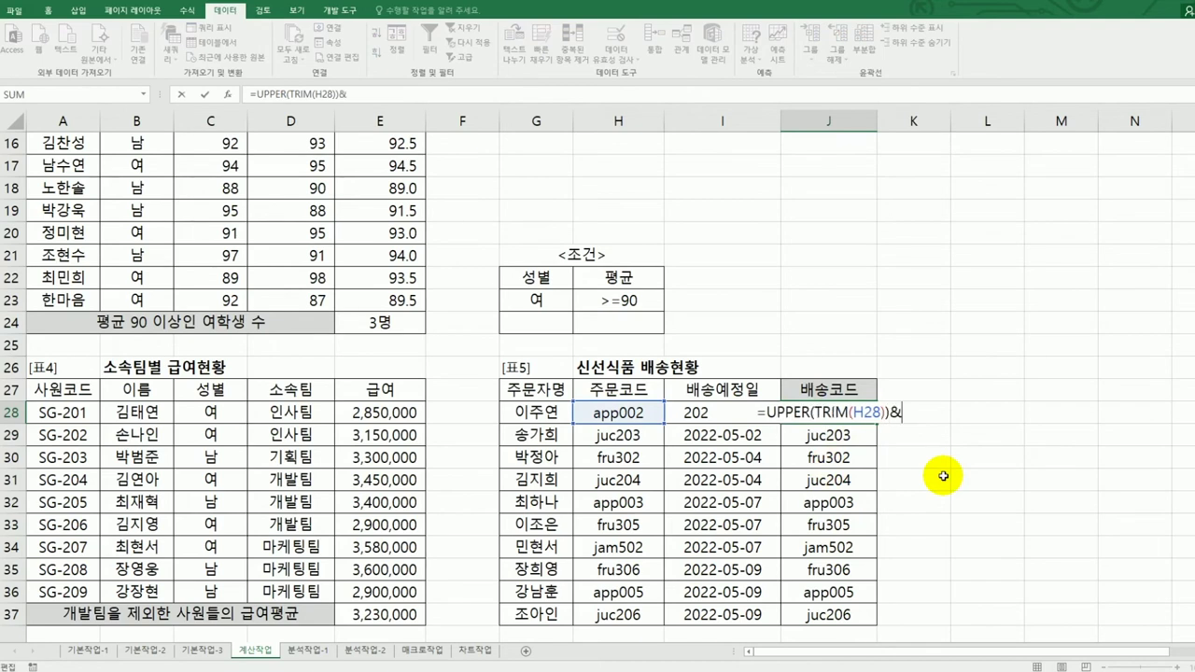
type("\"")
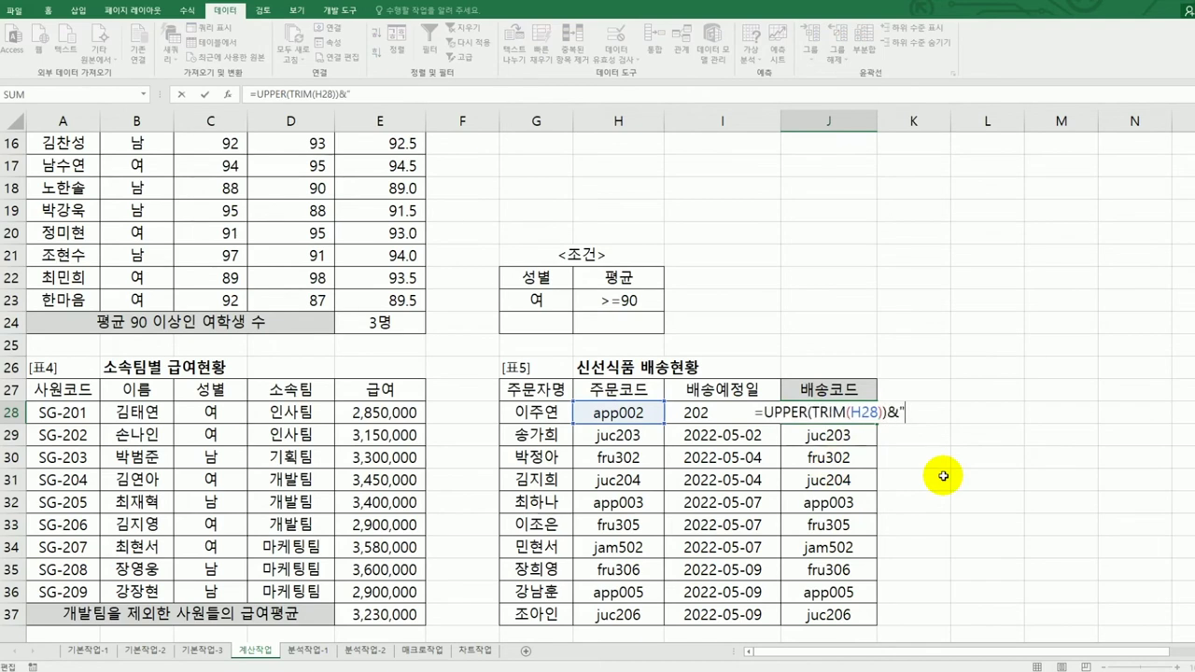
type("-ㅡ")
key("BackSpace")
type("MK/")
key("BackSpace")
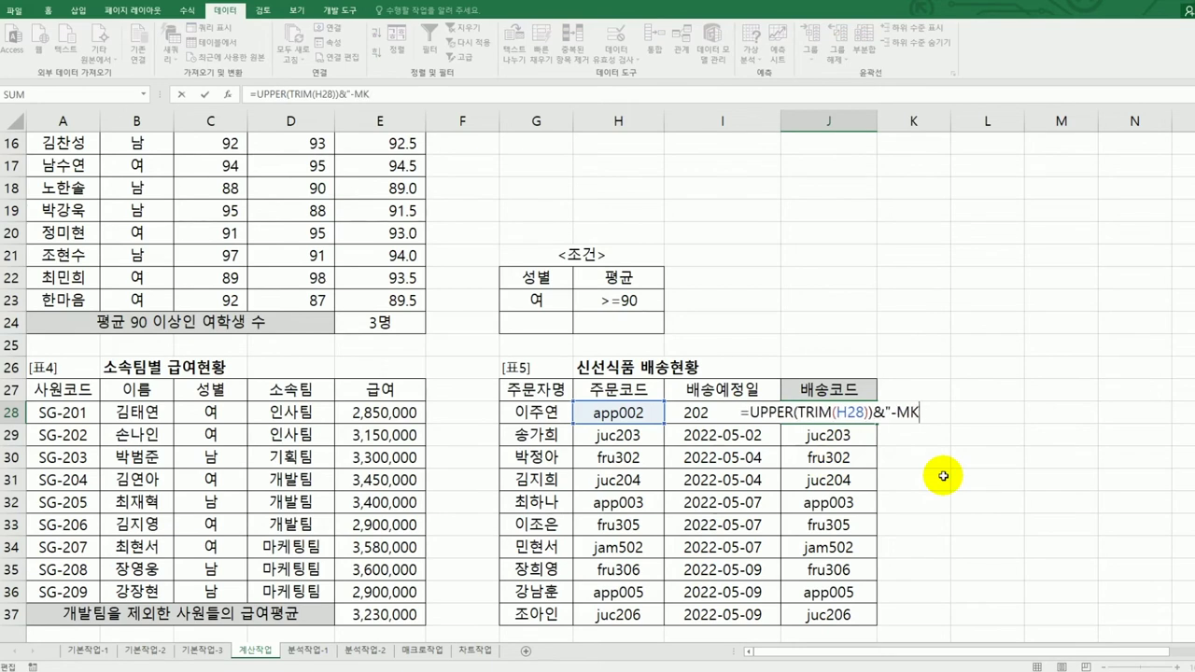
type("\"")
key("Return")
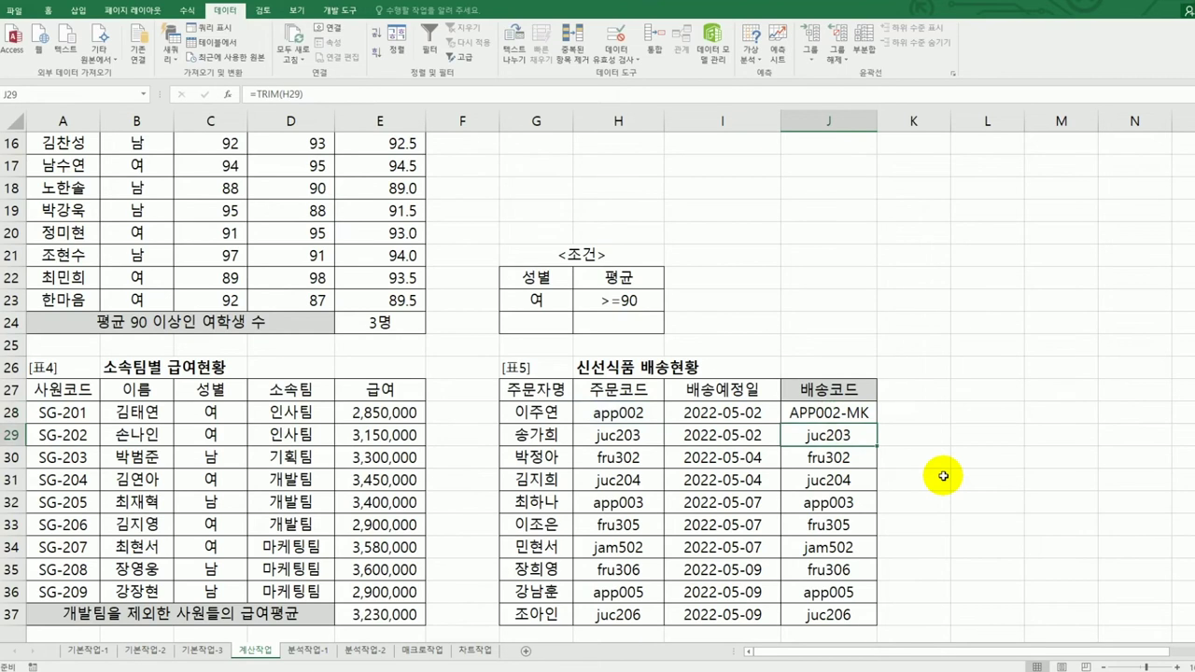
Fill the completed 배송코드 formula from J28 down to J37 in 표5
left_click(845, 410)
left_click_drag(877, 423, 879, 618)
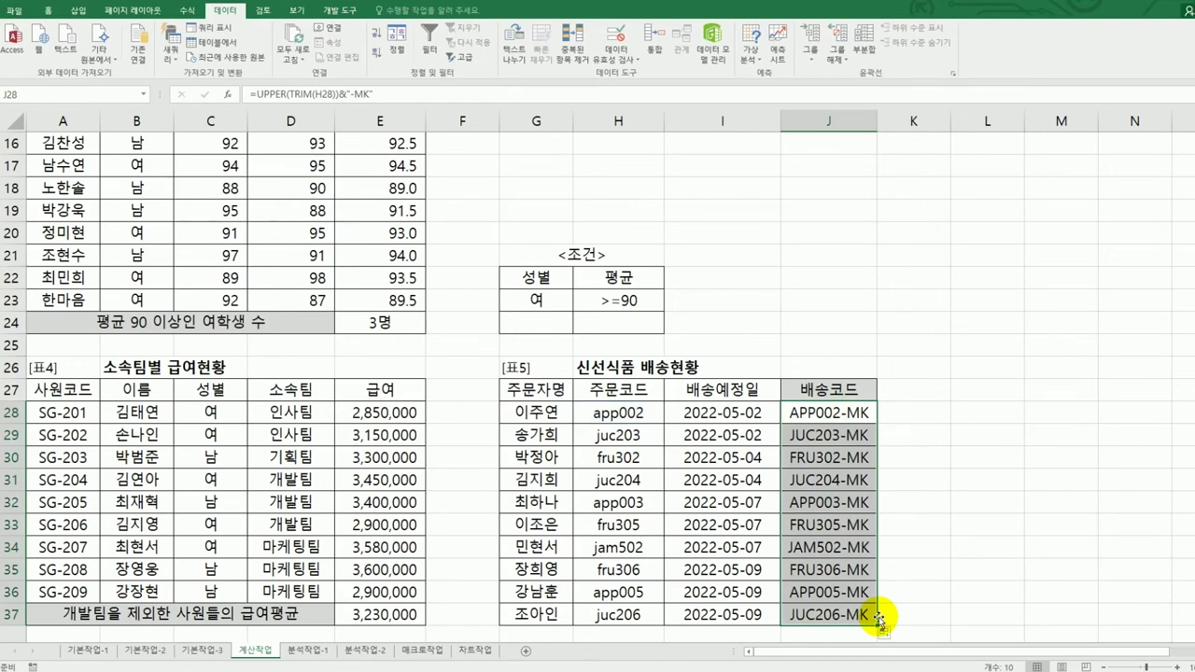
left_click(809, 570)
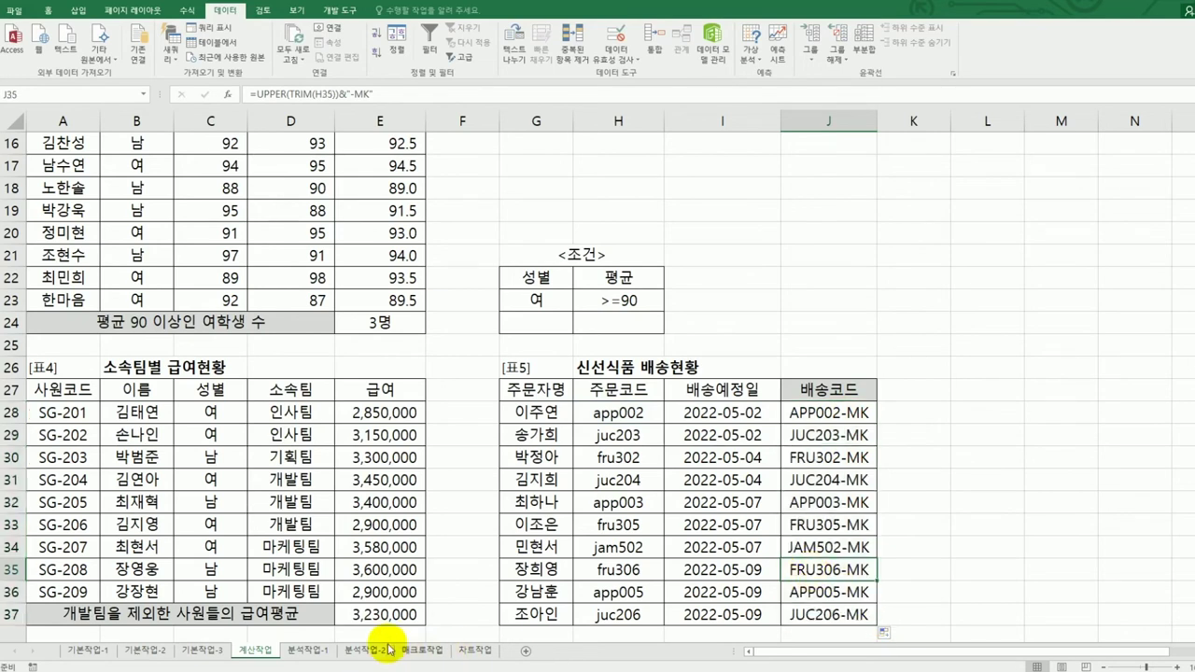
Switch to the 분석작업-1 sheet and sort the 신입사원 심사결과 table by 성별 in ascending order
left_click(308, 646)
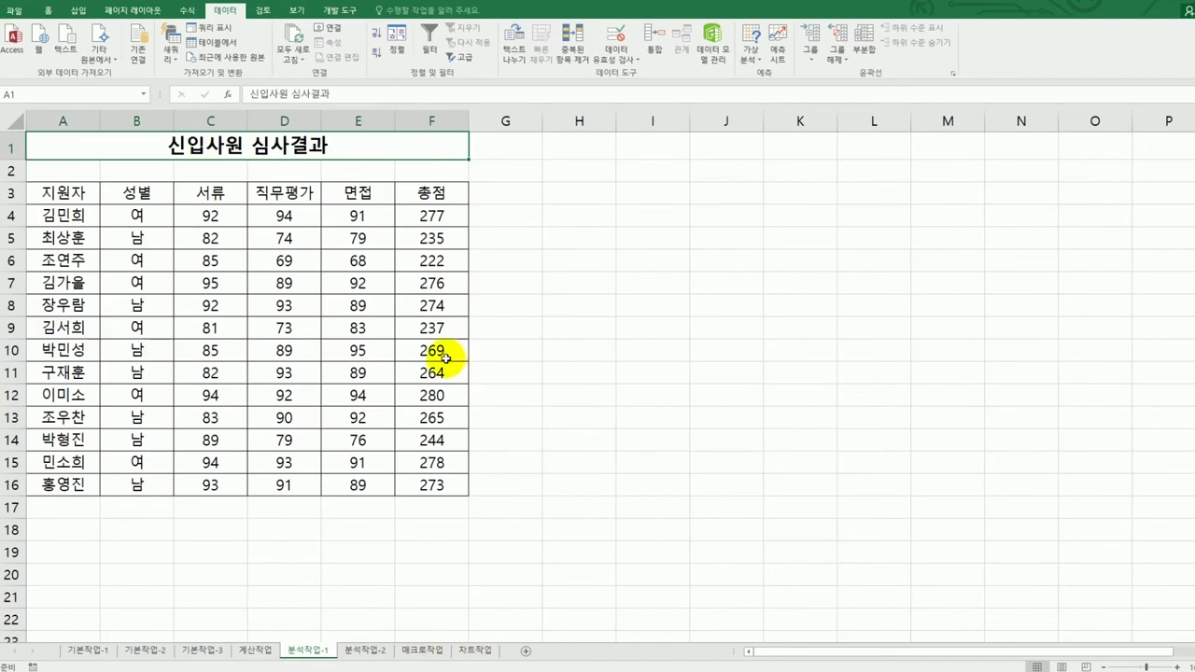
left_click(153, 216)
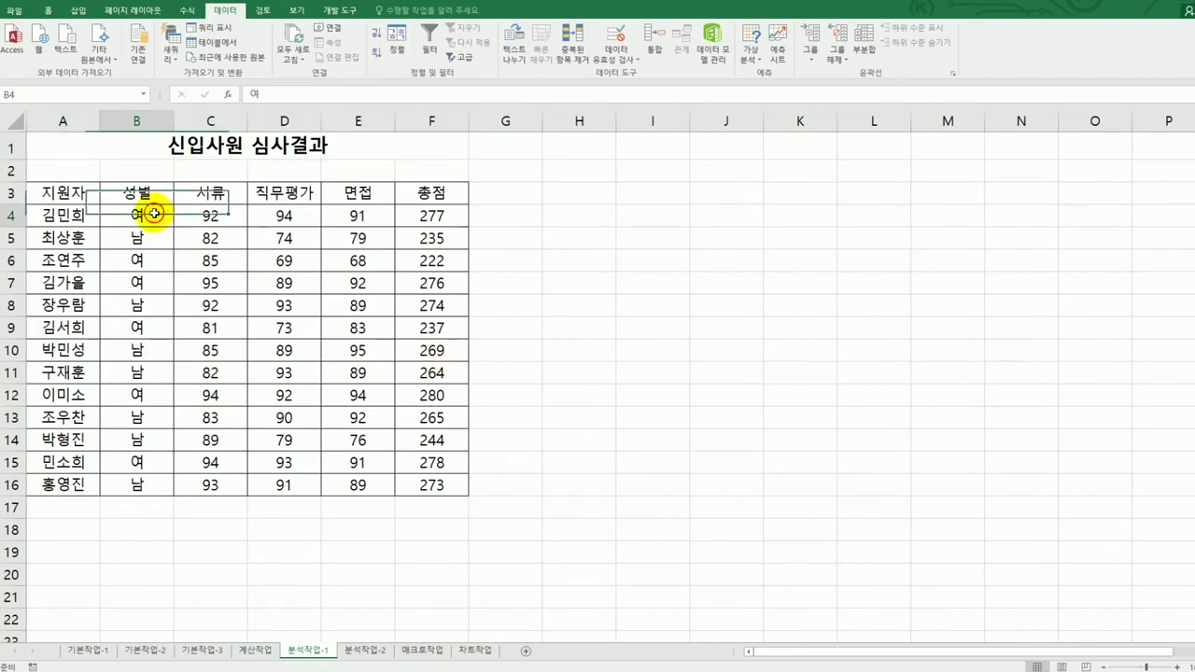
left_click(147, 305)
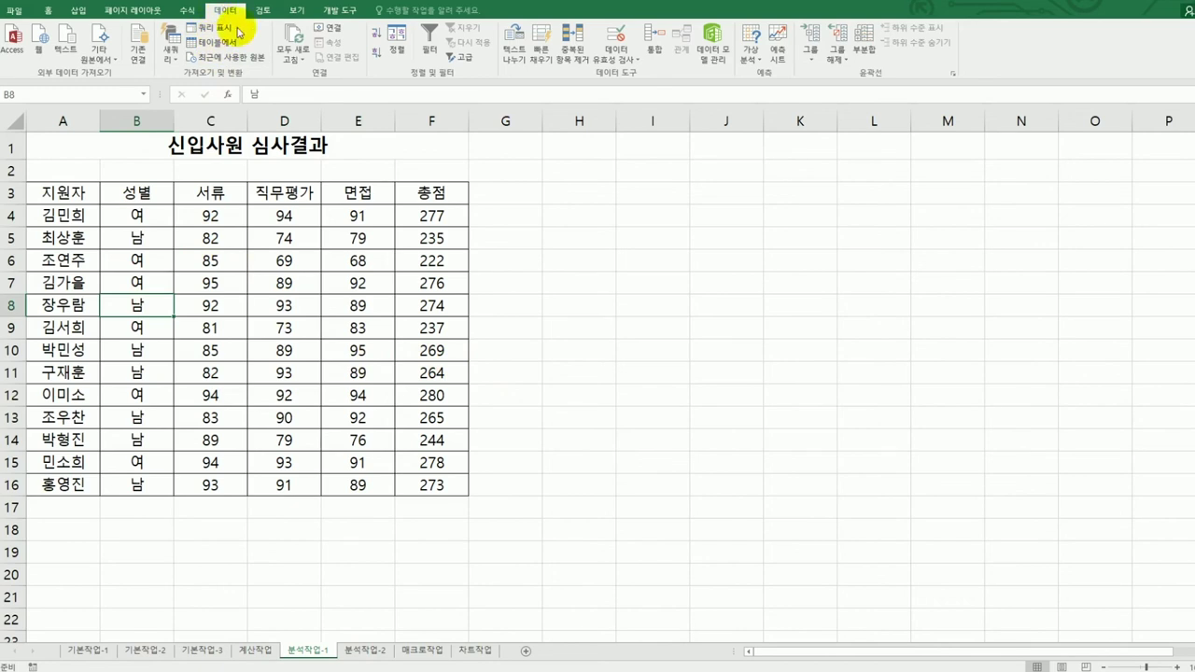
left_click(376, 39)
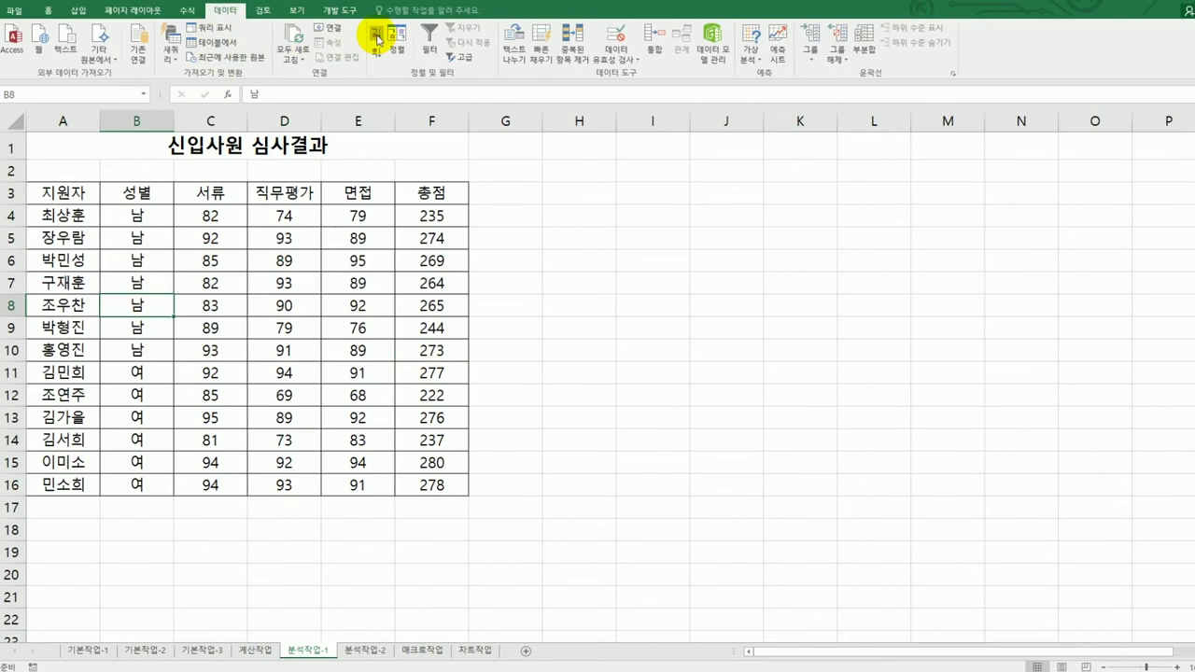
Start a subtotal on the 신입사원 심사결과 table with 성별 as the grouping field
left_click(864, 45)
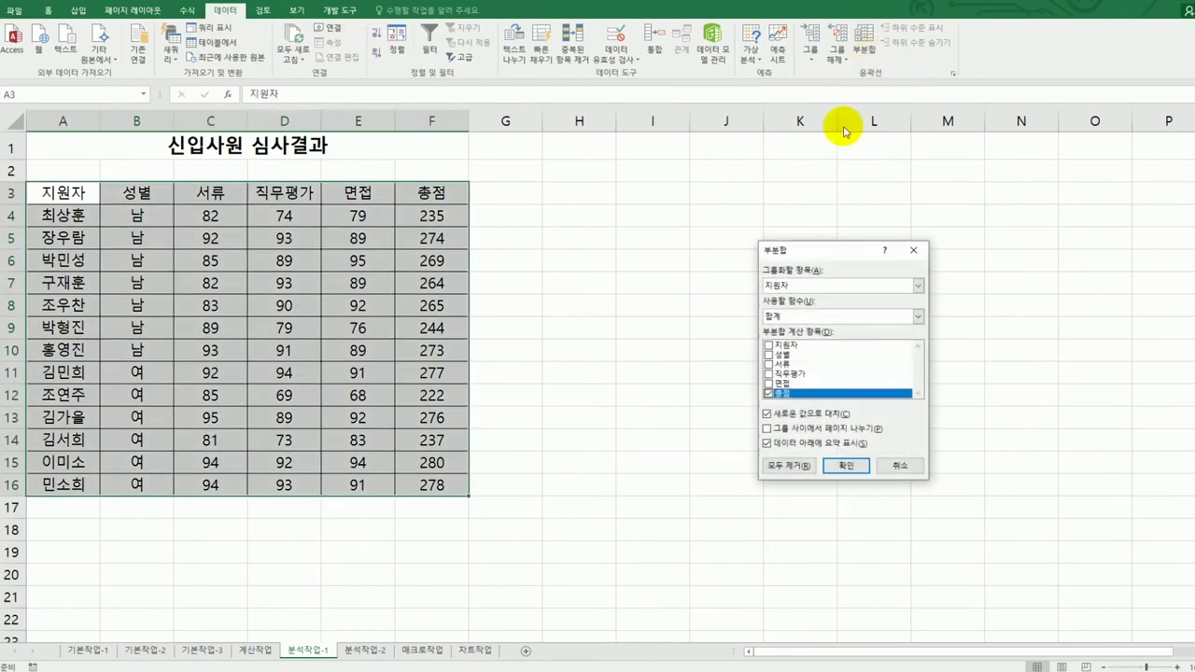
left_click_drag(811, 245, 740, 213)
left_click(766, 254)
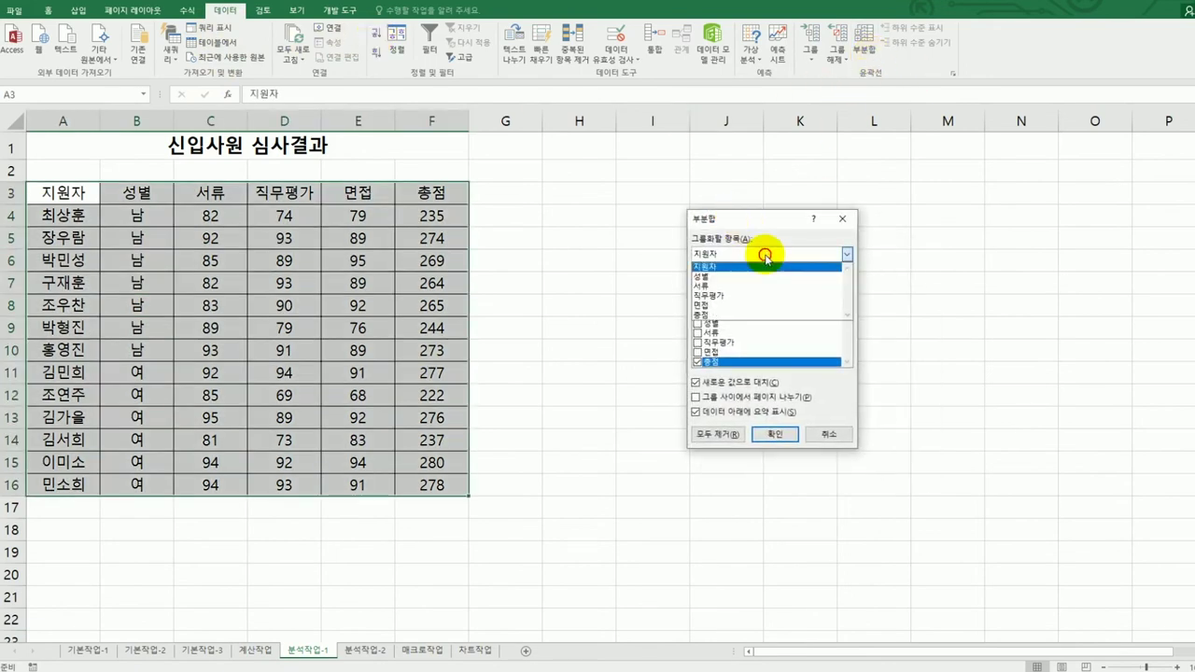
left_click(762, 278)
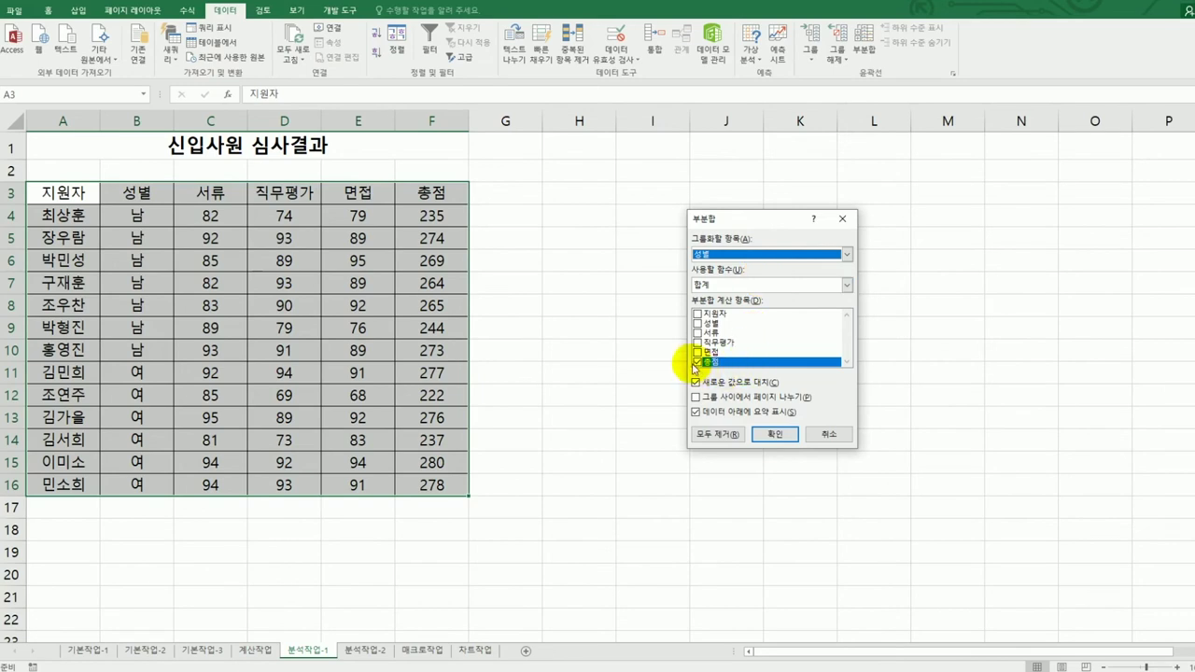
Subtotal 서류, 직무평가 and 면접 instead of 총점 with the 최대값 function, and apply the subtotal
left_click(696, 362)
left_click(697, 333)
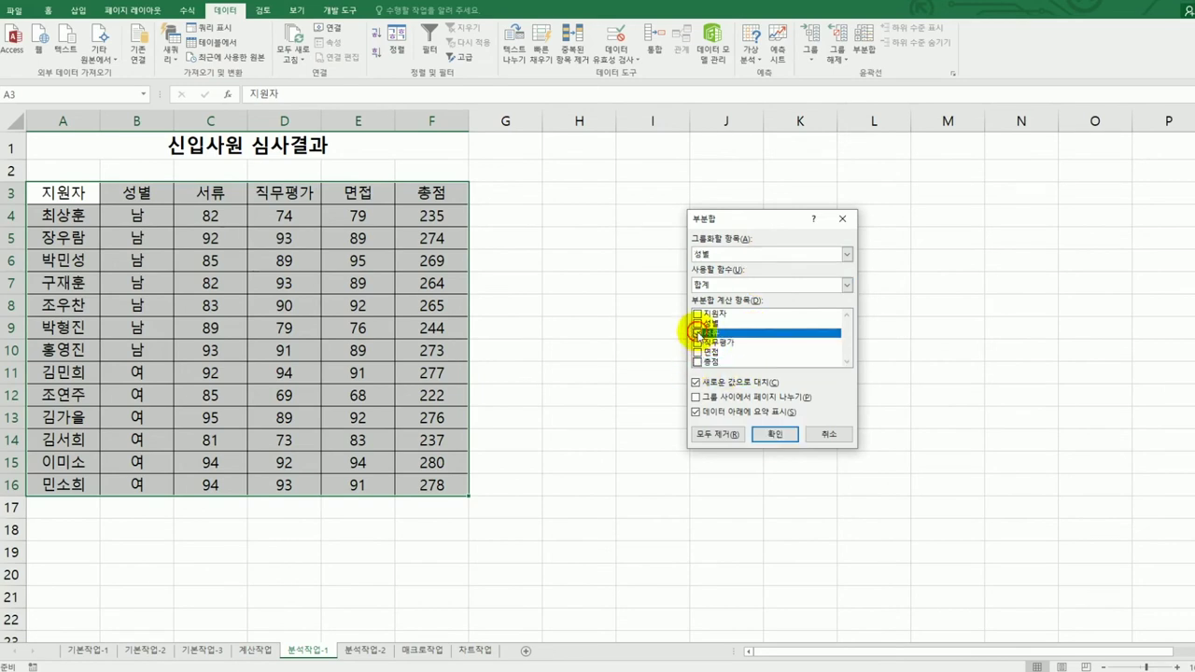
left_click(696, 343)
left_click(696, 352)
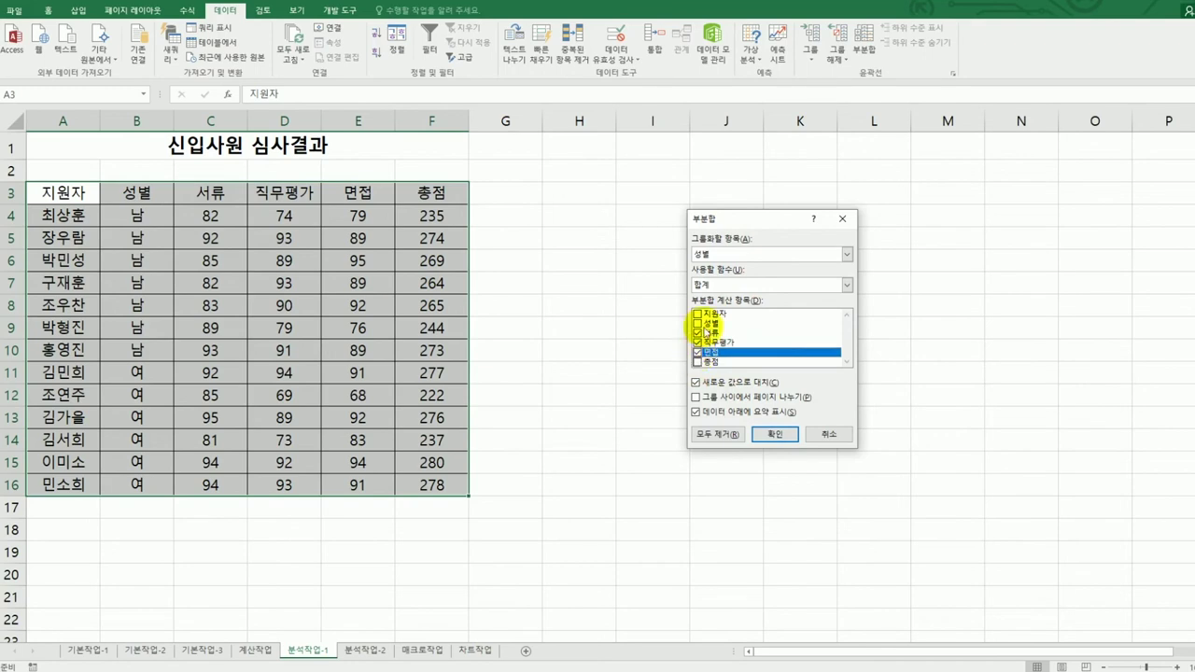
left_click(702, 284)
left_click(713, 327)
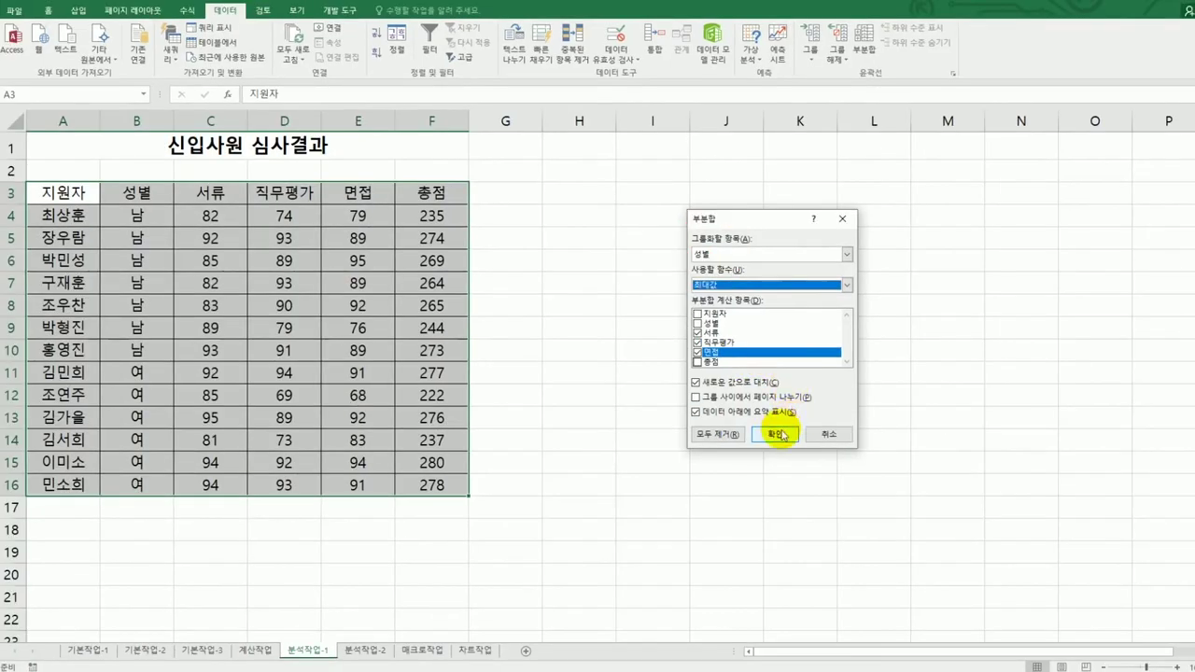
left_click(654, 489)
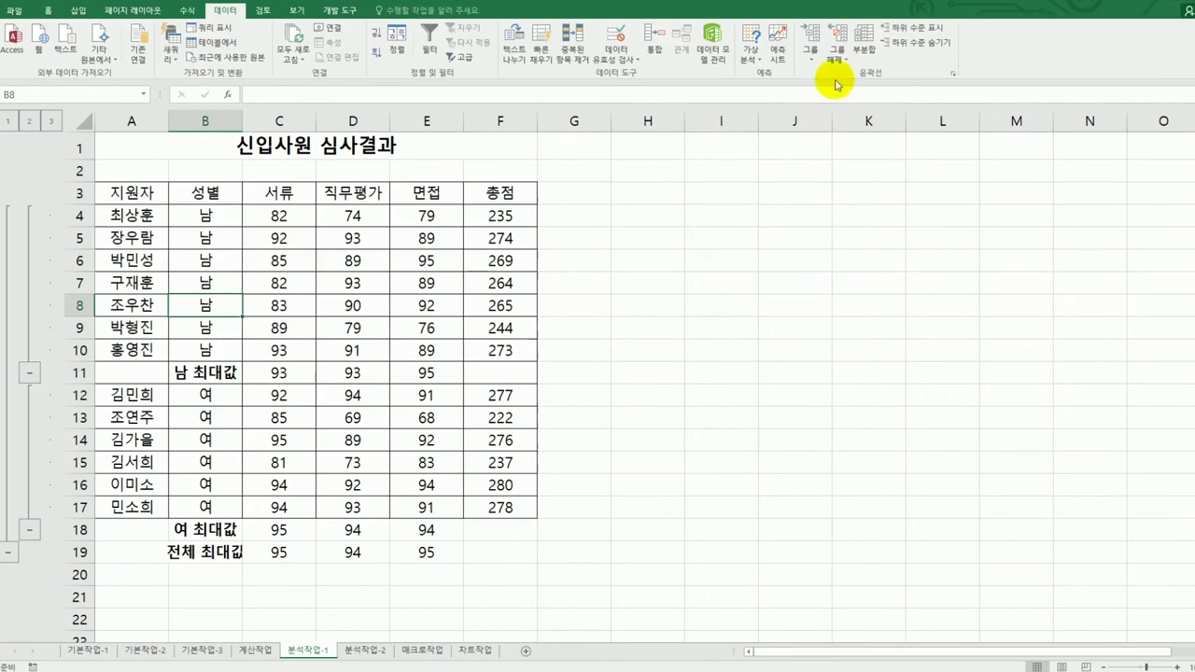
Start a second subtotal by 성별 using the 평균 function, with replacement of the existing subtotals turned off
left_click(861, 56)
left_click_drag(757, 214, 712, 212)
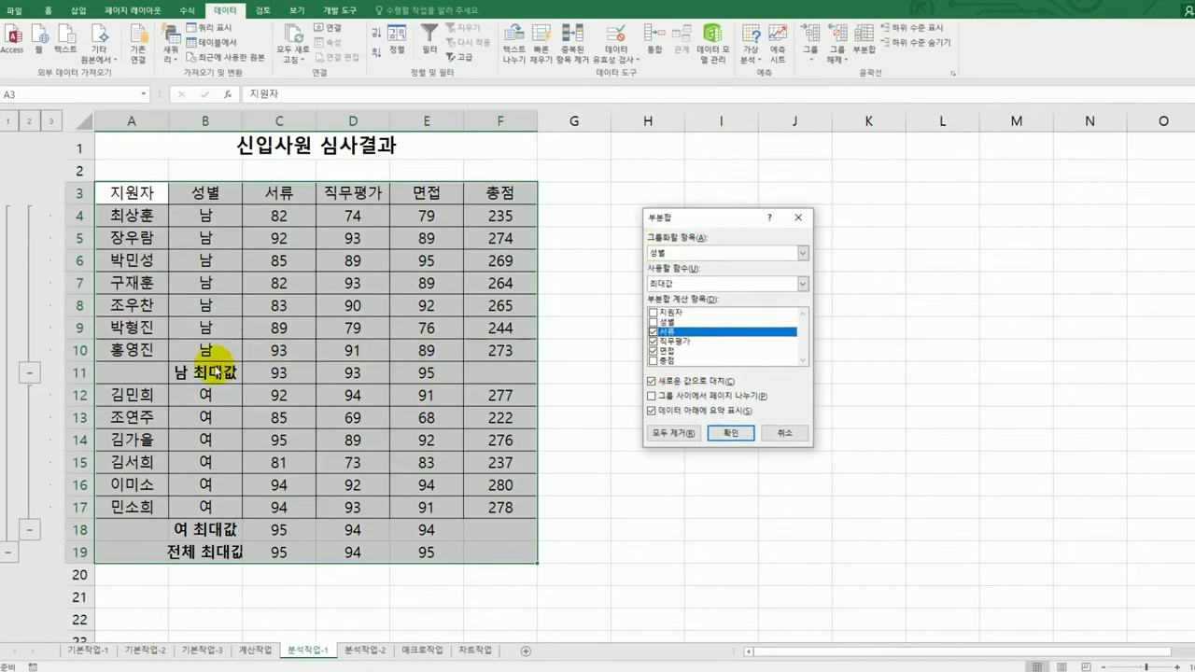
left_click(651, 382)
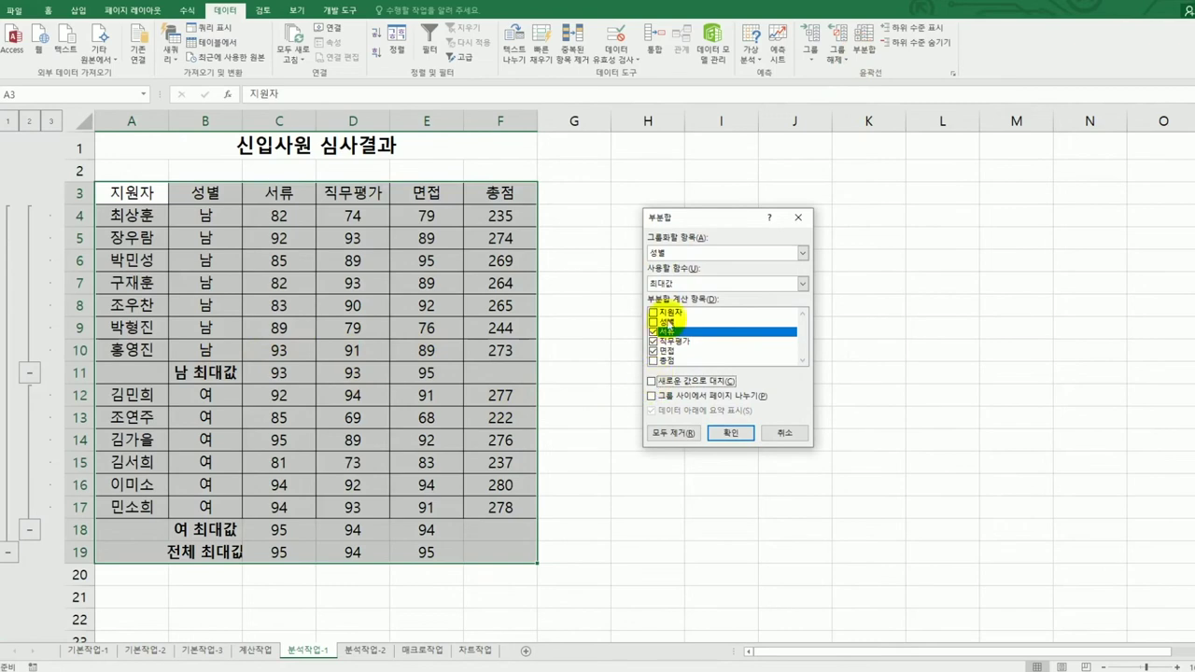
left_click(670, 282)
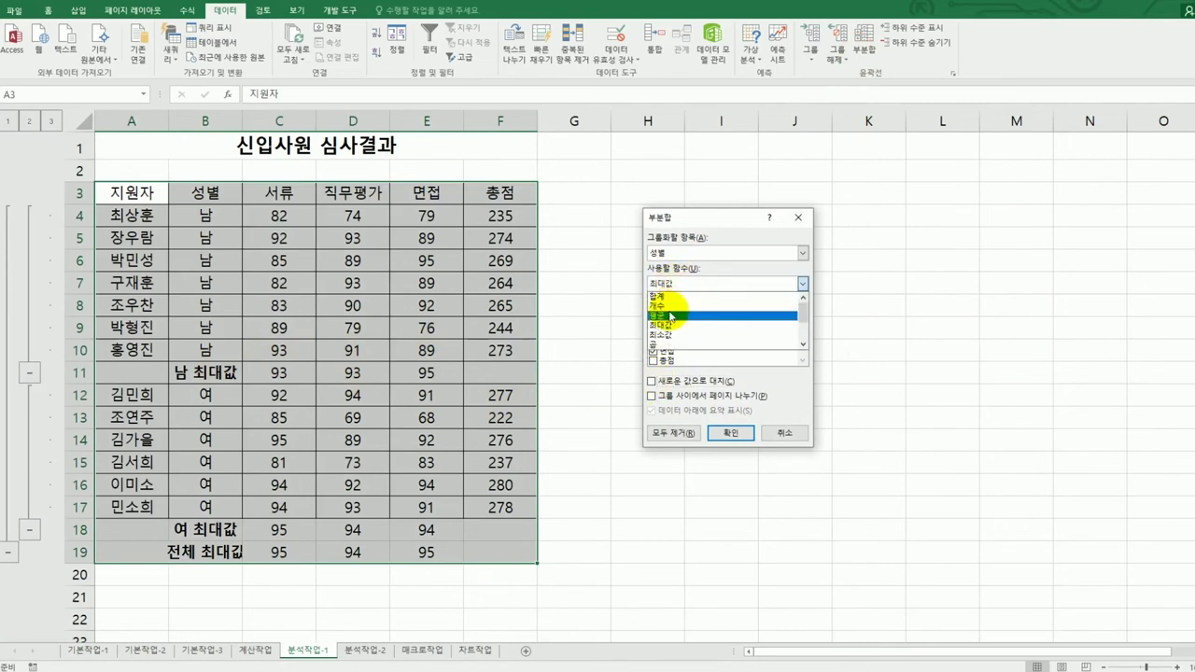
left_click(671, 316)
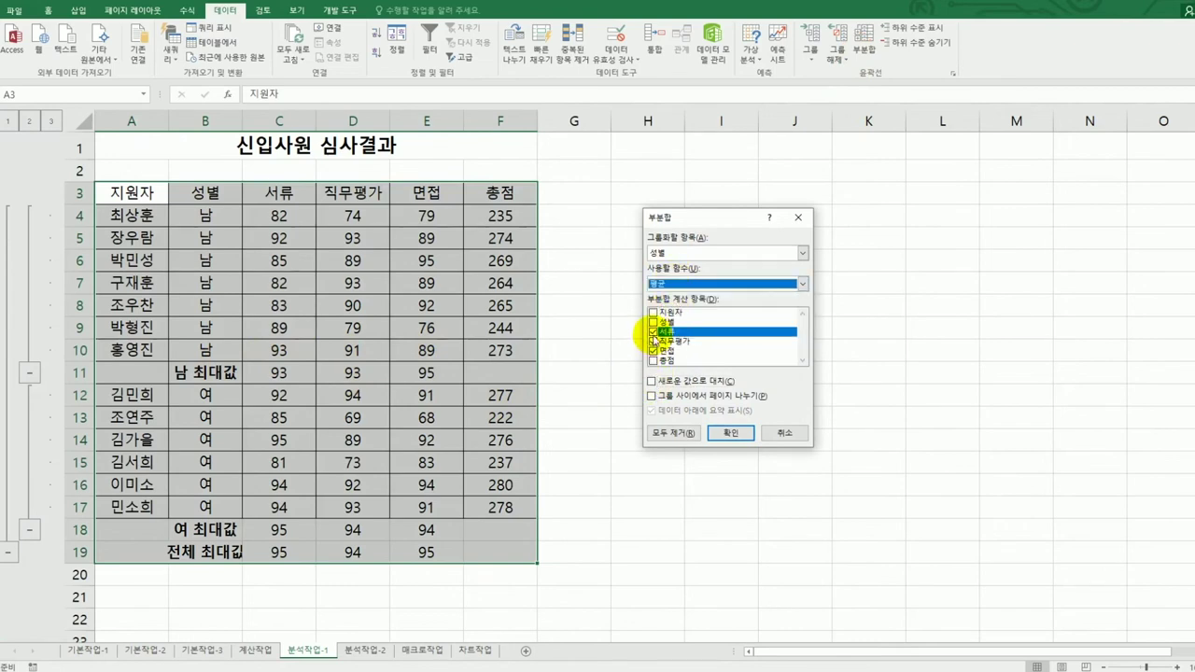
Make 총점 the only subtotalled field by excluding 서류, 직무평가 and 면접, and apply the average subtotal
left_click(652, 332)
left_click(652, 341)
left_click(653, 350)
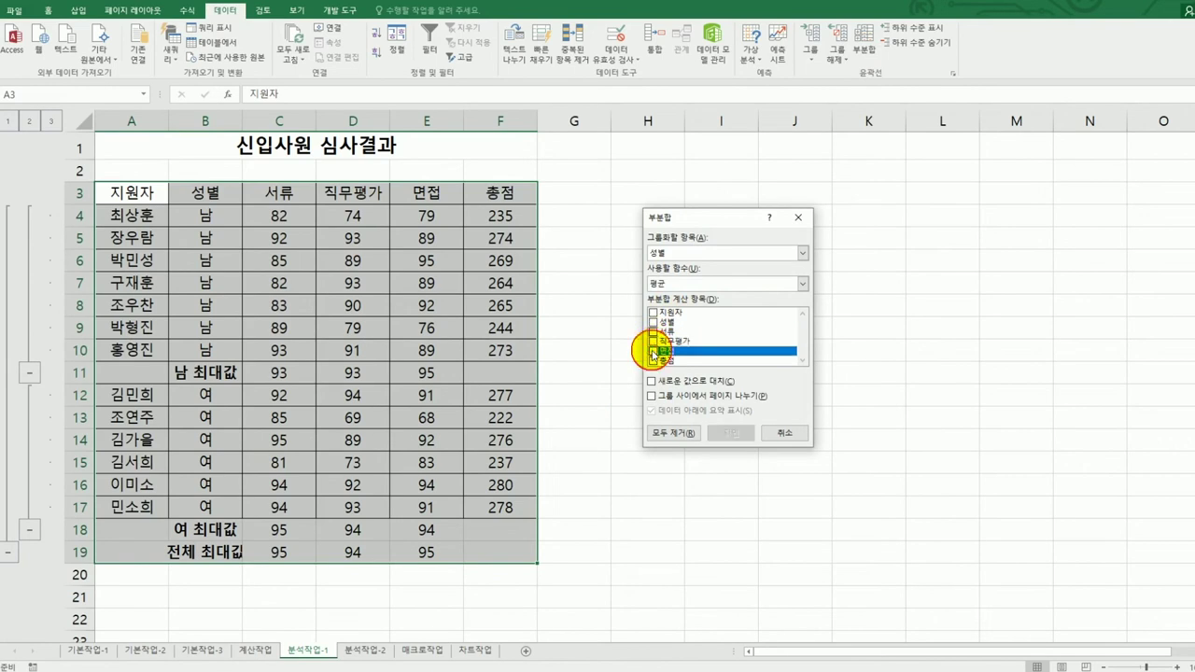
left_click(653, 360)
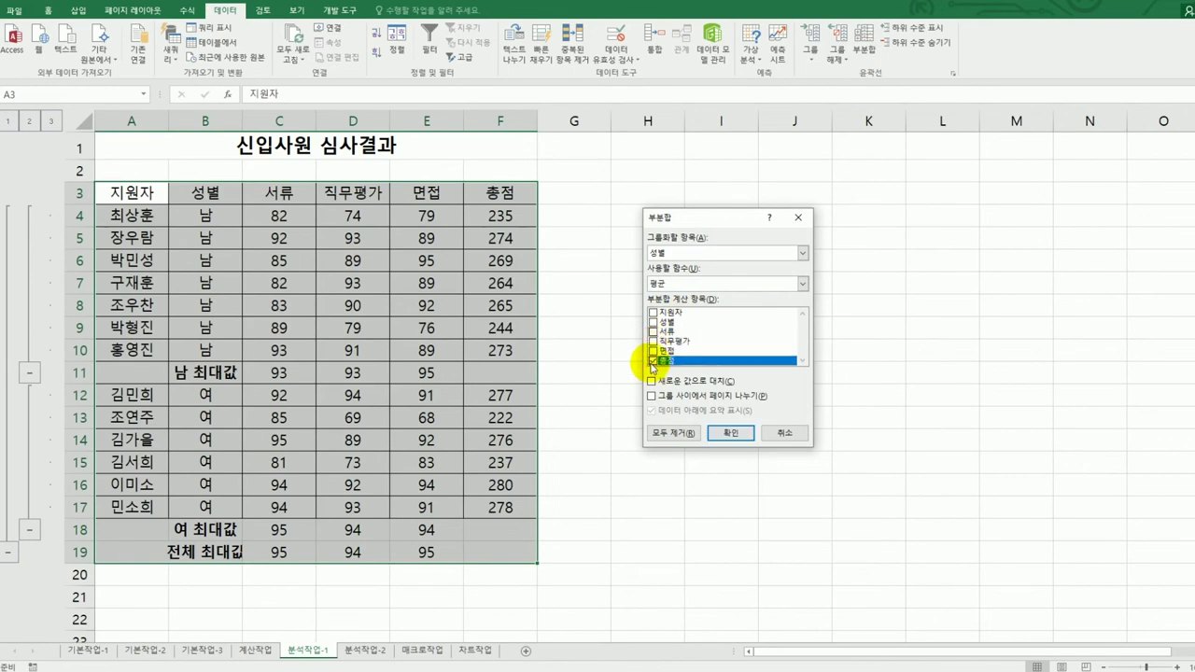
left_click(730, 433)
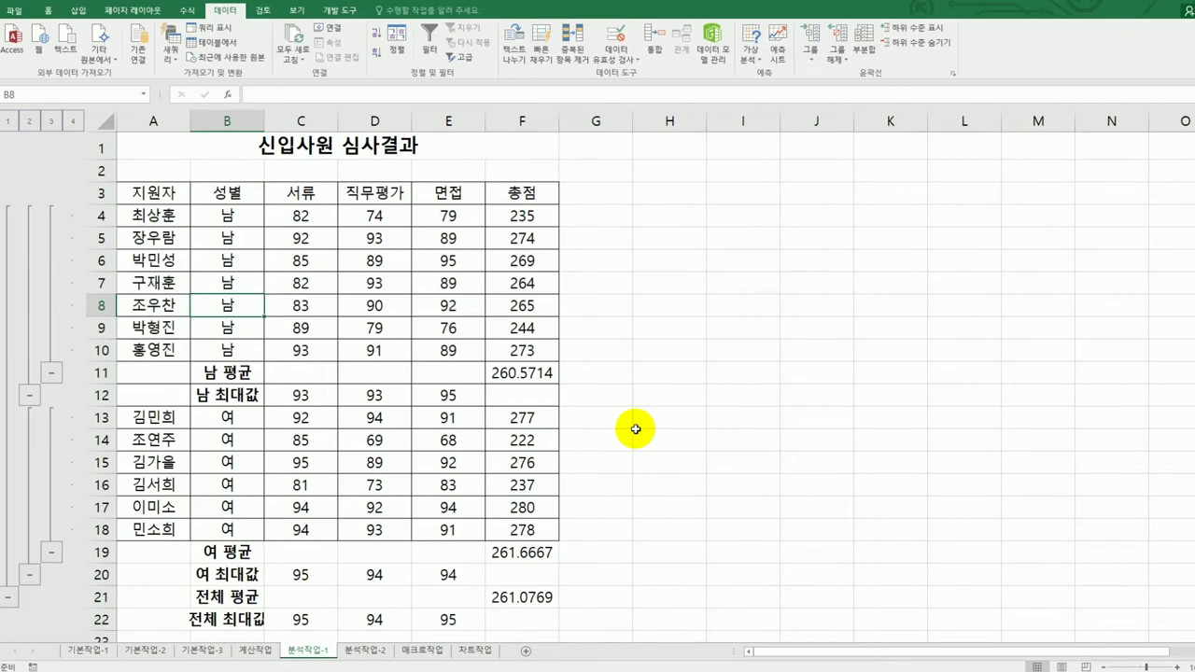
left_click(538, 373)
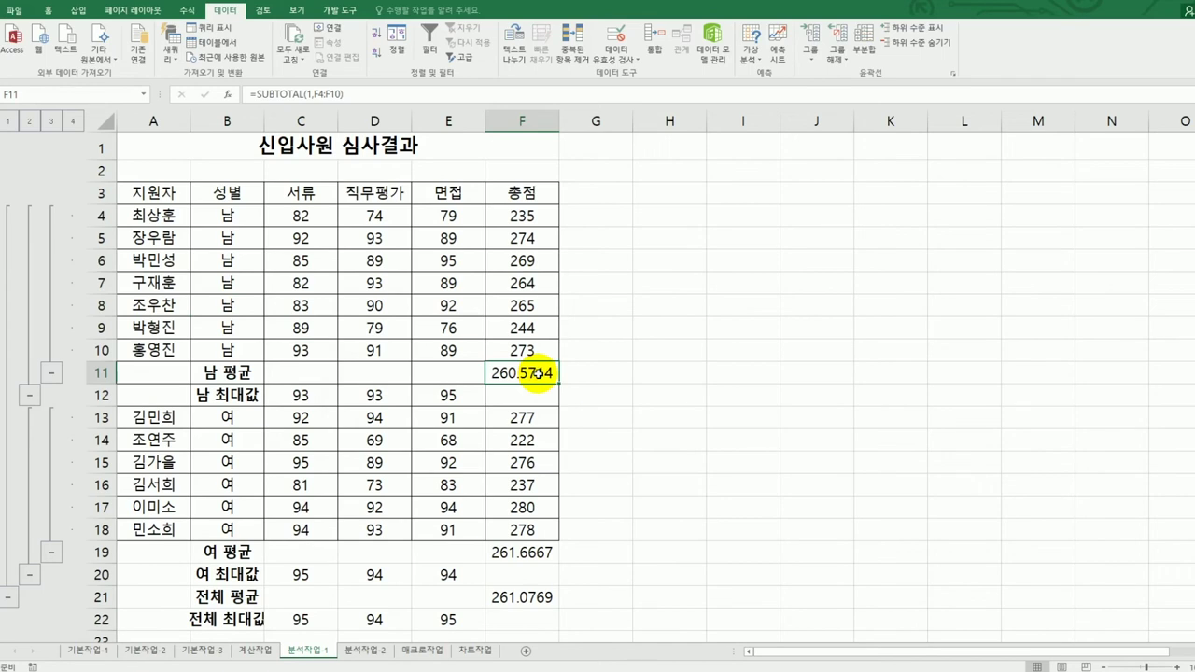
Format the three 총점 average cells F11, F19 and F21 as 숫자 with 1 decimal place
left_click(518, 556, "ctrl")
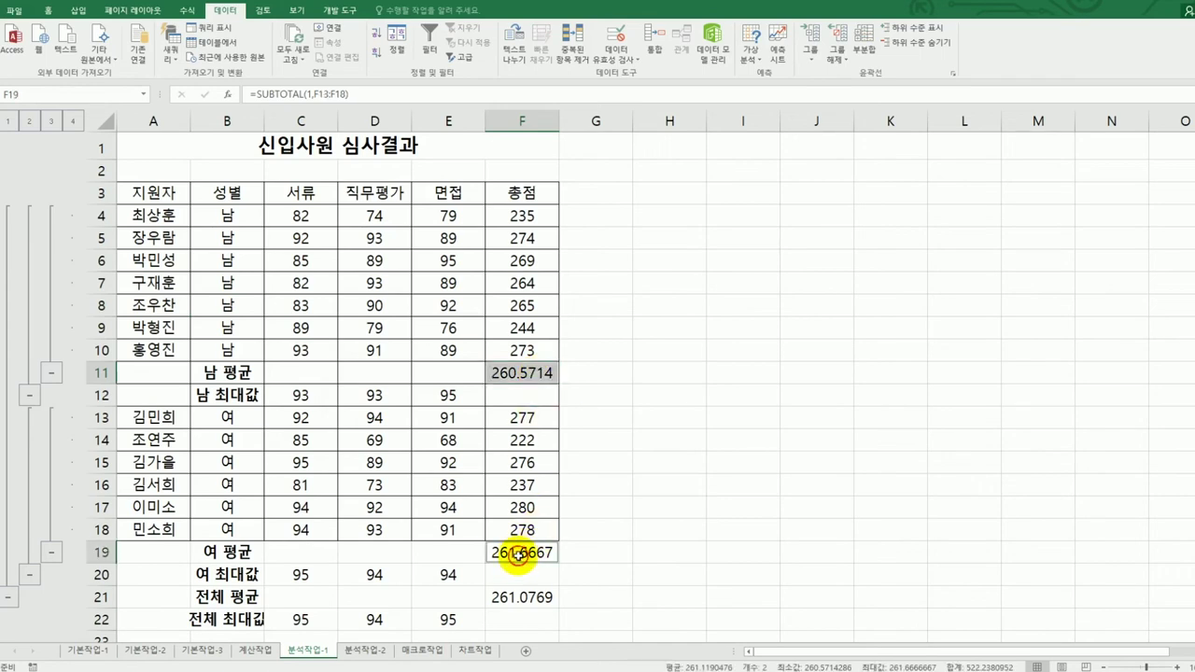
left_click(523, 594, "ctrl")
scroll(667, 552, "down", 1)
scroll(667, 552, "up", 1)
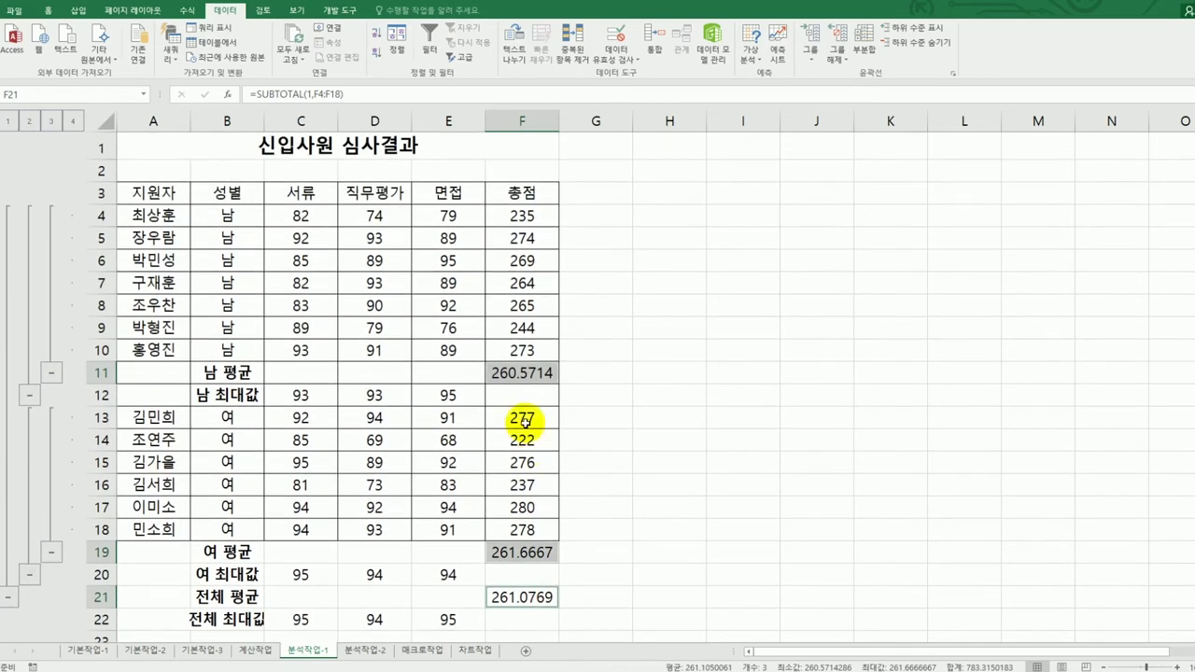
right_click(518, 373)
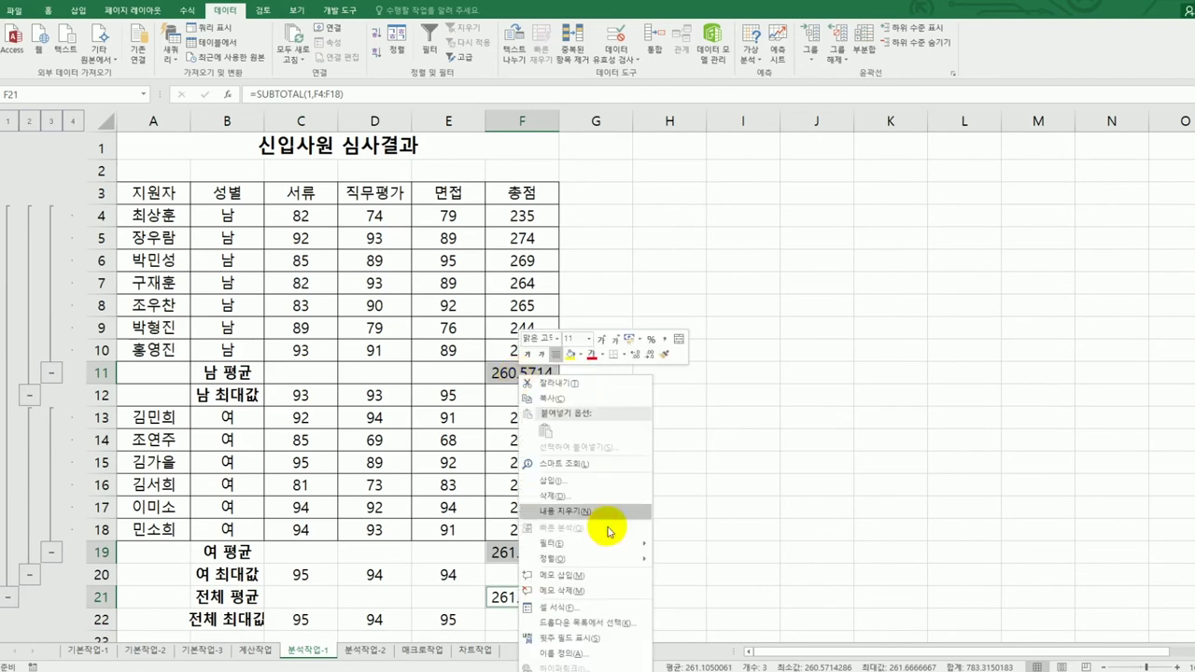
left_click(597, 607)
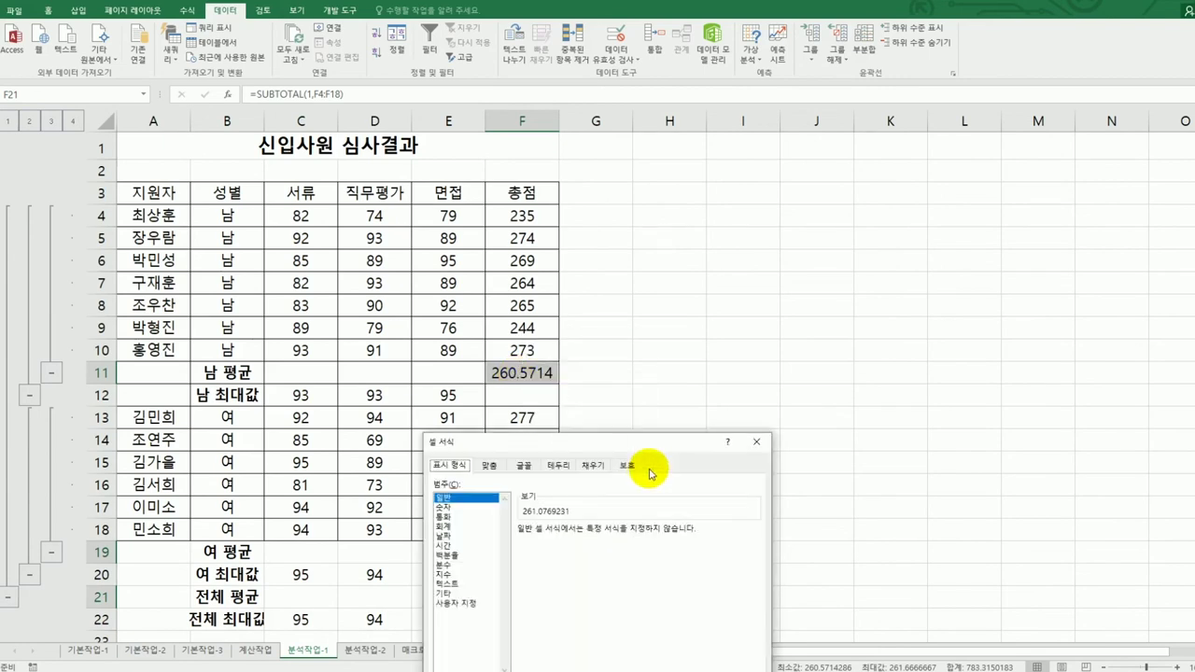
left_click_drag(804, 250, 875, 200)
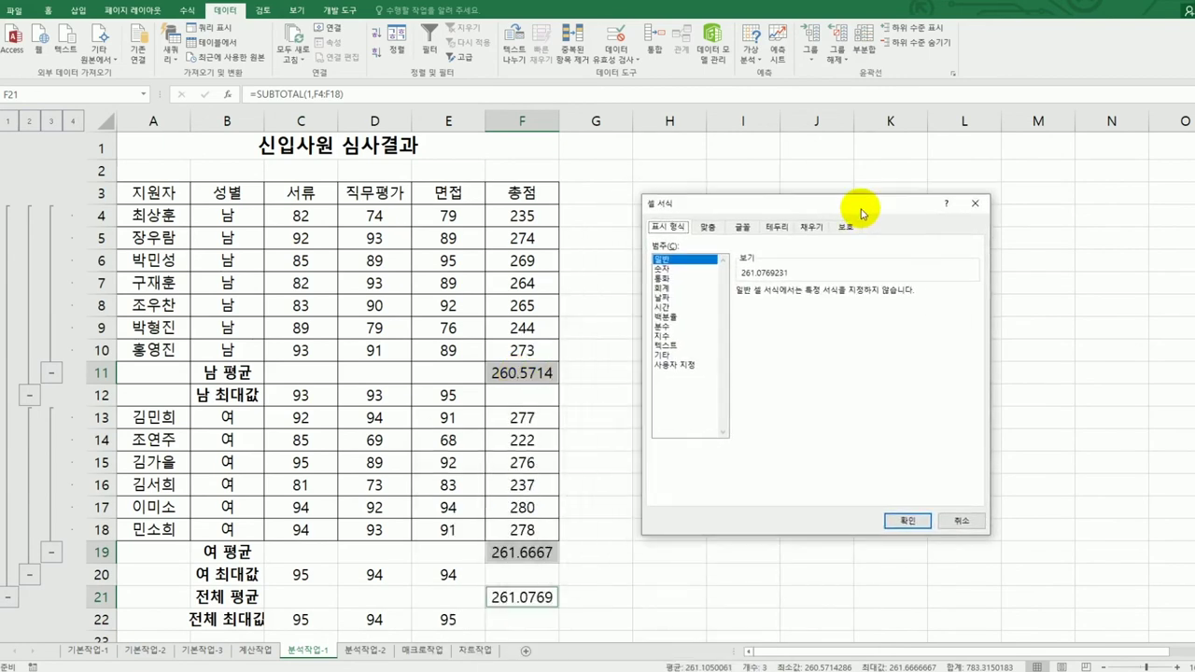
left_click(681, 269)
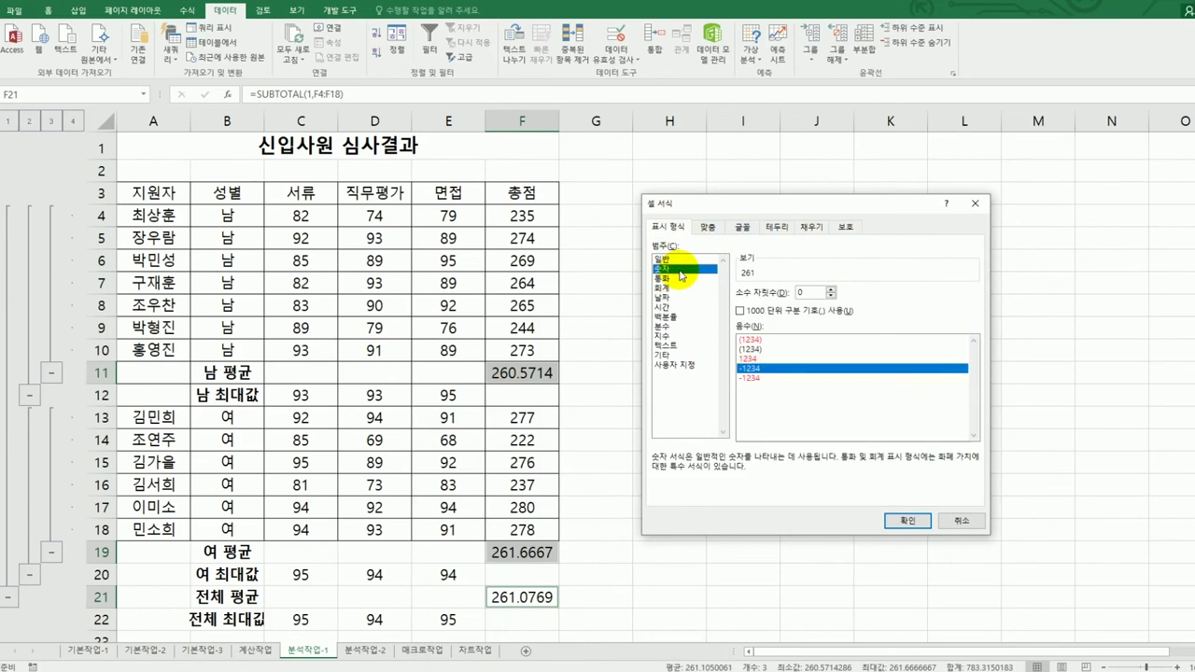
left_click(832, 289)
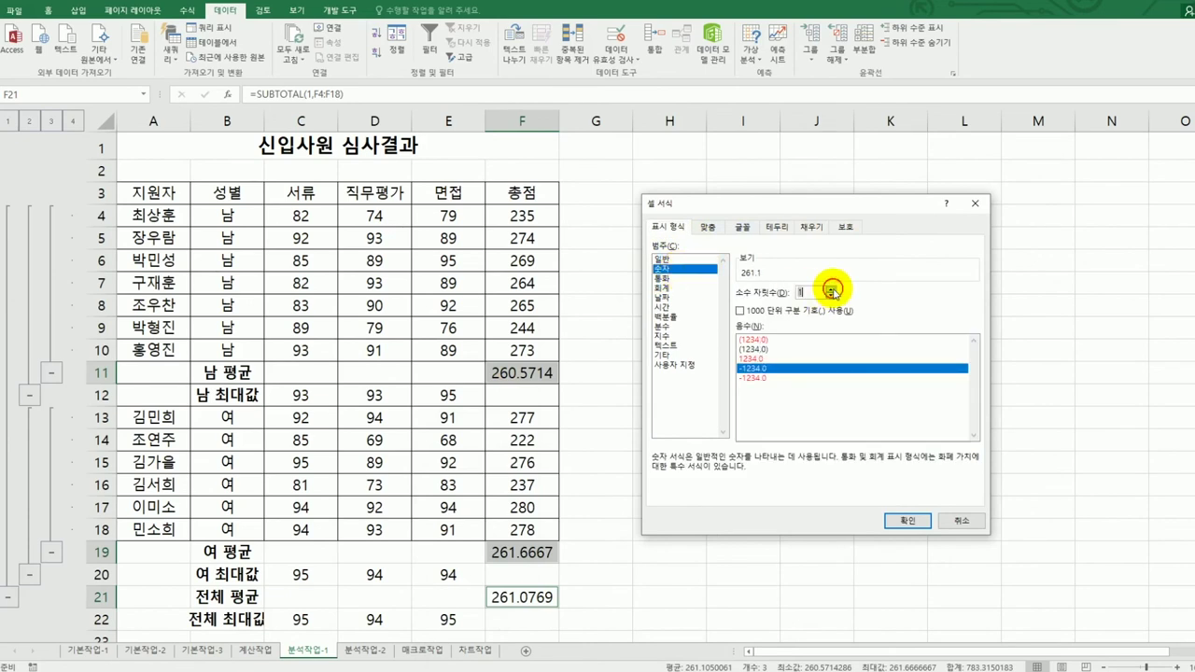
left_click(891, 521)
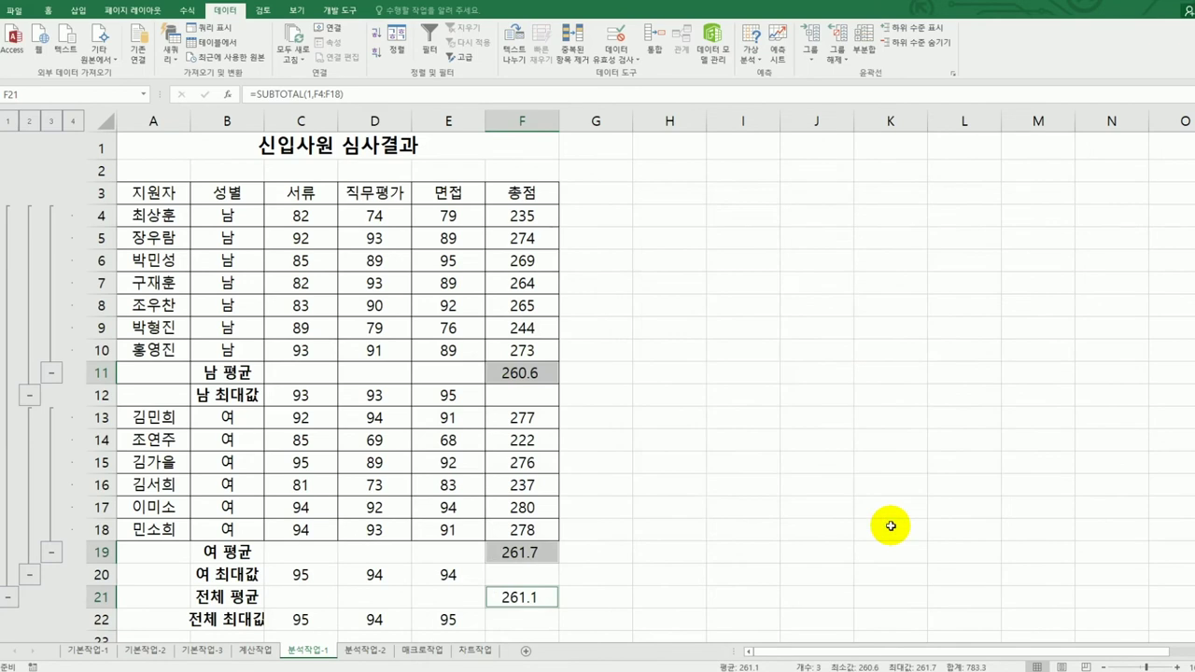
Format A3:F22 as a table with headers in a light blue 밝게 style, and autofit the width of column B
left_click(437, 368)
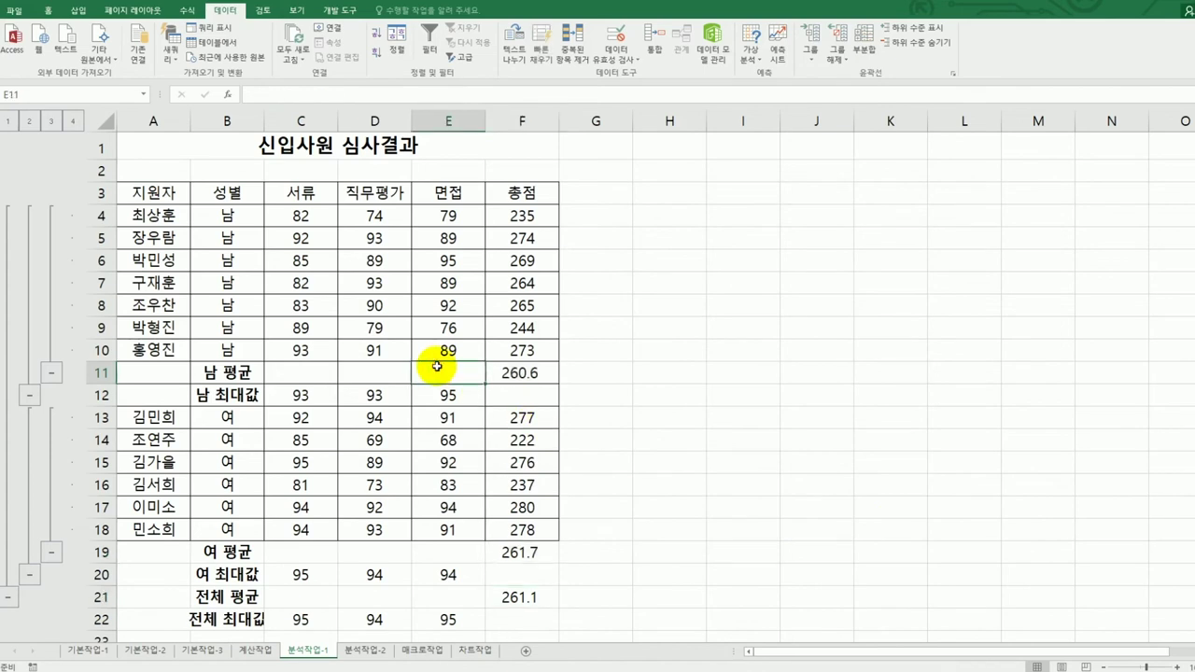
left_click(46, 13)
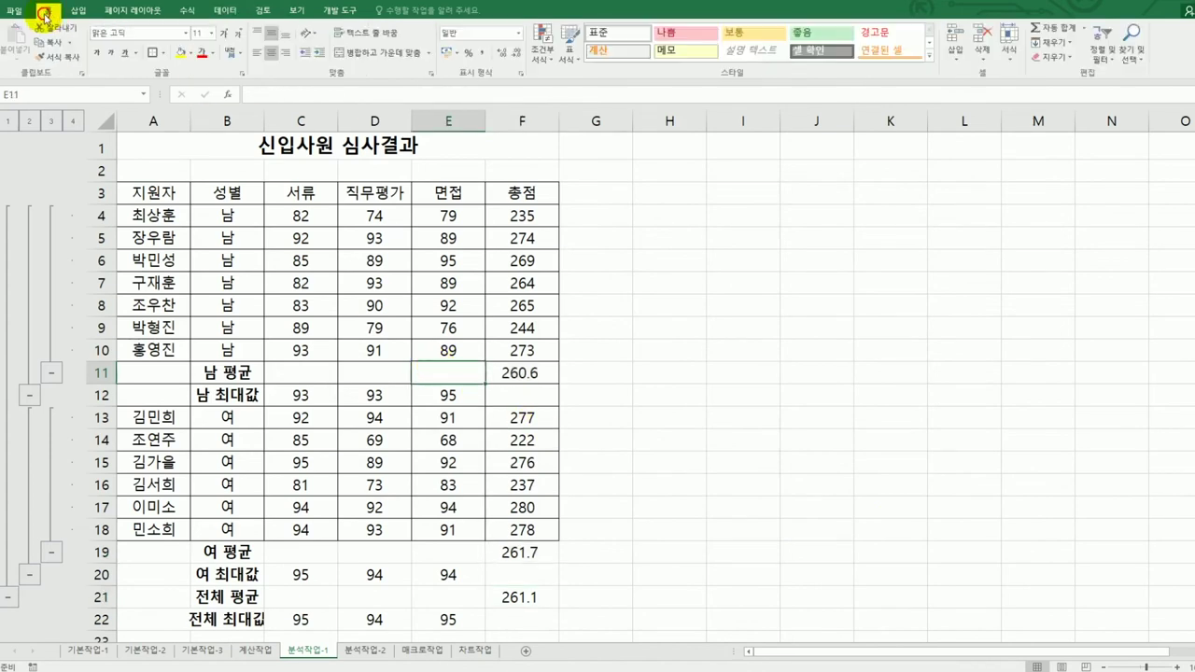
left_click(568, 58)
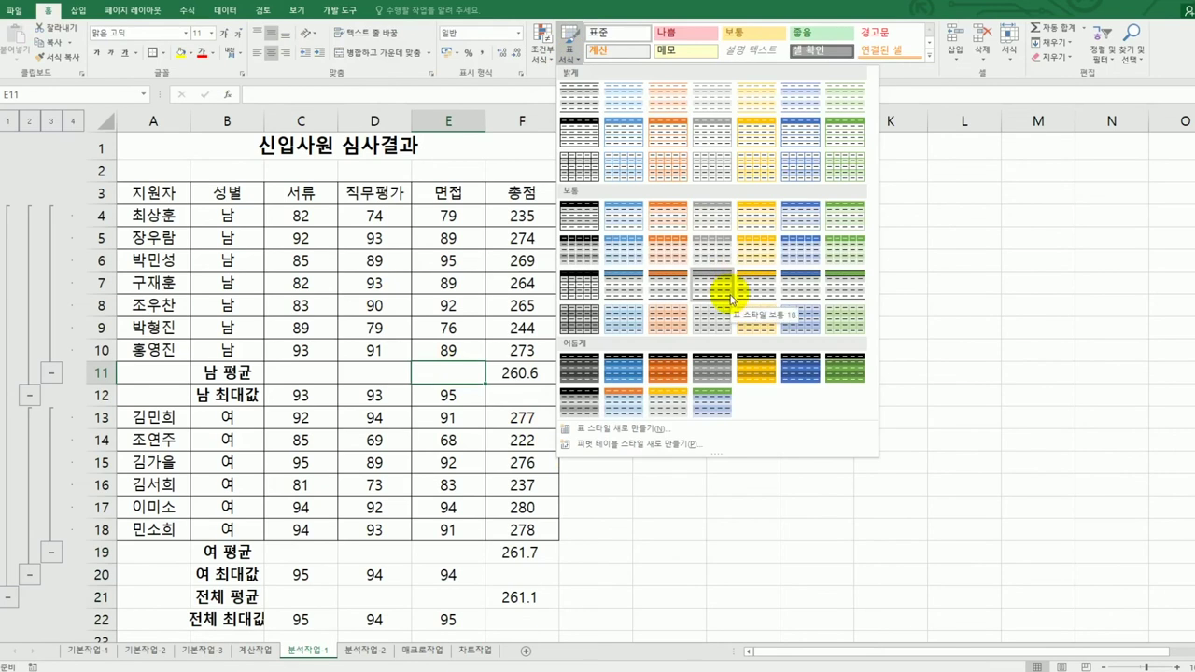
left_click(624, 168)
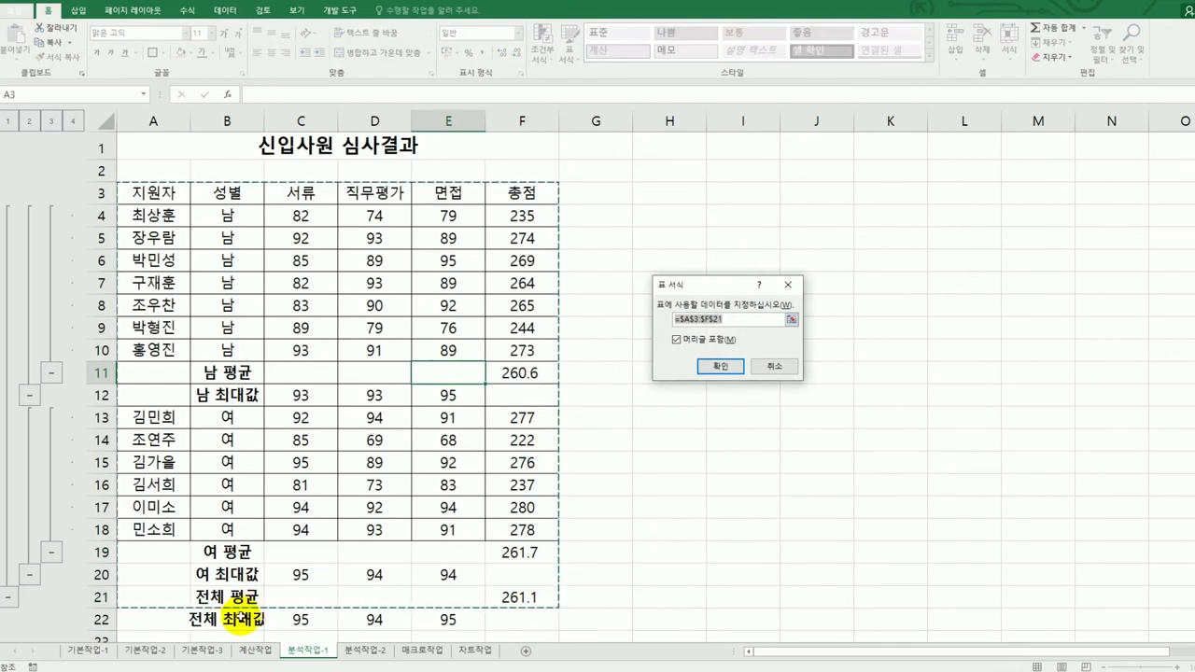
left_click_drag(154, 193, 517, 616)
scroll(669, 587, "down", 1)
scroll(669, 587, "up", 1)
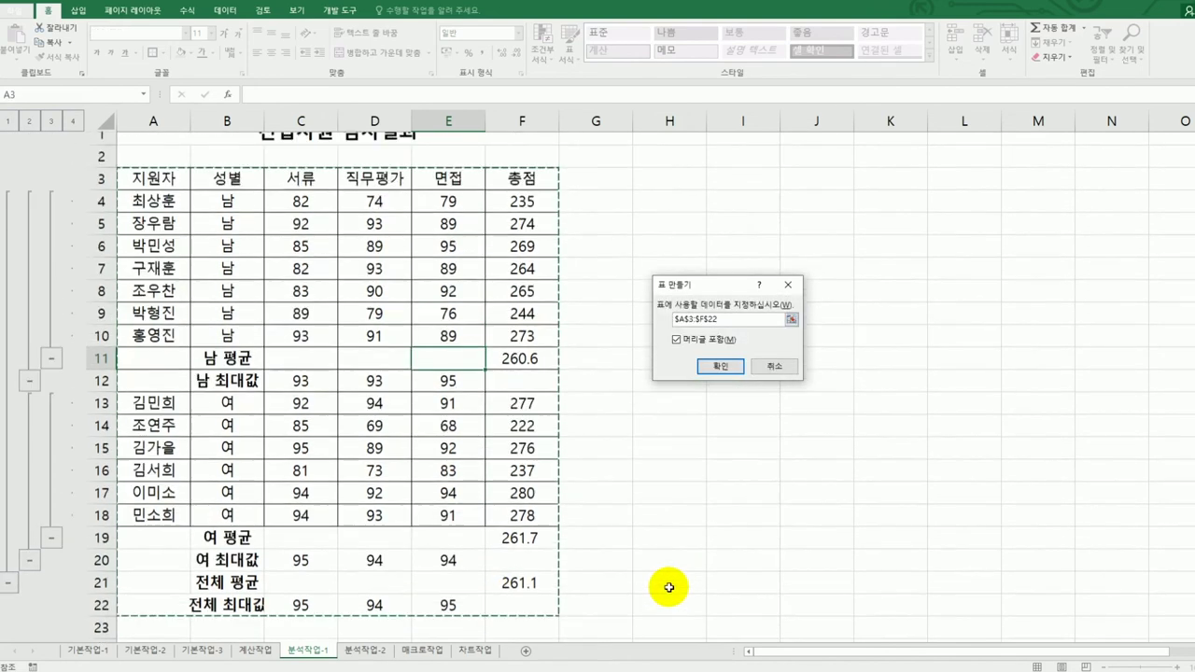
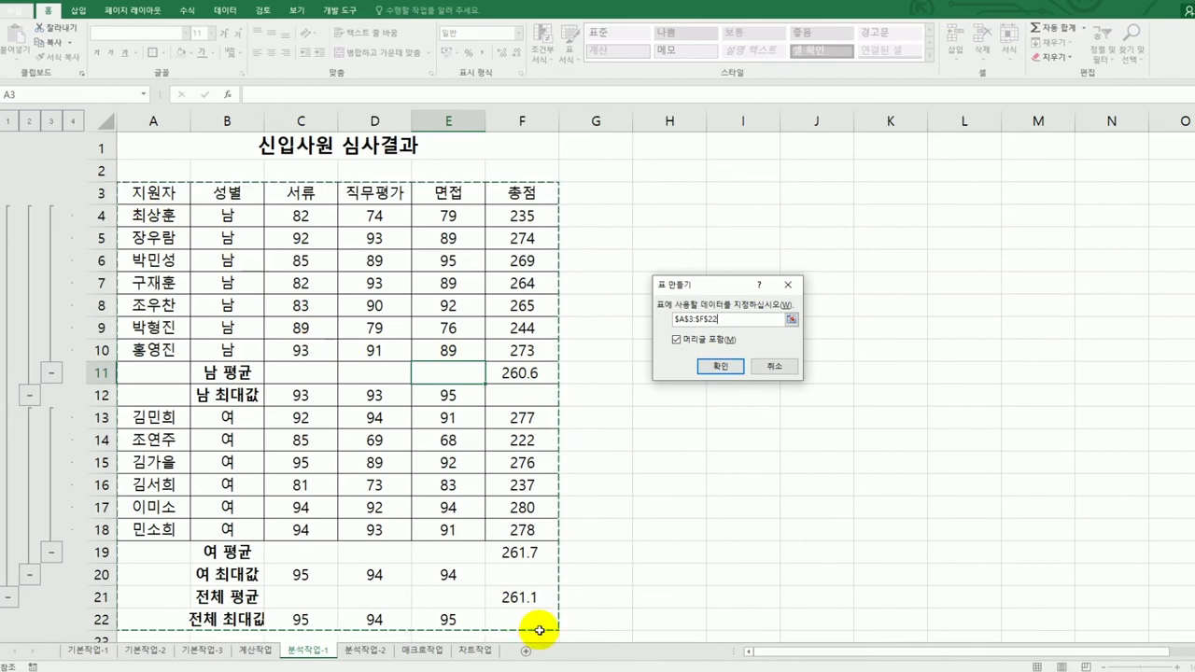
left_click(719, 366)
left_click(722, 489)
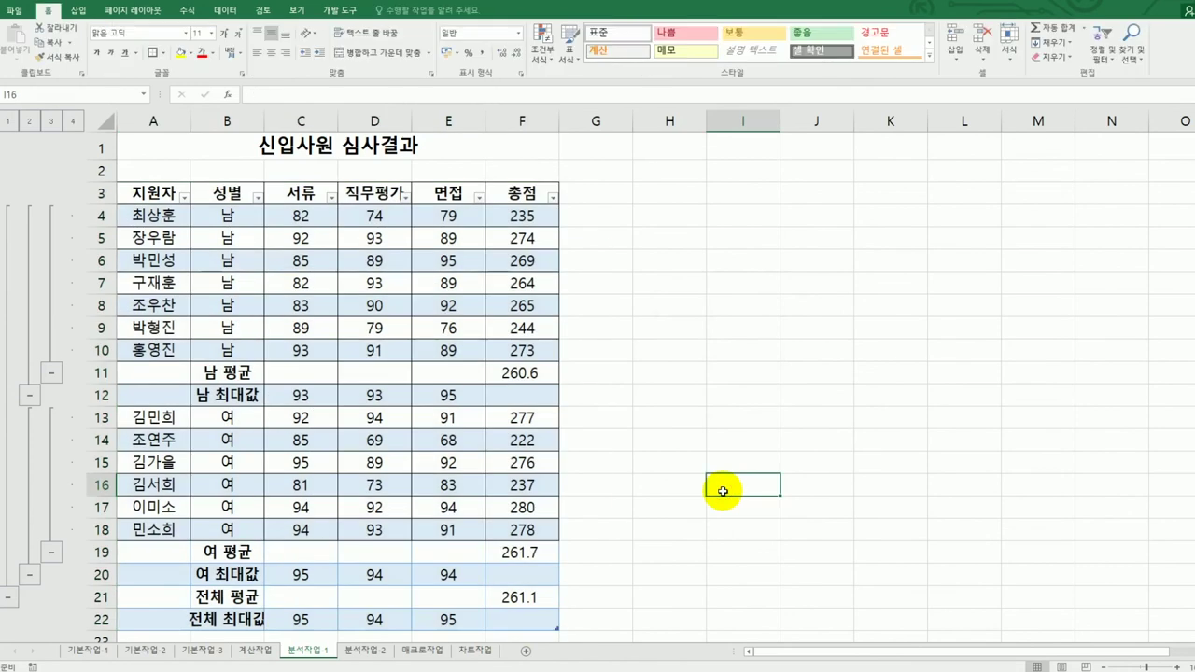
double_click(264, 124)
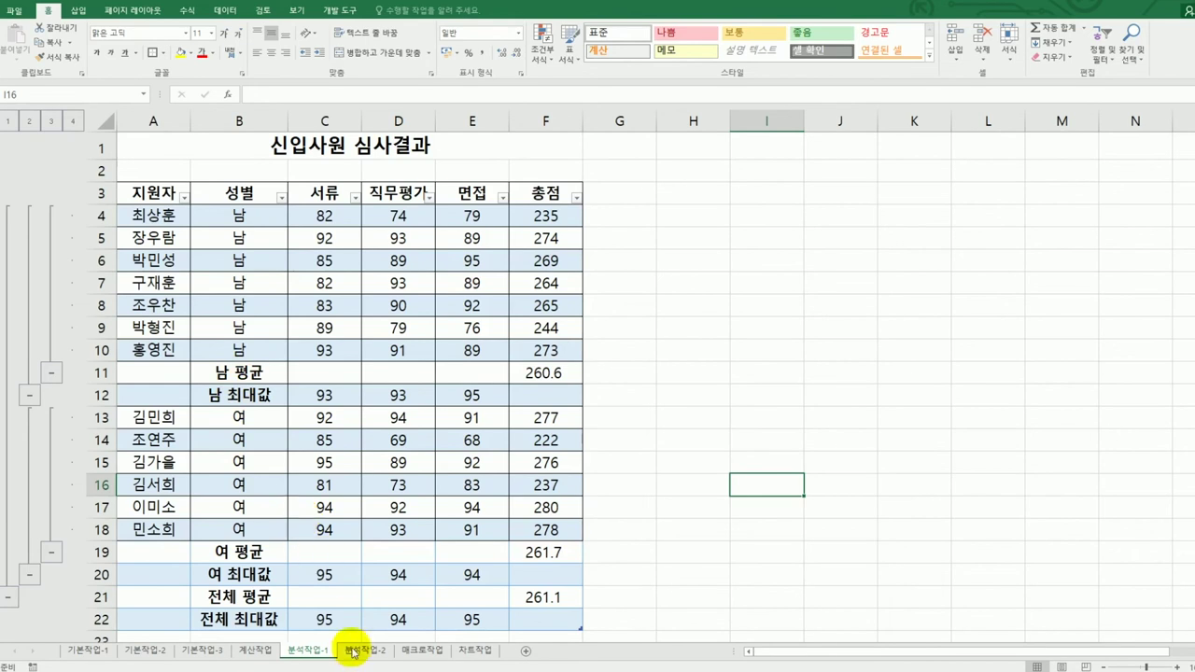
On the 분석작업-2 sheet, start sorting the member table by 거주지역 values in a custom list order
left_click(356, 653)
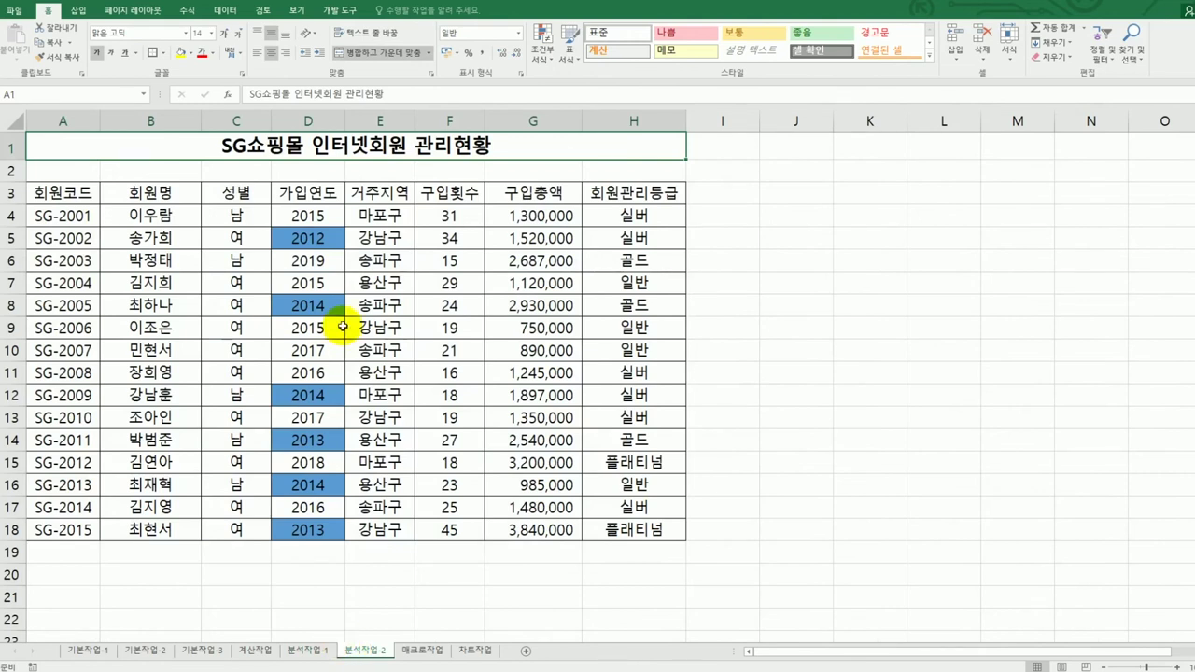
left_click(340, 239)
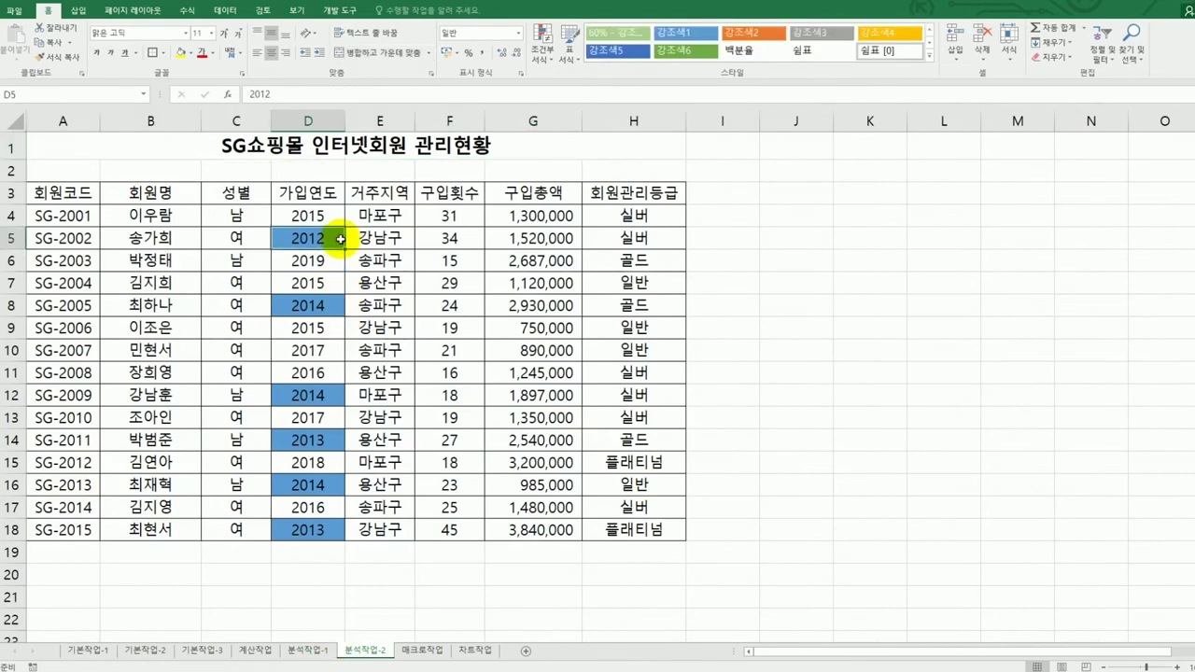
left_click(380, 215)
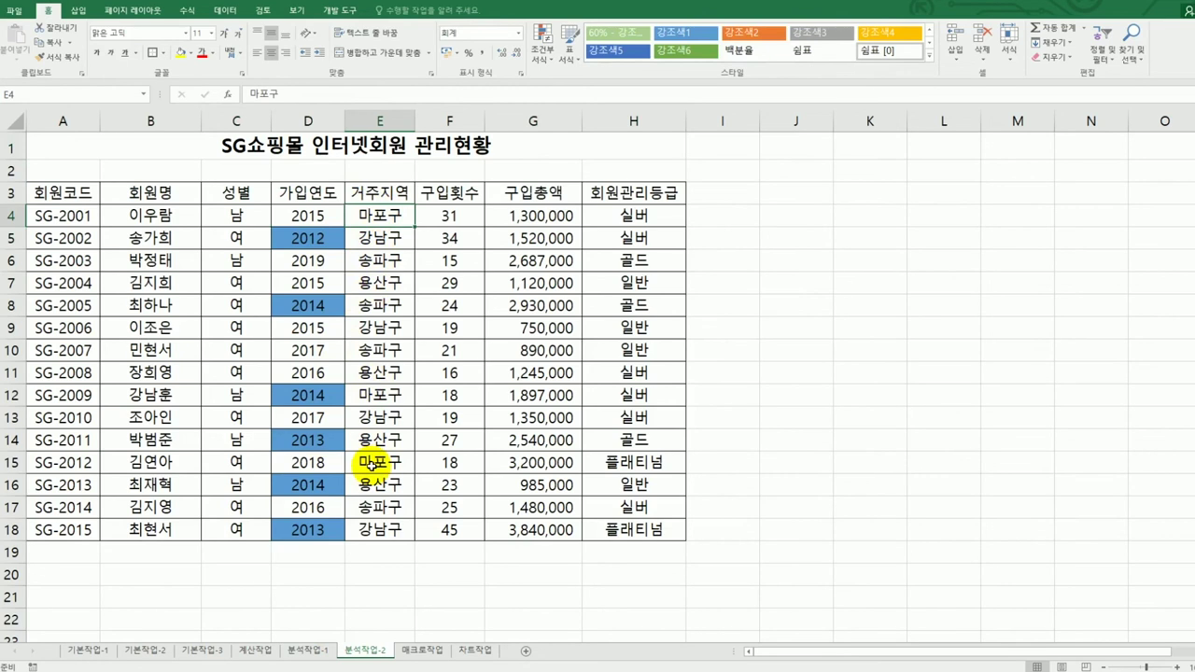
left_click(225, 10)
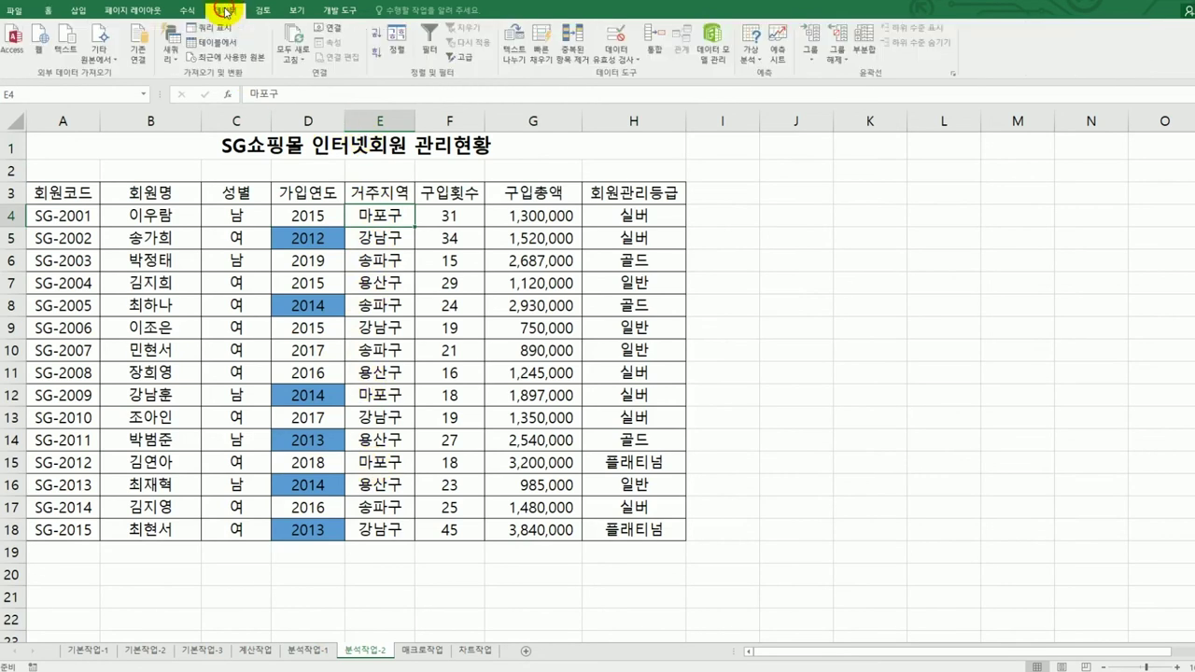
left_click(399, 51)
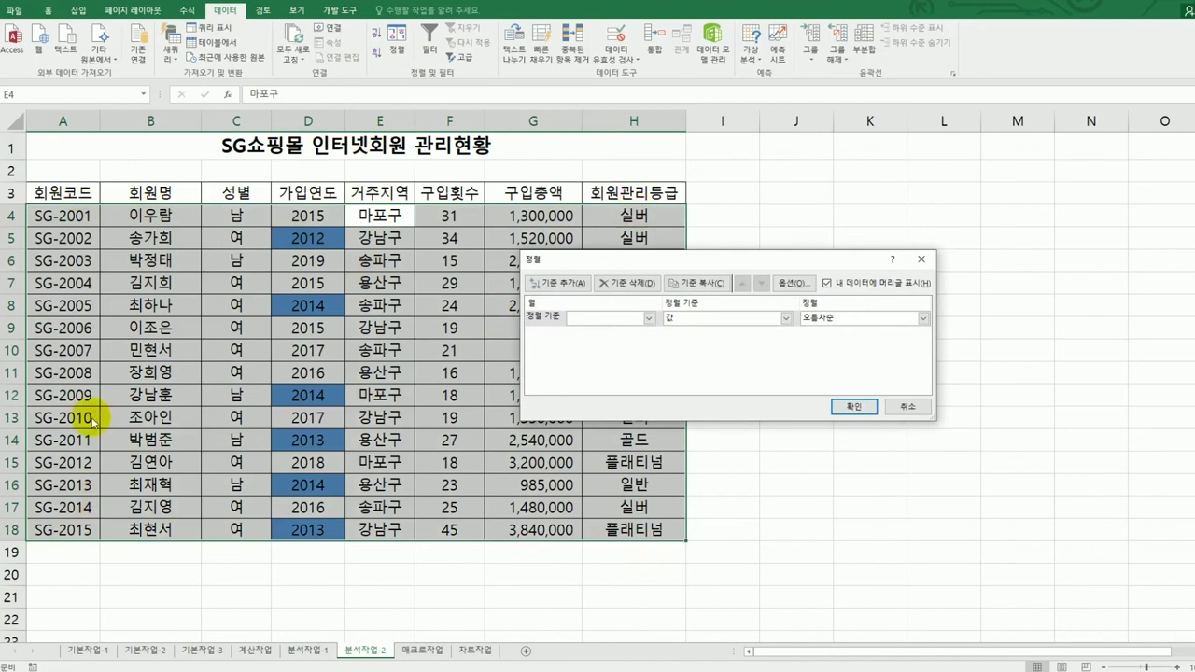
left_click(646, 322)
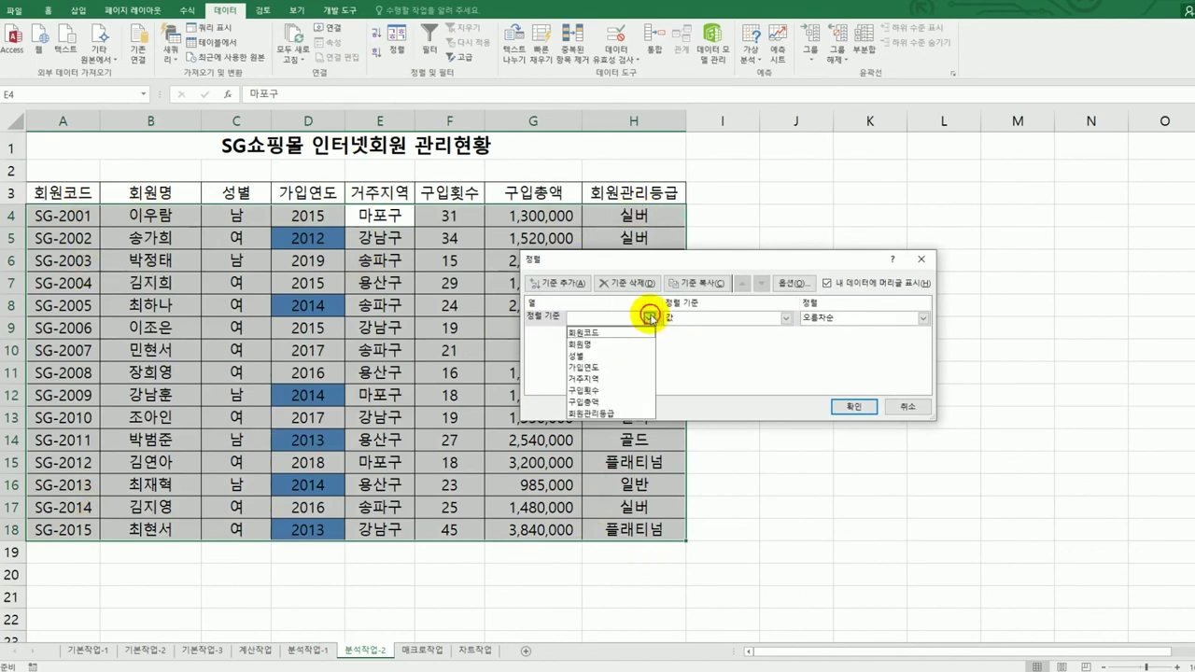
left_click(614, 379)
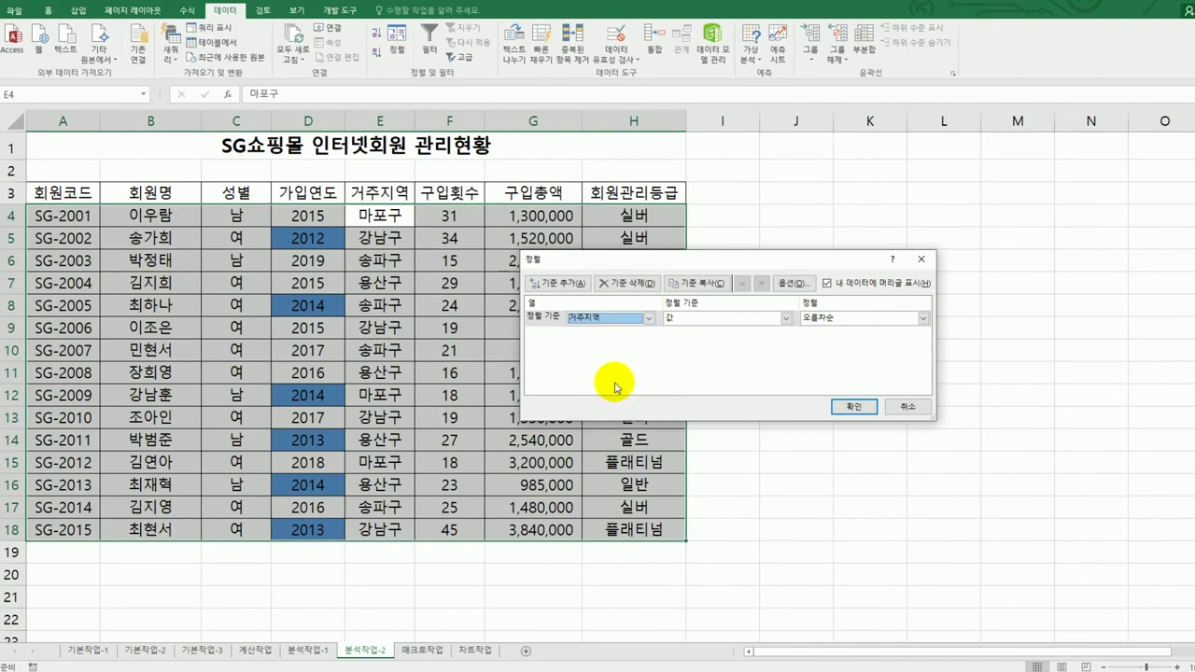
left_click(841, 321)
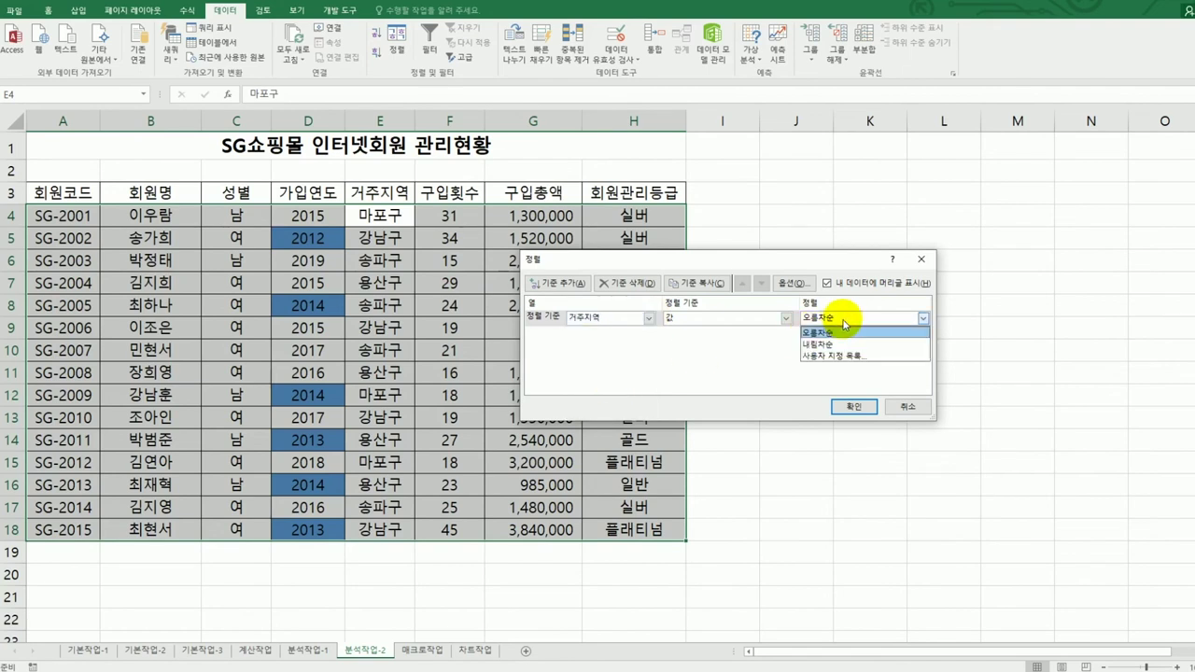
left_click(843, 357)
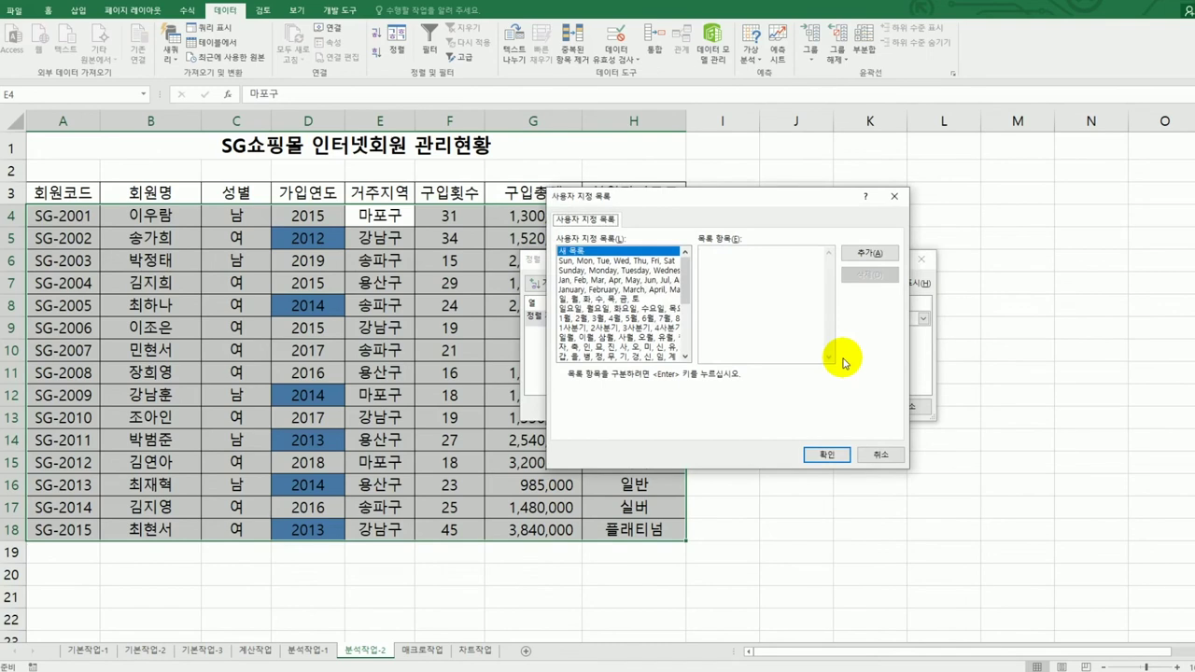
Add a new custom list with the entries 강남구, 마포구, 송파구 and 용산구
left_click(747, 338)
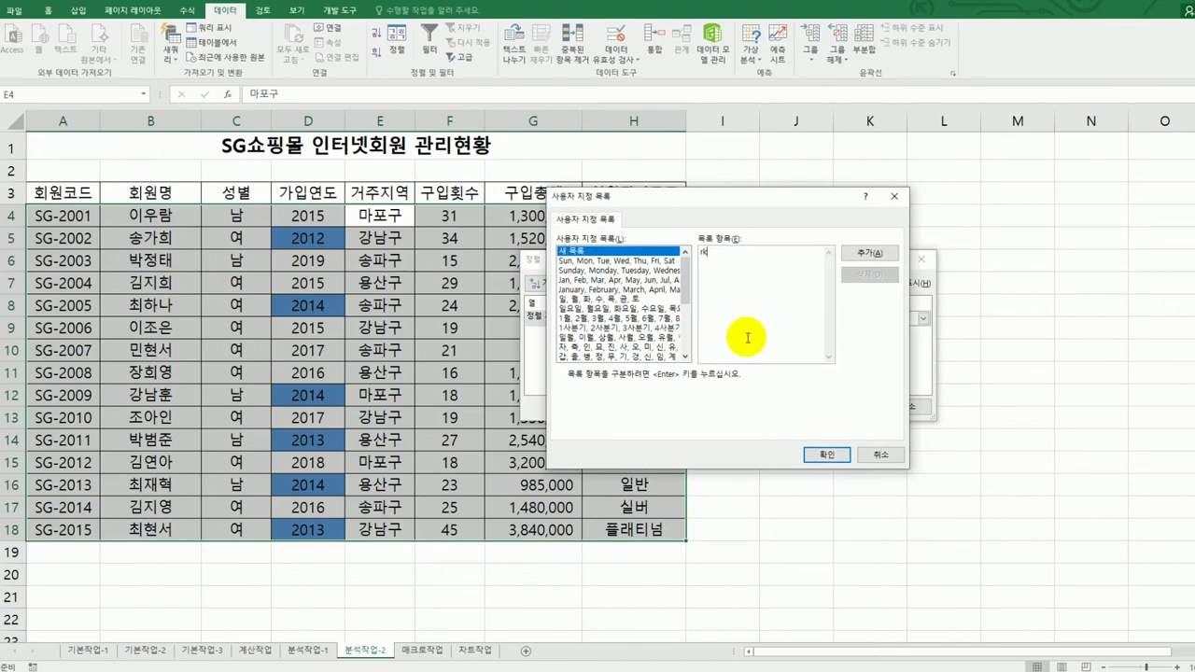
type("강남구")
key("Return")
type("마포구")
key("Return")
type("소송파구")
key("Return")
type("용사")
type("산구")
left_click(864, 253)
Choose the 강남구, 마포구, 송파구, 용산구 list as the 거주지역 order and apply the sort
left_click_drag(686, 285, 682, 350)
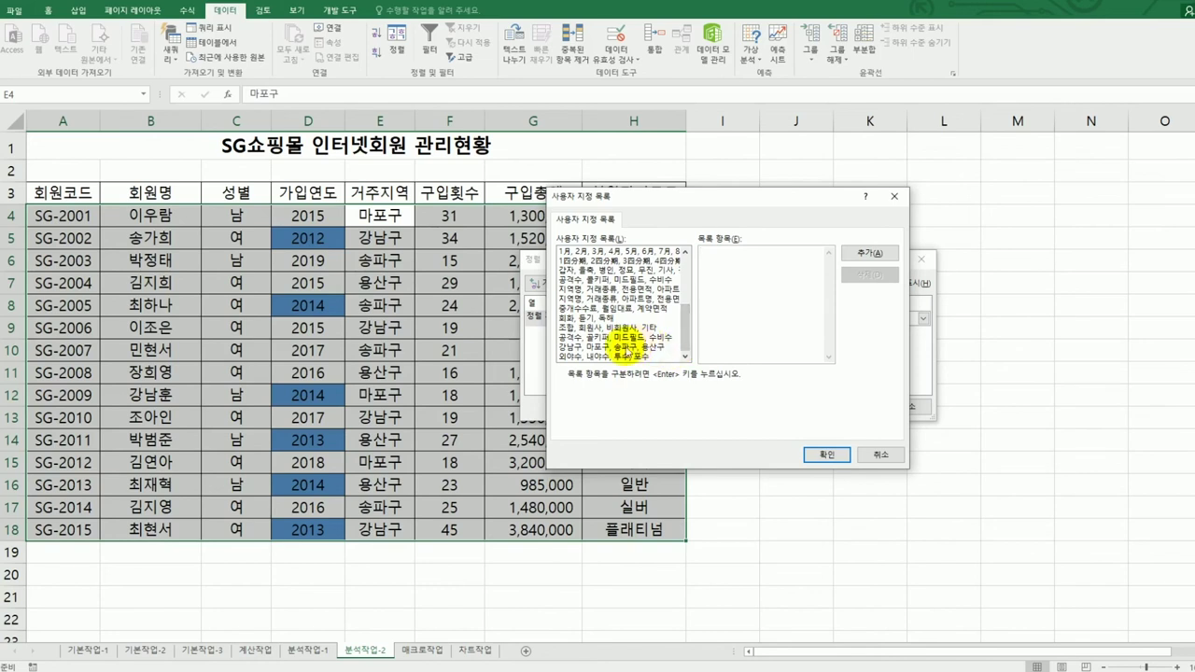
left_click(620, 347)
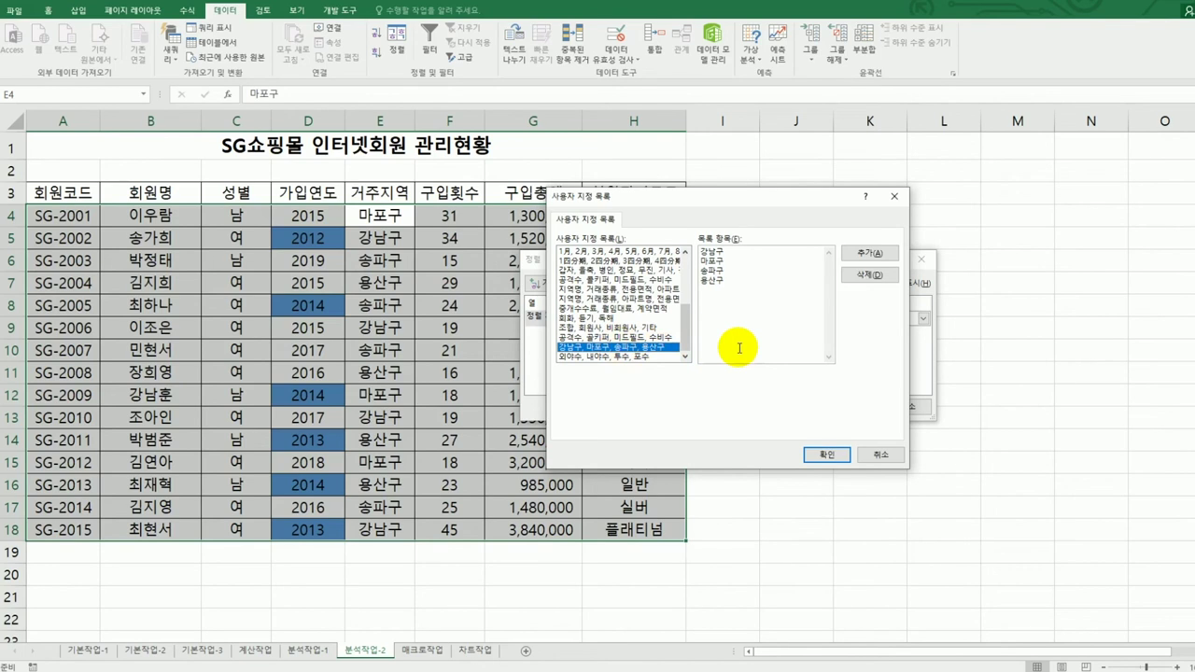
left_click(826, 454)
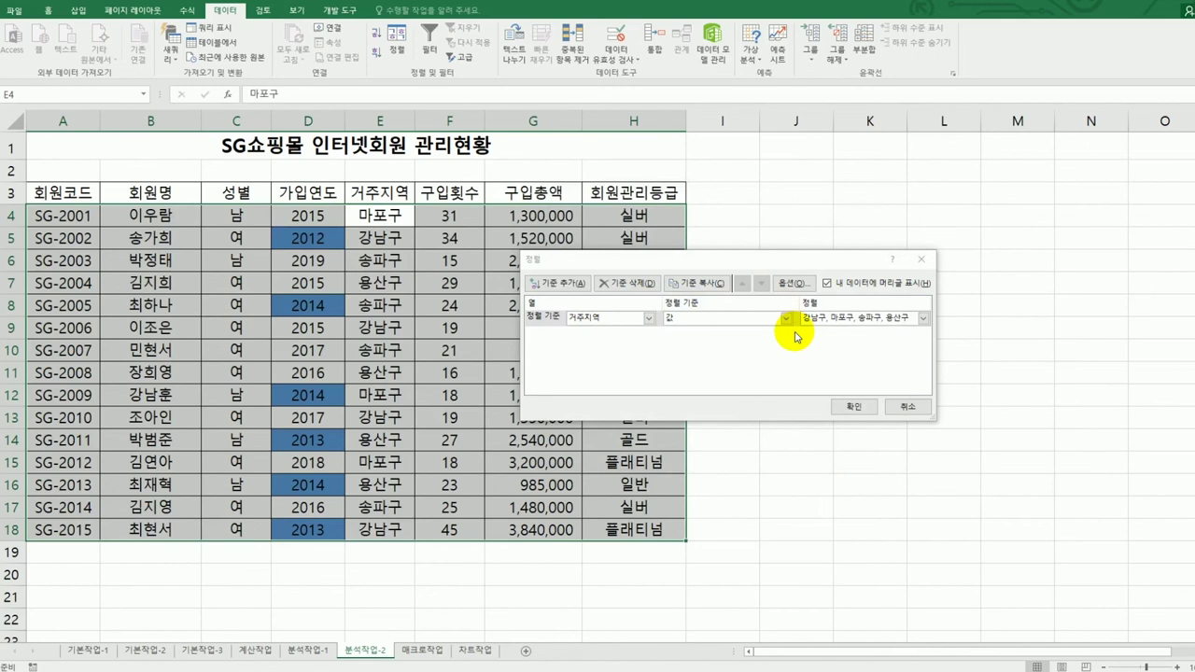
left_click(845, 408)
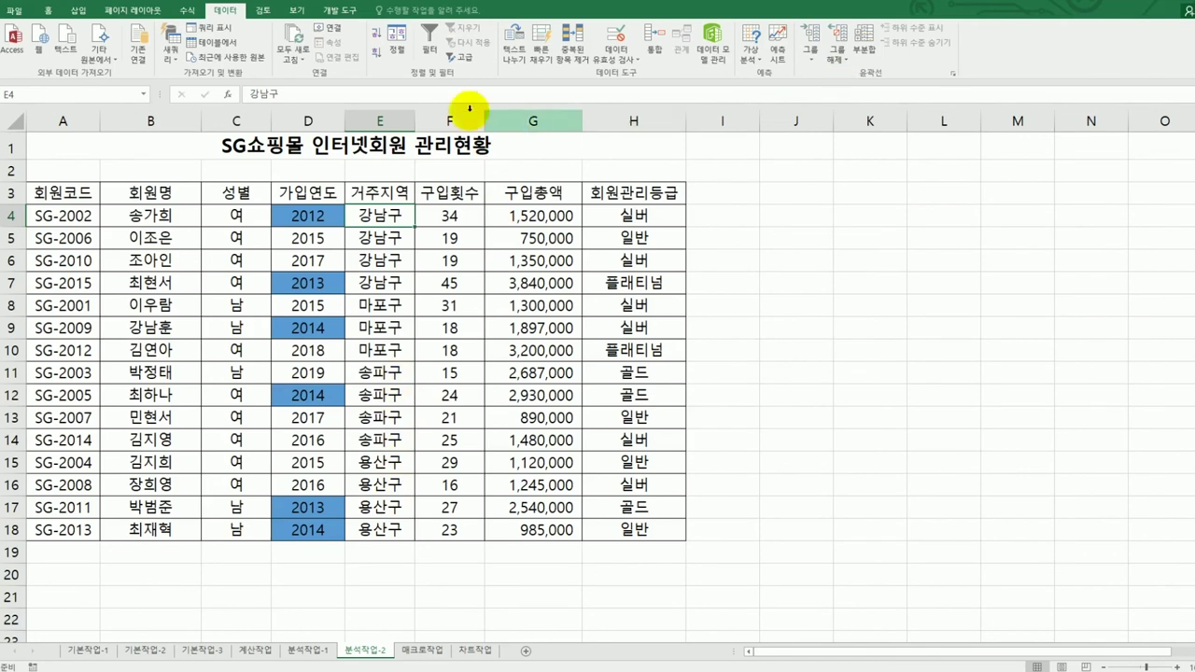
Add a second sort level on 가입연도 by cell colour, placing RGB(91, 155, 213) cells on top, and apply the sort
left_click(394, 42)
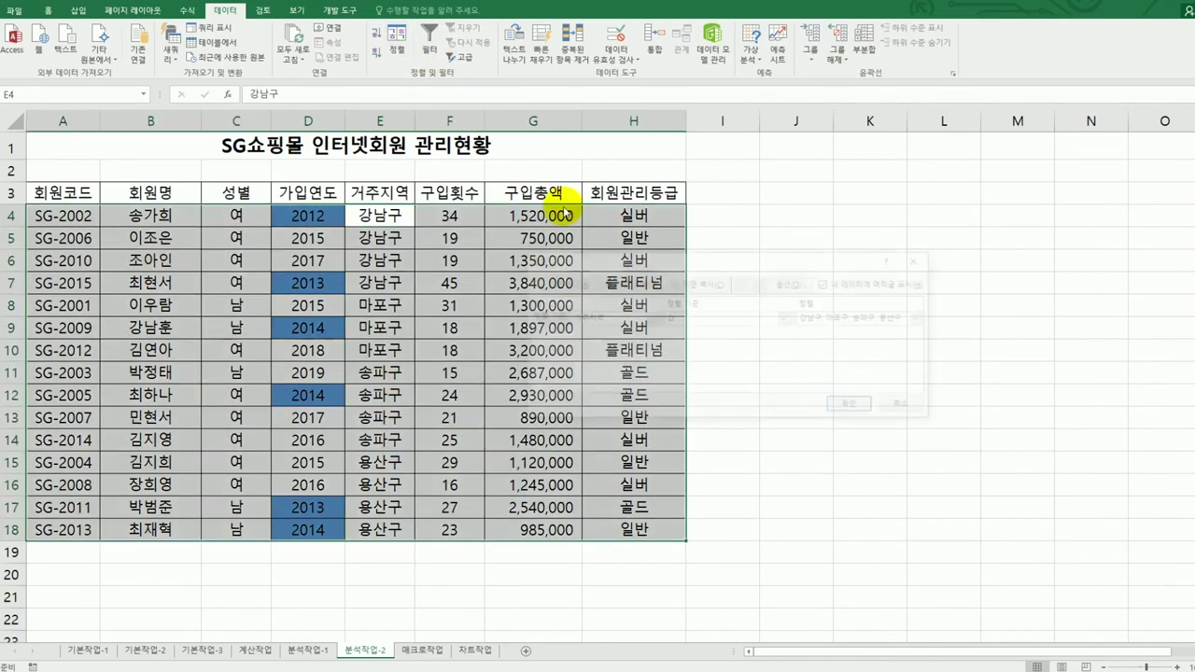
left_click(570, 286)
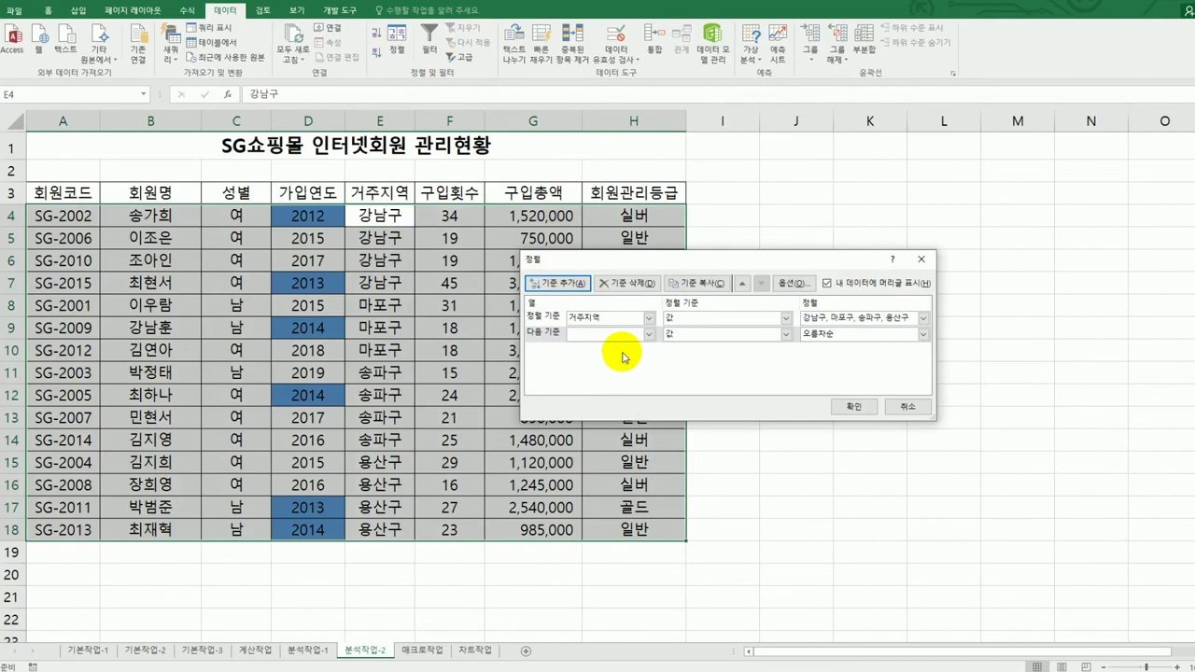
left_click(647, 334)
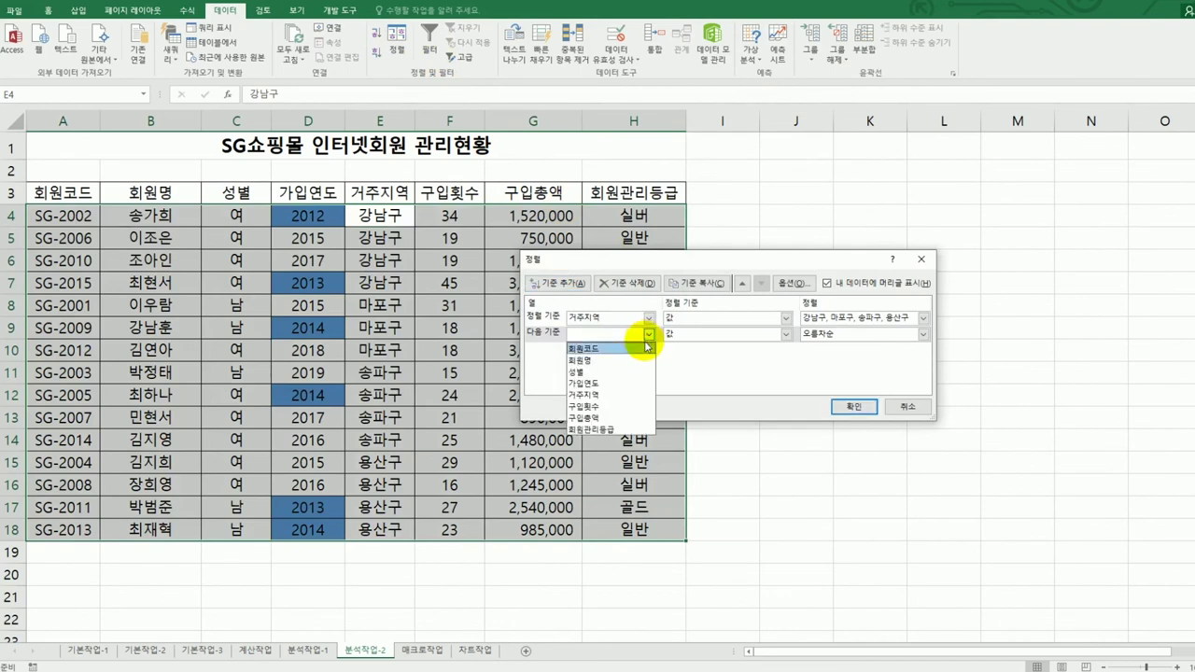
left_click(631, 383)
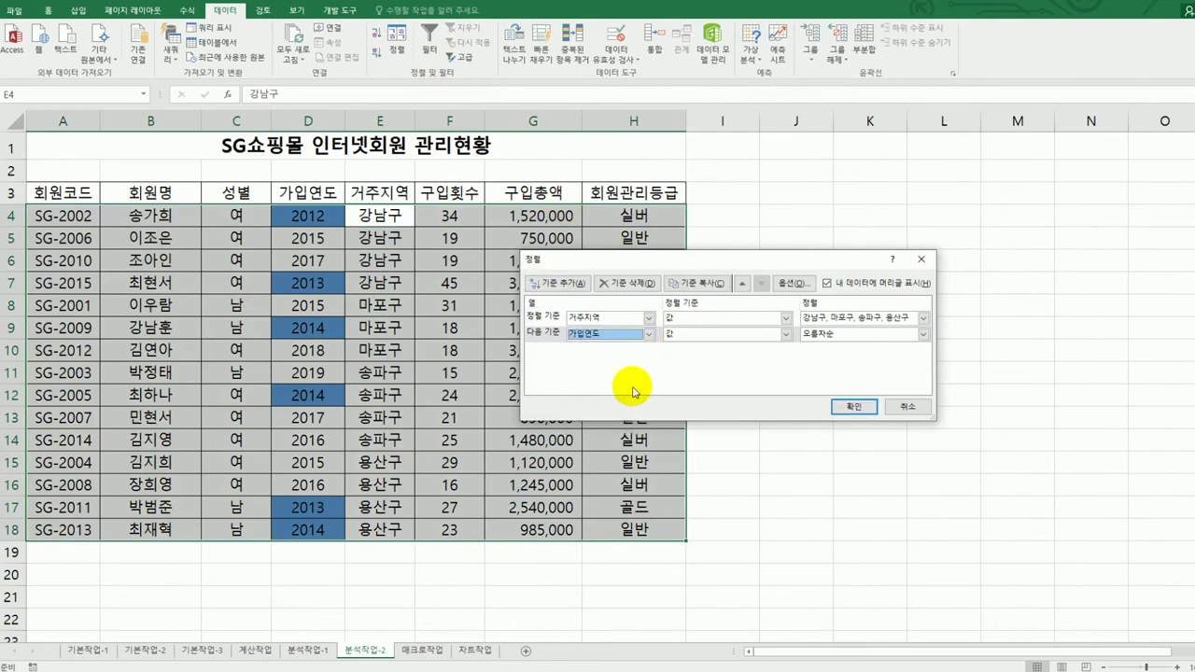
left_click(784, 333)
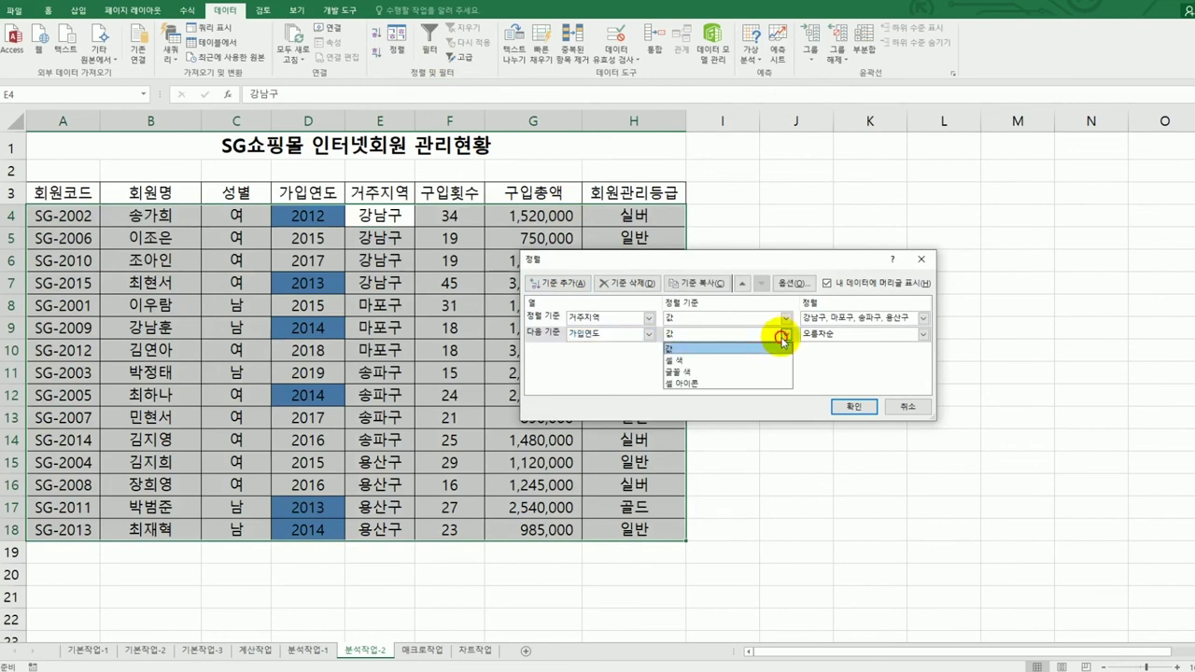
left_click(758, 361)
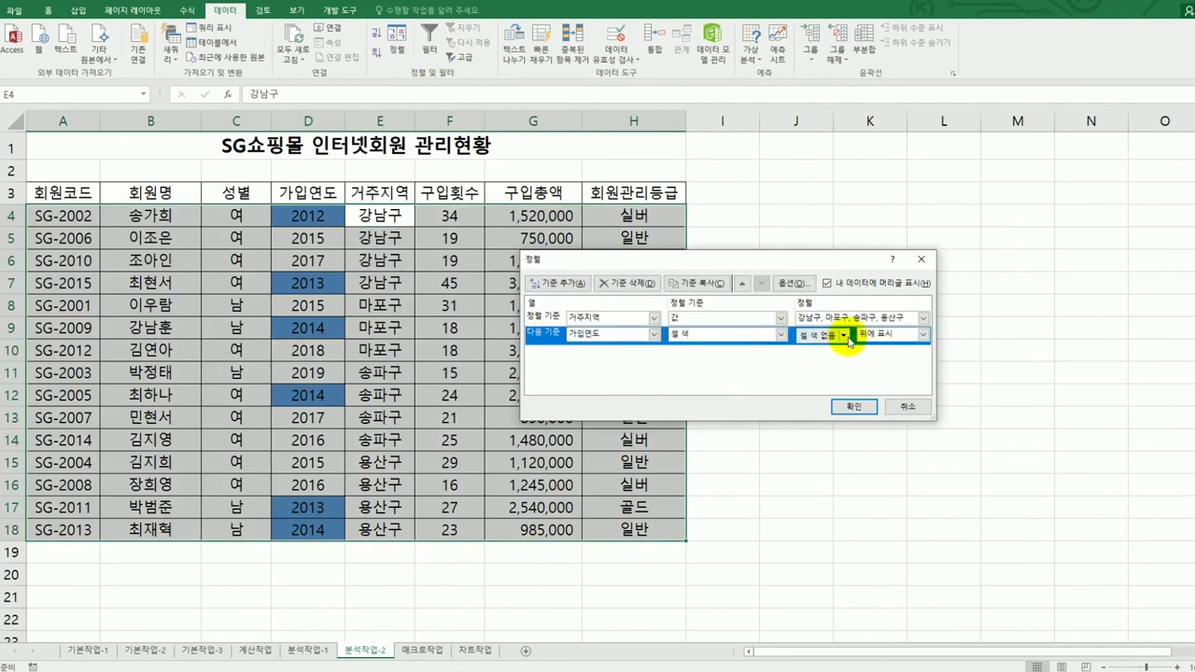
left_click(845, 335)
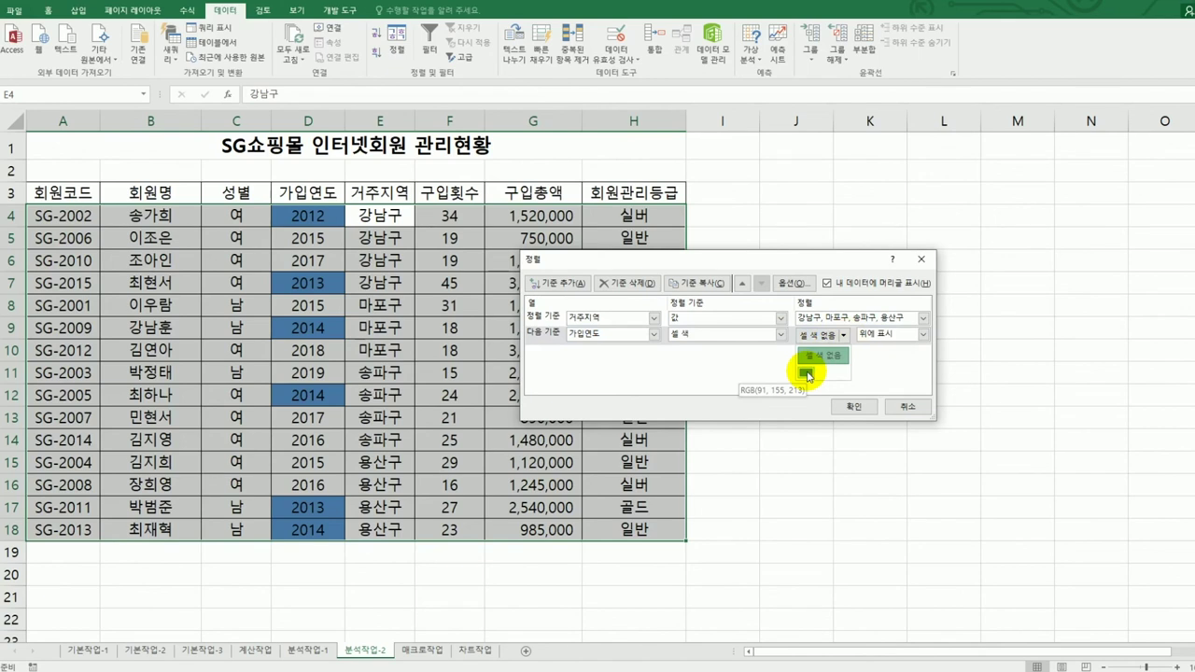
left_click(807, 373)
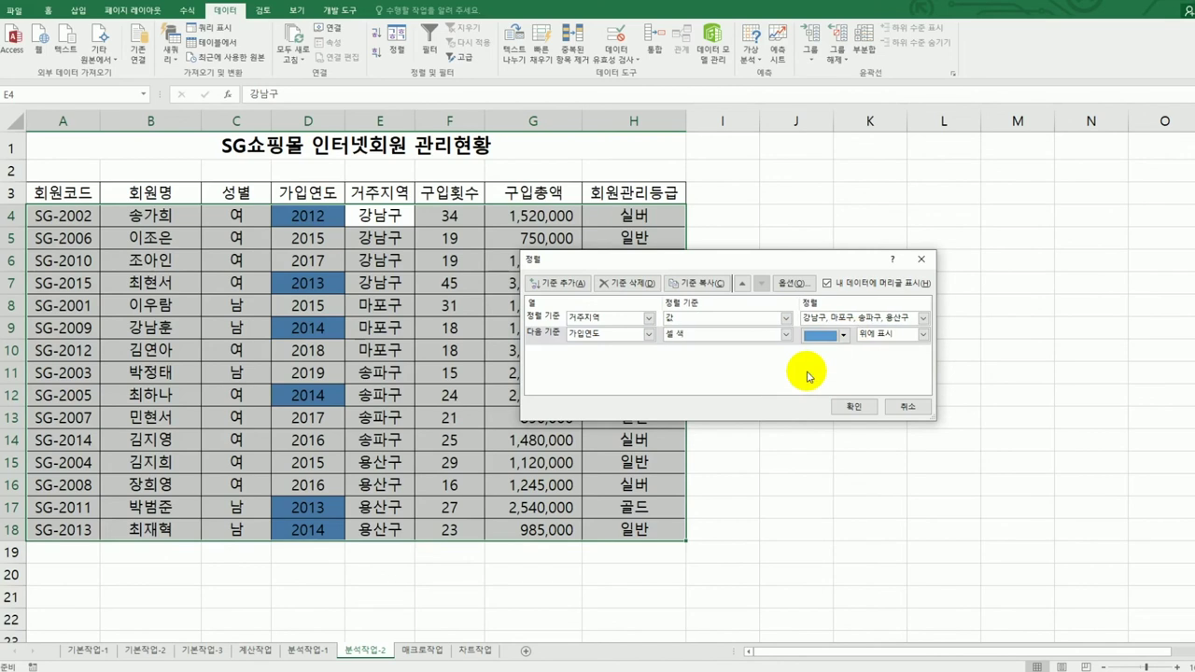
left_click(922, 334)
left_click(917, 348)
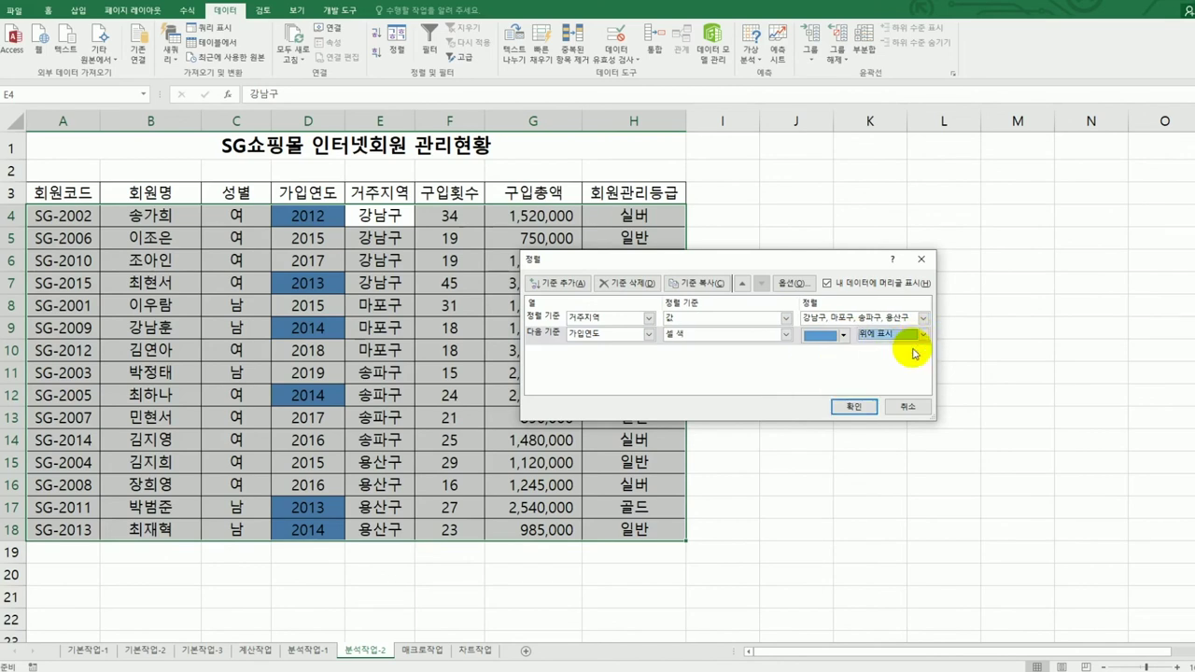
left_click(853, 408)
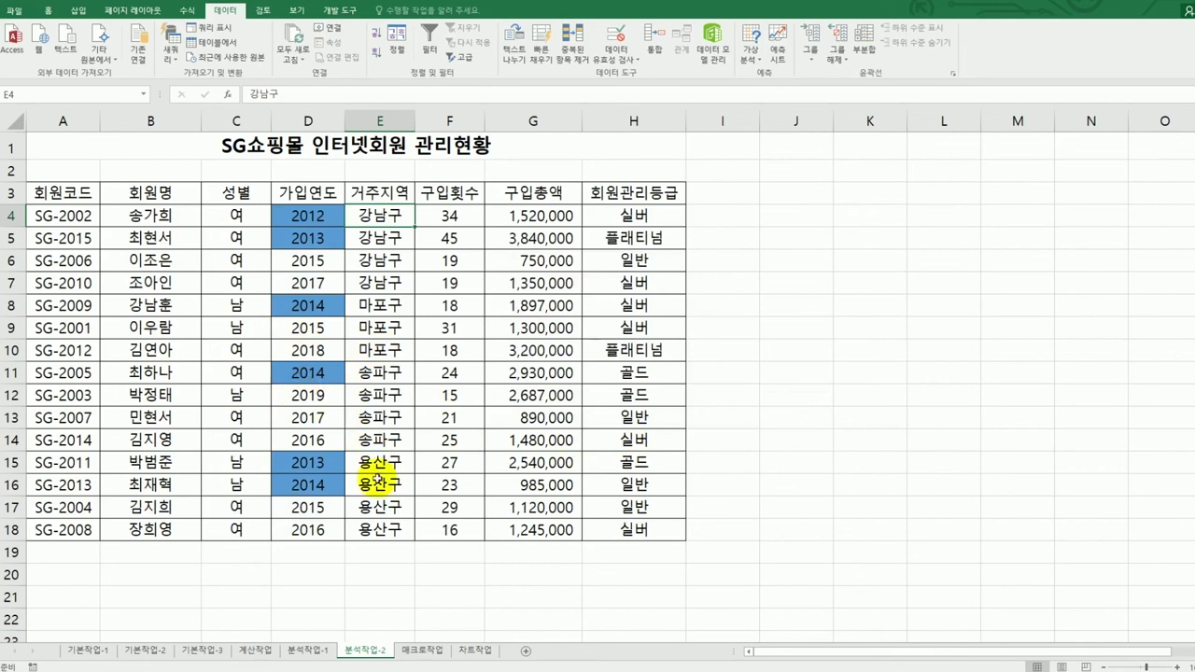
On the 매크로작업 sheet, draw a form control button over cells B15:C16
left_click(424, 650)
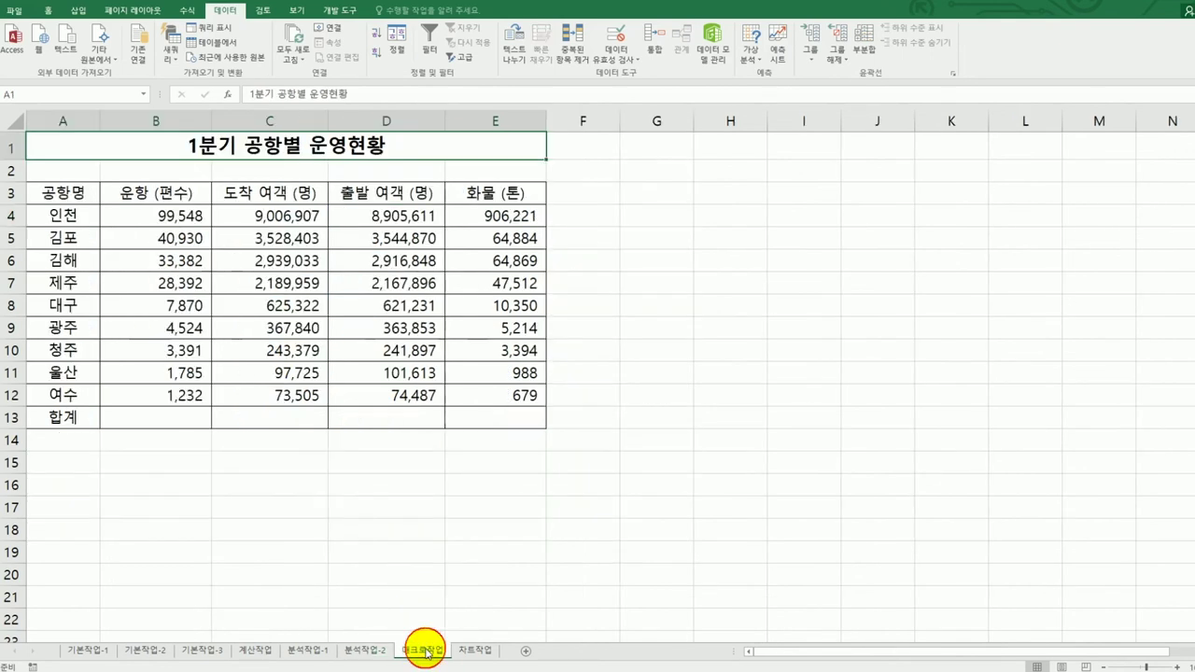
left_click(635, 538)
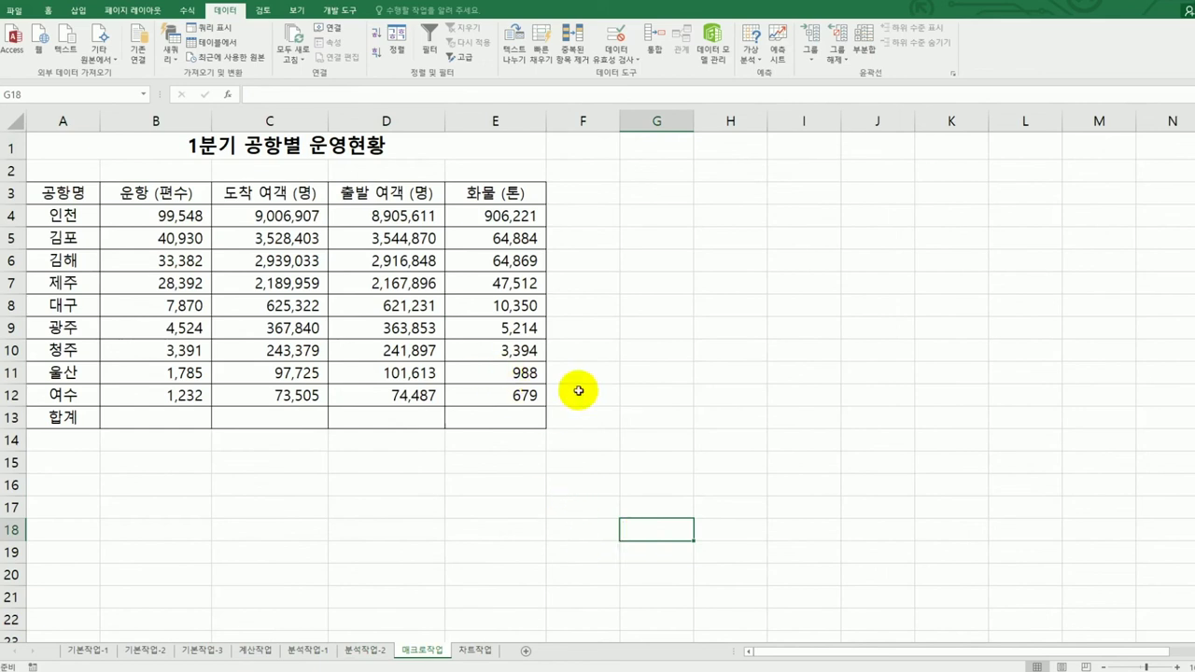
left_click(341, 11)
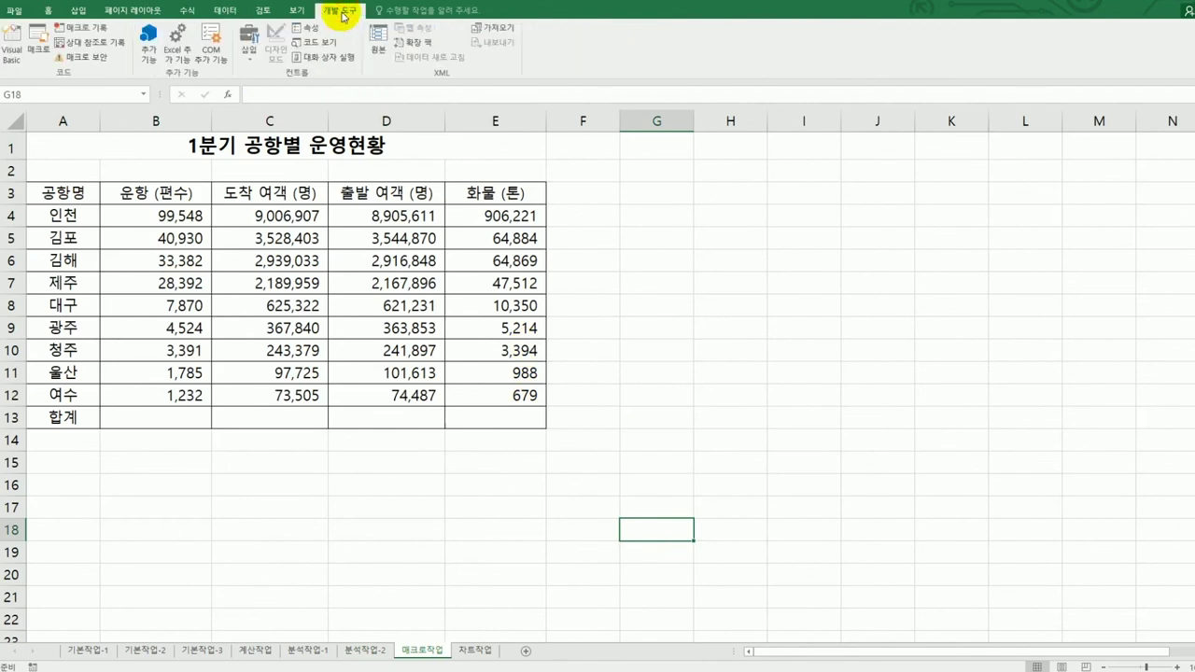
left_click(250, 51)
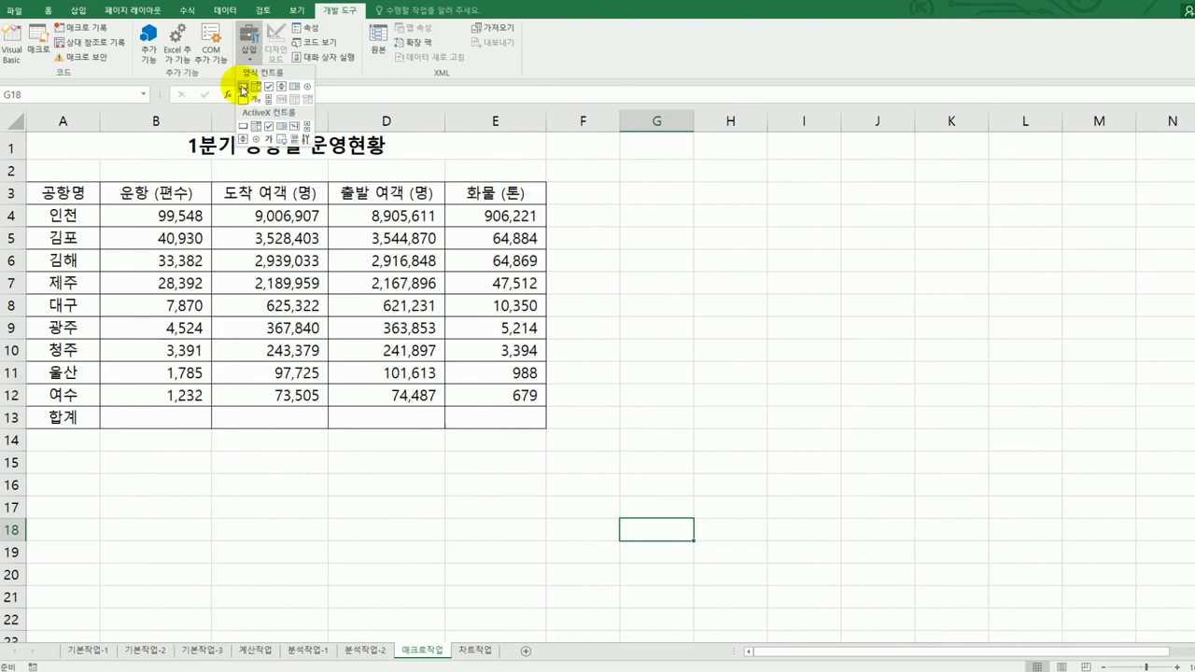
left_click(243, 86)
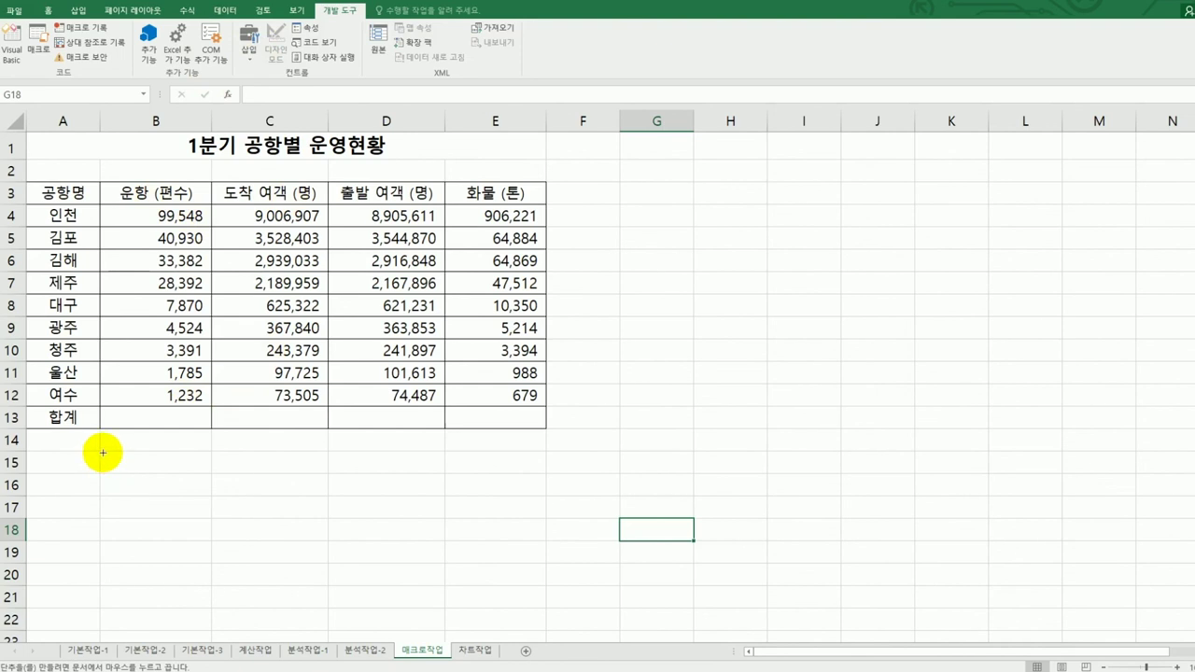
left_click_drag(102, 452, 295, 500)
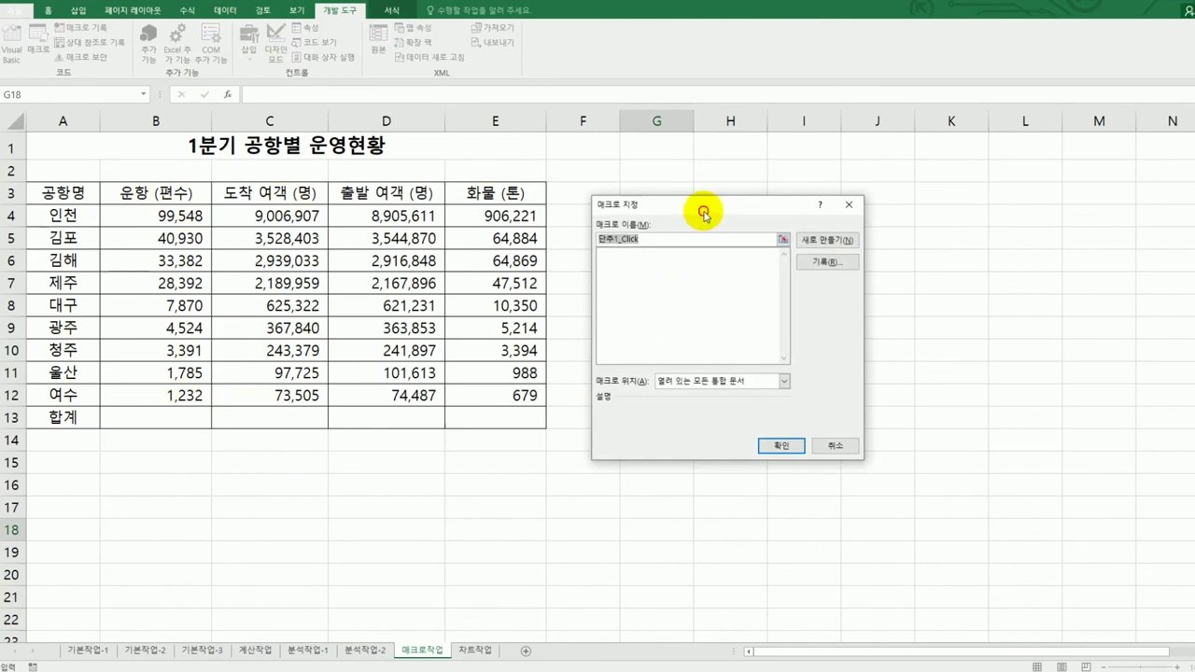
Name the button's macro 합계 and start recording it in the current workbook
left_click_drag(705, 213, 796, 213)
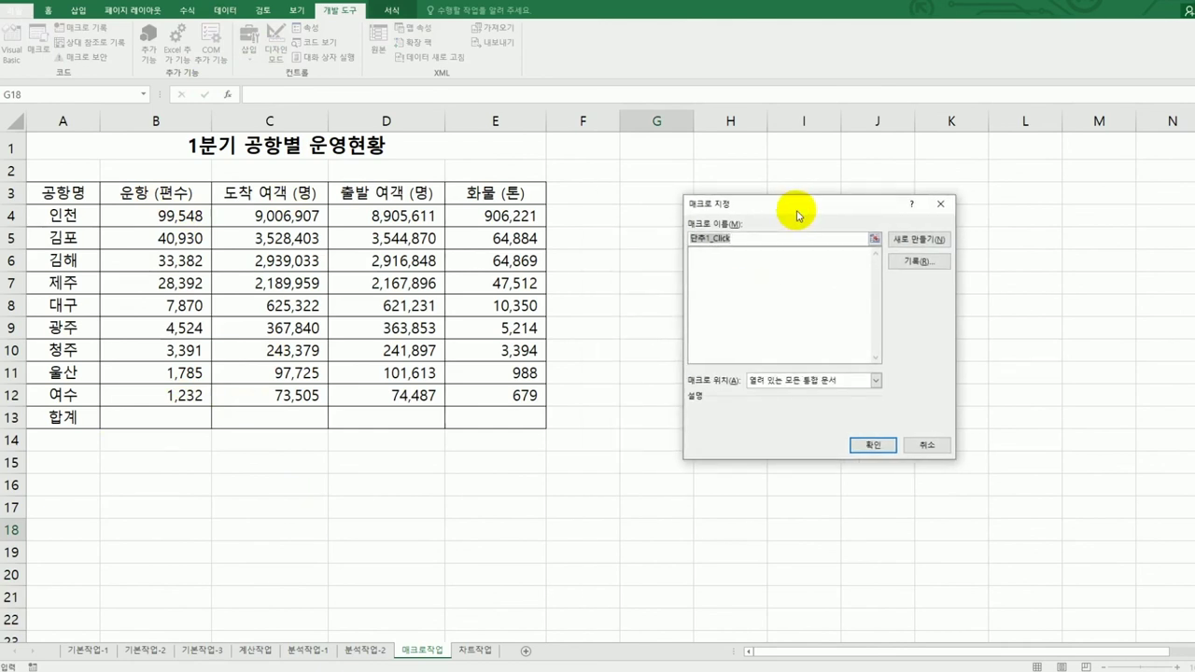
type("합계")
left_click(904, 264)
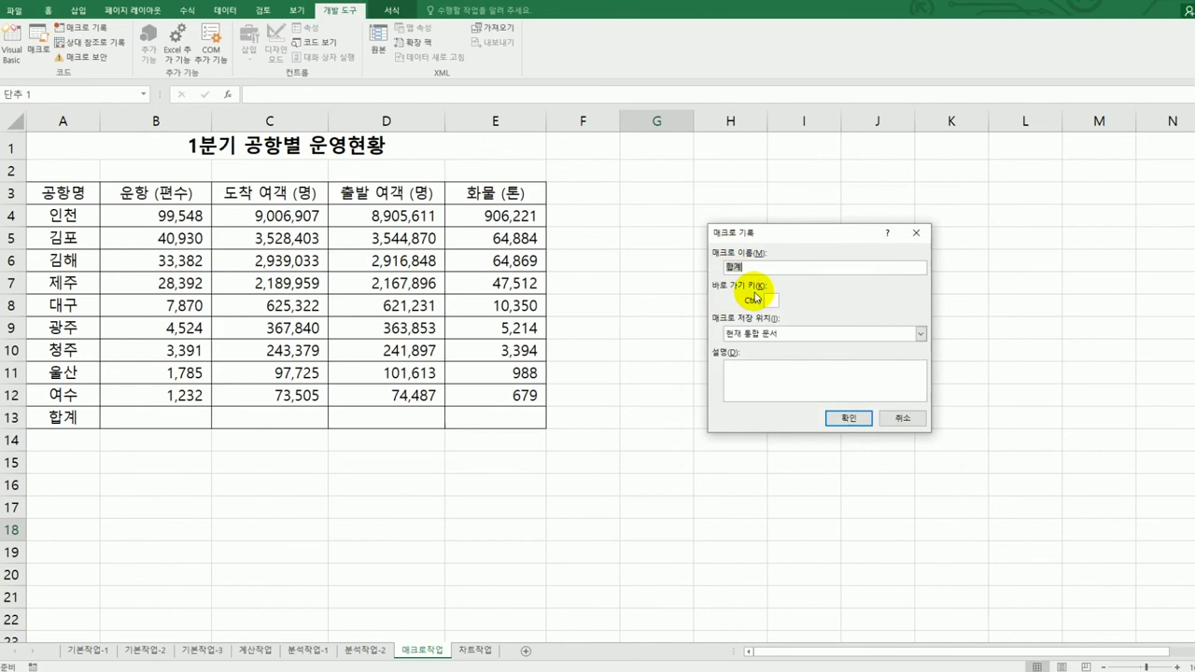
left_click(847, 418)
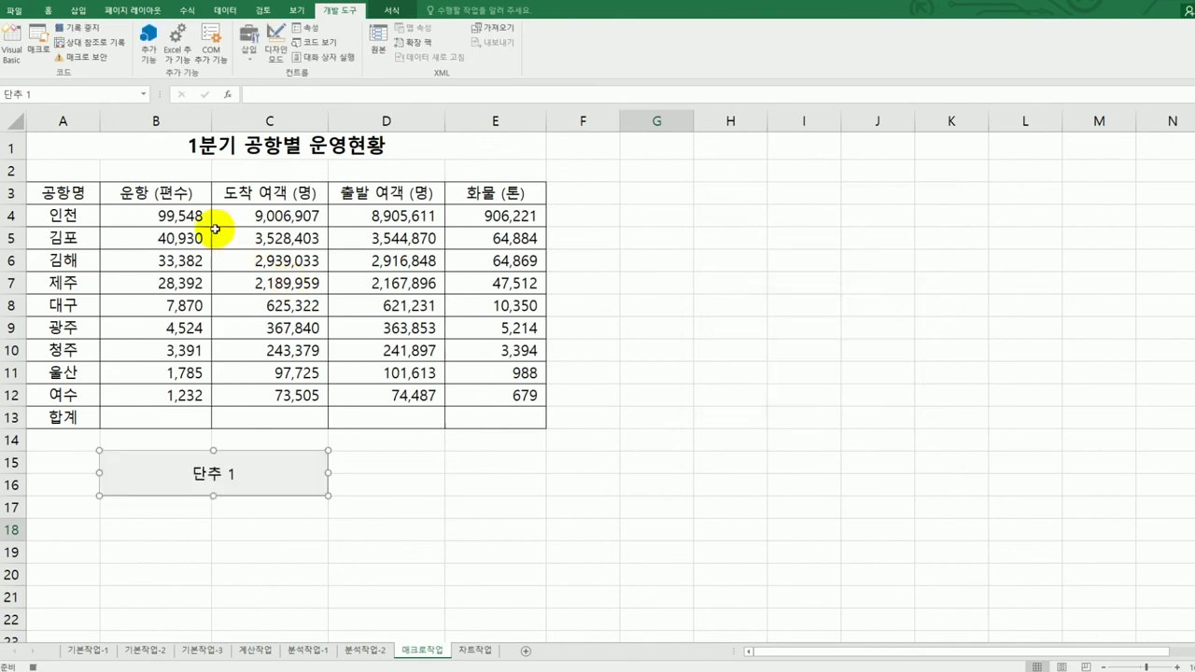
Fill the 합계 row B13:E13 with AutoSum totals of the columns above and stop recording the macro
left_click_drag(192, 218, 472, 419)
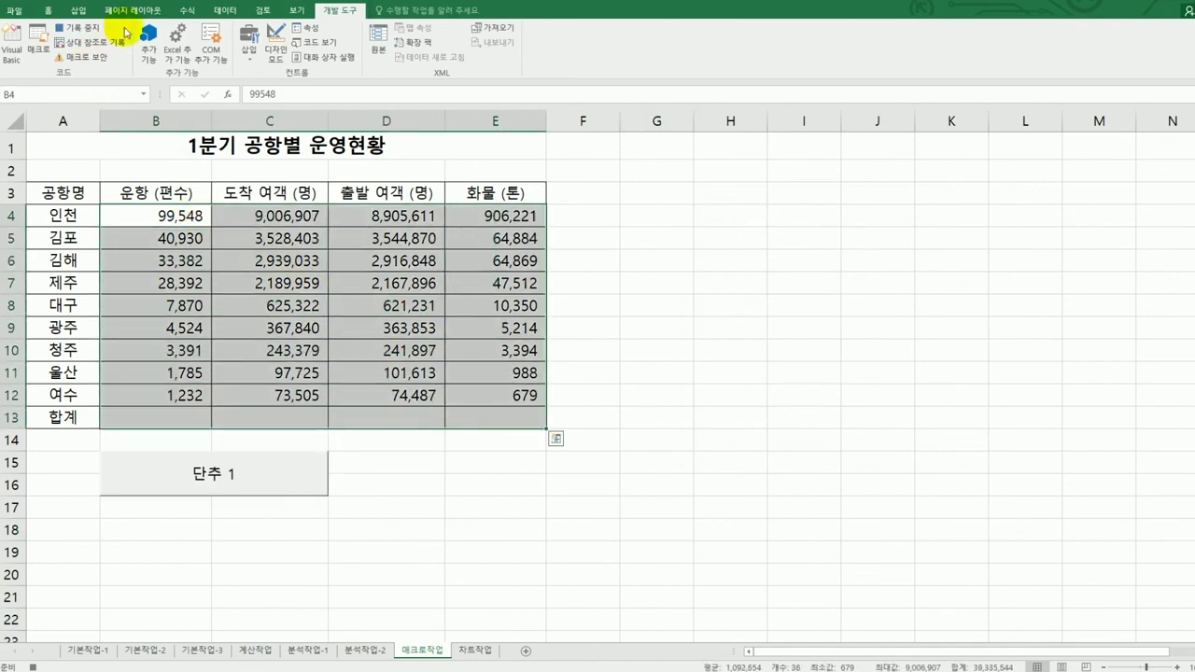
left_click(186, 12)
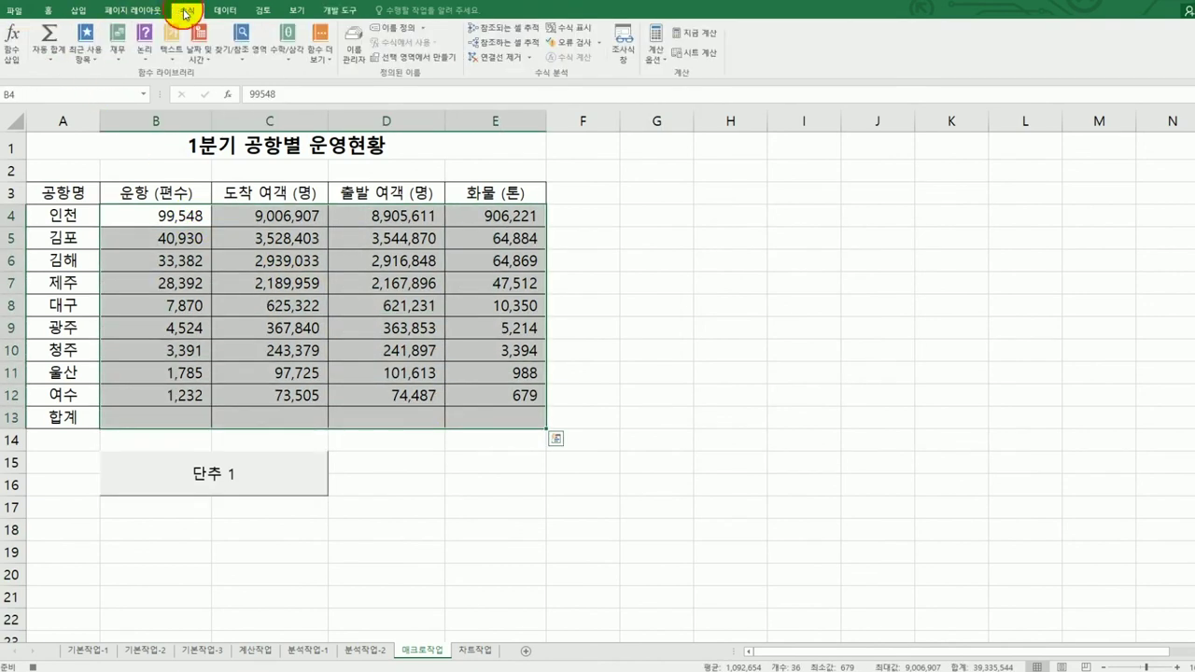
left_click(49, 54)
left_click(61, 74)
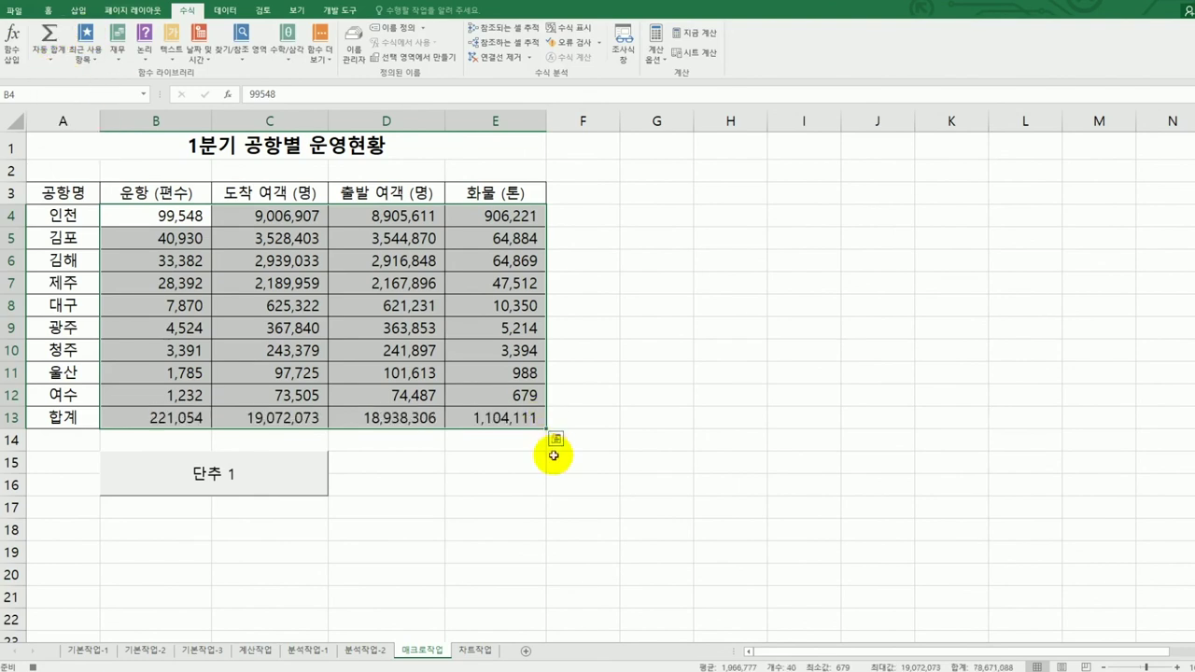
left_click(155, 417)
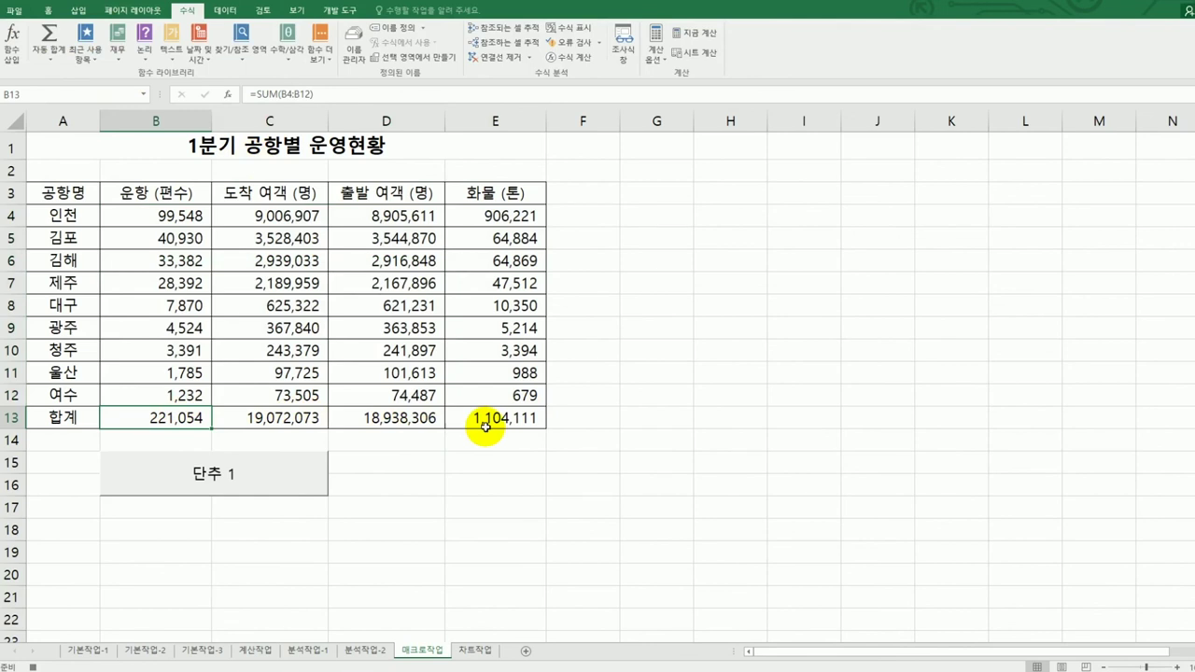
left_click(342, 10)
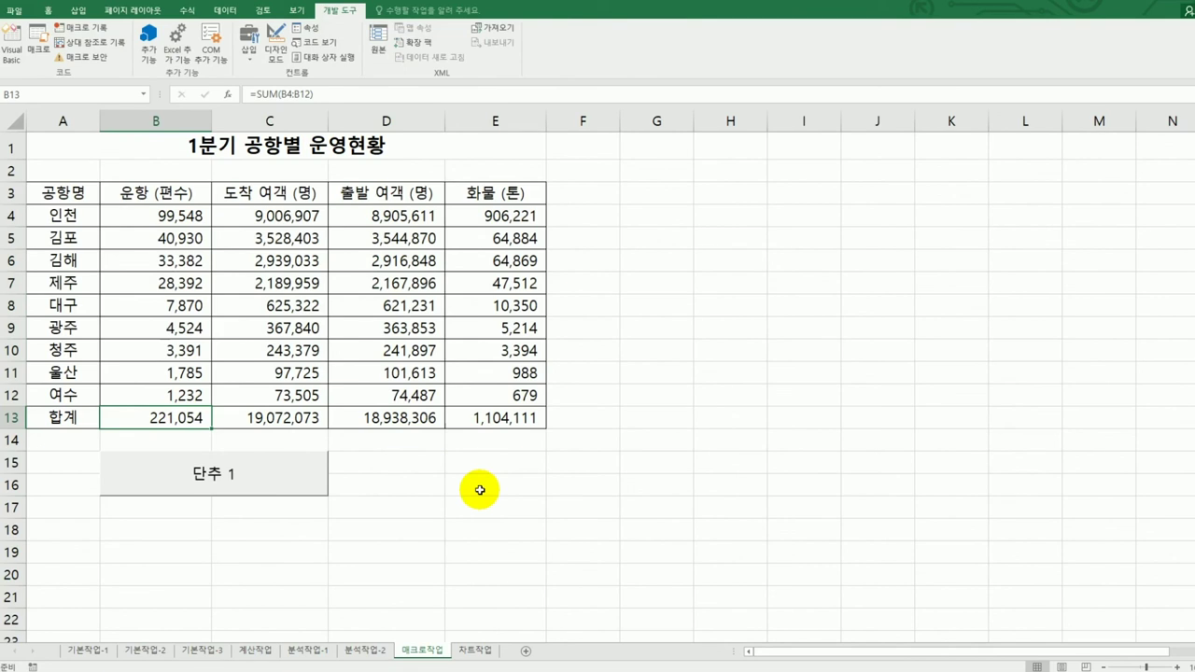
Change the form button's label to 합계
right_click(260, 484)
left_click(297, 537)
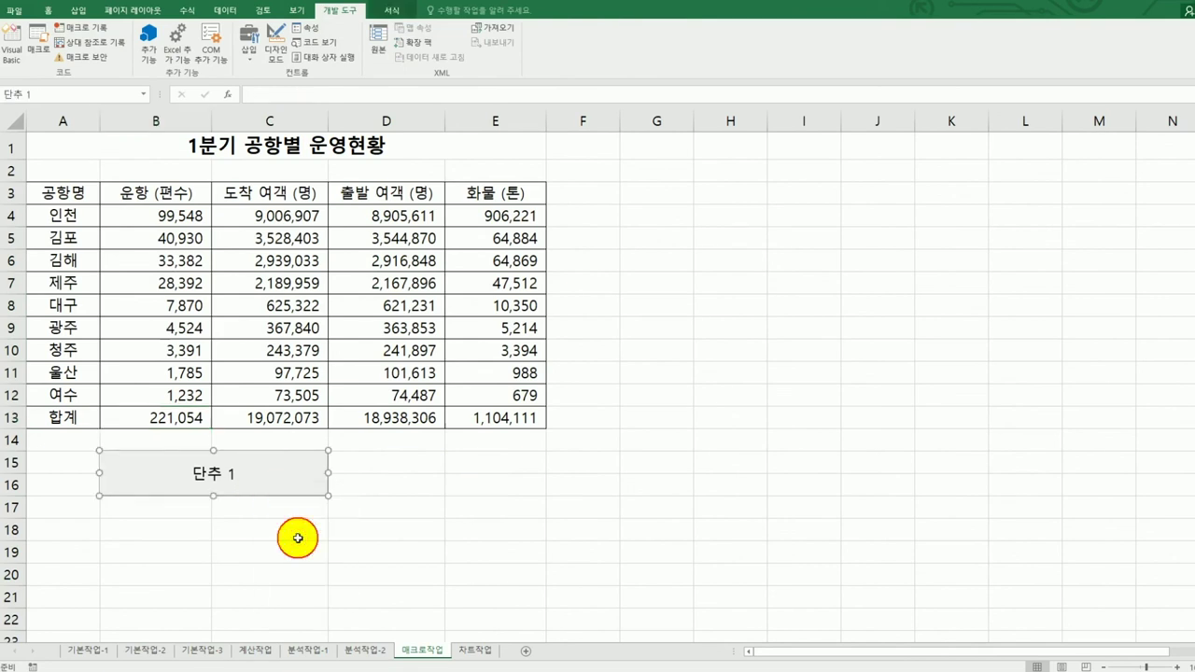
key("ctrl+a")
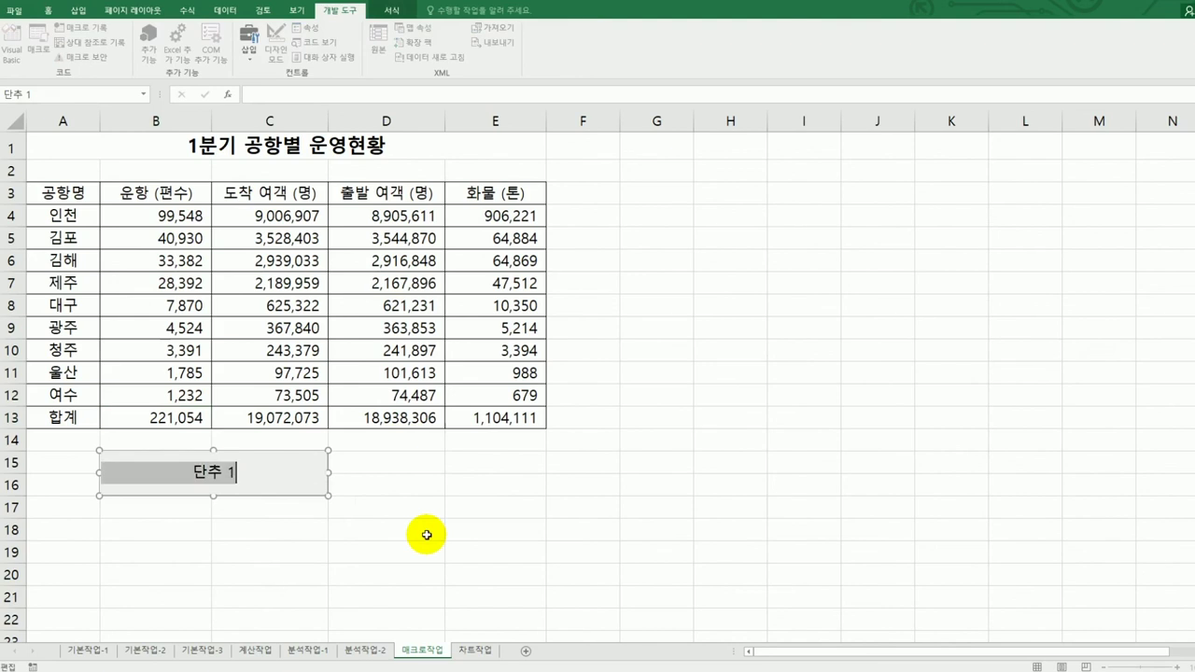
type("합계")
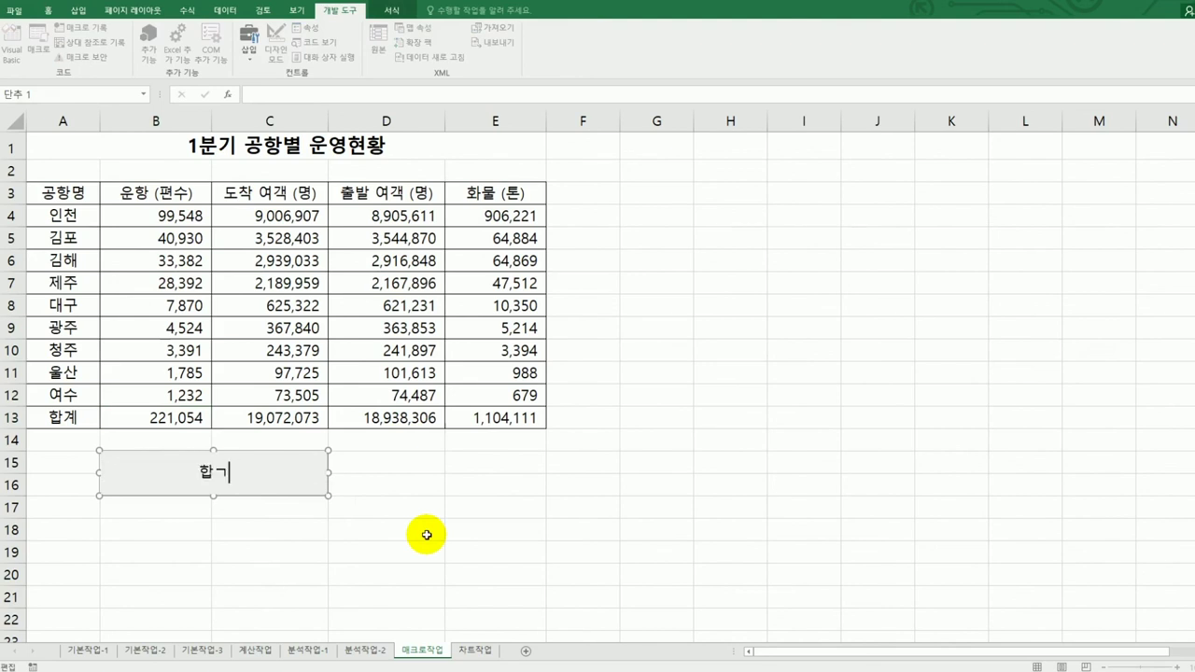
left_click(427, 534)
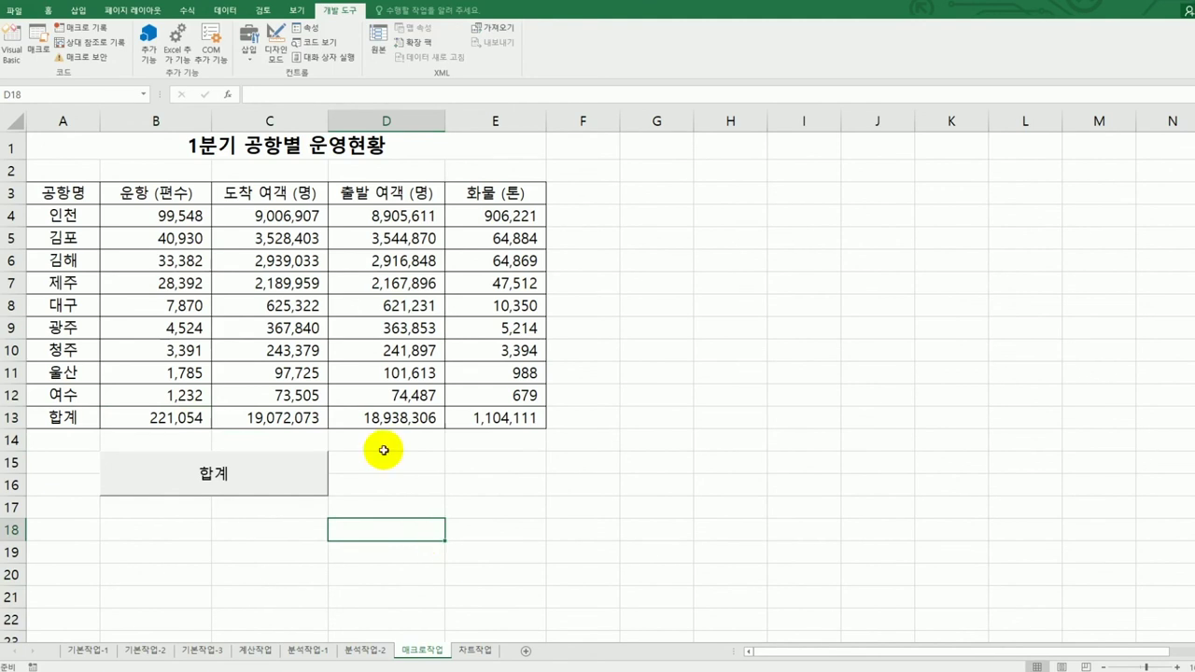
Draw a bevel (빗면) shape snapped to cells D15:E16 and label it 서식
left_click(78, 11)
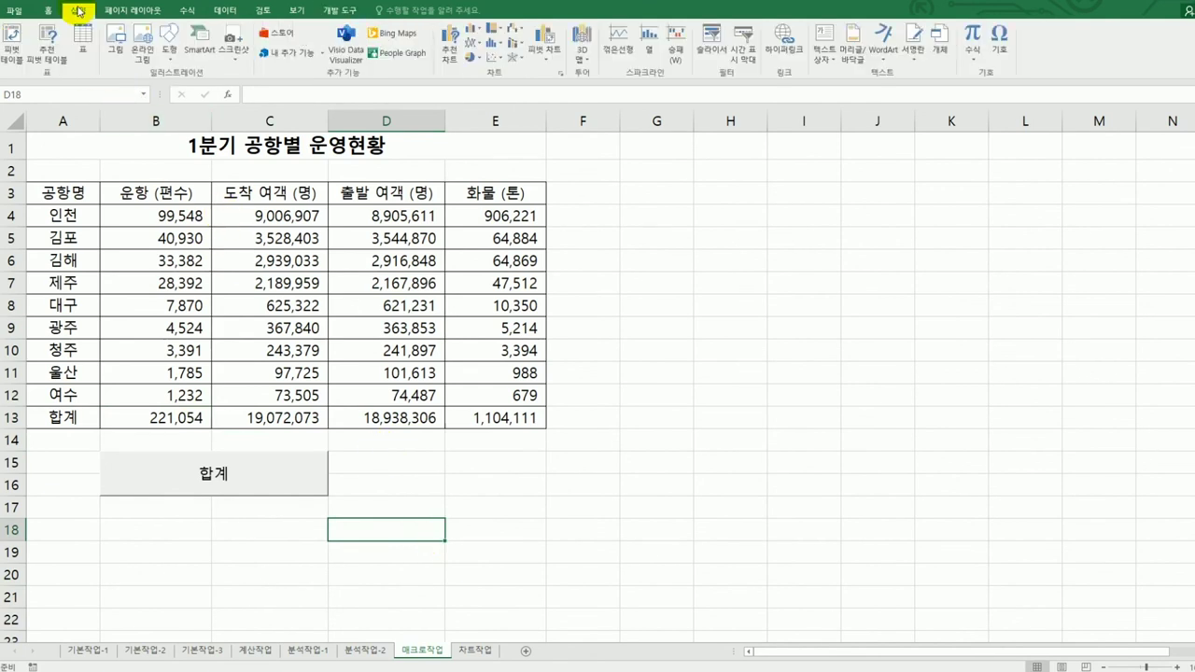
left_click(170, 56)
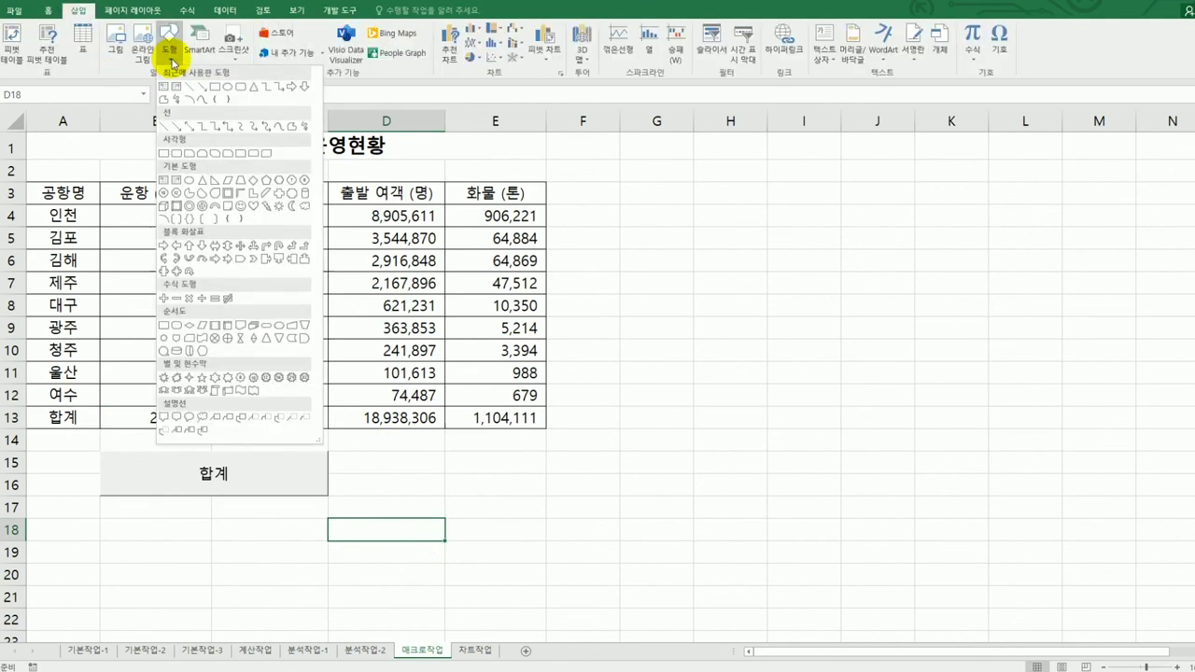
left_click(177, 205)
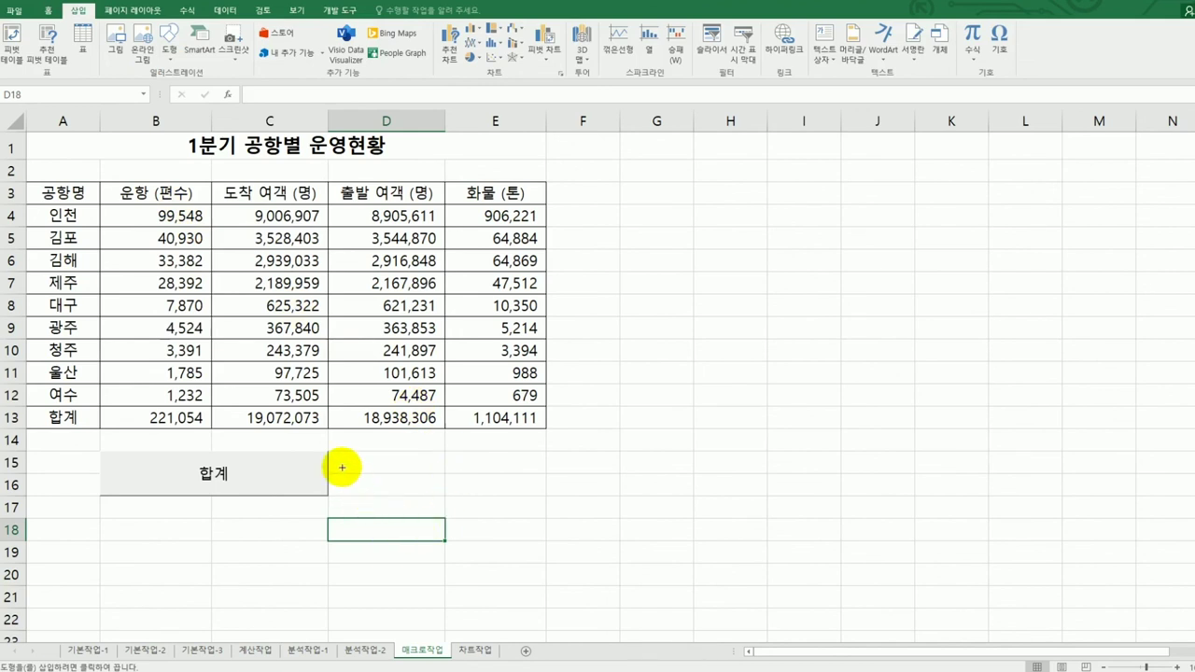
key("alt")
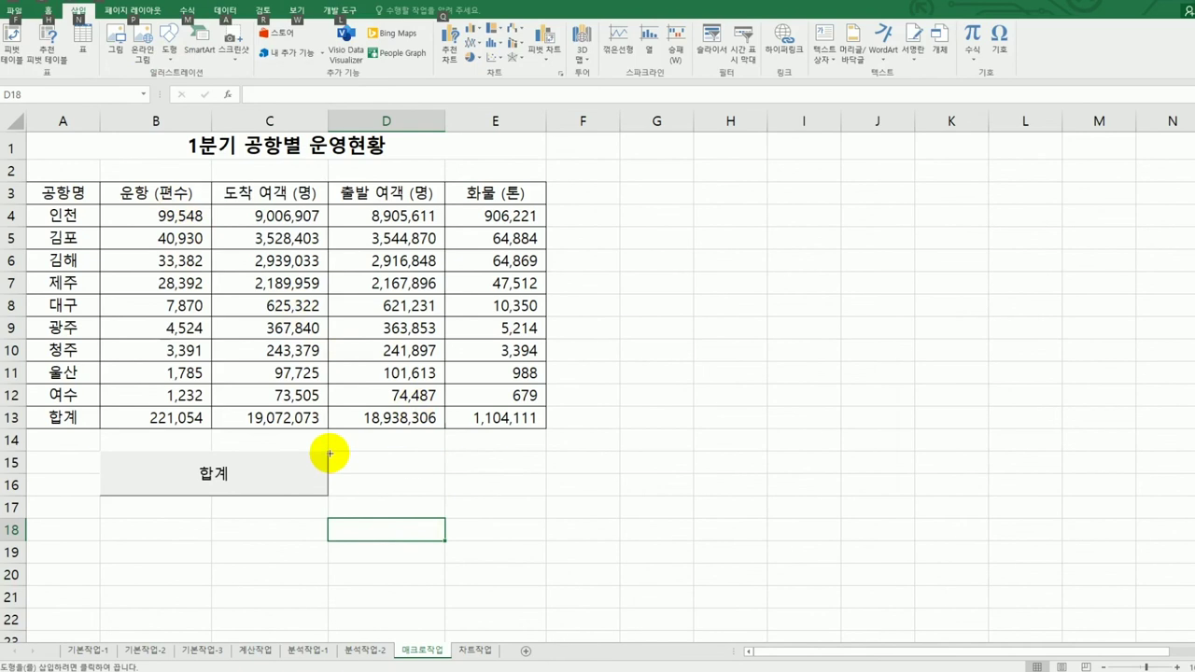
left_click_drag(330, 454, 515, 497)
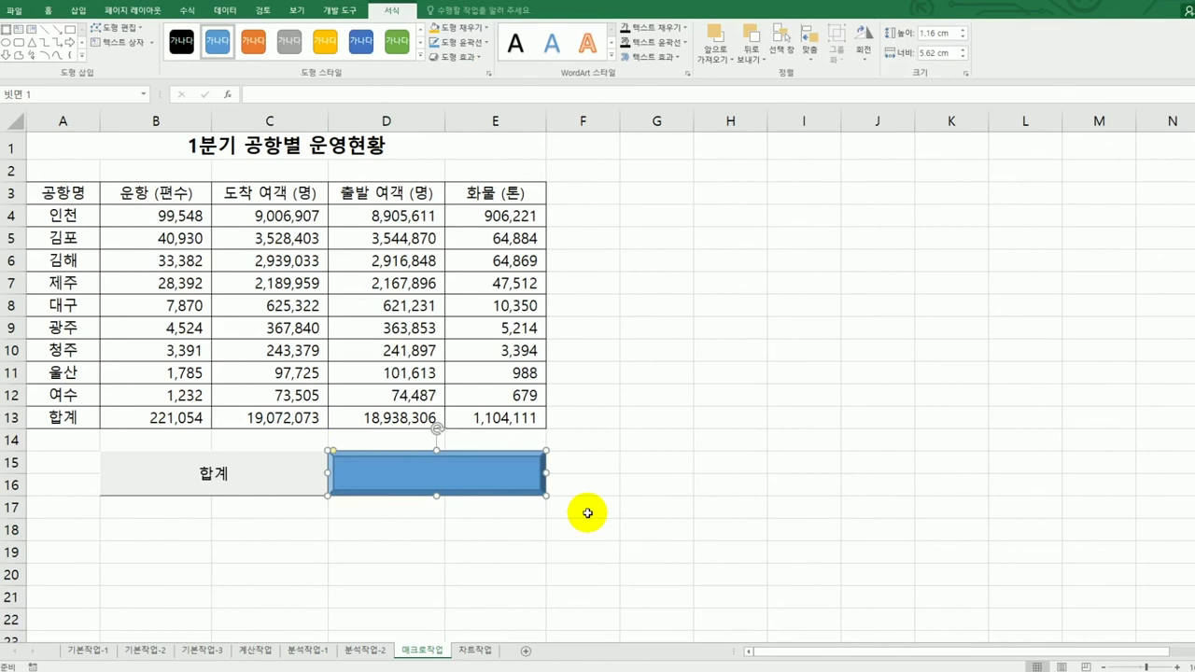
type("서시")
Assign a new macro named 서식 to the bevel shape and start recording it in the current workbook
right_click(515, 471)
left_click(592, 640)
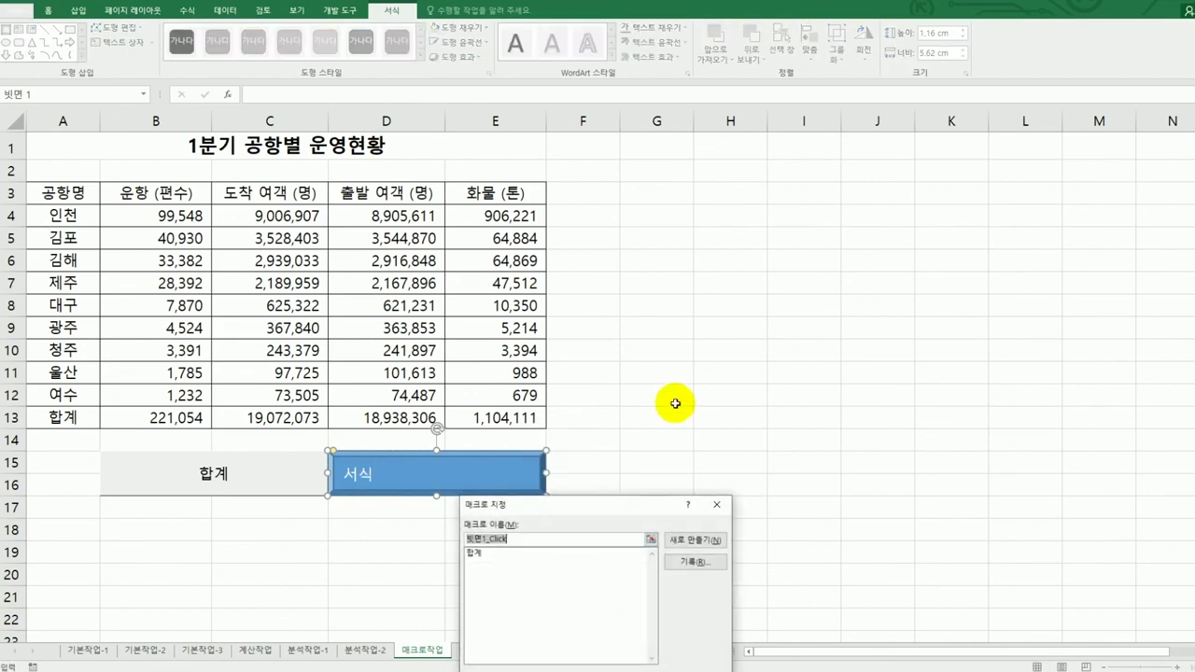
left_click_drag(616, 504, 794, 231)
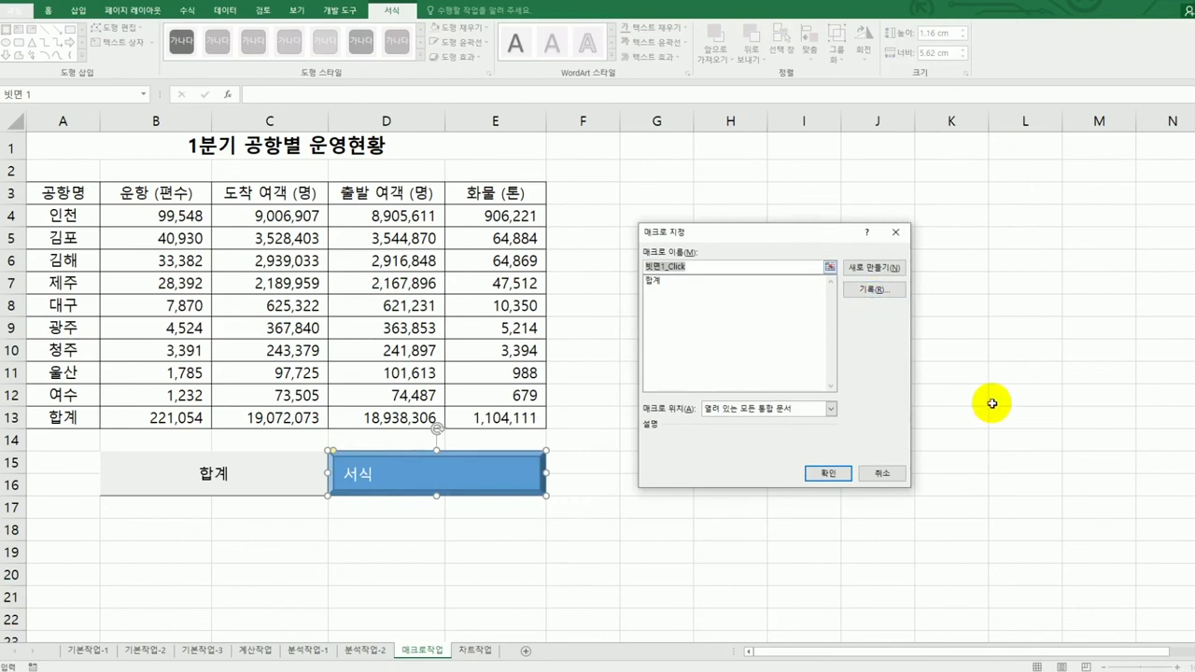
type("서식")
left_click(879, 291)
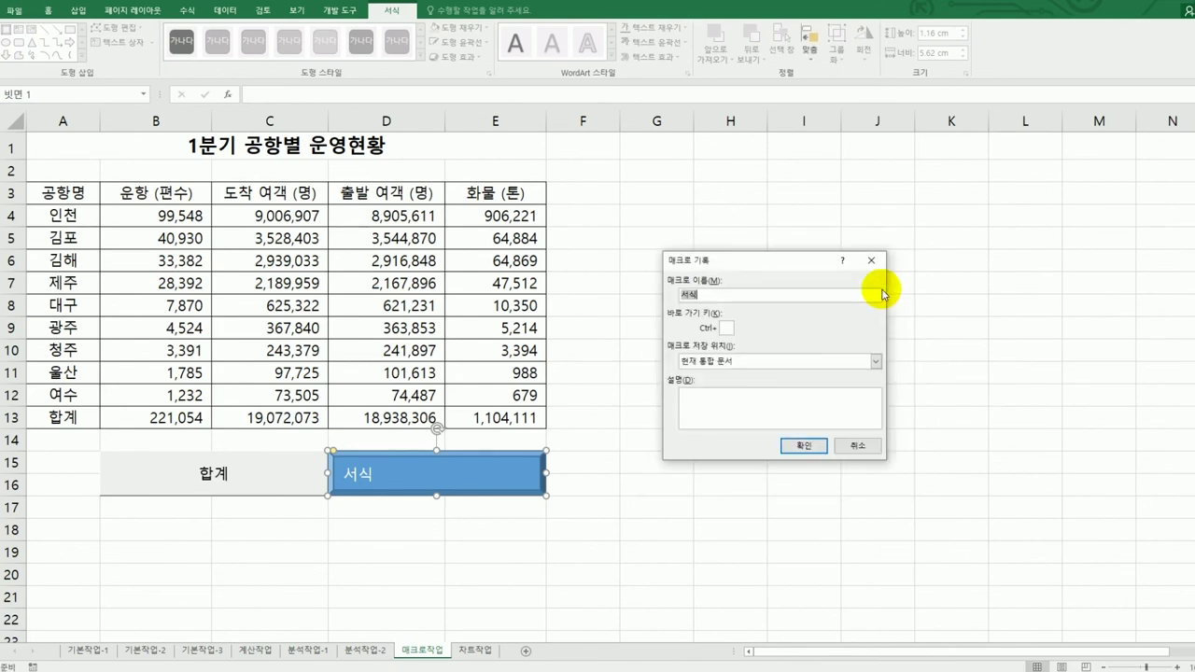
left_click(804, 445)
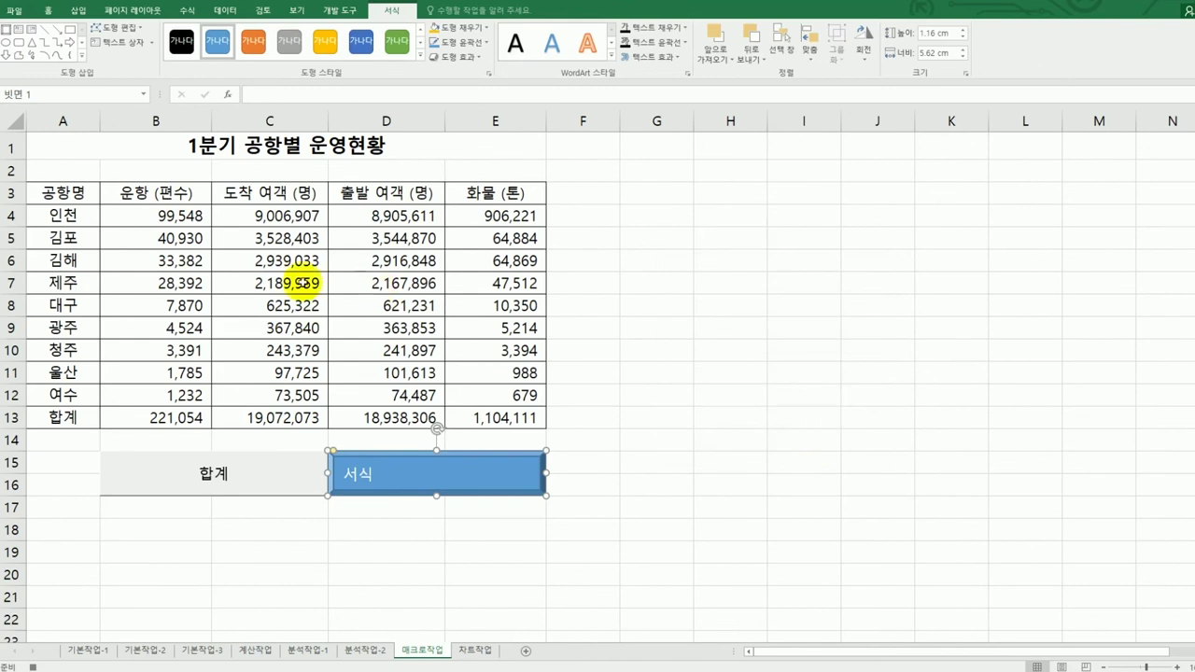
Give header cells A3:E3 the standard light green fill and bold text, and stop recording the macro
left_click_drag(89, 193, 467, 200)
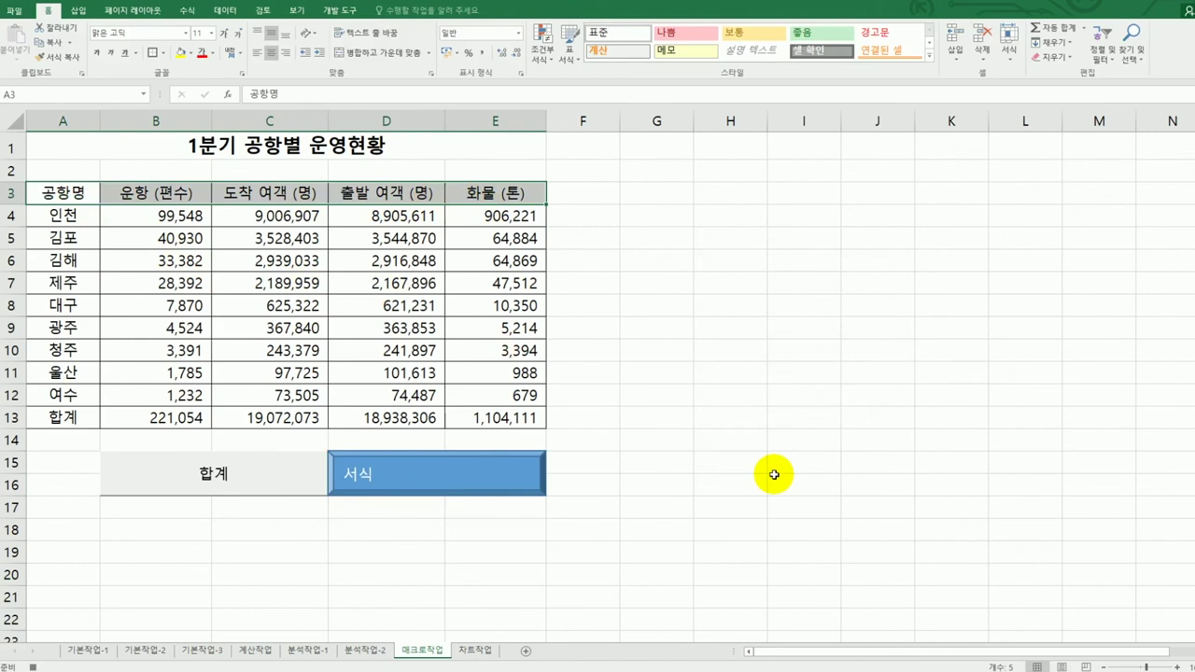
left_click(191, 56)
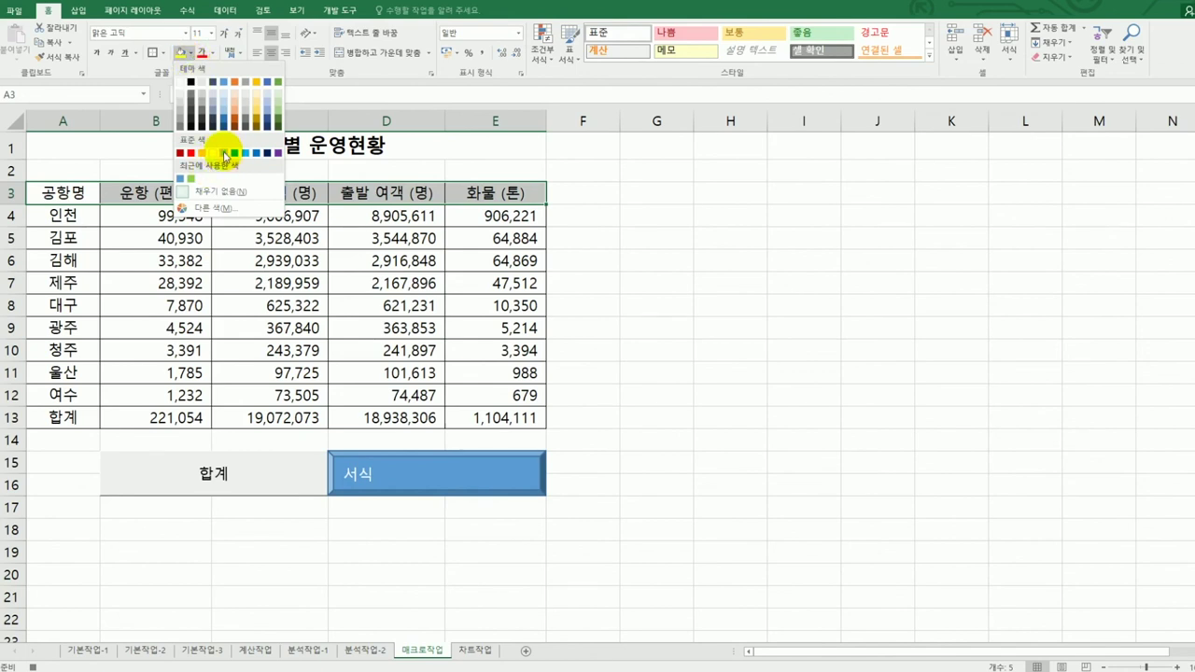
left_click(224, 153)
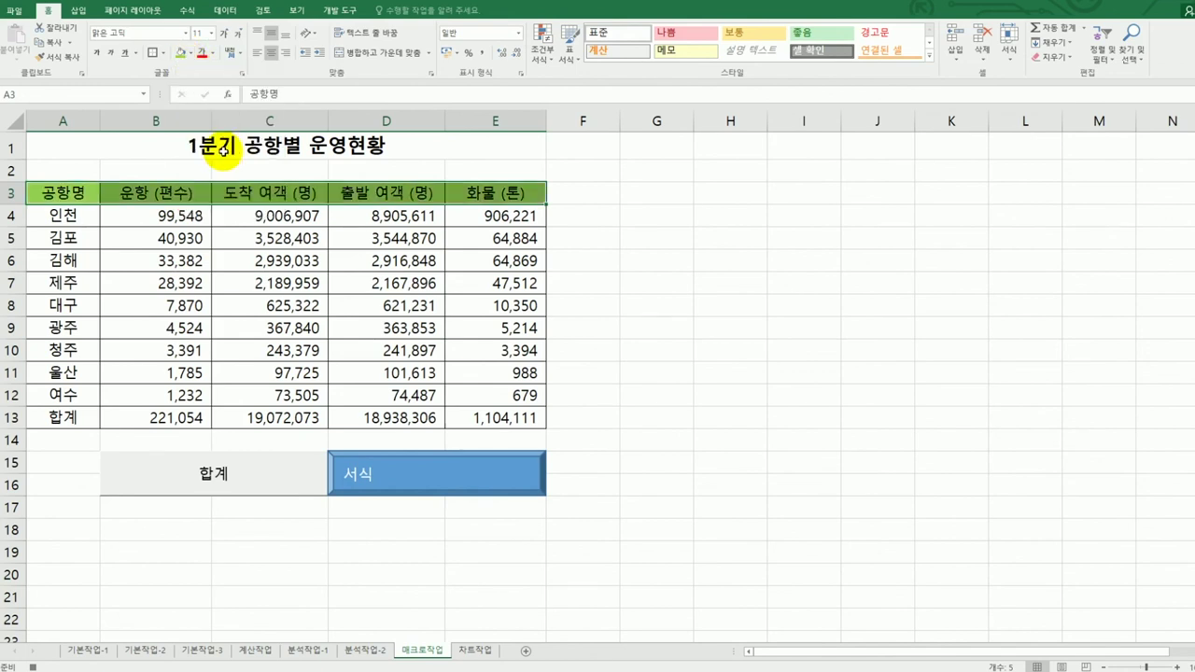
left_click(98, 53)
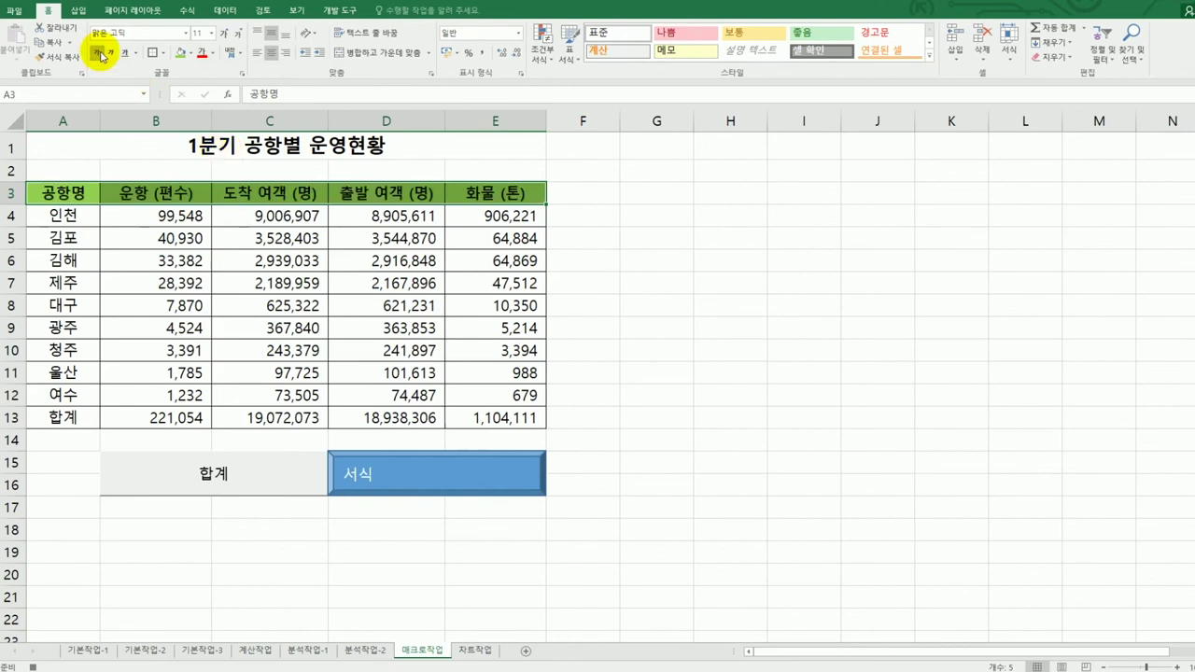
left_click(479, 194)
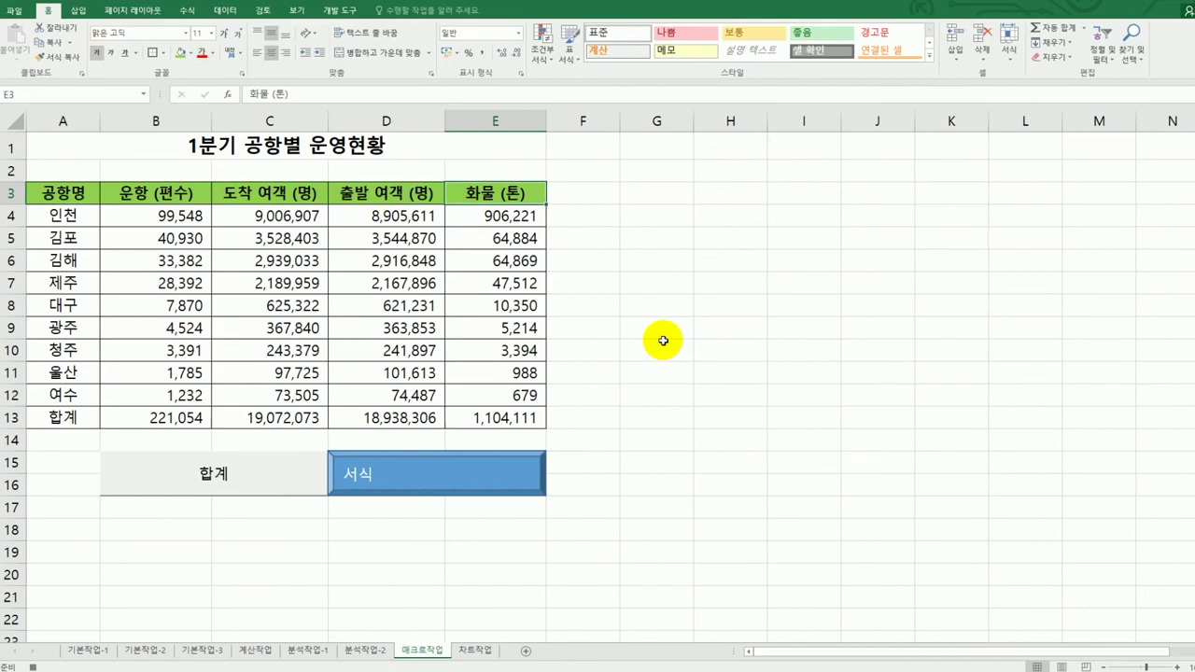
left_click(342, 12)
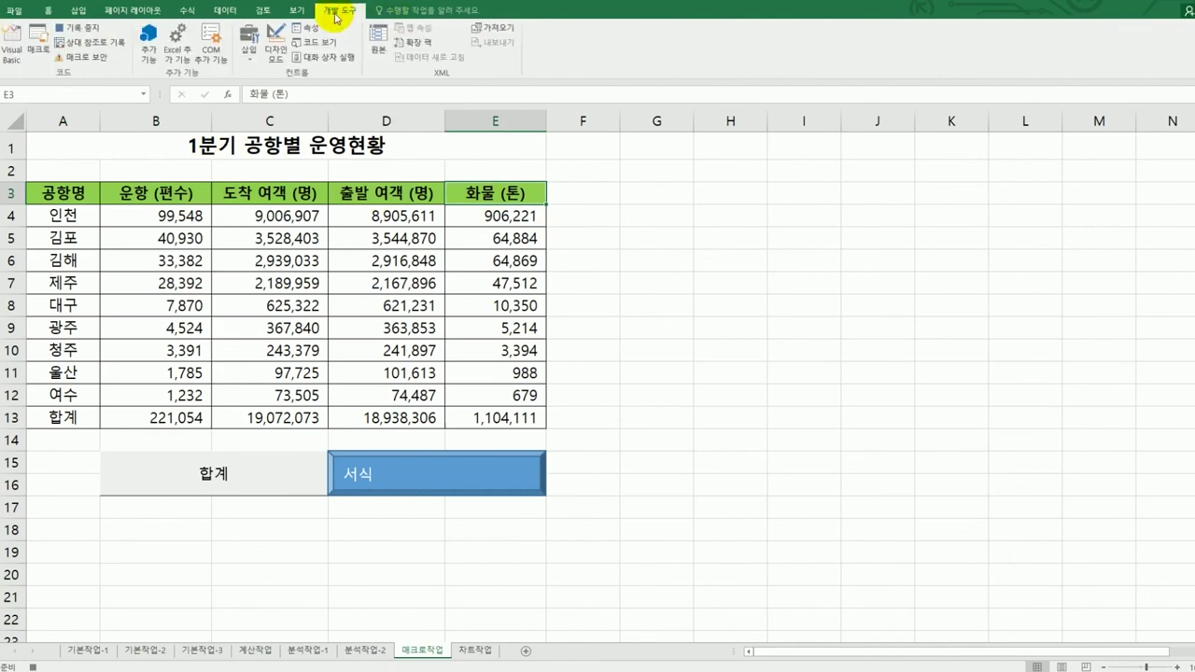
left_click(58, 28)
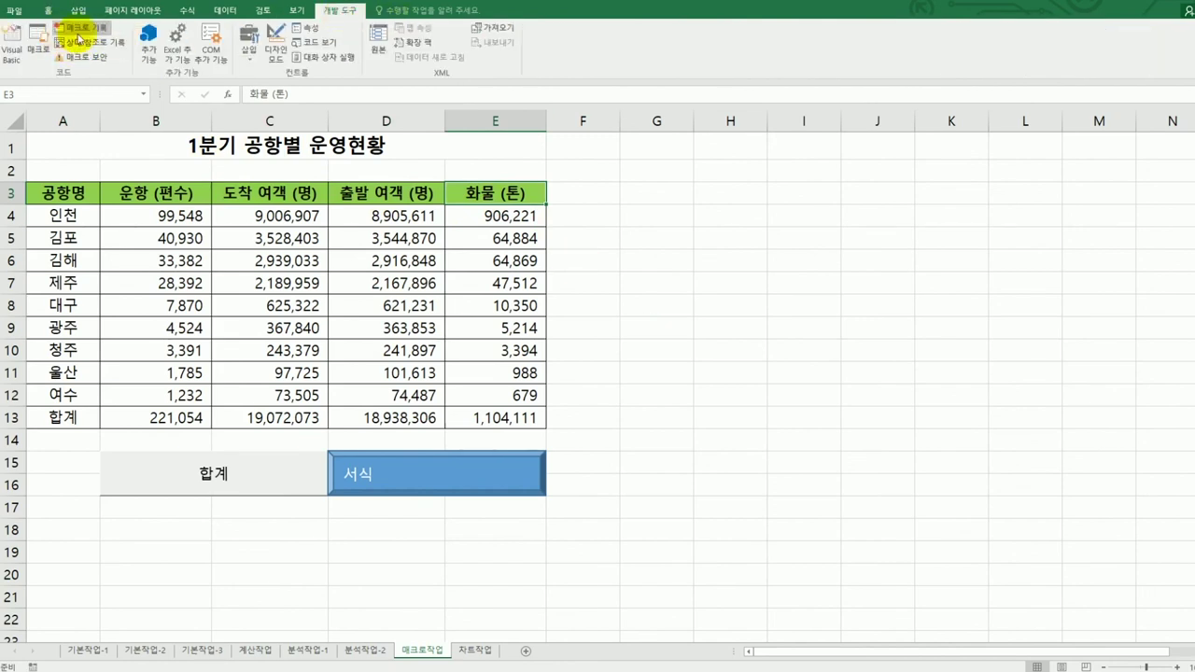
left_click(643, 424)
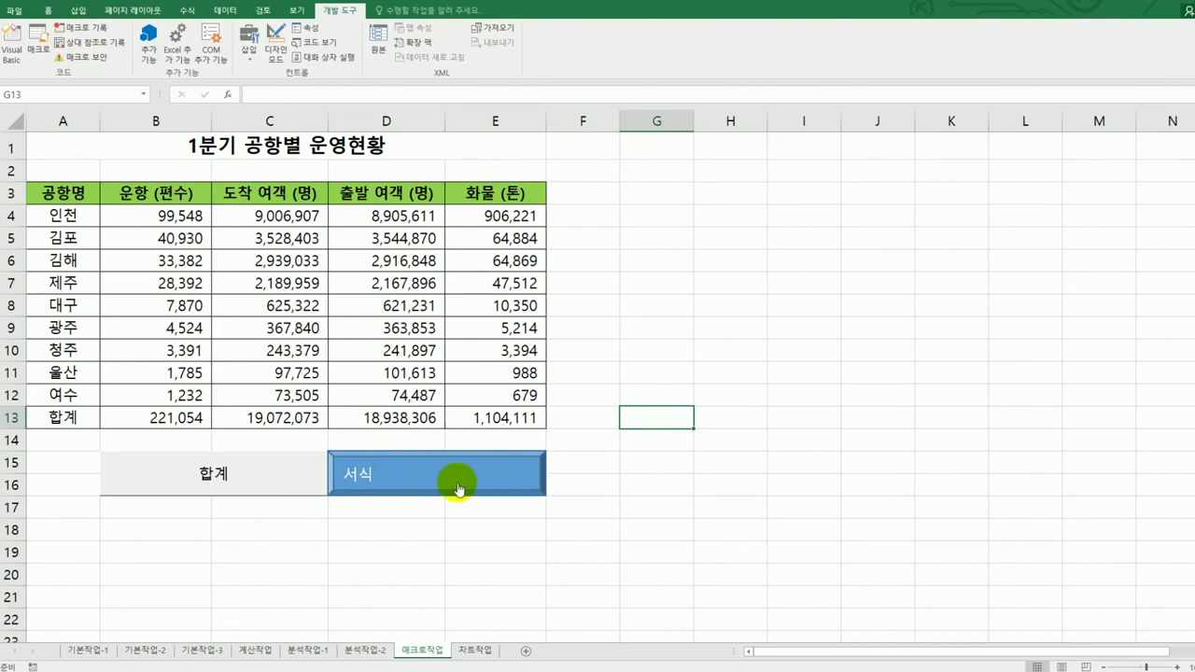
left_click(597, 495)
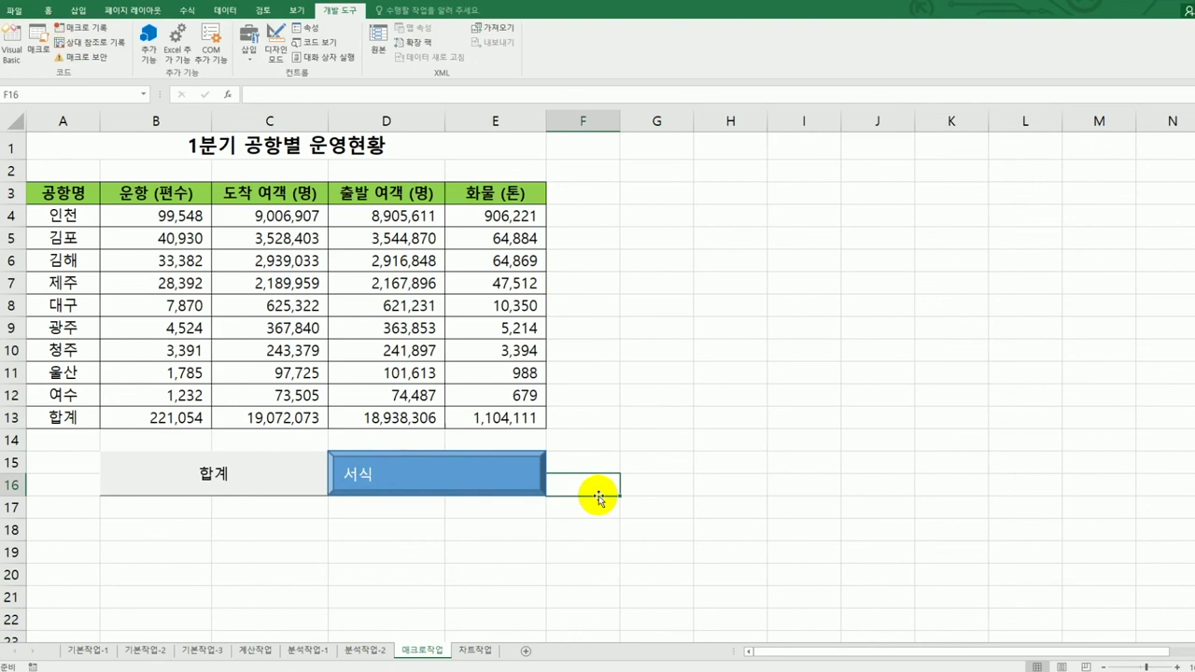
On the 차트작업 sheet, set the chart's data range to A3:A4, C3:E4, A7:A8, C7:E8, A11 and C11:E11
left_click(476, 650)
scroll(702, 558, "down", 3)
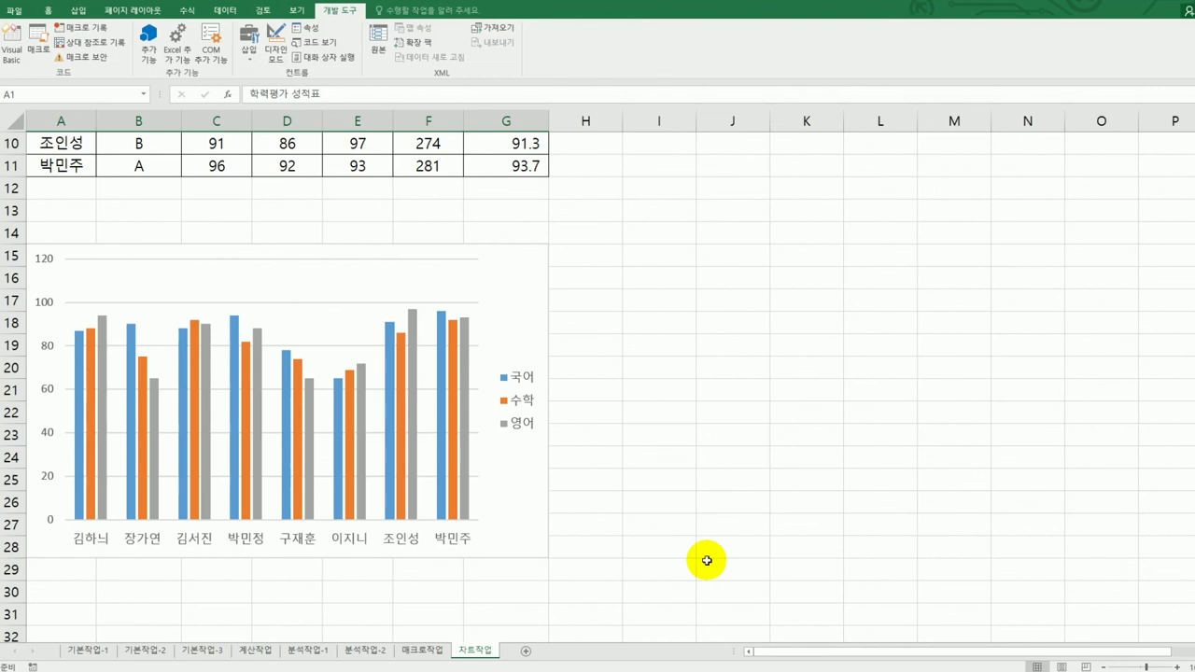
right_click(520, 302)
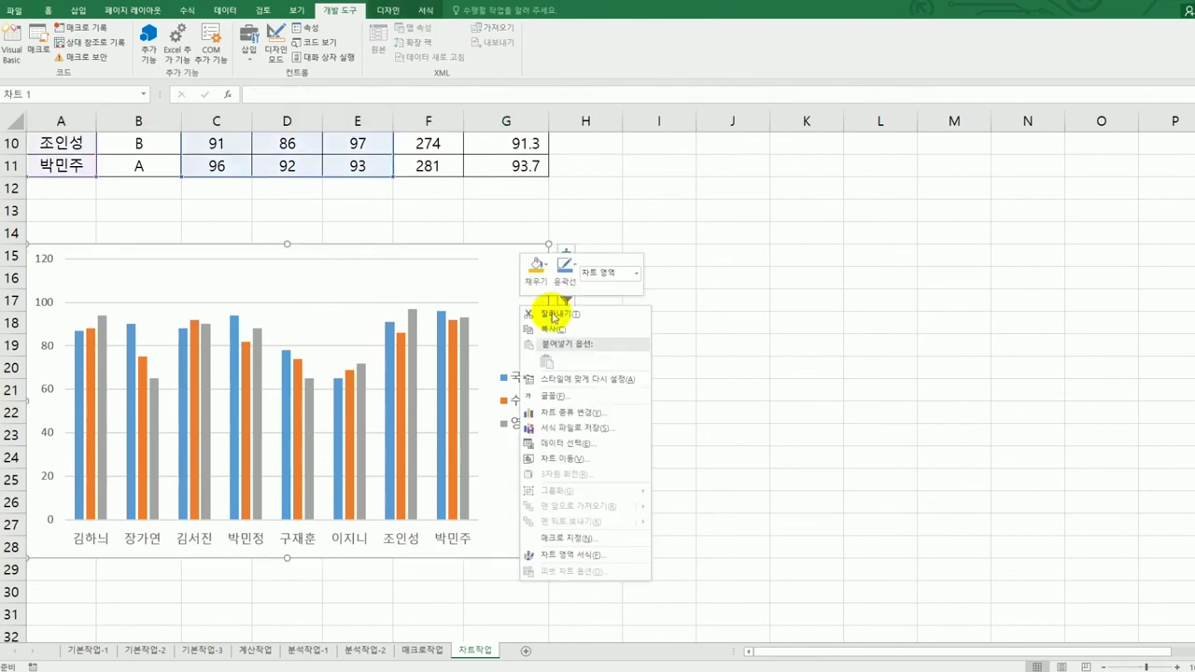
left_click(597, 442)
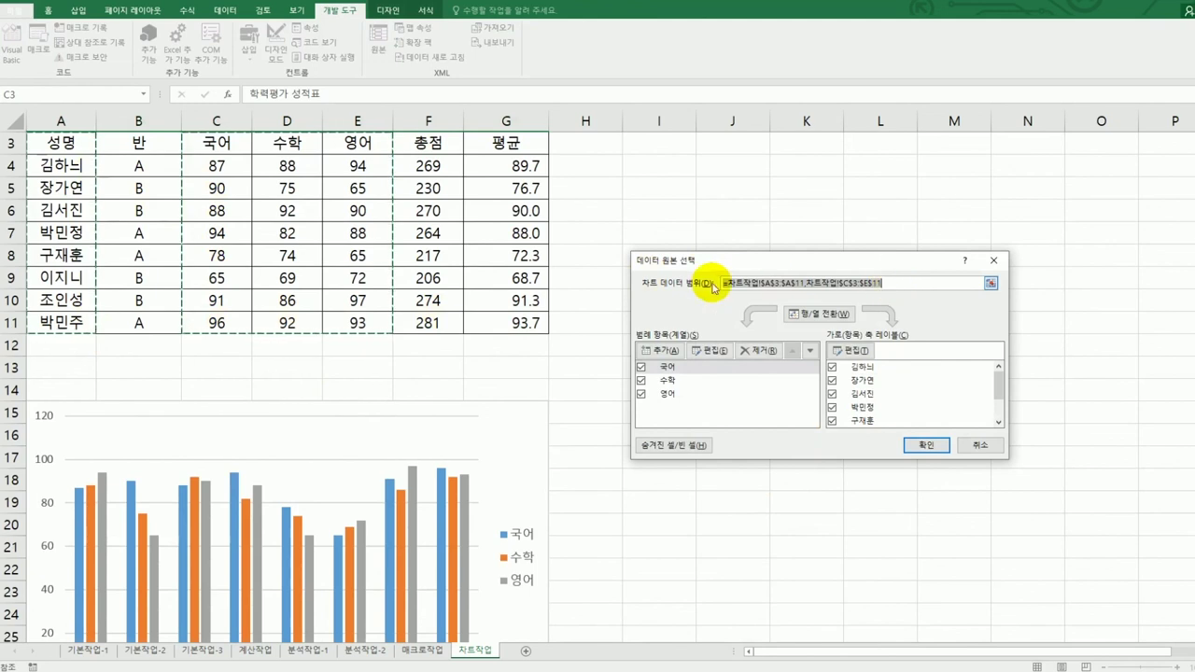
key("BackSpace")
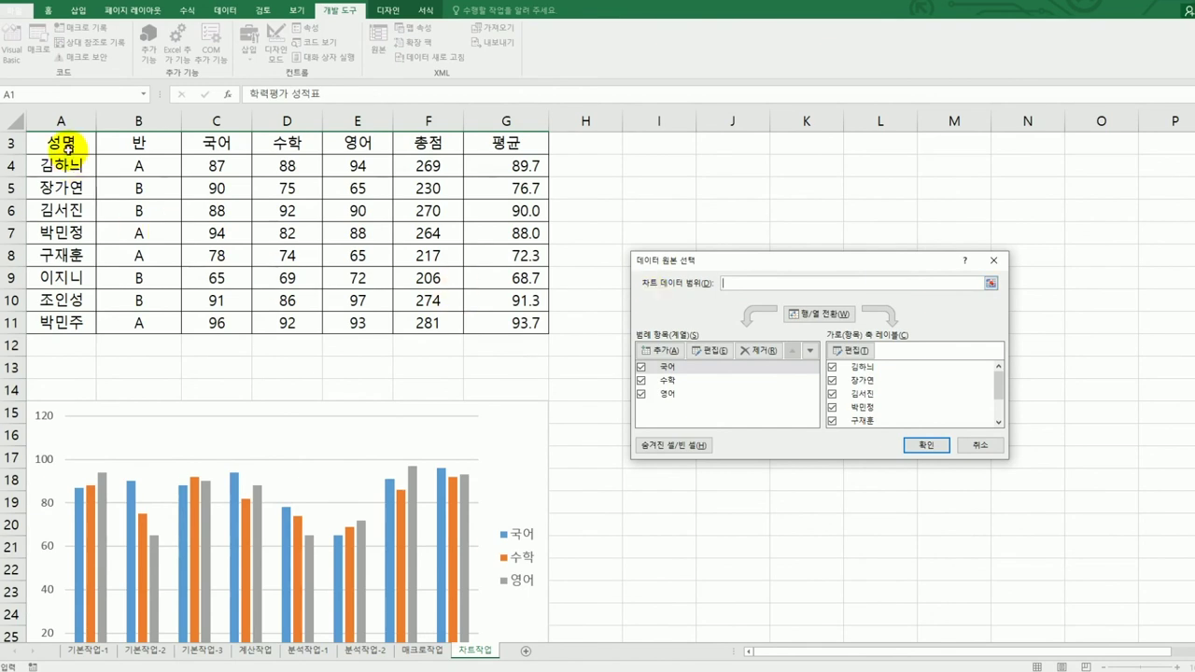
left_click_drag(68, 145, 68, 167)
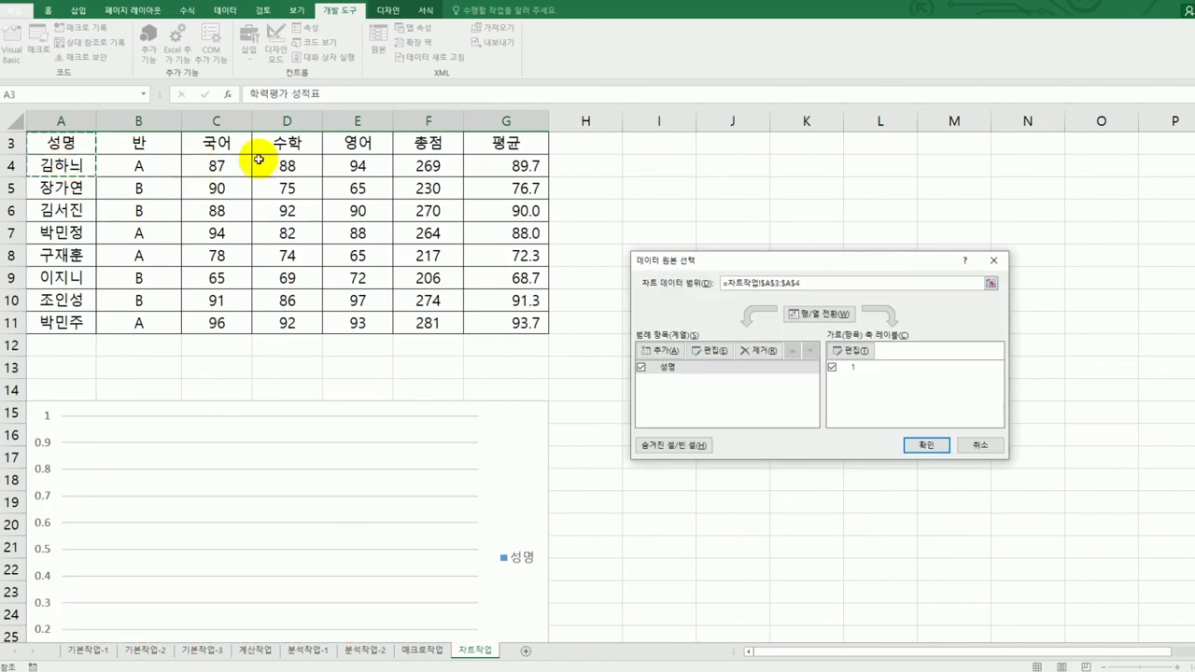
left_click_drag(221, 147, 353, 175)
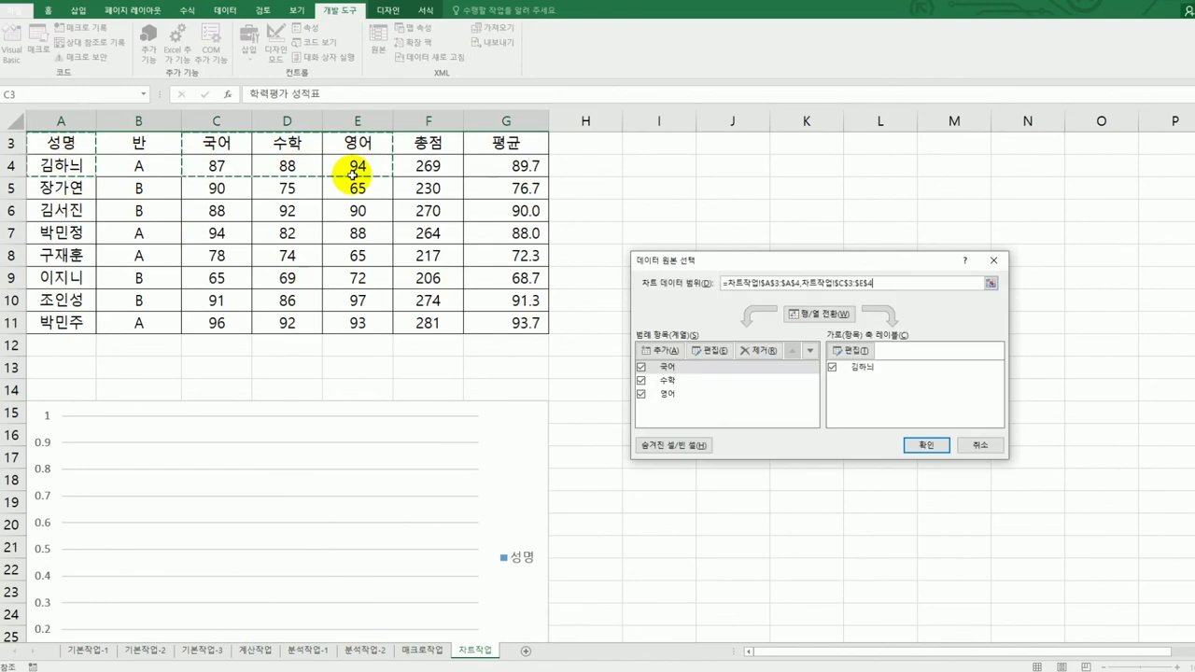
left_click_drag(77, 233, 83, 259)
left_click_drag(229, 232, 342, 259)
left_click(70, 319, "ctrl")
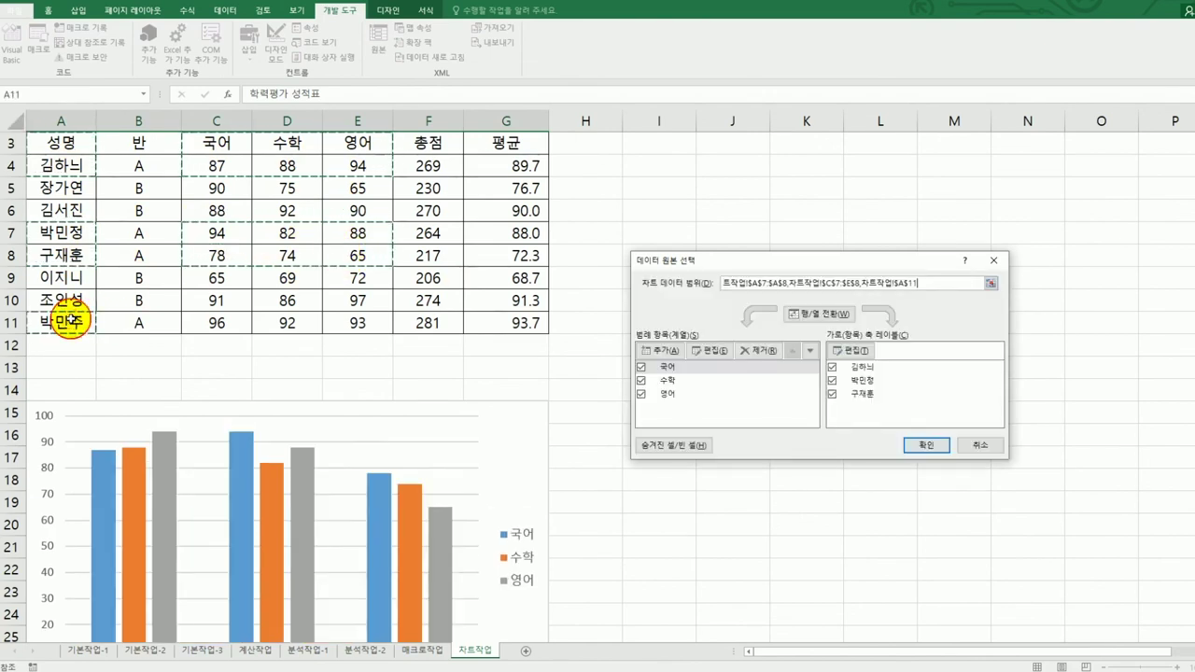
left_click_drag(216, 322, 356, 322)
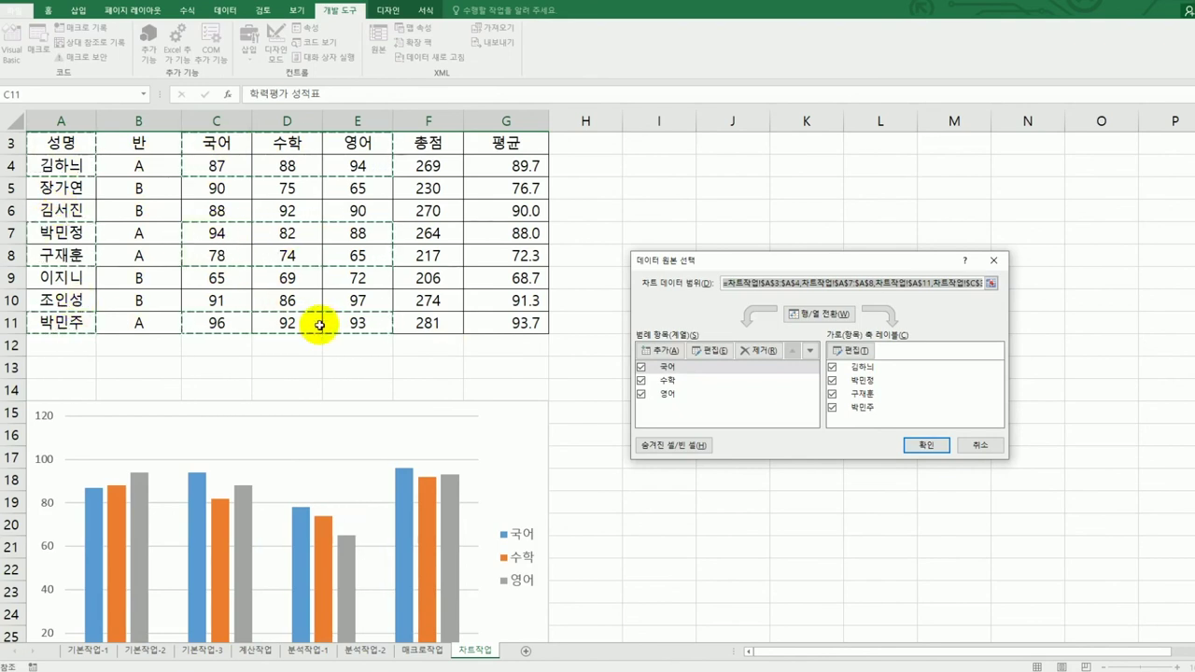
left_click(905, 446)
Change the chart type to clustered bar (묶은 가로 막대형)
scroll(795, 464, "down", 2)
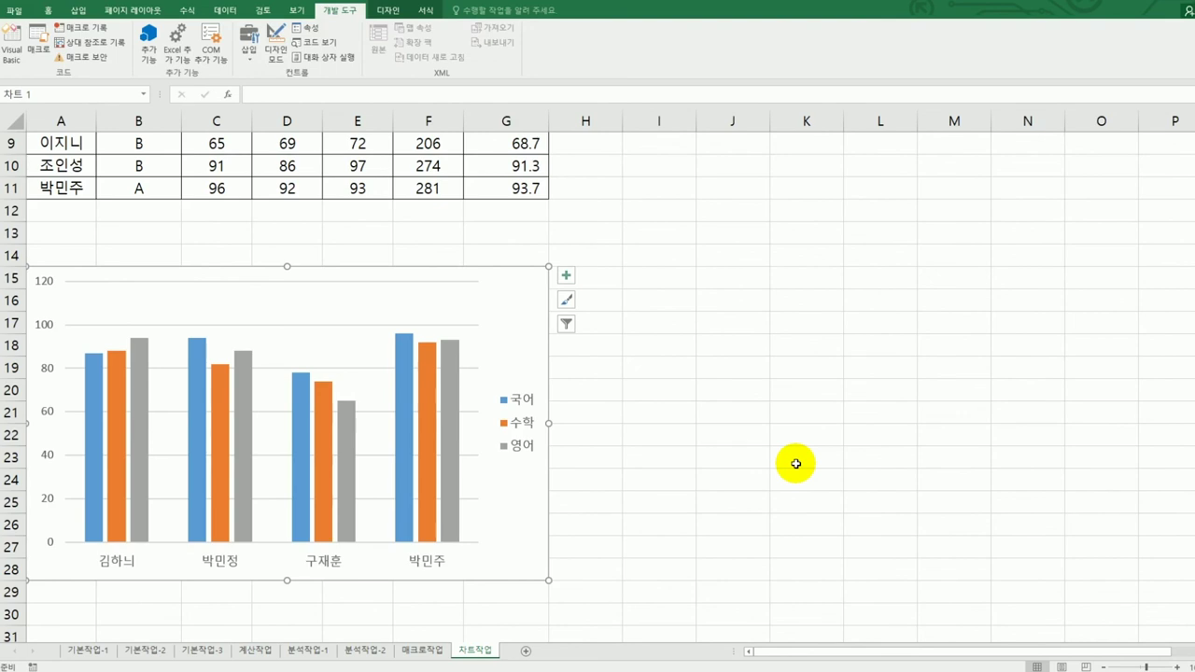
right_click(510, 297)
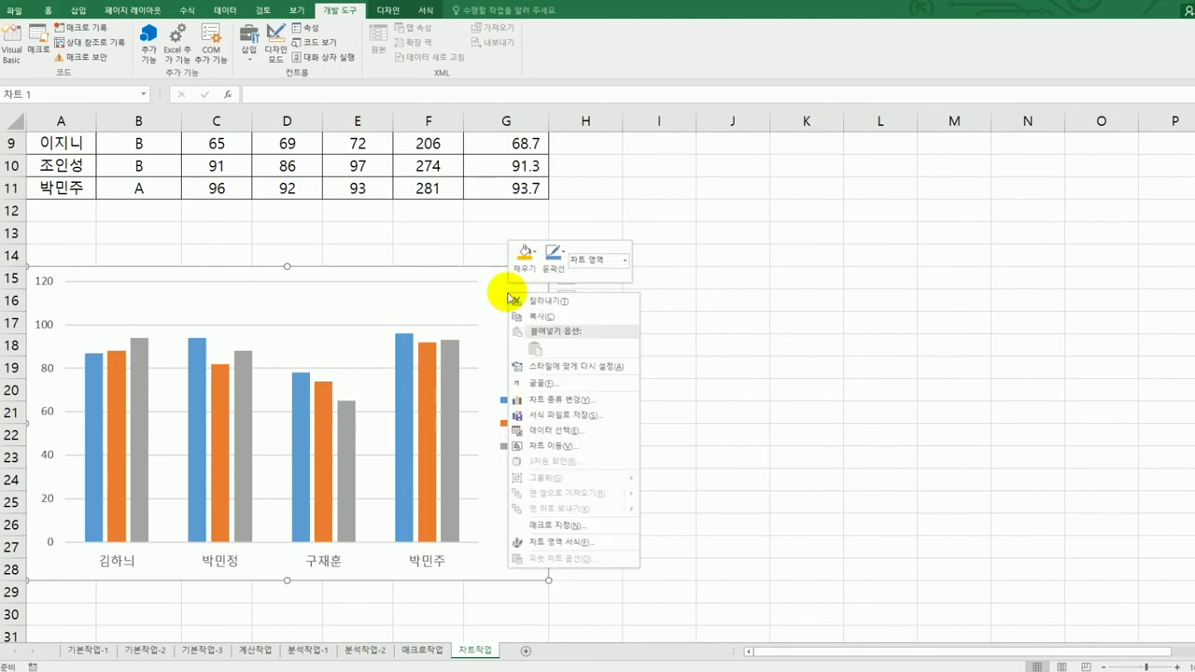
left_click(594, 402)
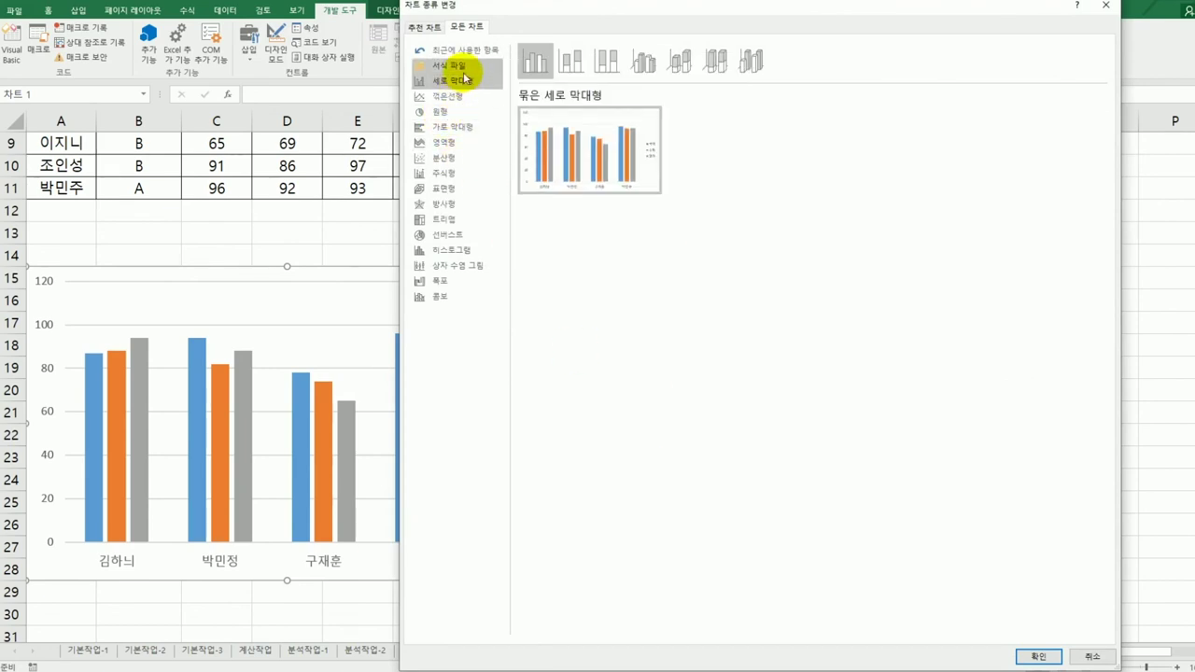
left_click(476, 131)
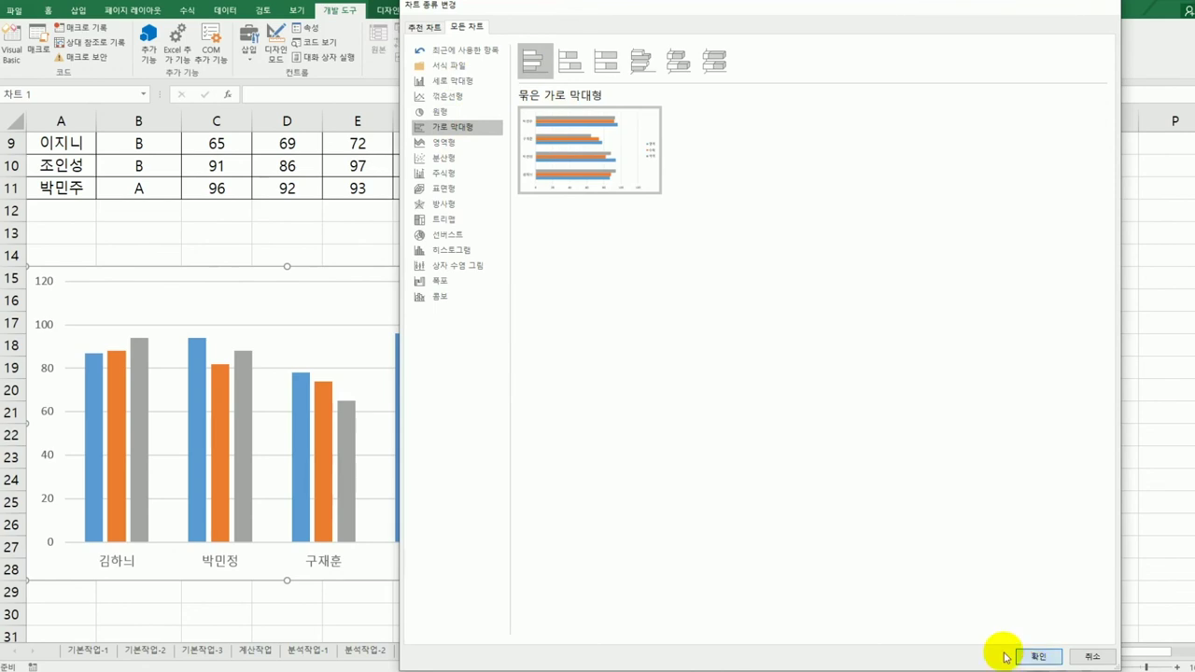
left_click(1033, 656)
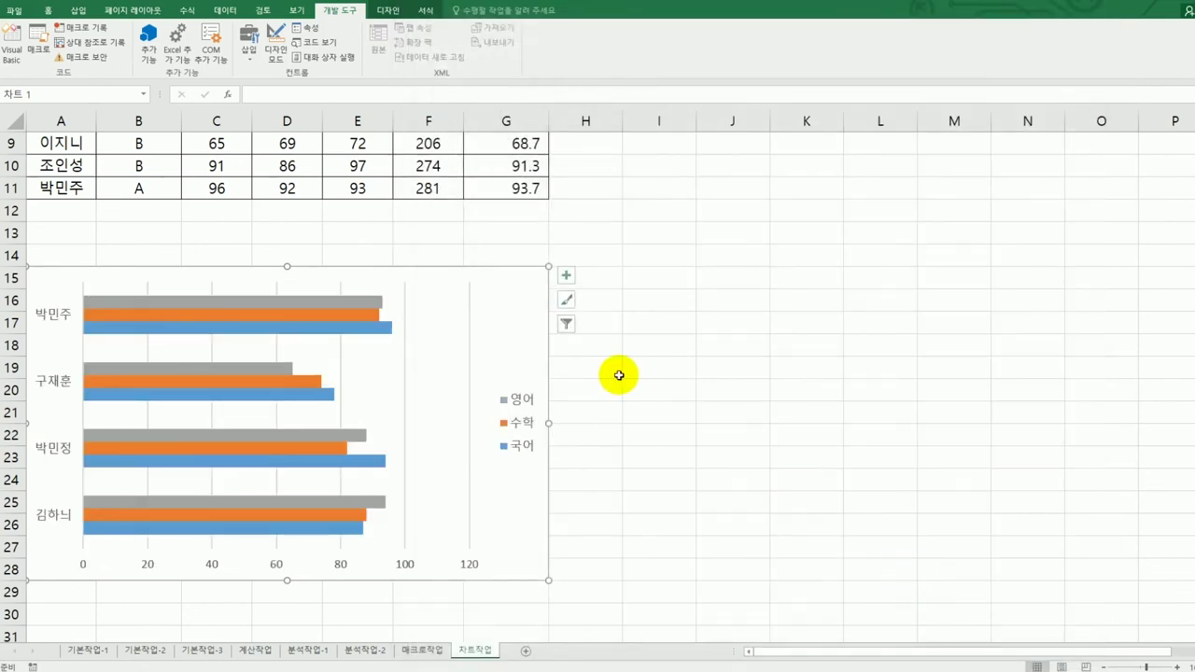
Add a chart title reading A반 4월 학력평가 성적표
left_click(567, 277)
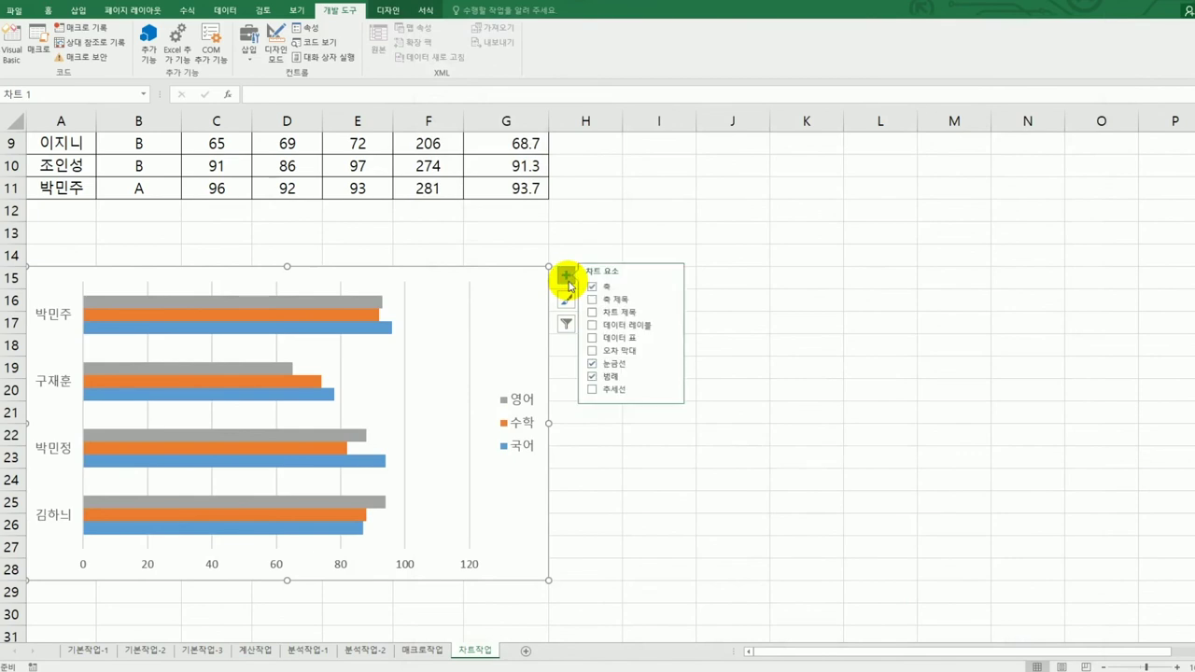
left_click(636, 312)
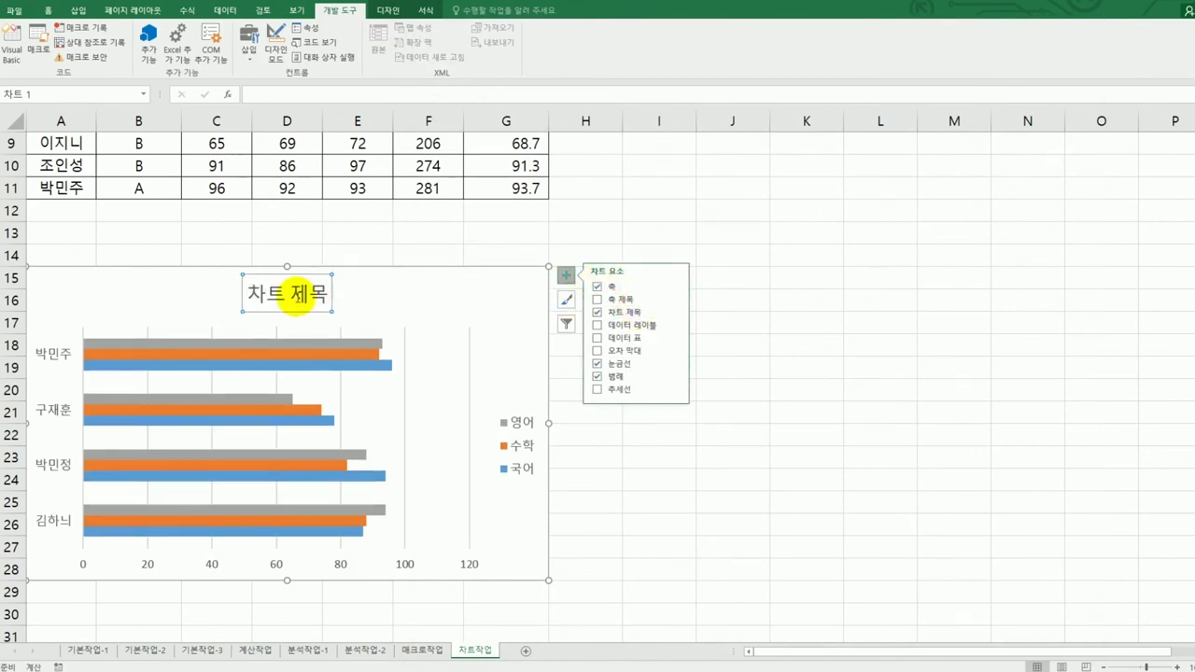
left_click(246, 296)
left_click_drag(252, 297, 338, 295)
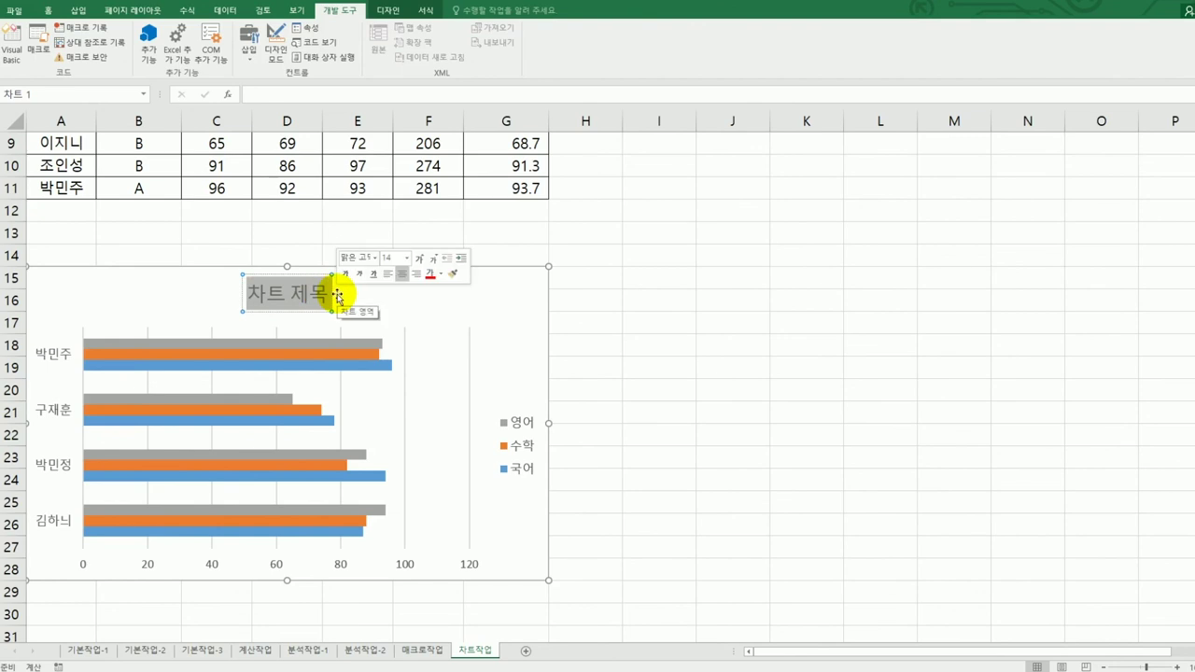
type("A")
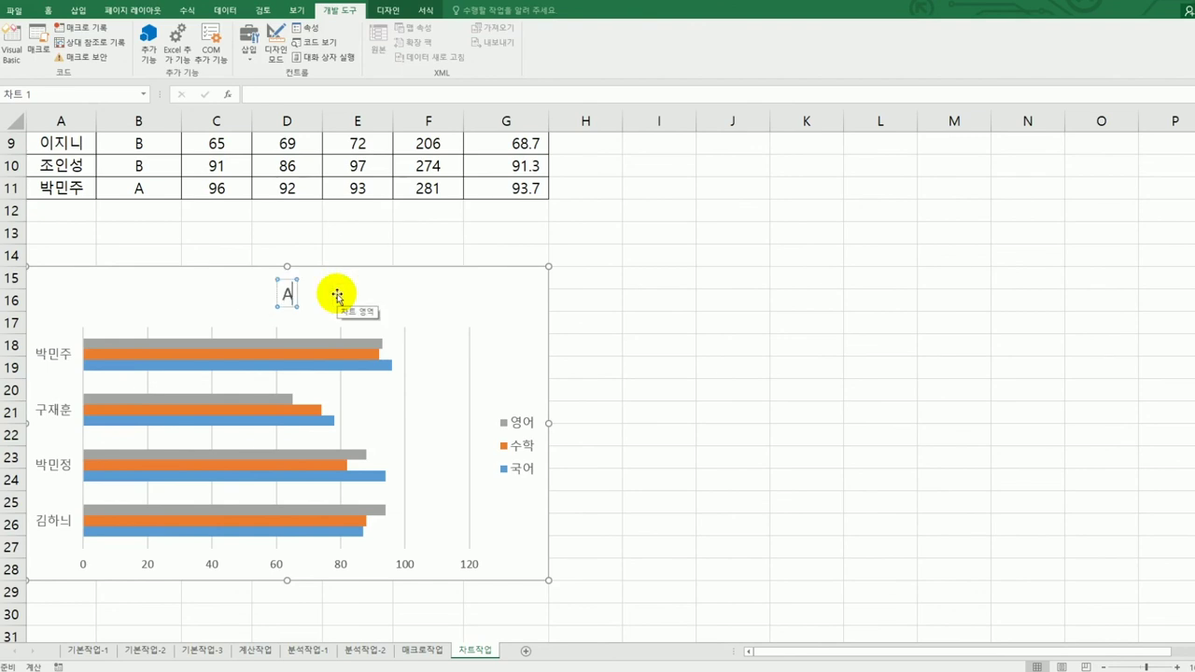
type("바")
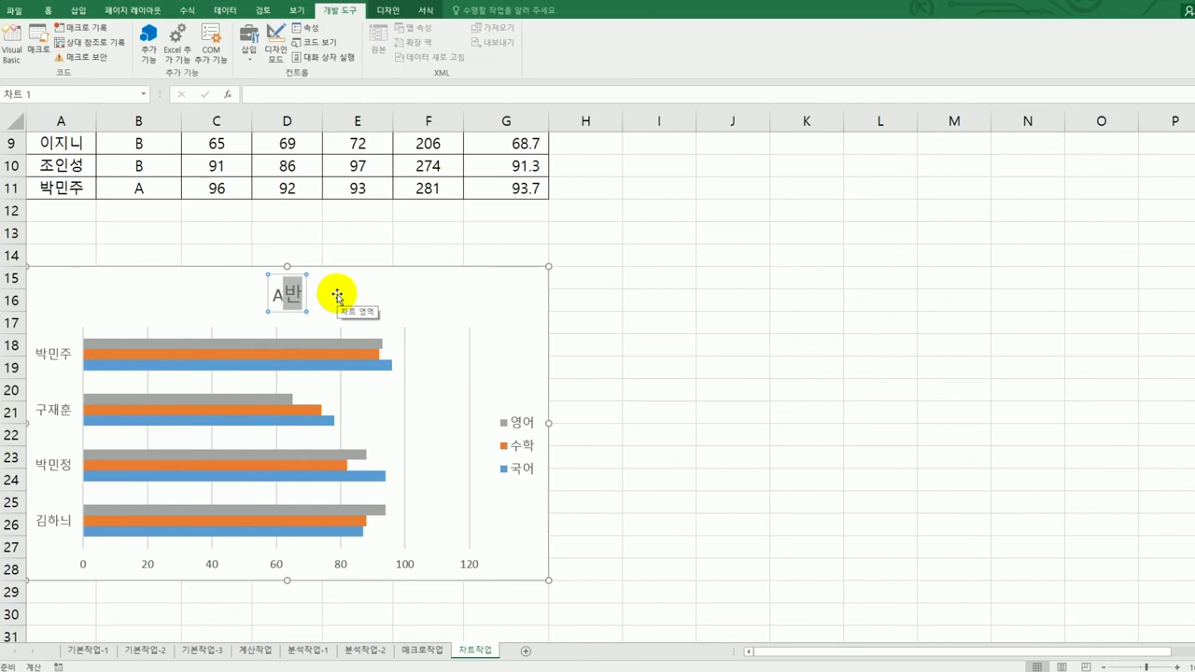
type(" 4월")
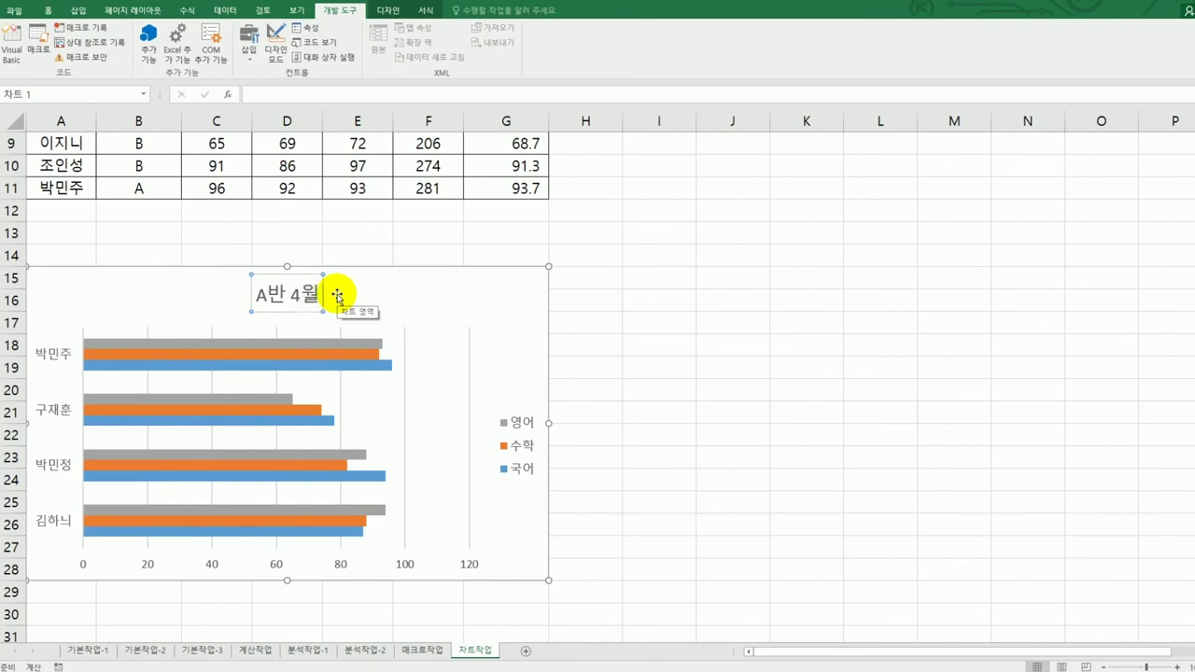
type(" 학력평가")
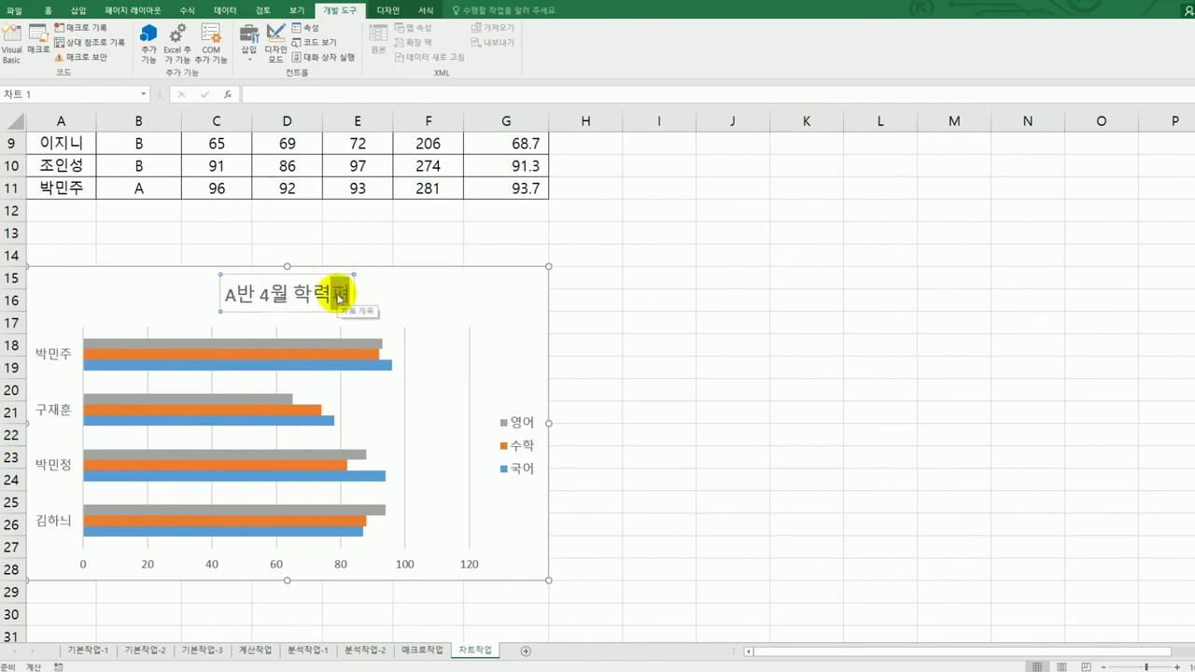
type(" 성ㅈ")
type("표")
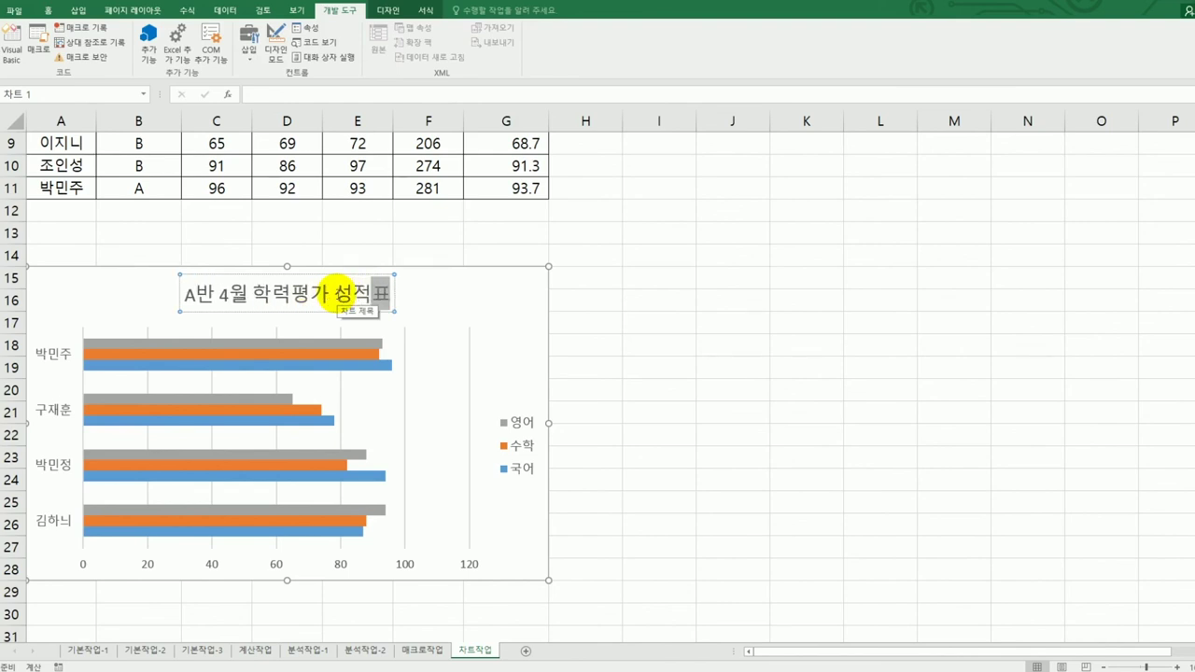
left_click(288, 315)
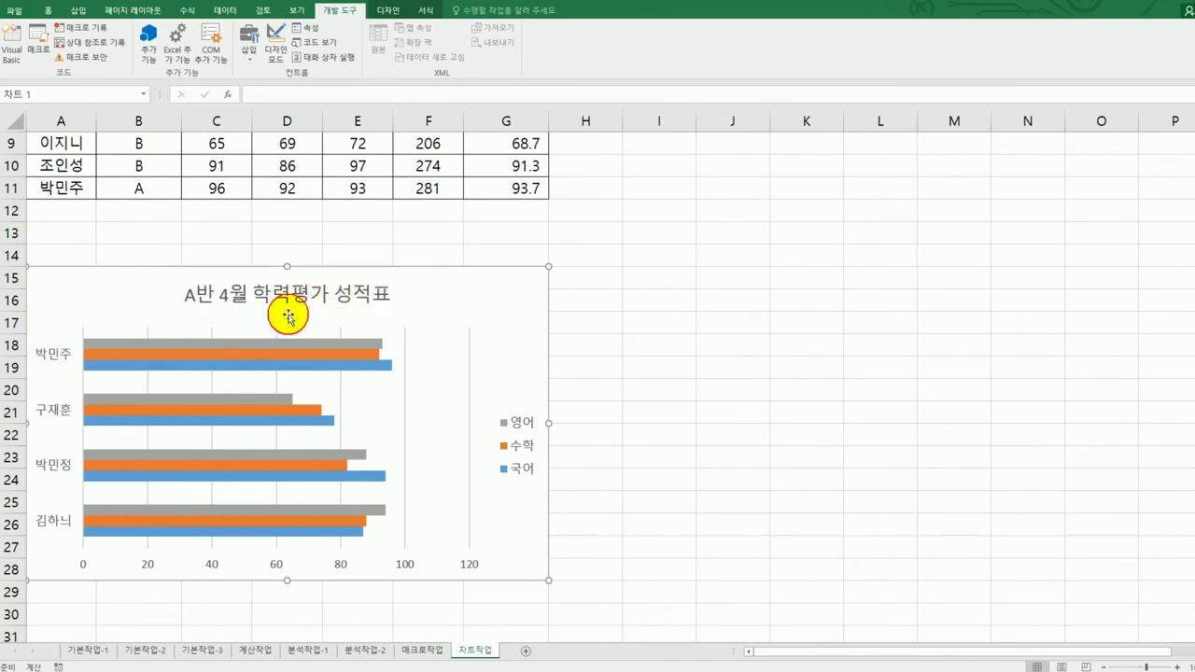
Set the chart title's font to 돋움체 at size 16
left_click(292, 308)
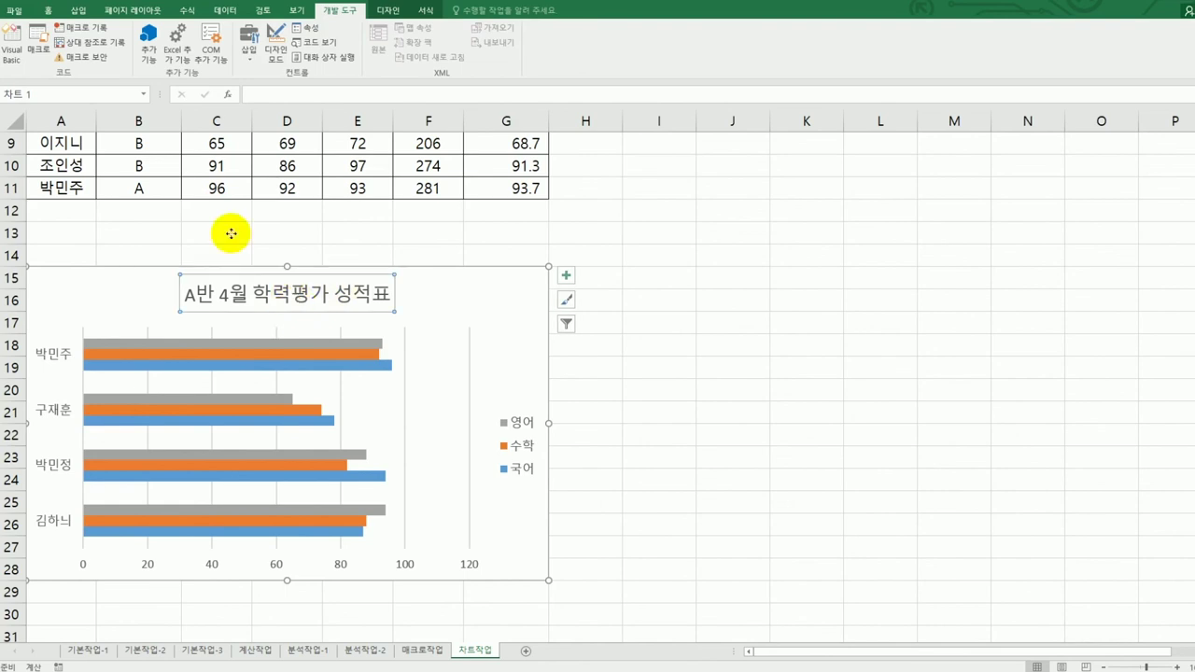
left_click(49, 13)
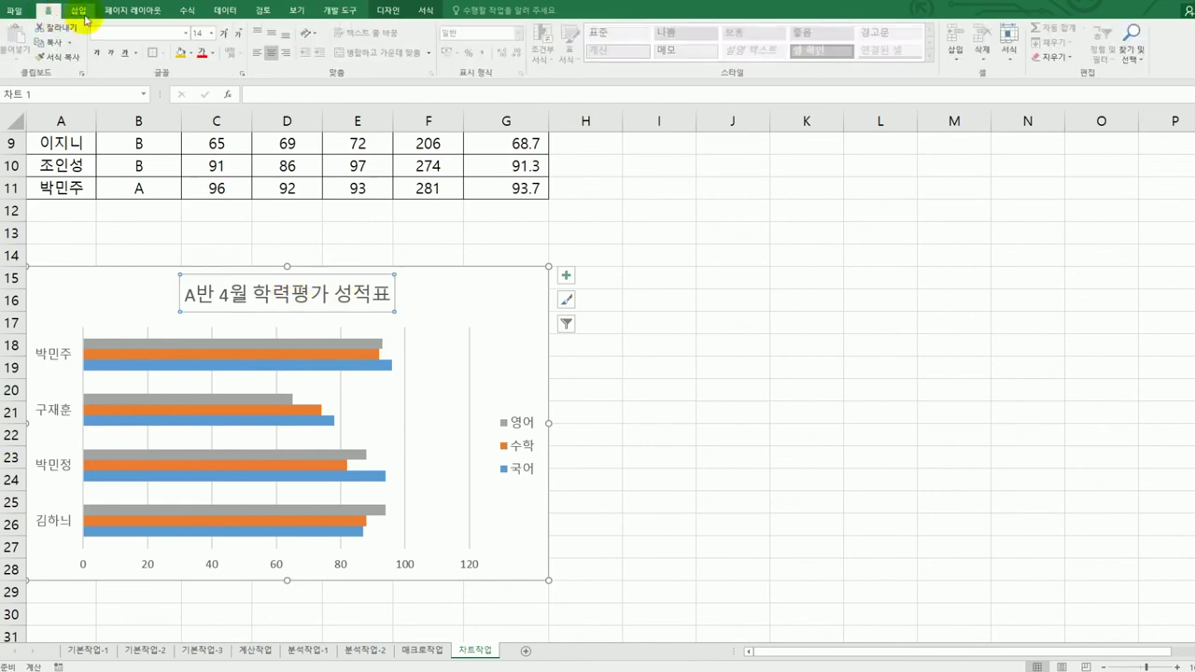
left_click(186, 34)
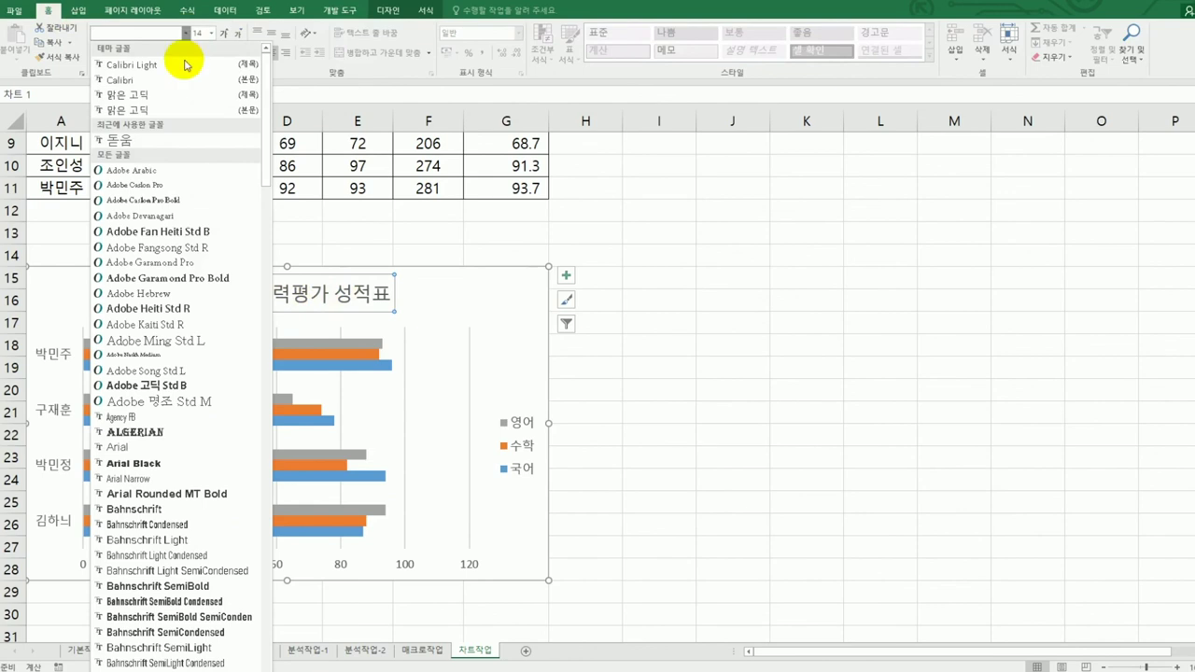
scroll(193, 318, "down", 10)
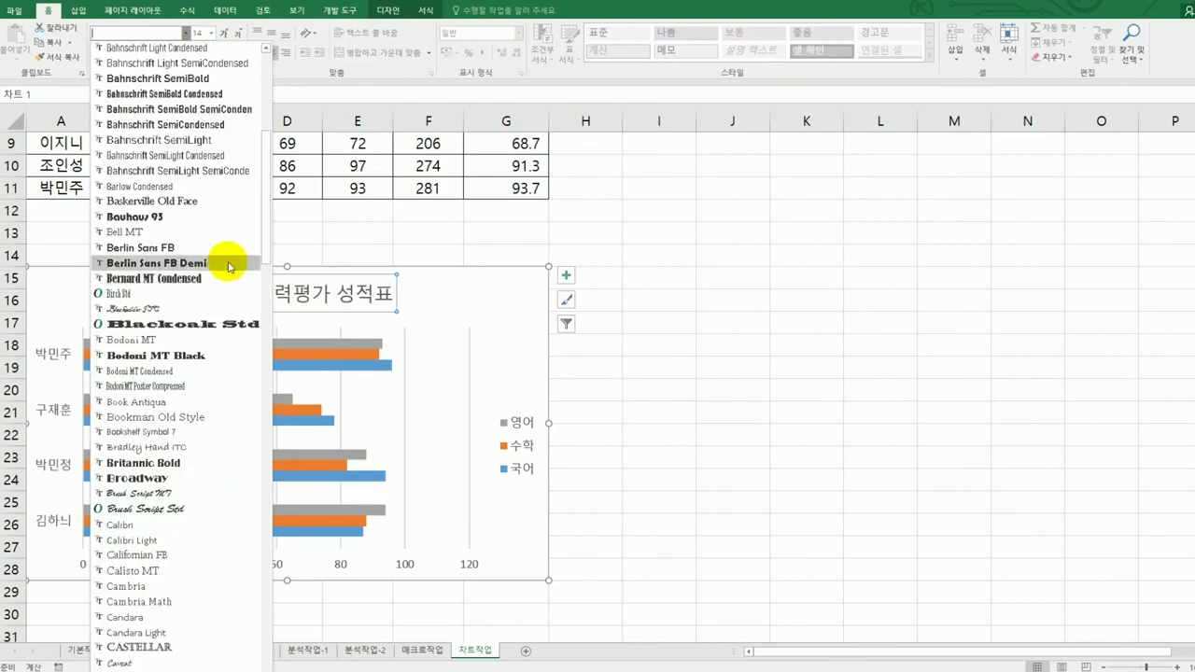
left_click_drag(258, 192, 257, 635)
scroll(196, 605, "down", 20)
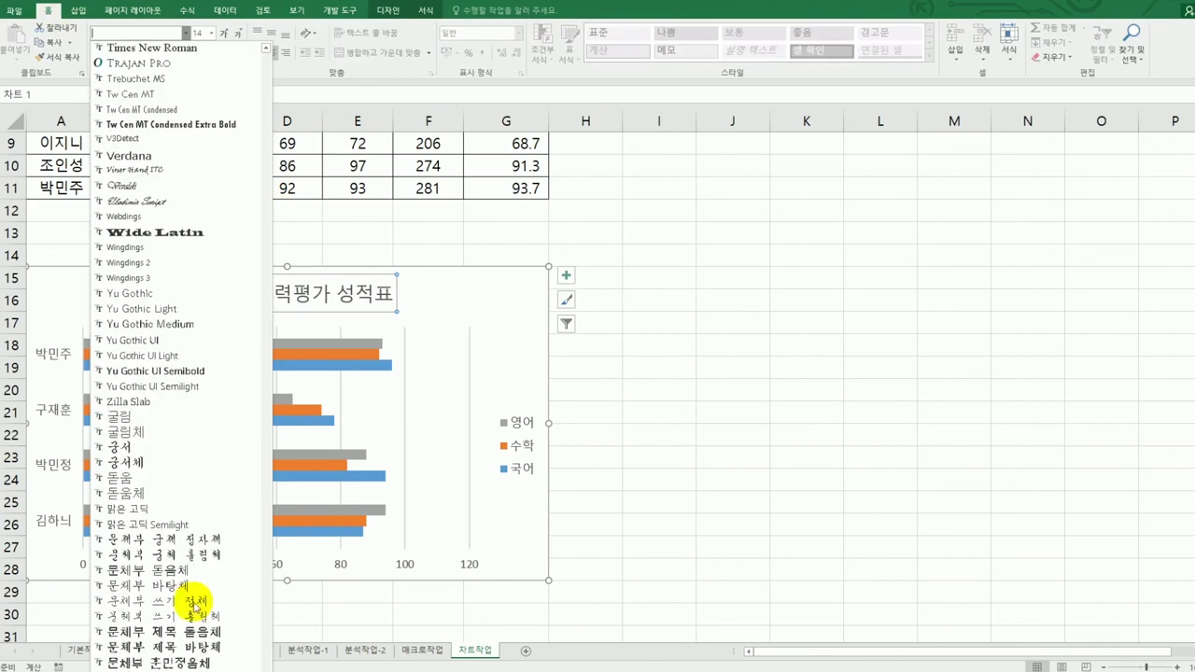
left_click(164, 493)
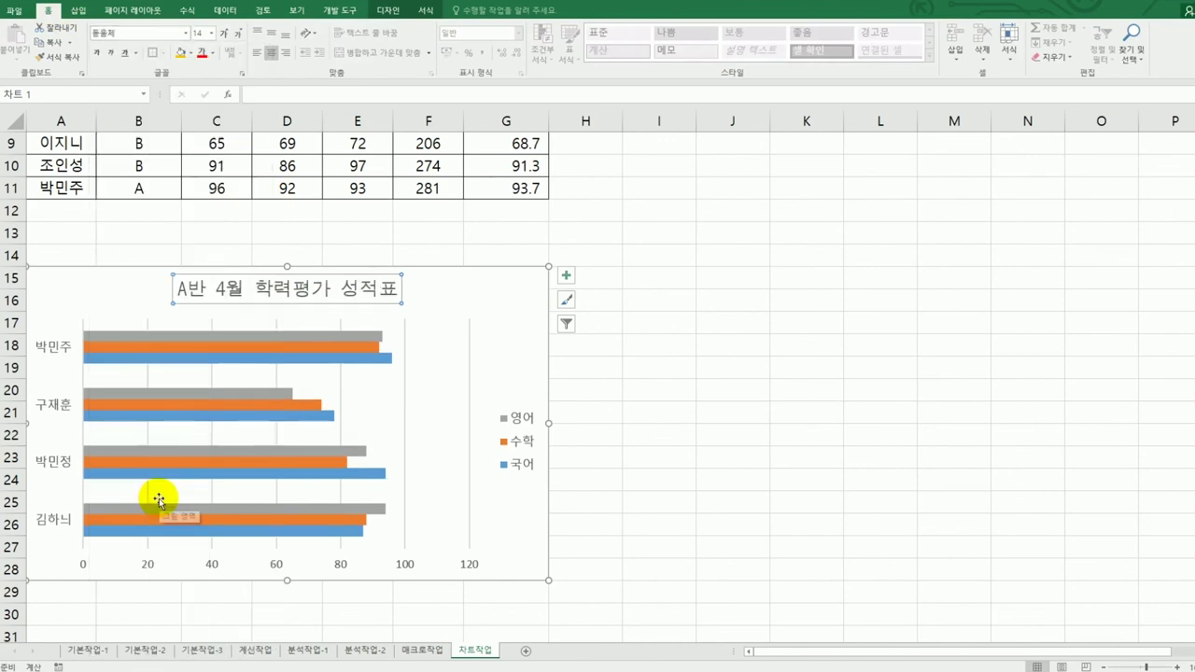
left_click(212, 33)
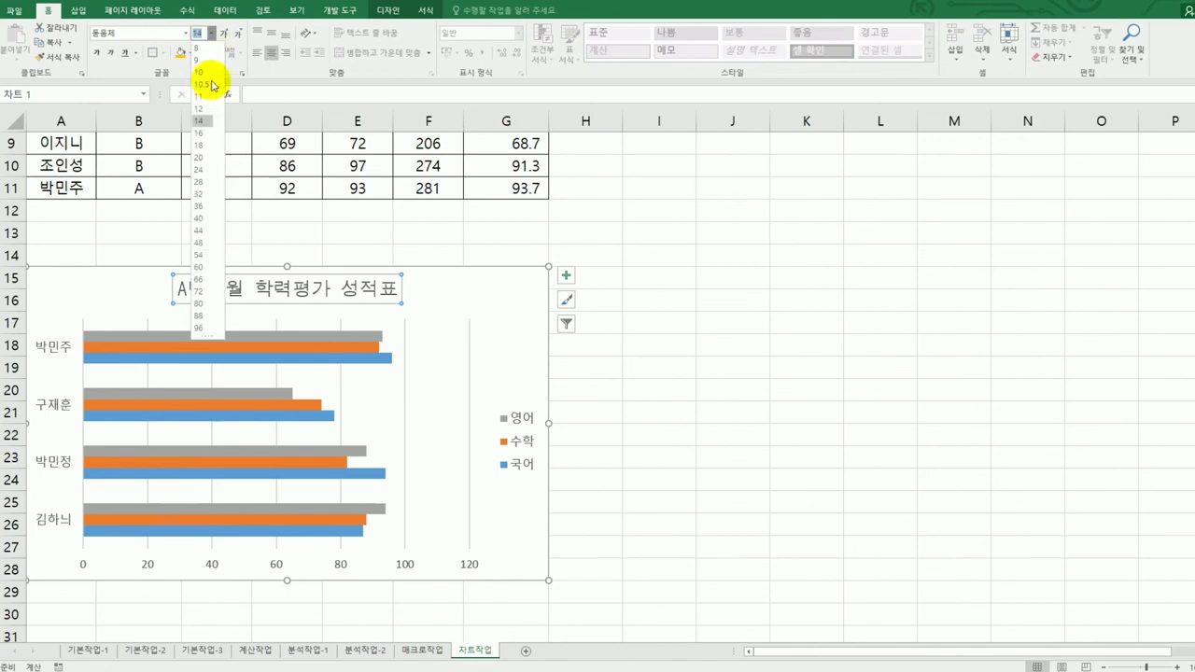
left_click(204, 135)
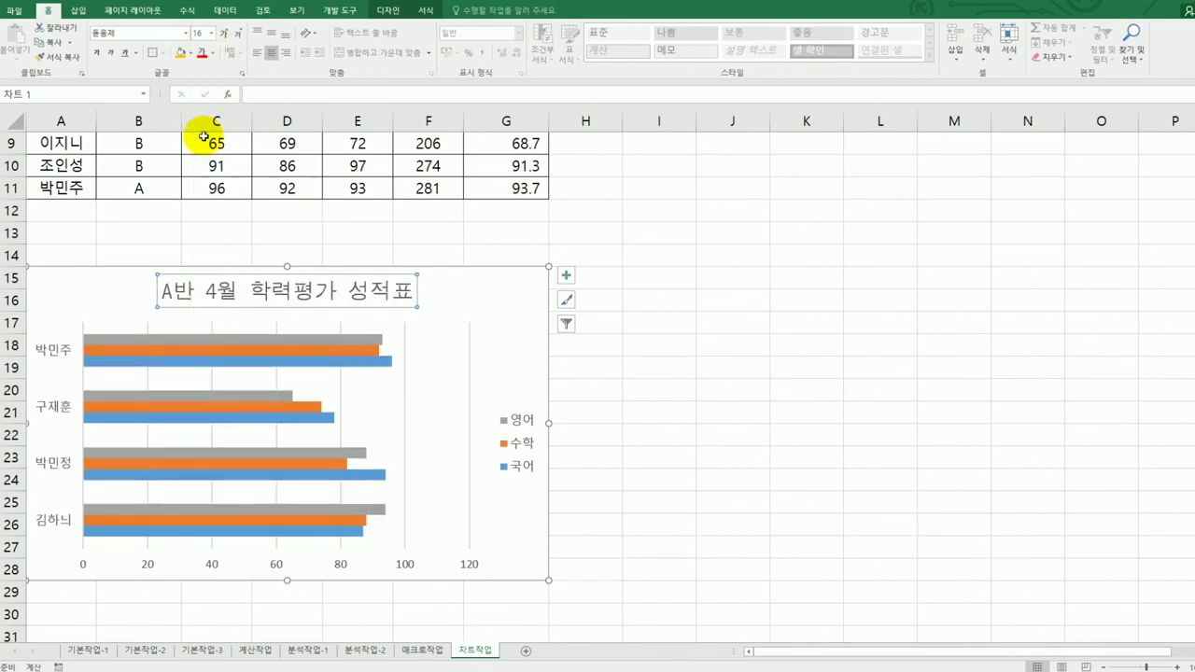
Give the chart title the standard yellow font color and a standard blue fill
left_click(215, 54)
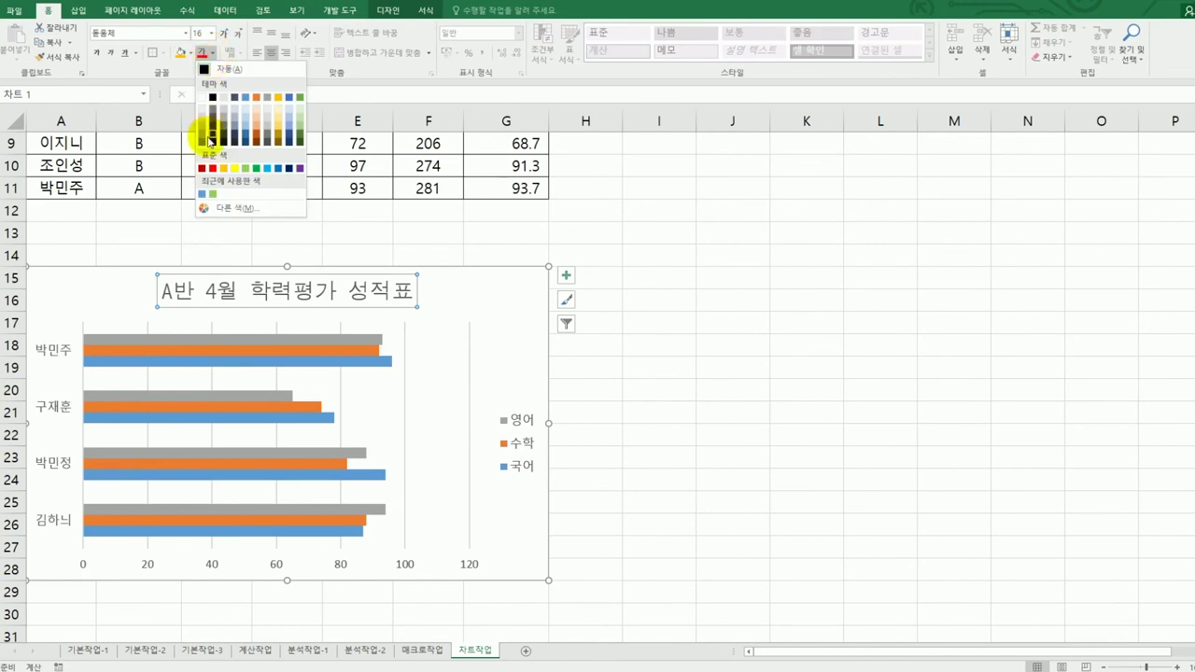
left_click(233, 168)
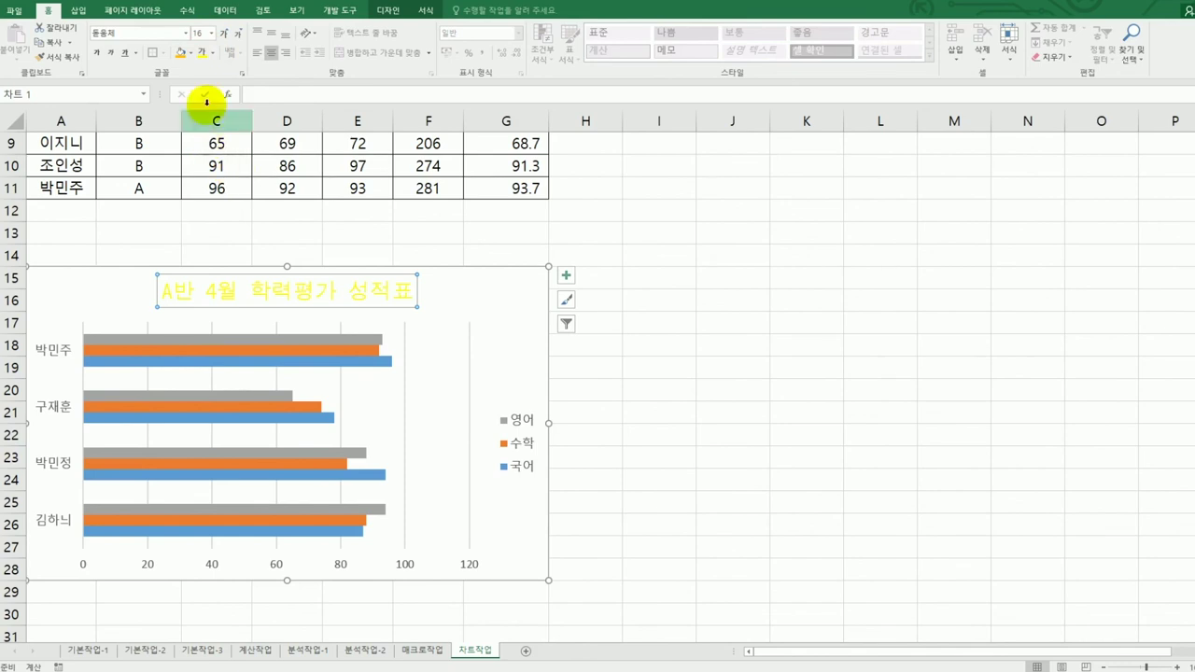
left_click(190, 54)
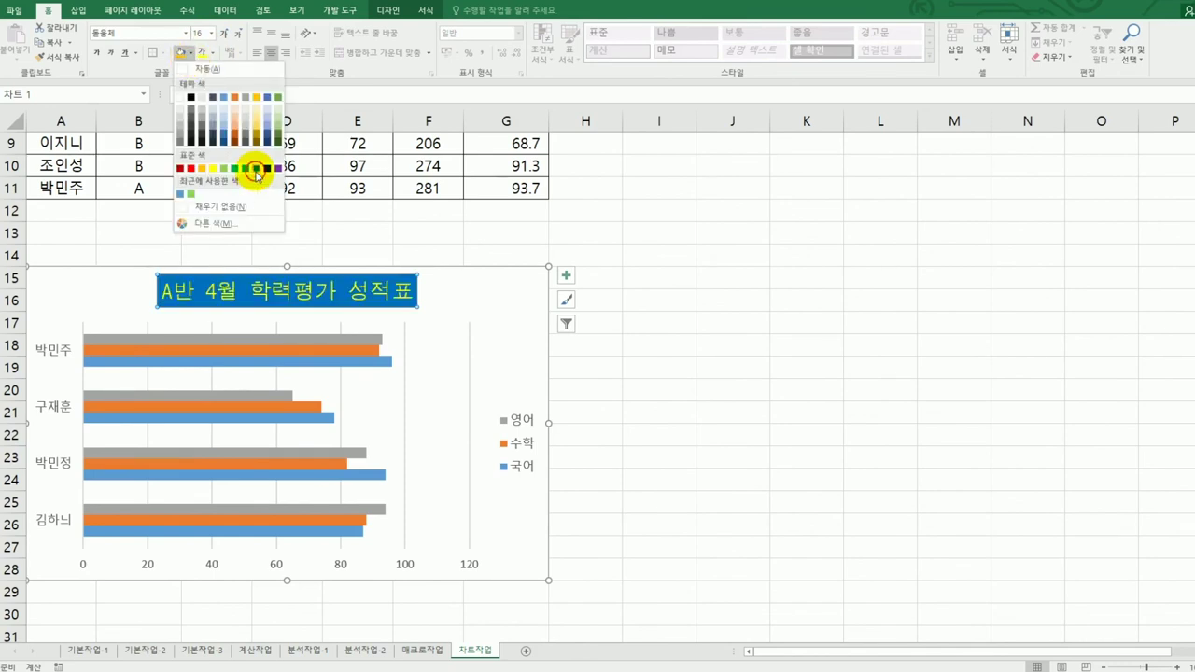
left_click(257, 171)
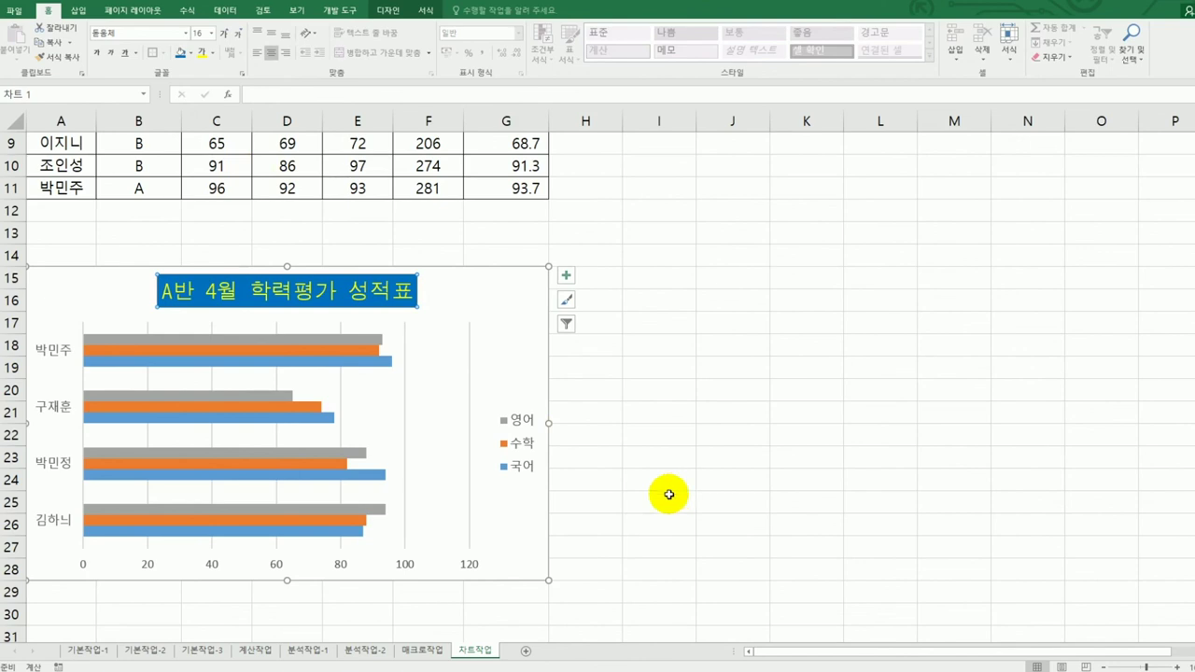
Add data labels to all the chart's series at the inside end (안쪽 끝에) position
left_click(568, 277)
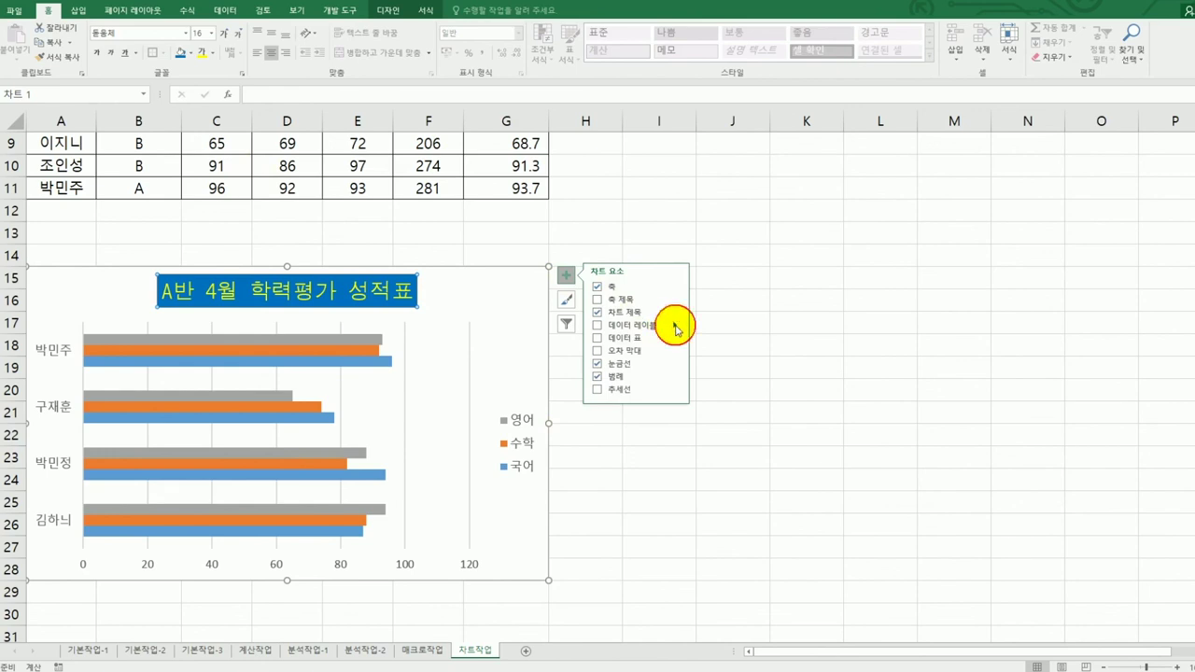
left_click(675, 327)
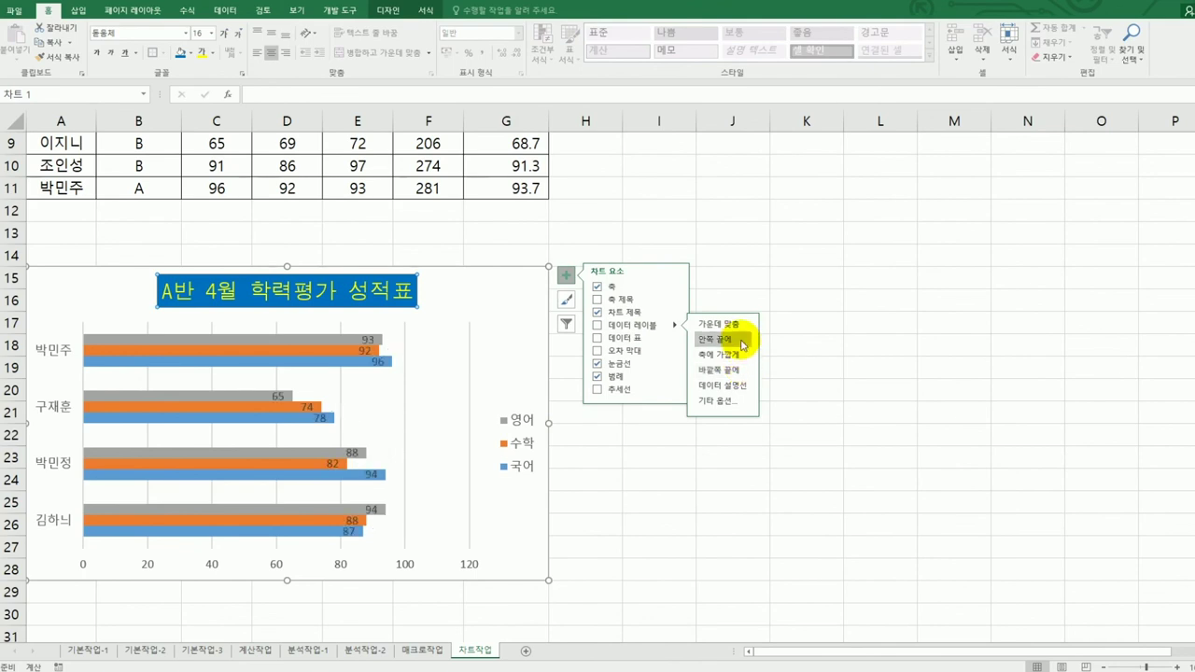
left_click(742, 343)
left_click(793, 349)
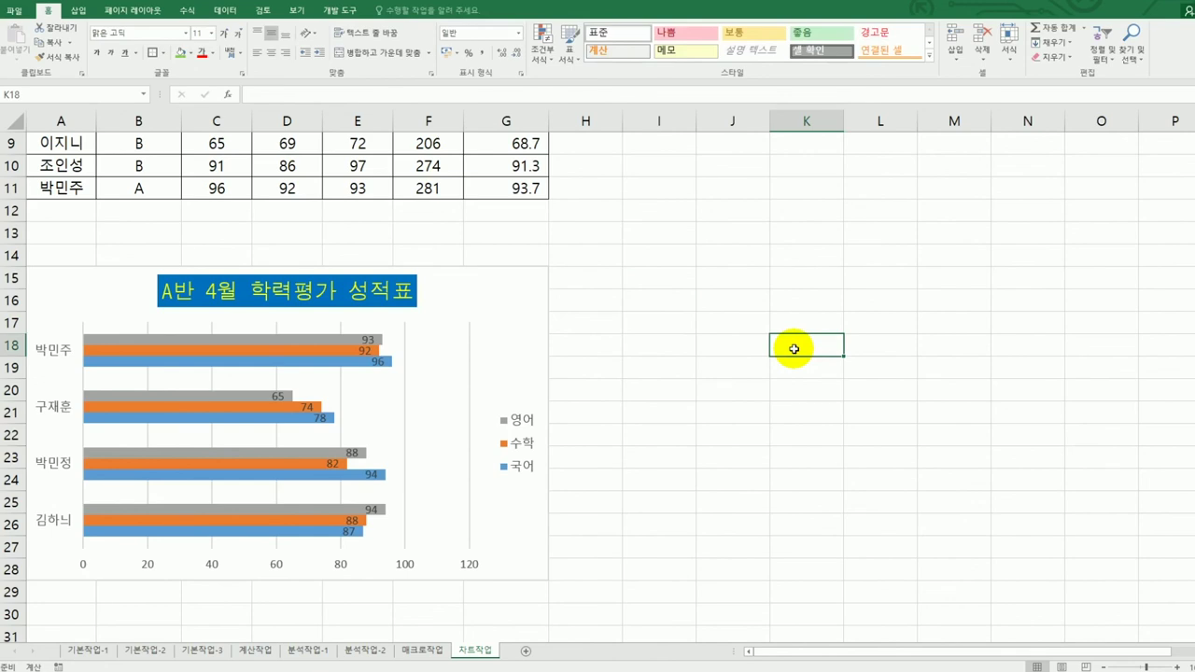
Show the horizontal value axis in reverse order (값을 거꾸로) through its axis formatting options
left_click(512, 296)
right_click(514, 295)
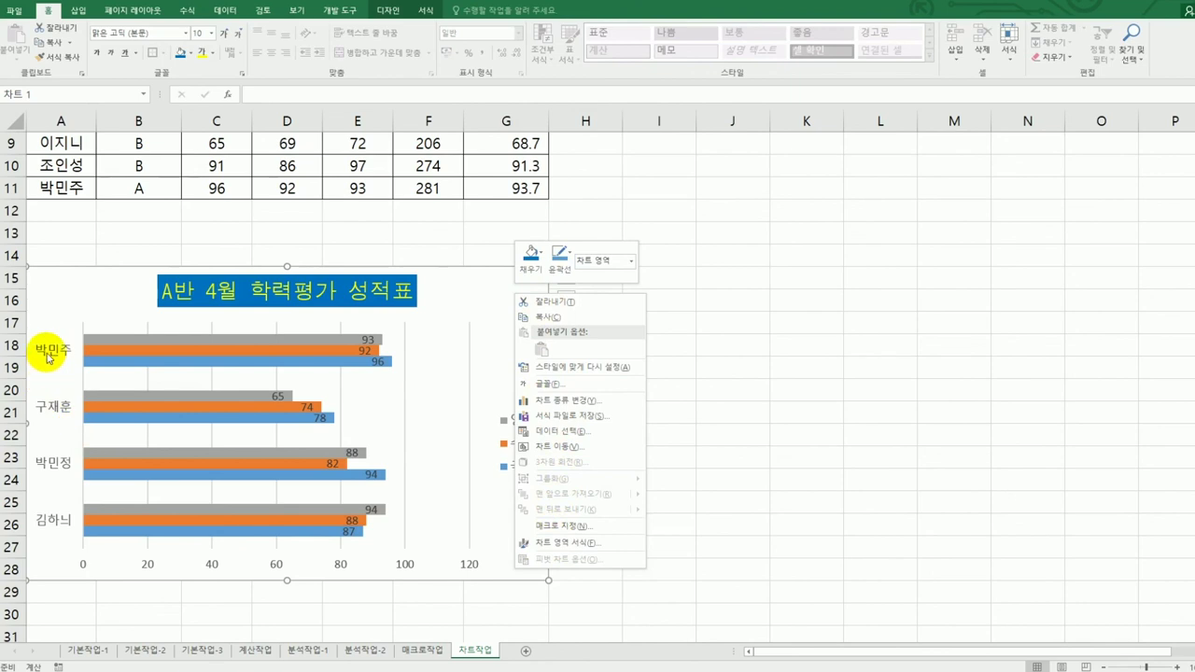
key("Escape")
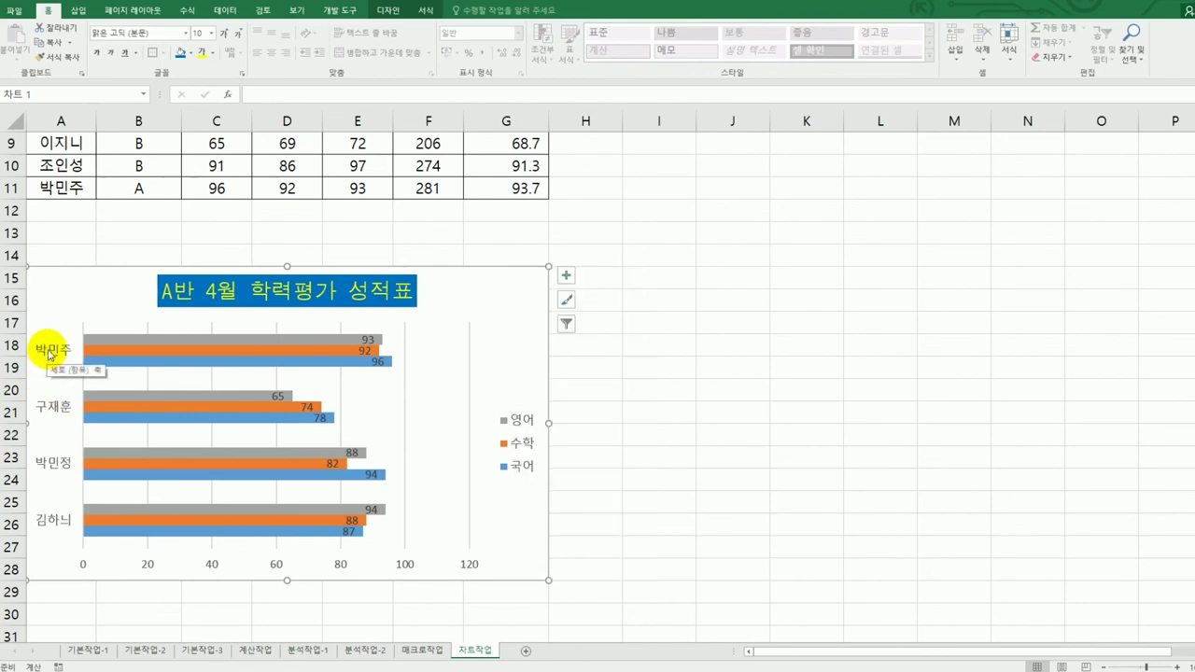
left_click(155, 565)
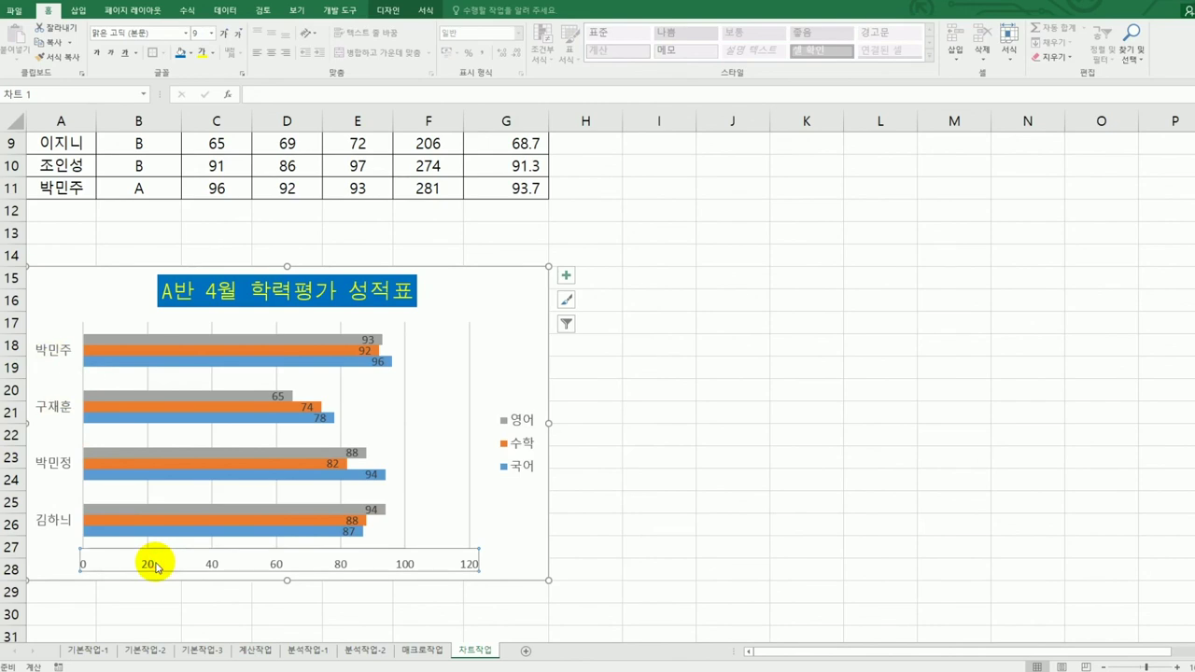
right_click(156, 566)
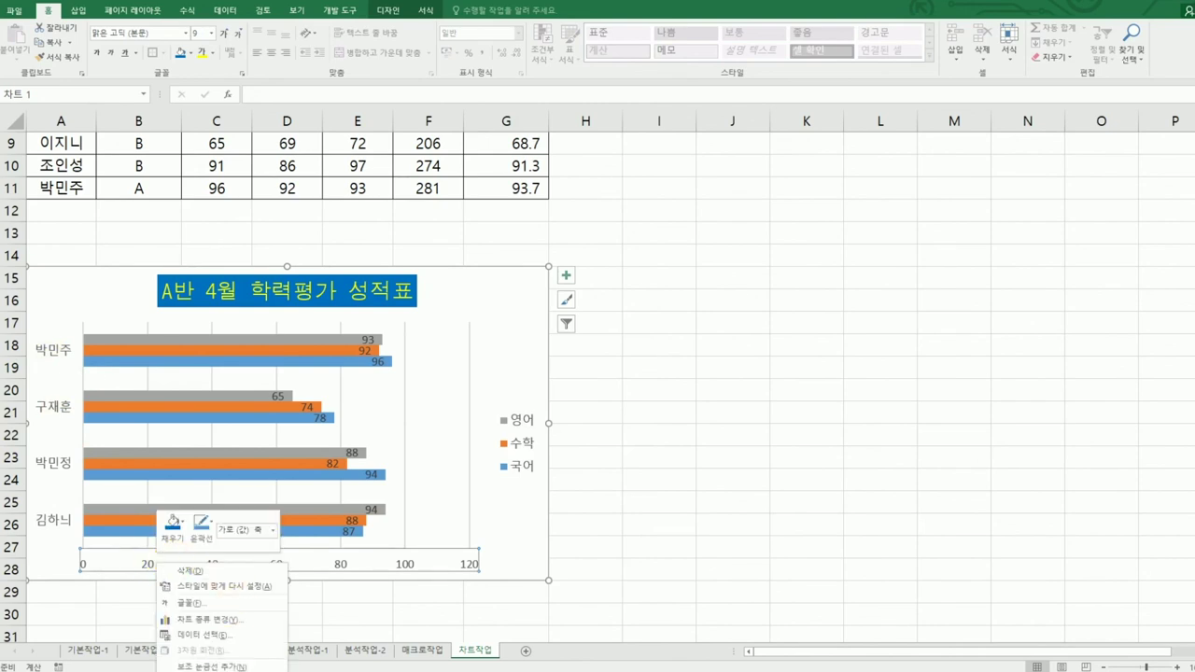
right_click(496, 283)
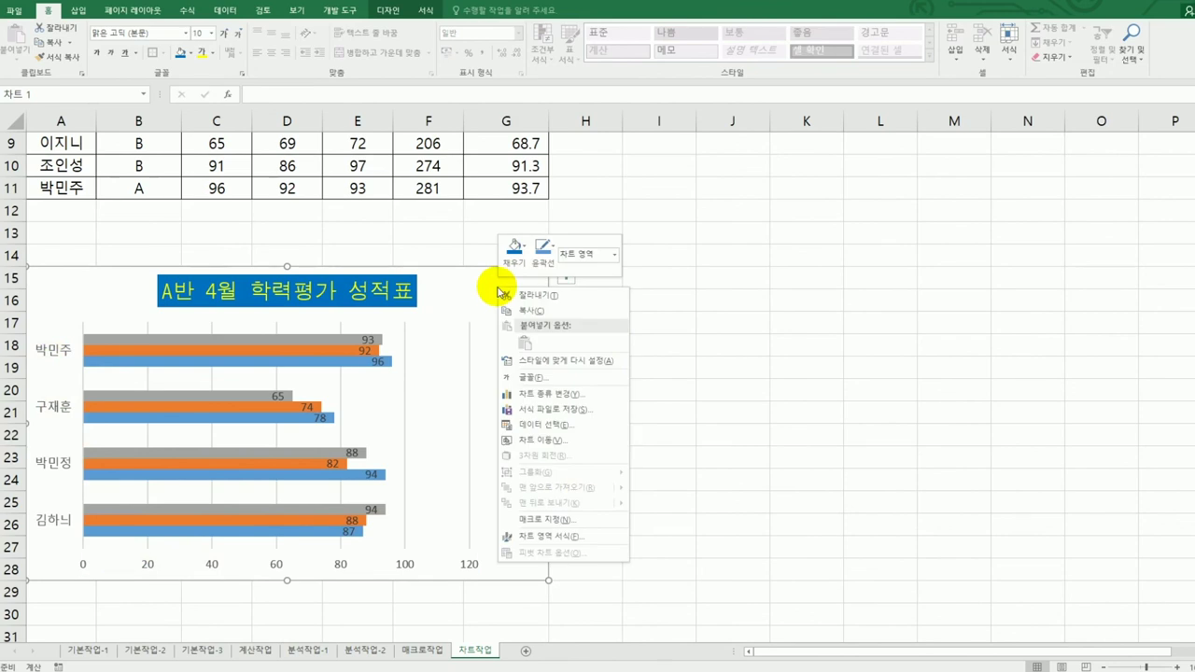
left_click(573, 536)
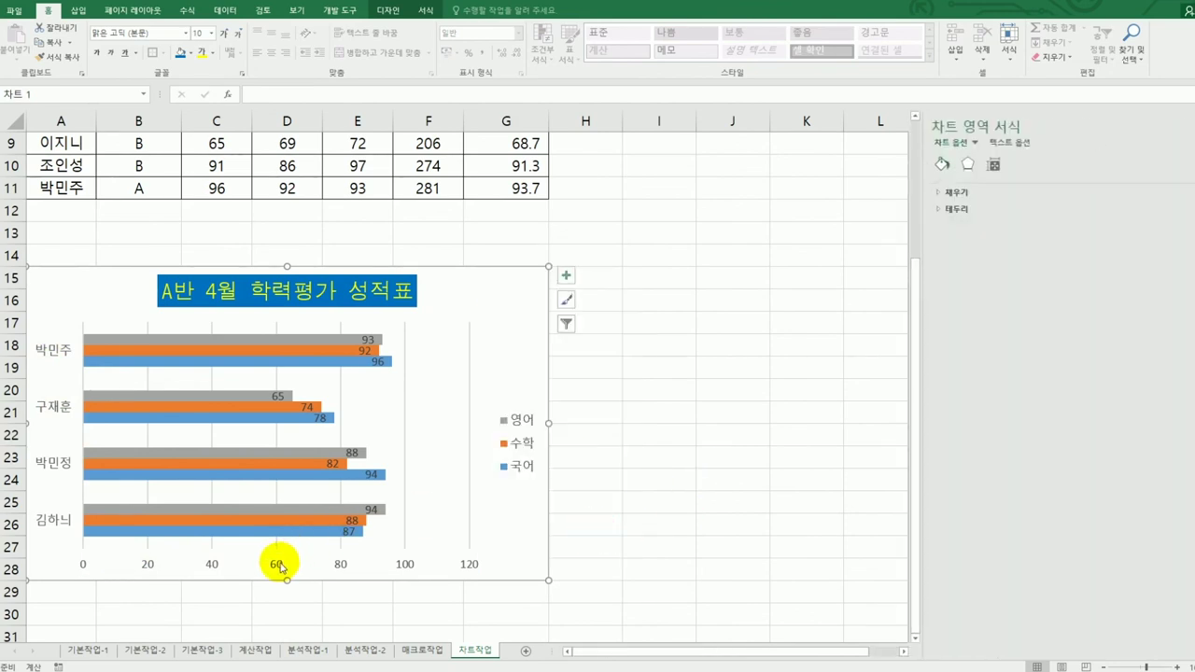
left_click(280, 566)
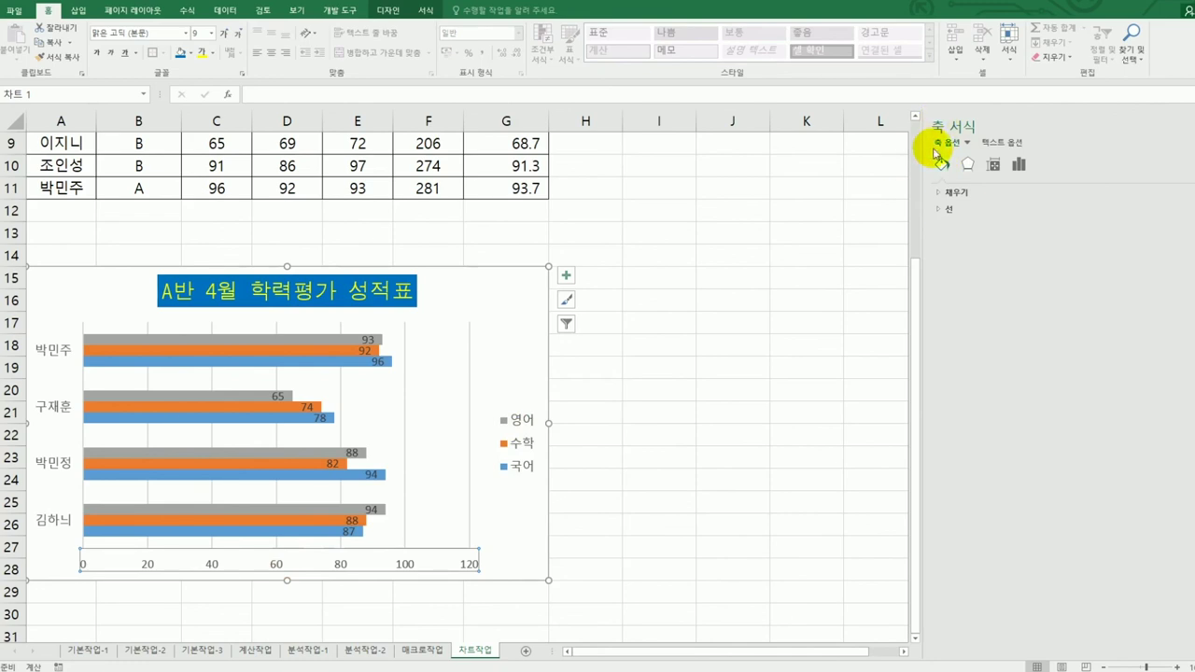
left_click(1017, 166)
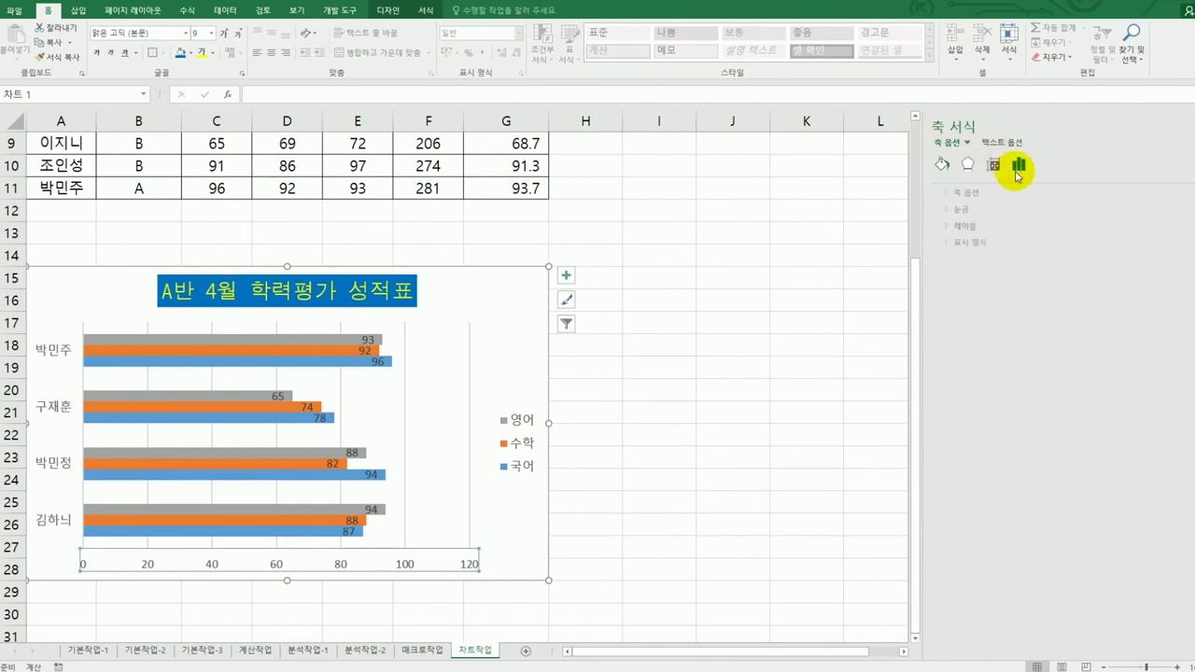
left_click(965, 193)
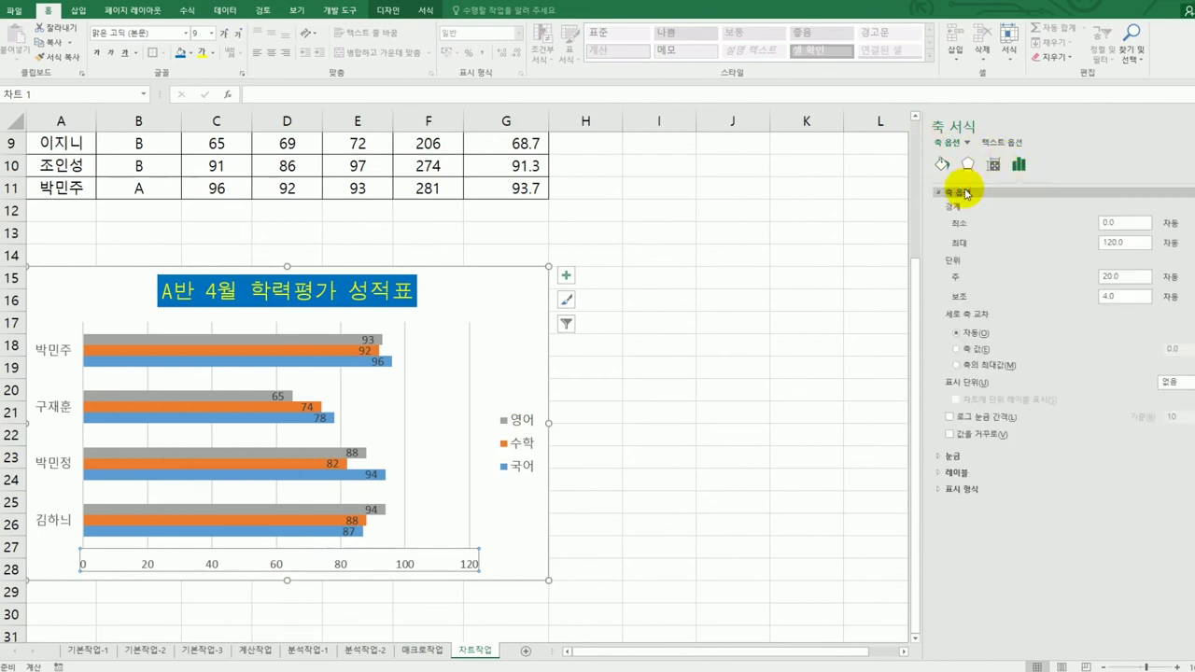
left_click(997, 435)
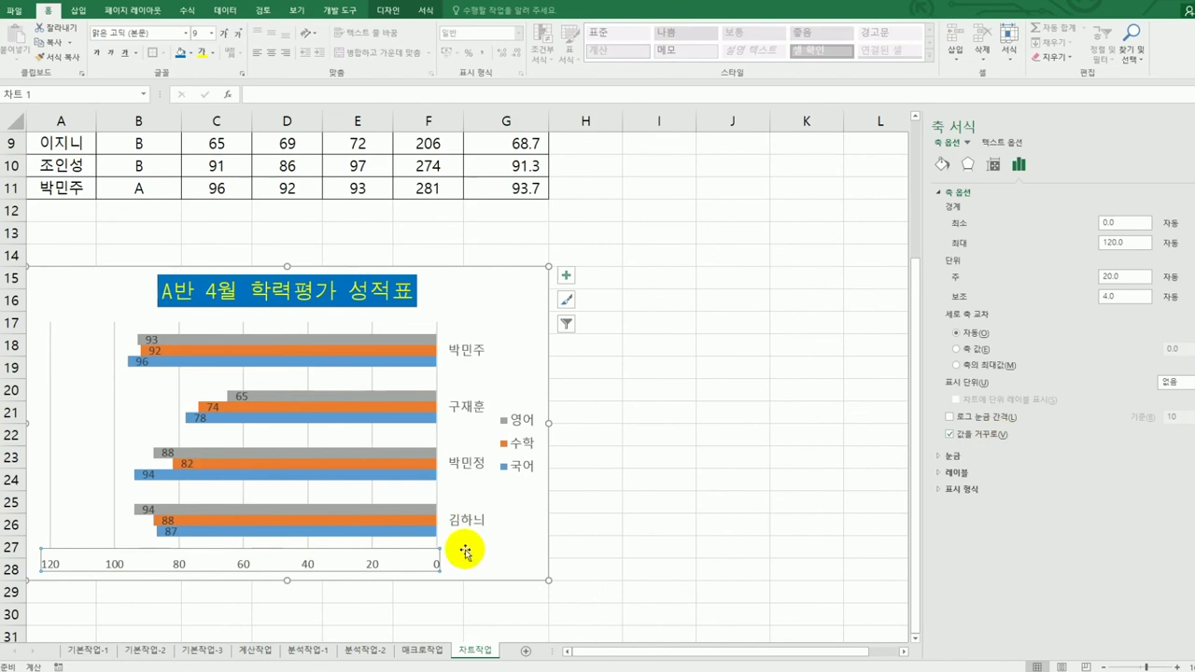
Review the horizontal value axis's formatting options, including the 값을 거꾸로 setting, and check the chart against the data table
scroll(718, 436, "down", 1)
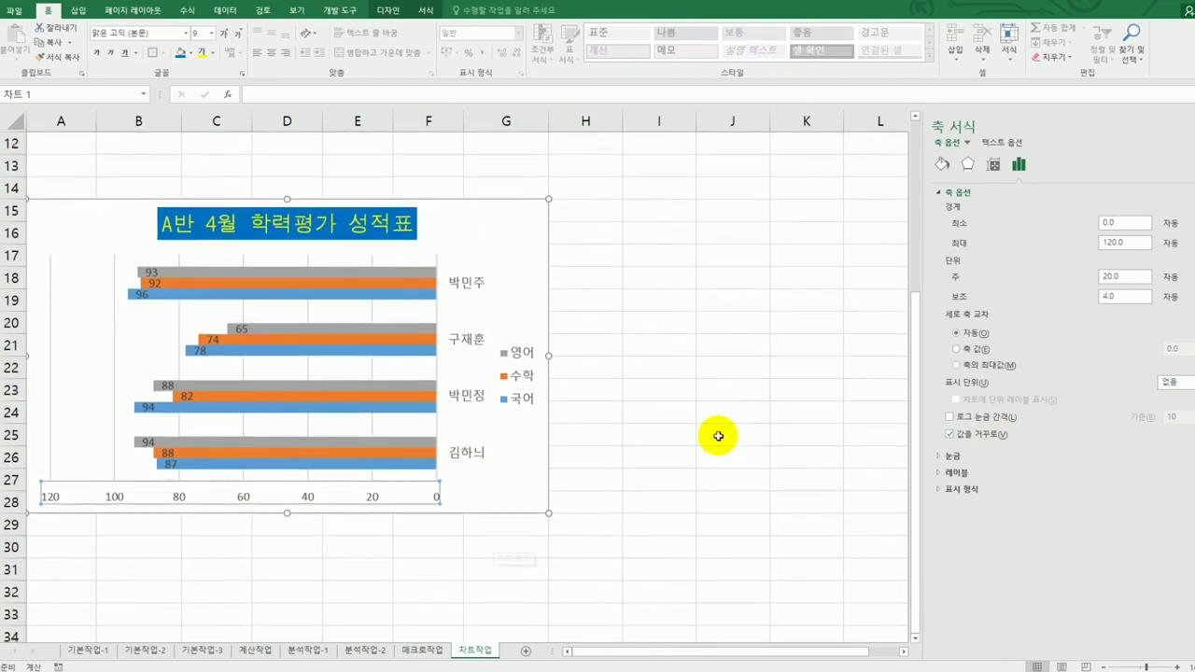
scroll(718, 436, "down", 1)
right_click(375, 432)
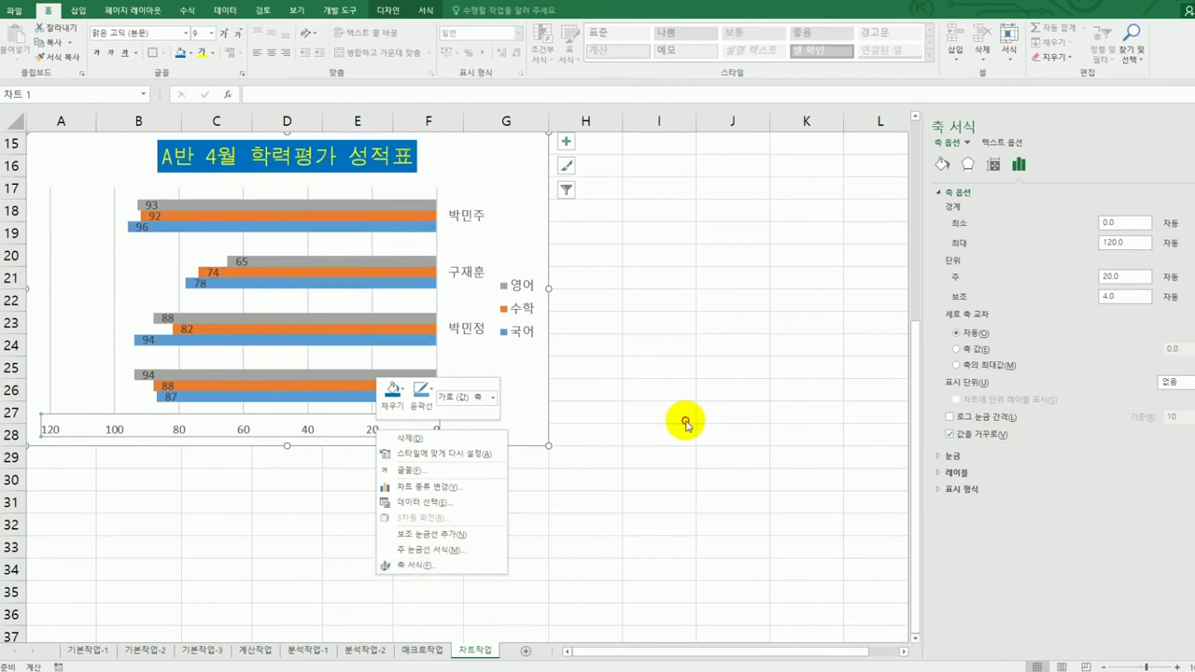
key("Escape")
right_click(489, 155)
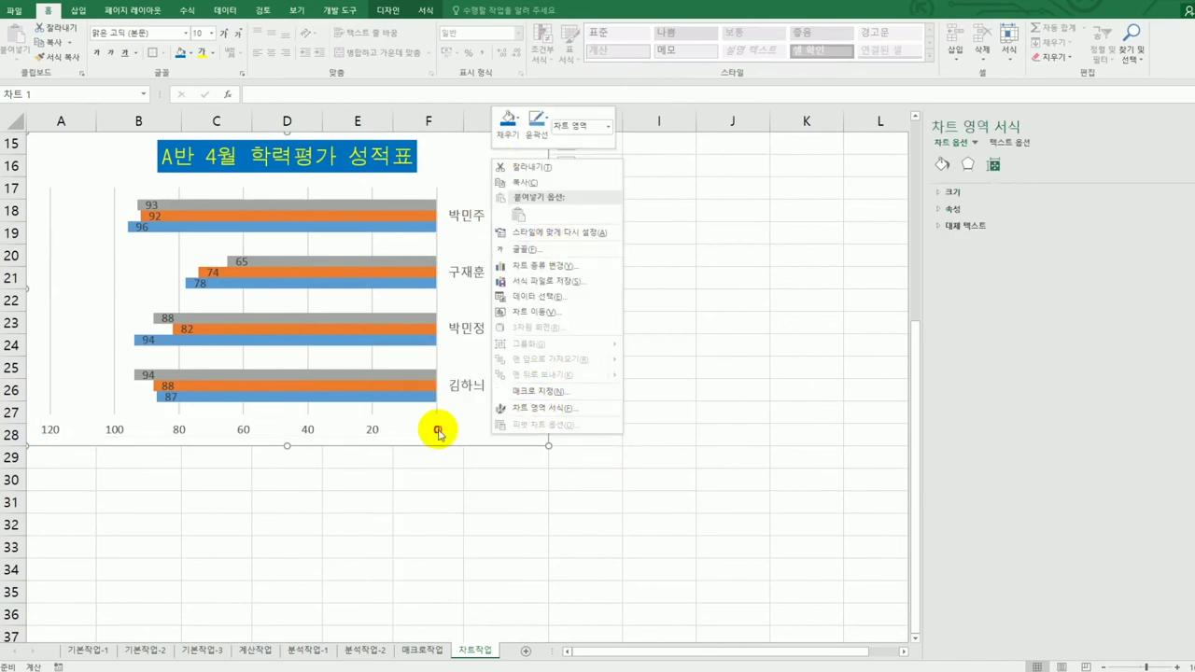
key("Escape")
left_click(371, 434)
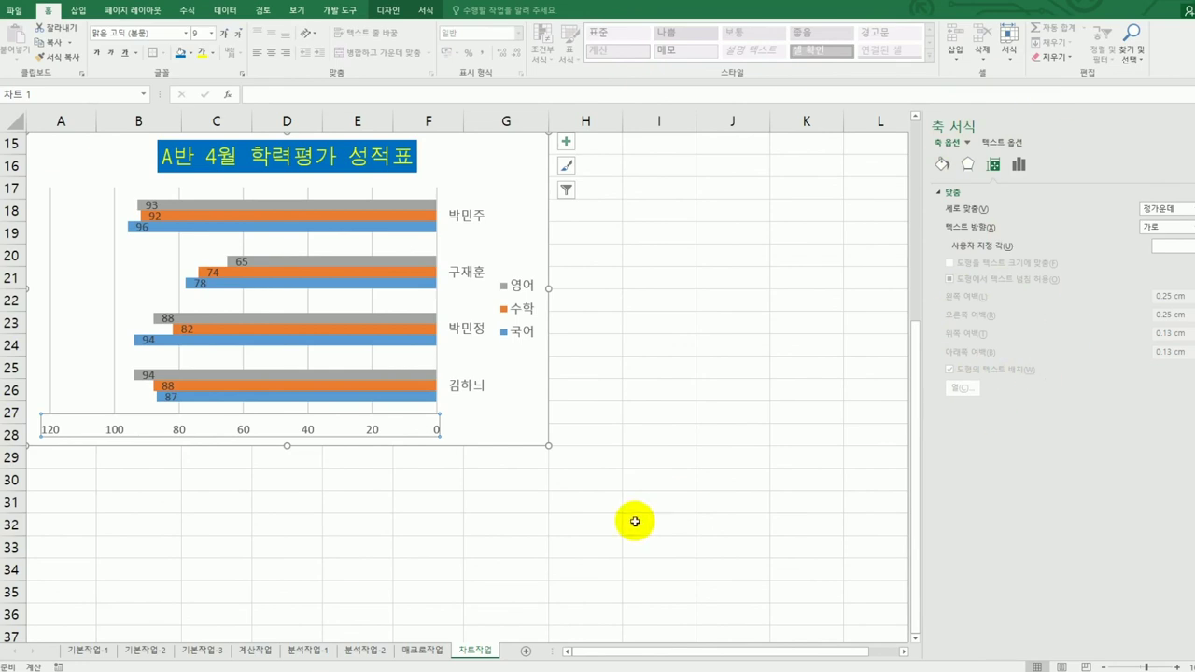
left_click(1019, 166)
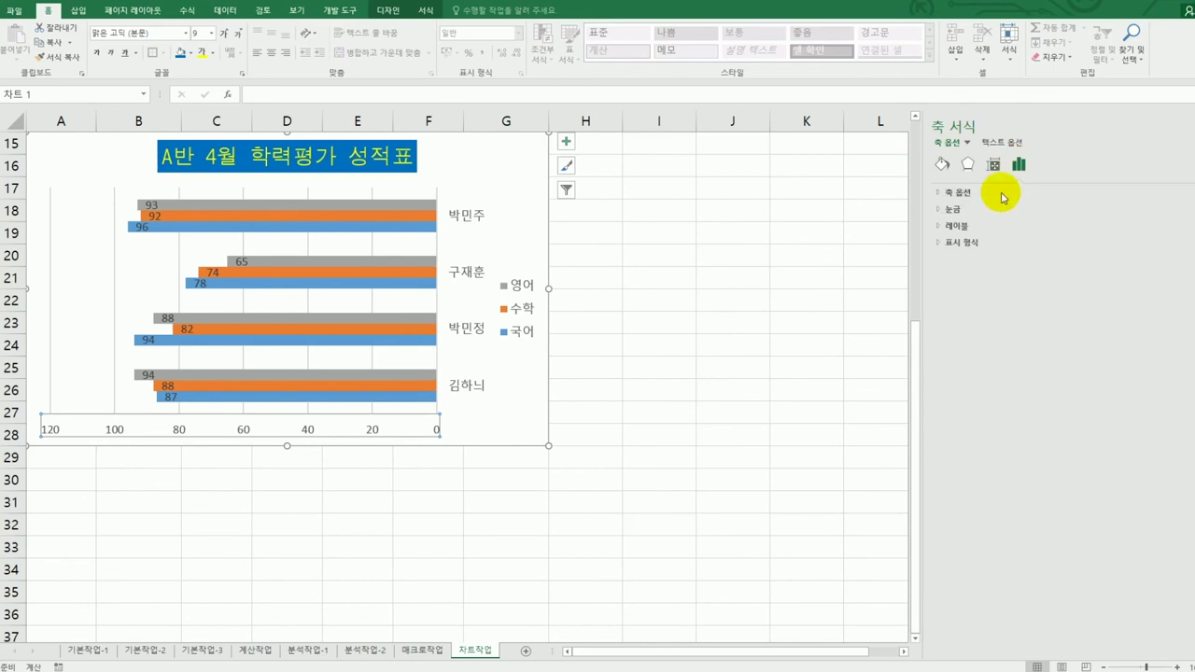
left_click(1000, 195)
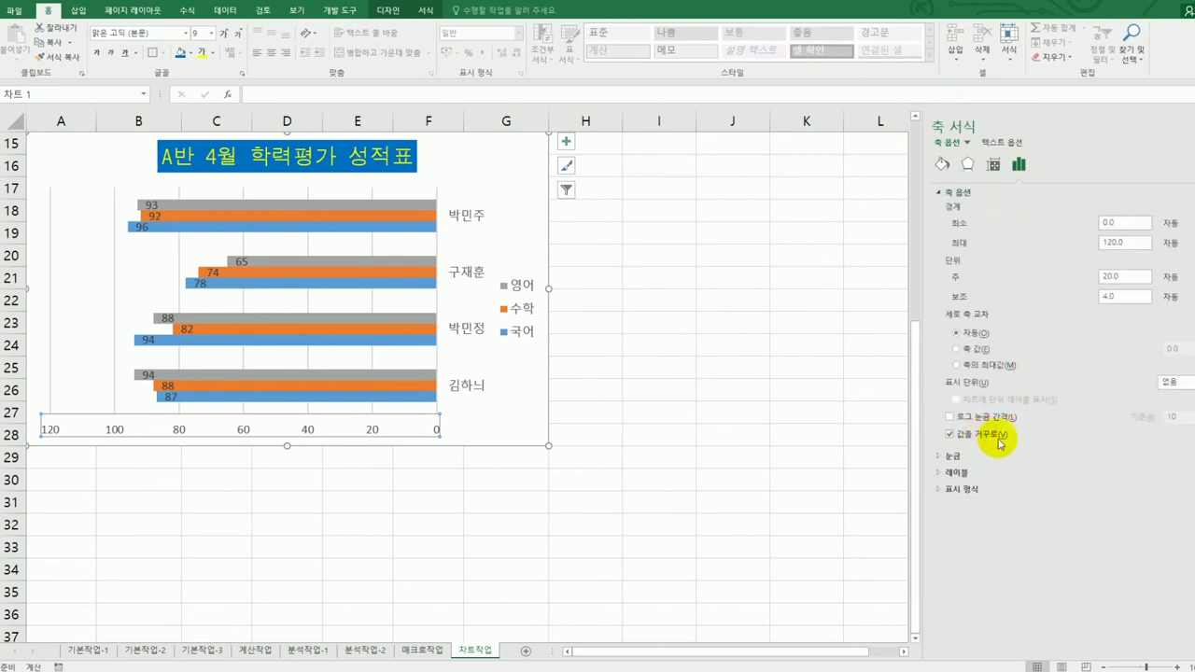
left_click(736, 476)
scroll(753, 475, "up", 5)
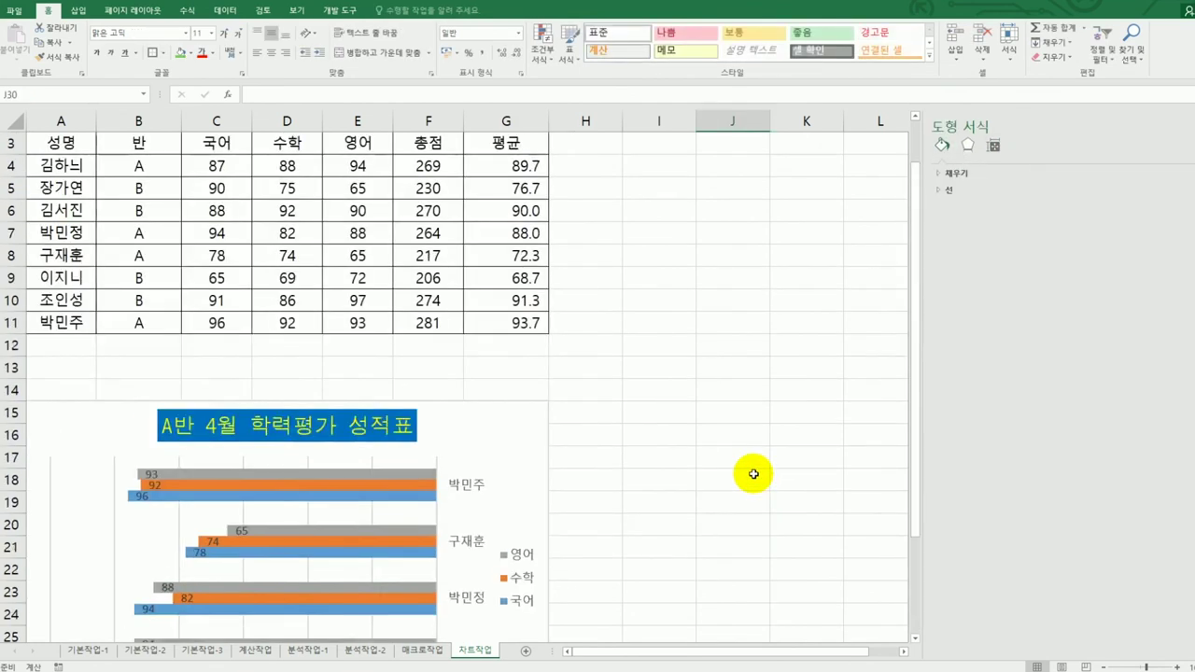